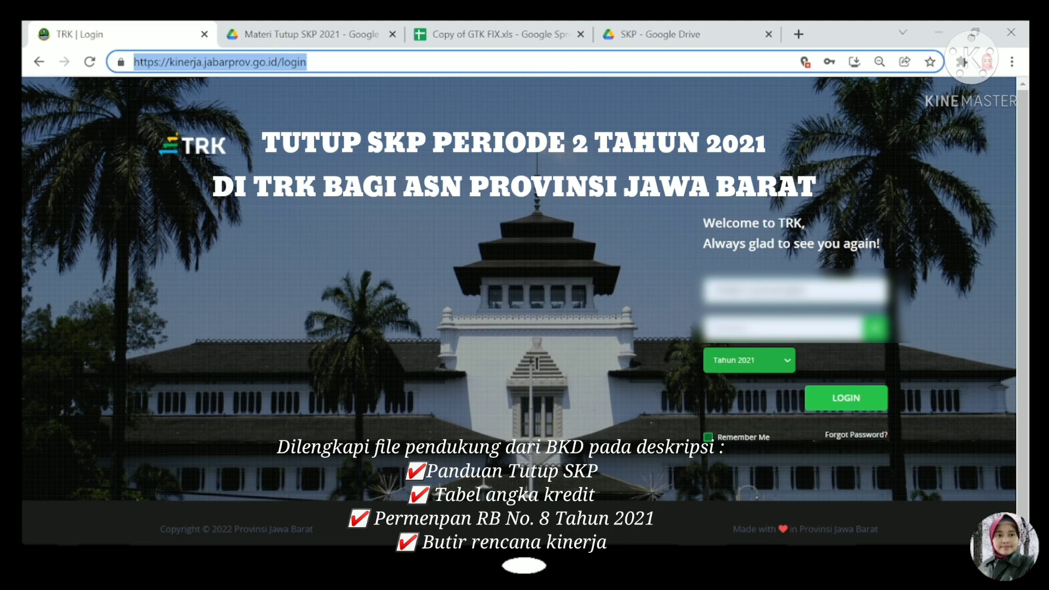
# - Log in to TRK for Tahun 2021 and close the announcement after reading the reporting timeline
pyautogui.click(308, 62)
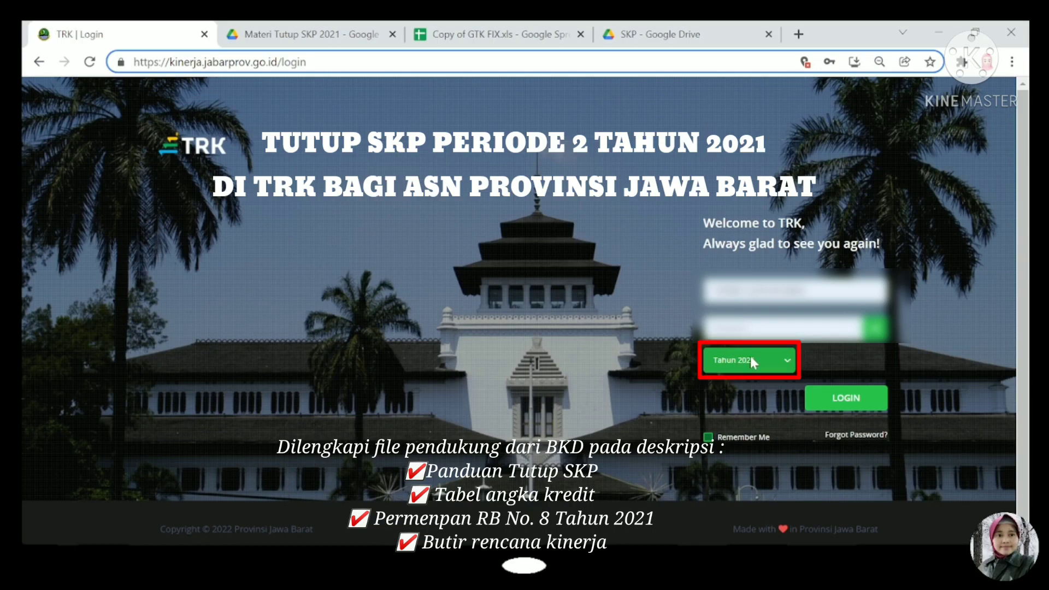
pyautogui.click(854, 407)
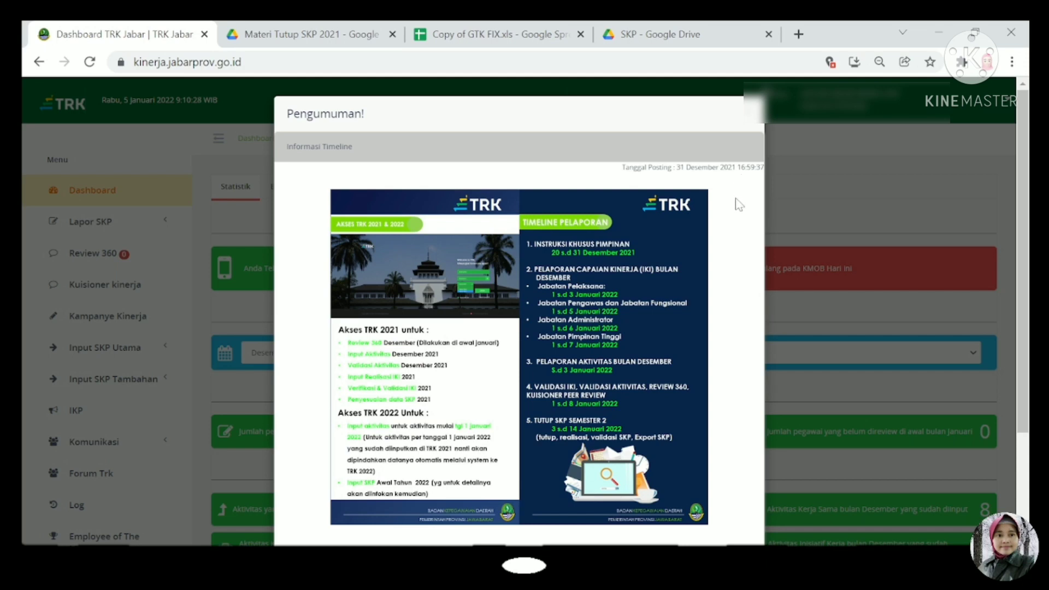
pyautogui.scroll(-2, 739, 206)
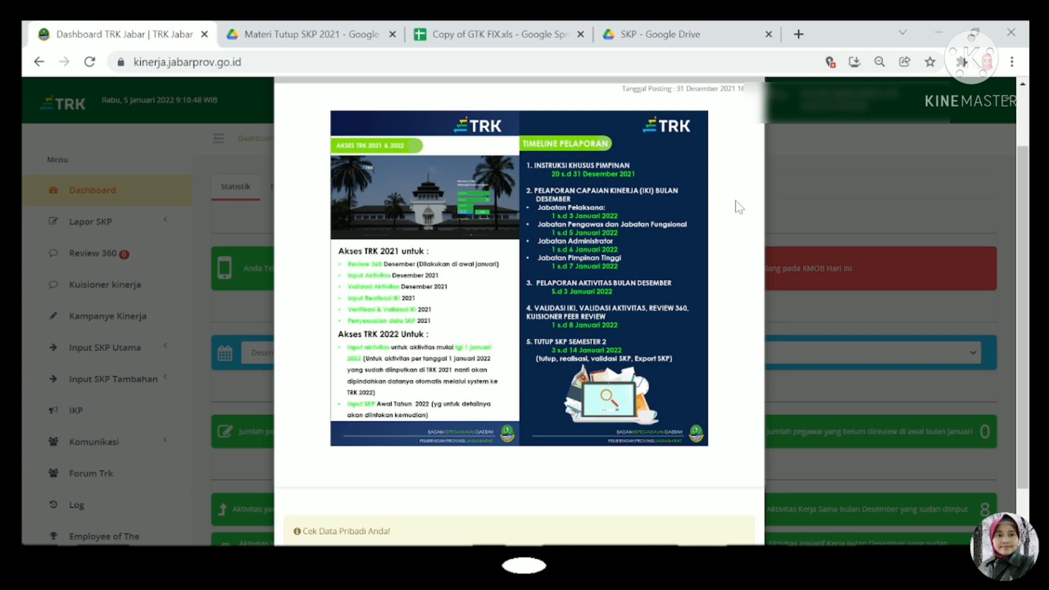
pyautogui.scroll(2, 740, 183)
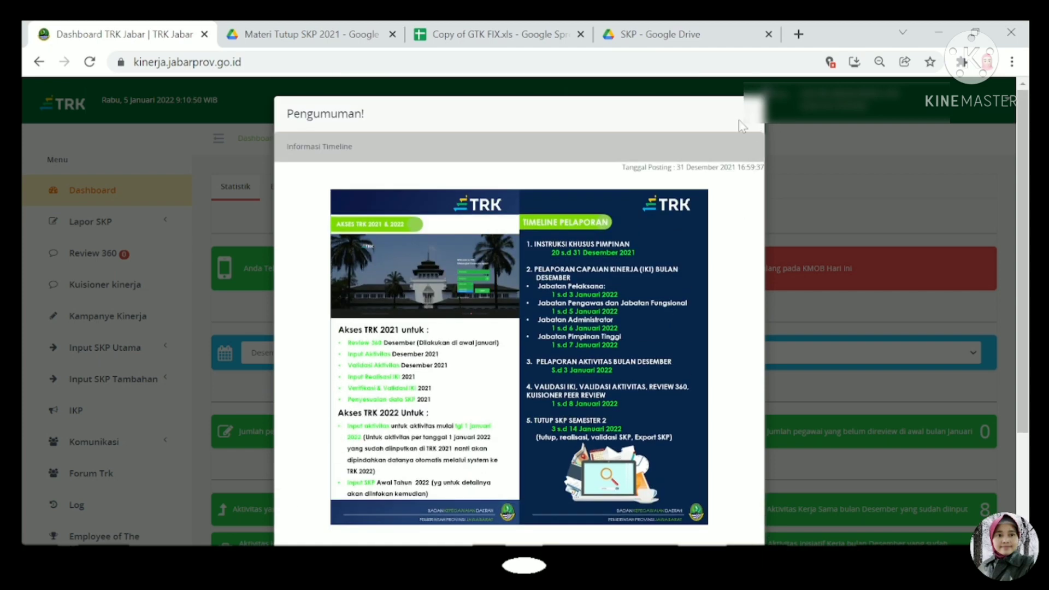
pyautogui.click(752, 129)
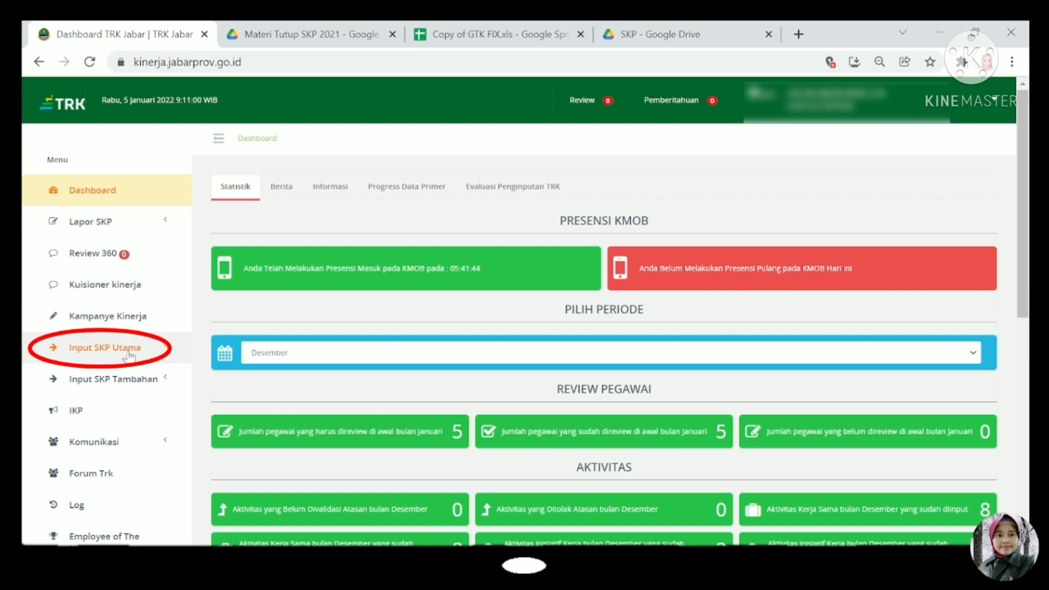
# - Open Sasaran Kerja Semester 2 of Input SKP Utama and look over the employee performance plan list
pyautogui.click(129, 355)
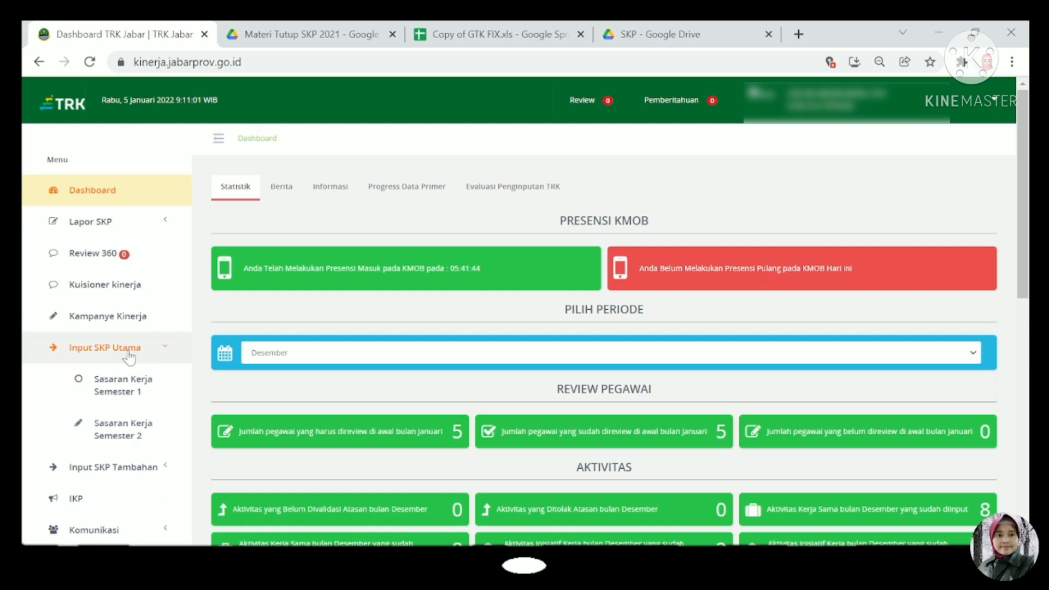
pyautogui.click(126, 435)
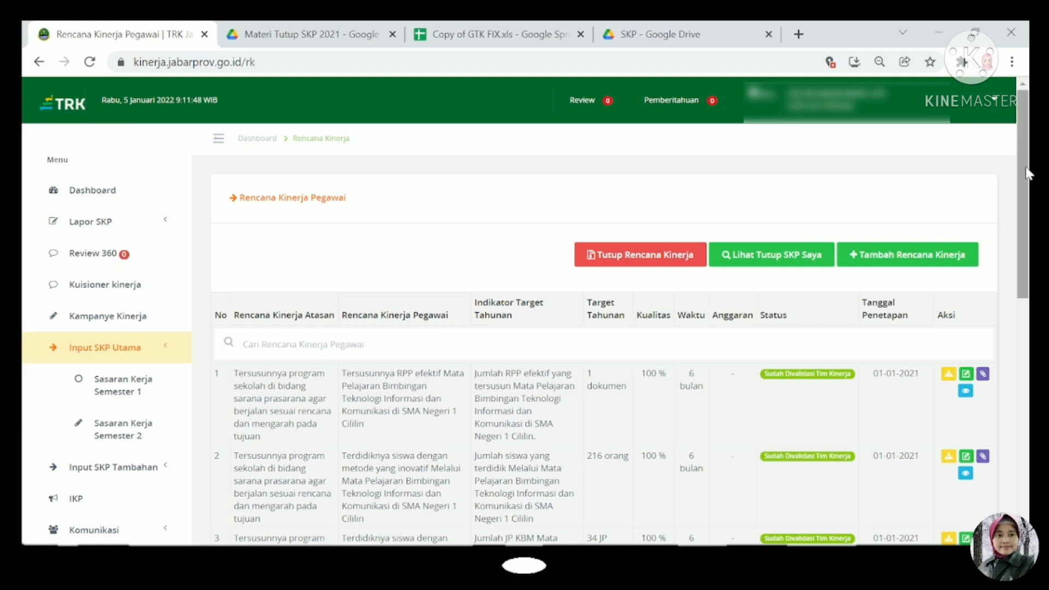
pyautogui.moveTo(1027, 173); pyautogui.dragTo(1024, 214)
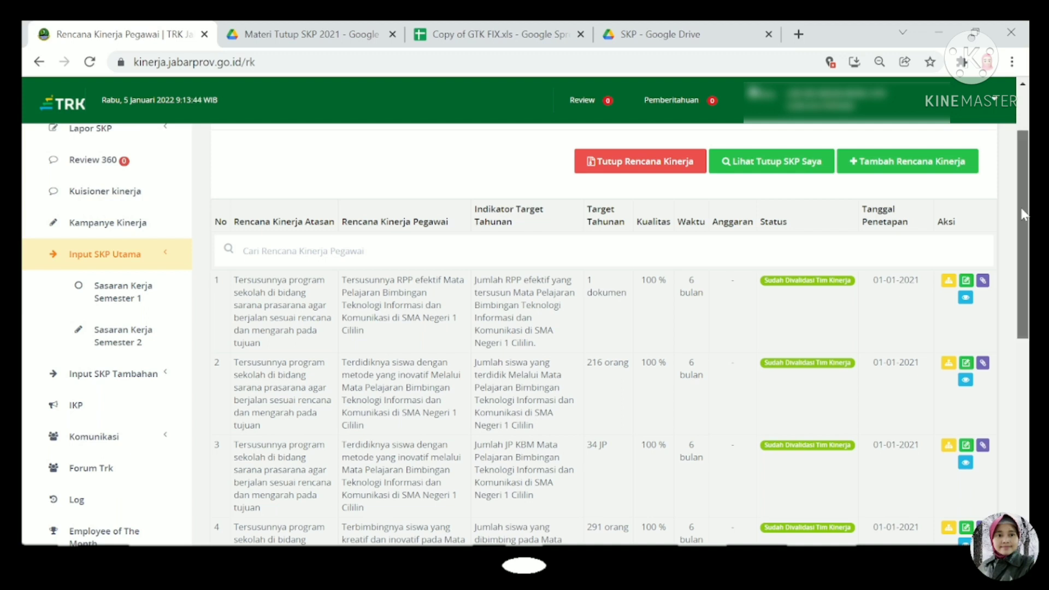
pyautogui.moveTo(1023, 215); pyautogui.dragTo(1024, 206)
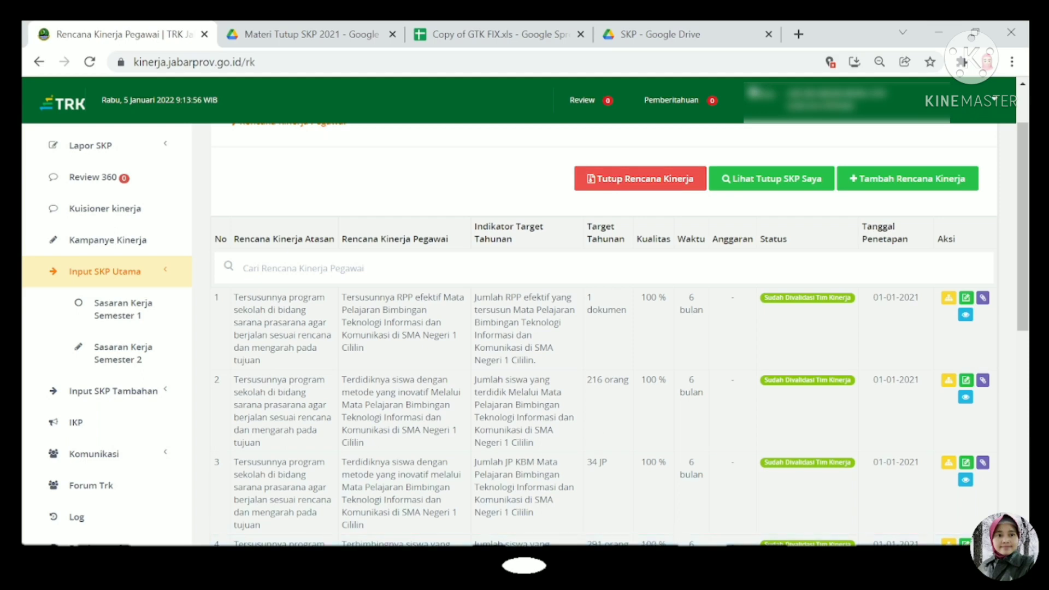
# - Examine the performance plans and activity items in the GURU DAN KEPSEK spreadsheet, and return to the TRK performance plan list
pyautogui.click(642, 572)
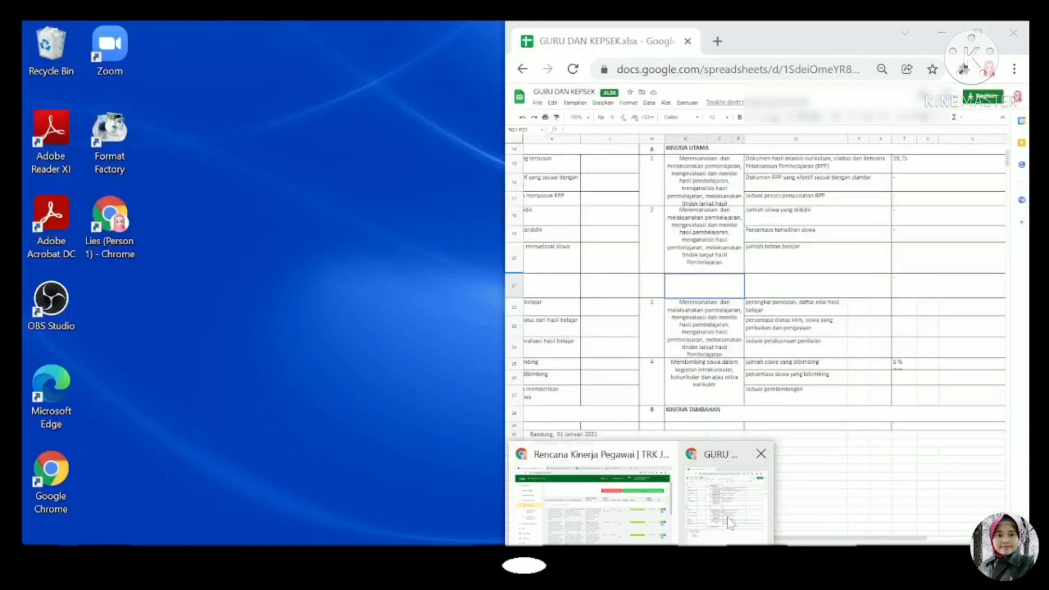
pyautogui.click(727, 517)
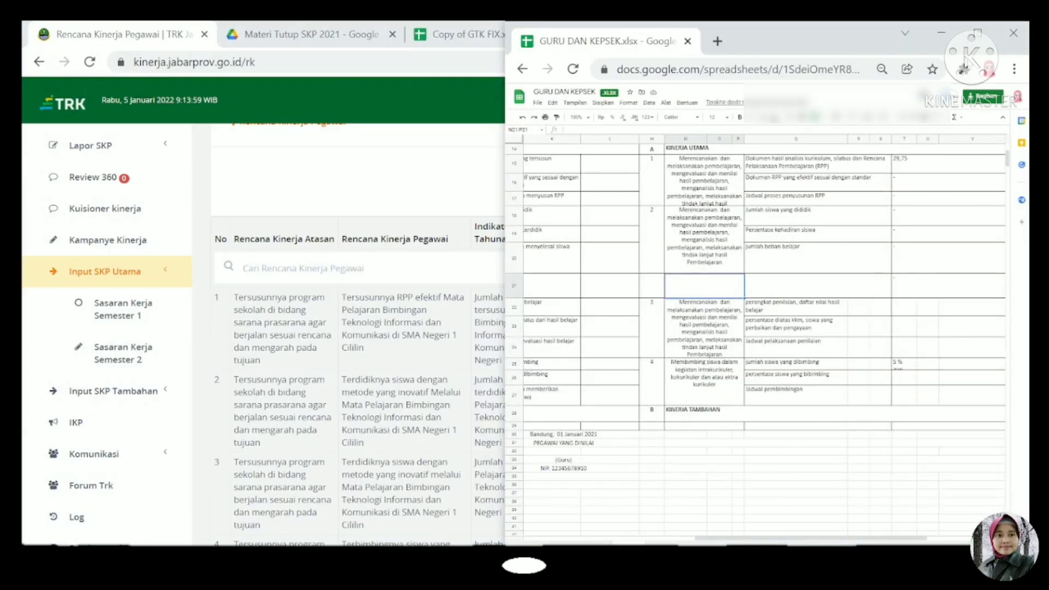
pyautogui.click(978, 32)
pyautogui.click(679, 261)
pyautogui.scroll(2, 680, 265)
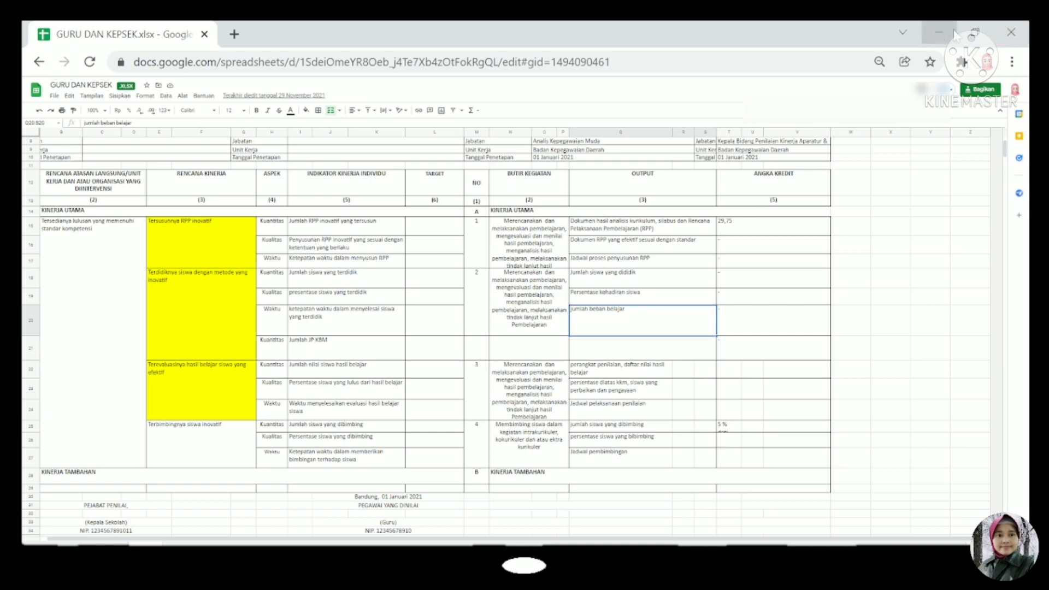
pyautogui.click(976, 33)
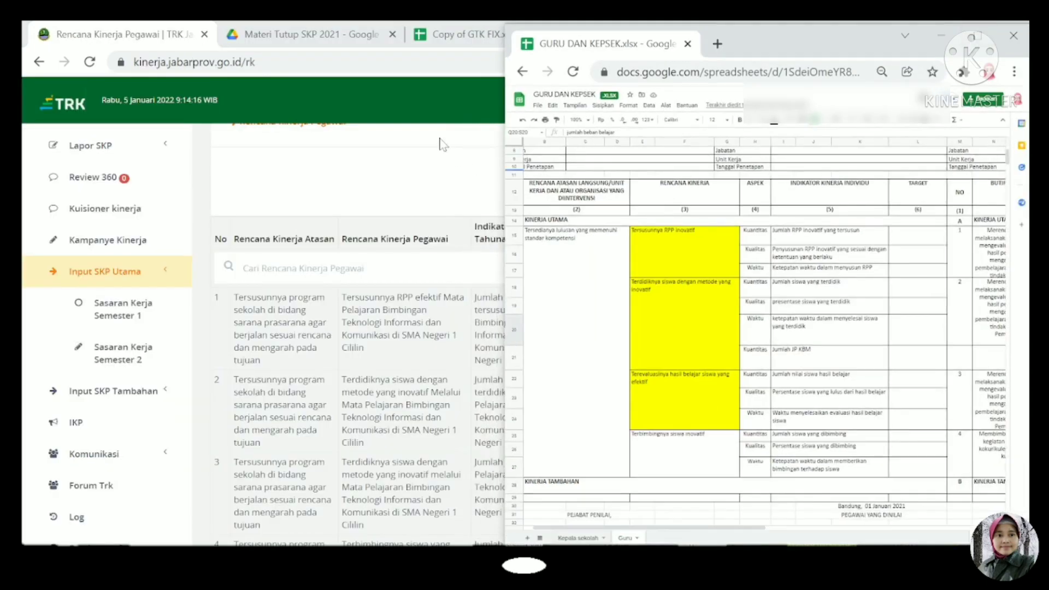
pyautogui.click(443, 145)
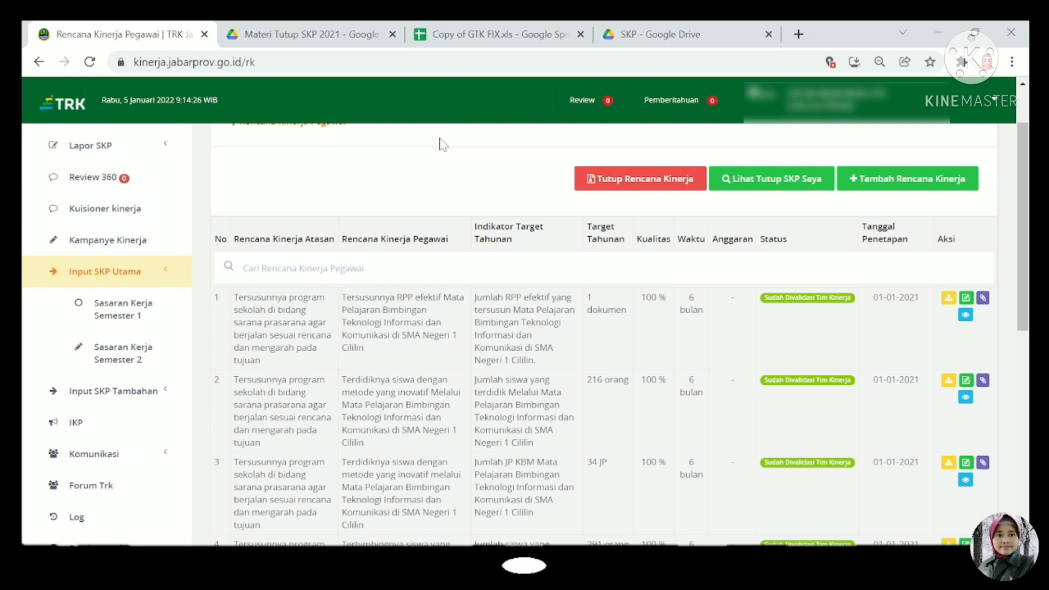
# - Examine the colour-coded performance plans and credit scores in the Copy of GTK FIX spreadsheet, and return to TRK
pyautogui.click(467, 43)
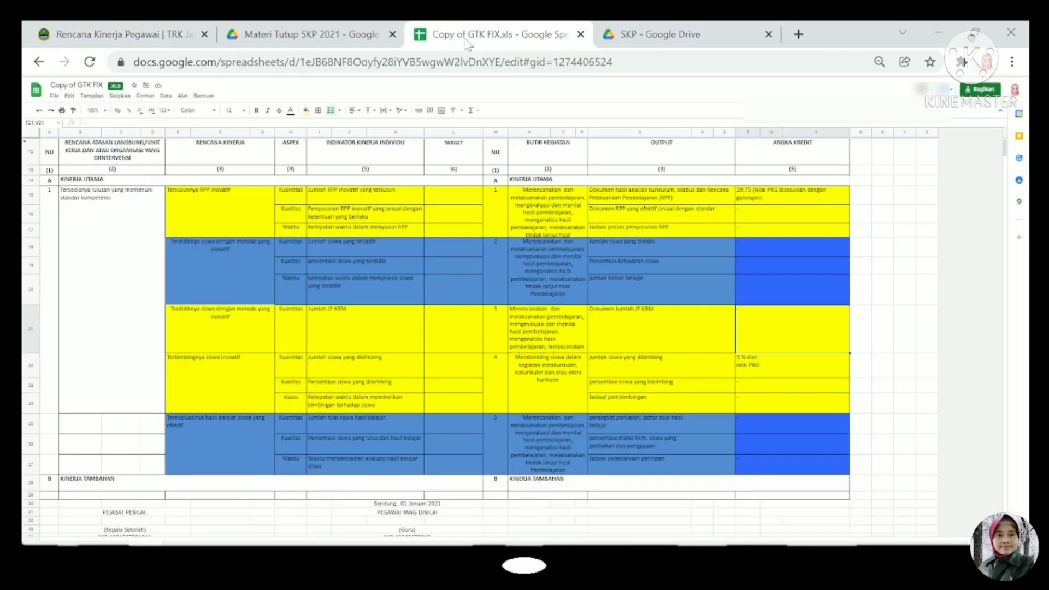
pyautogui.click(468, 233)
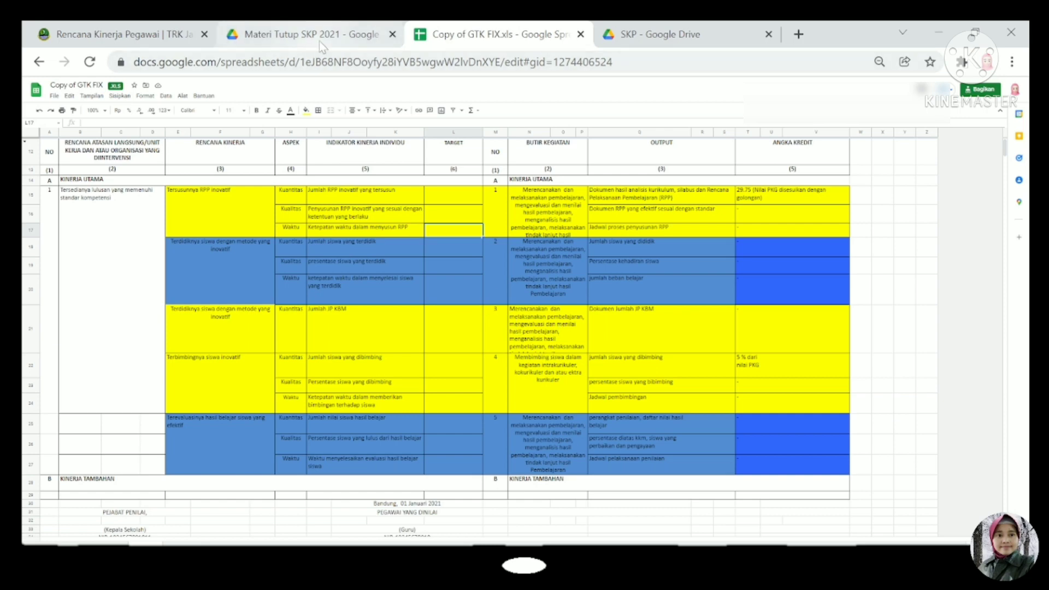
pyautogui.click(97, 38)
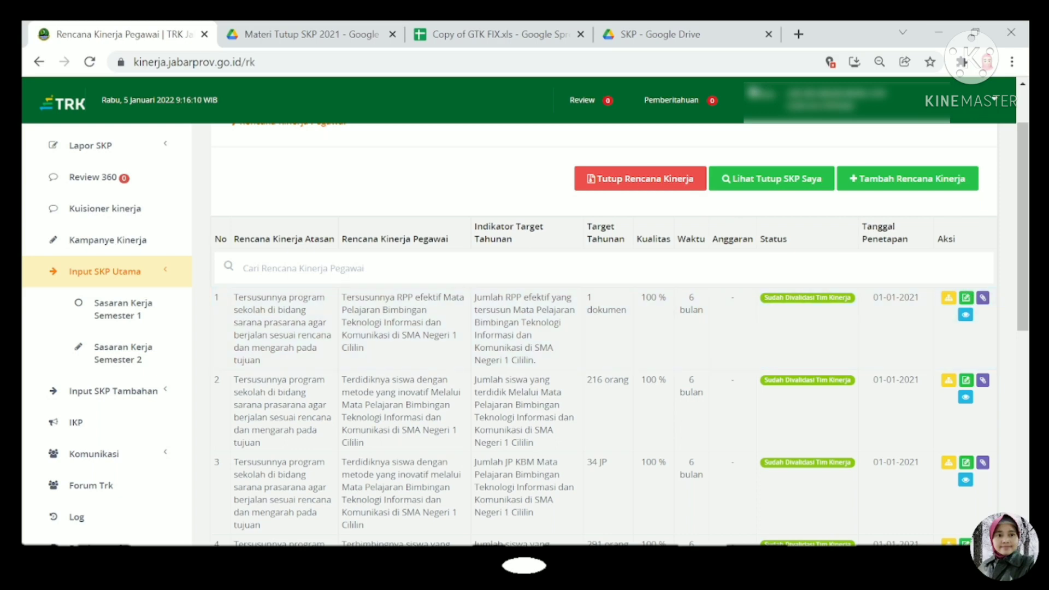
# - Open the first performance plan for editing, choose the superior's plan "Tersusunnya program sekolah di bidang sarana prasarana", and check the Rencana Kinerja wording
pyautogui.click(966, 299)
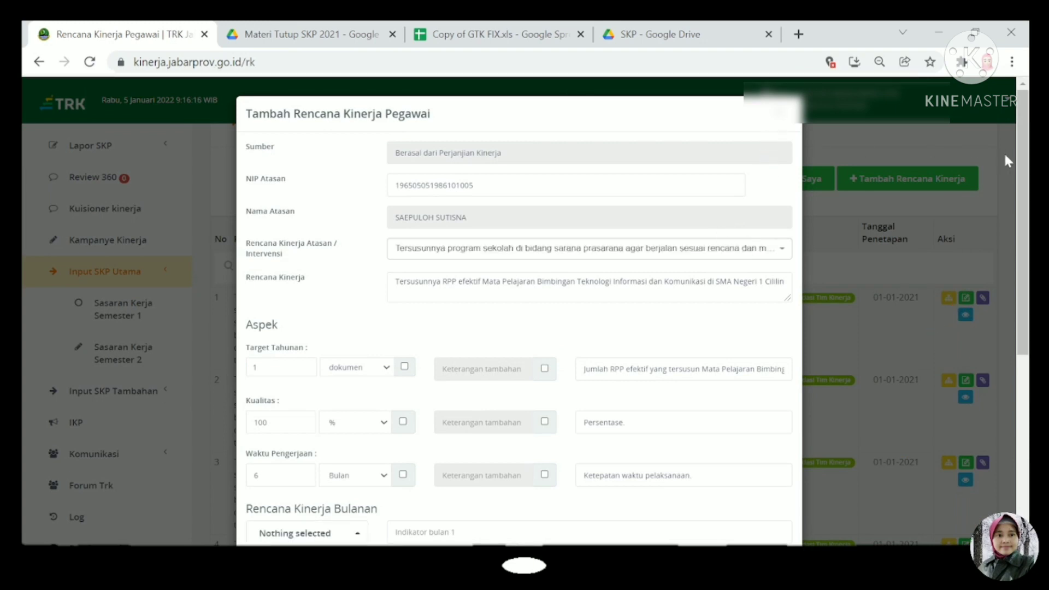
pyautogui.moveTo(1025, 164); pyautogui.dragTo(1025, 170)
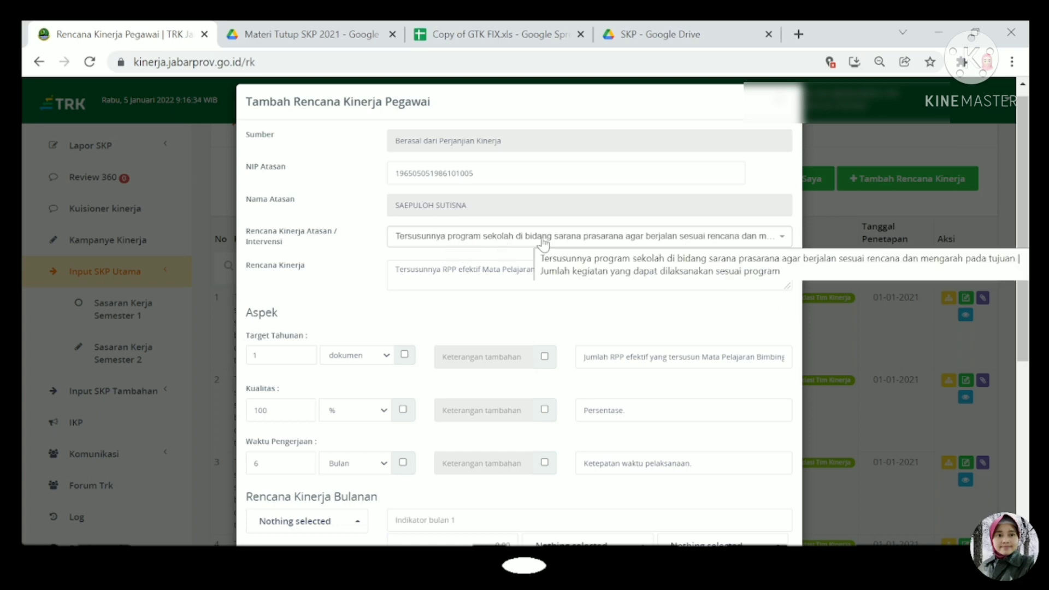
pyautogui.click(782, 238)
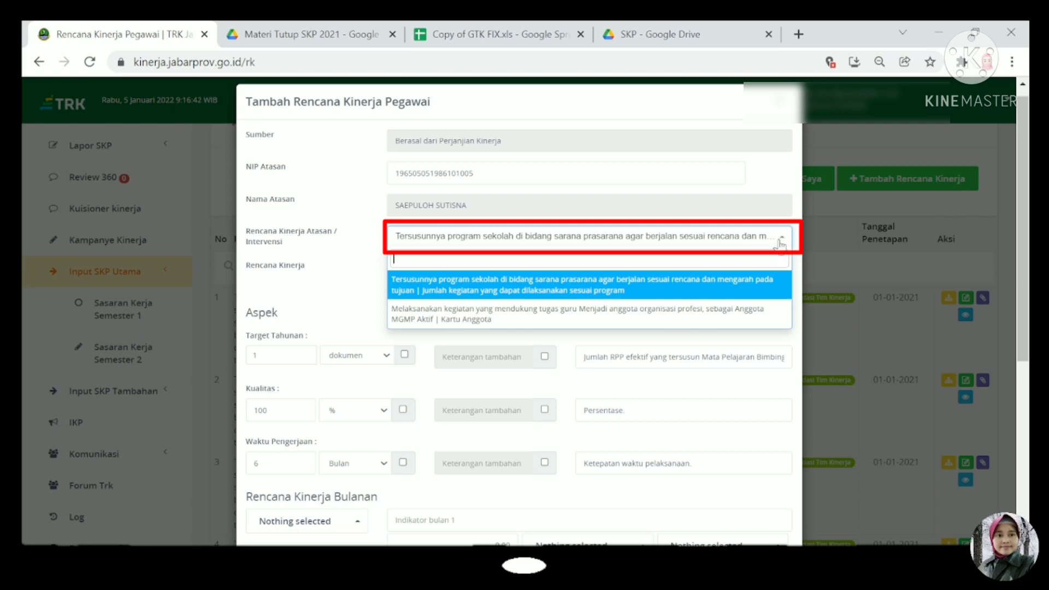
pyautogui.click(751, 291)
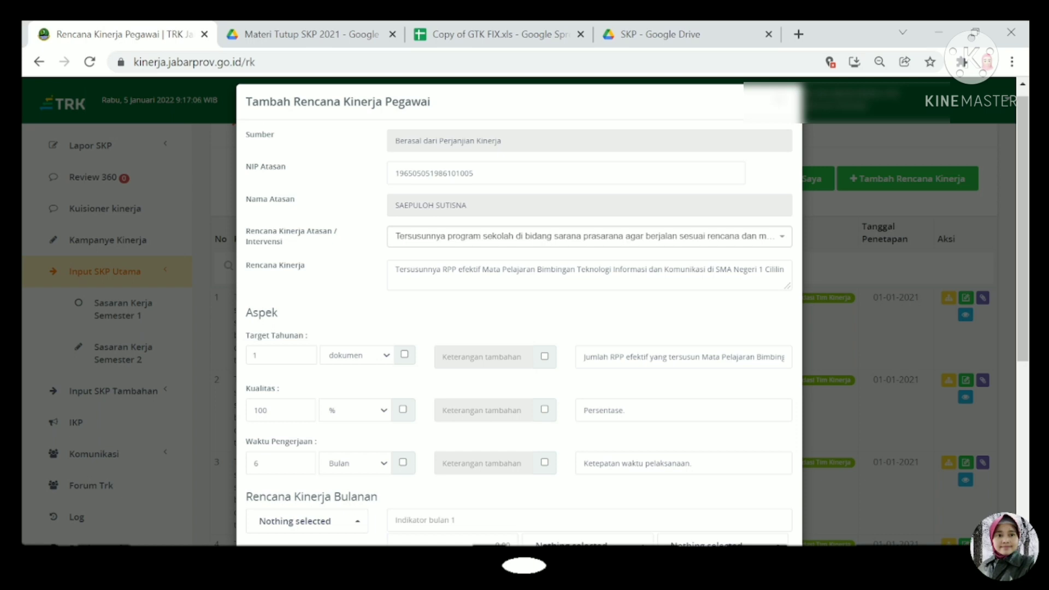
pyautogui.moveTo(483, 269); pyautogui.dragTo(778, 270)
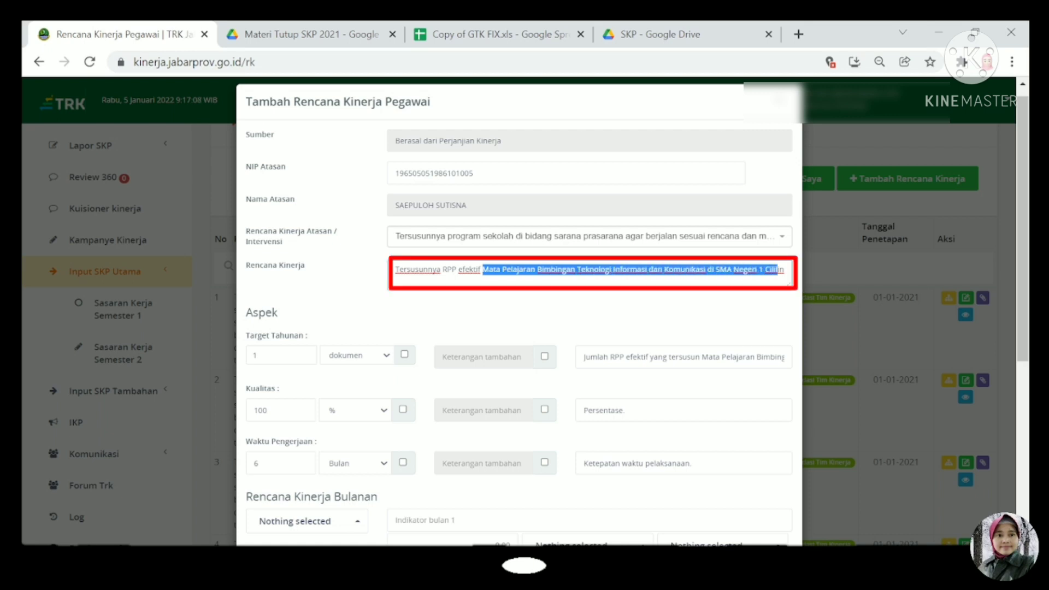
pyautogui.click(767, 269)
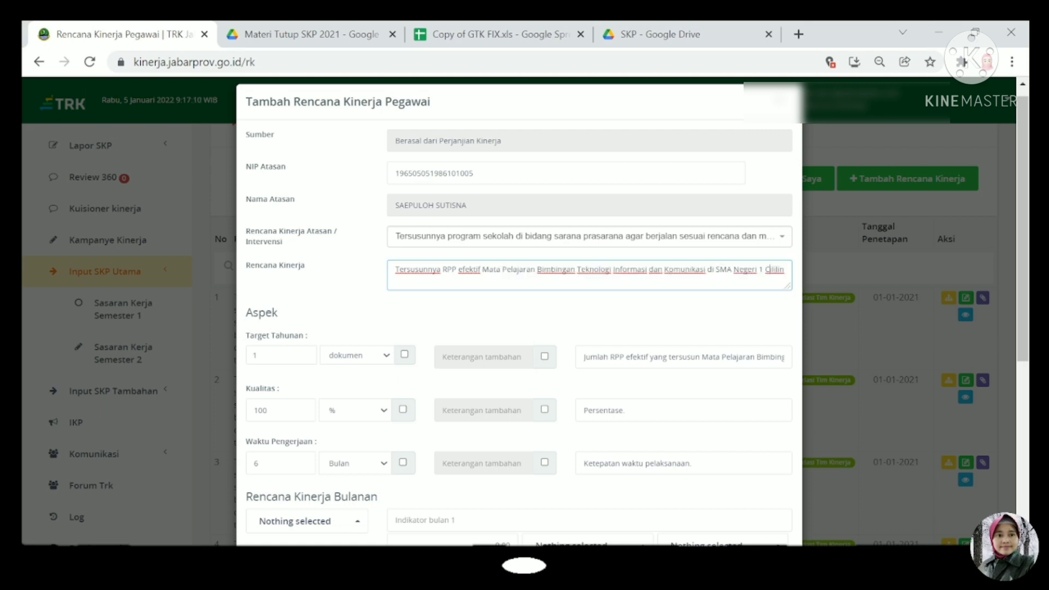
# - Check the first plan's annual target, quality and time aspects, and save the plan
pyautogui.scroll(-2, 767, 269)
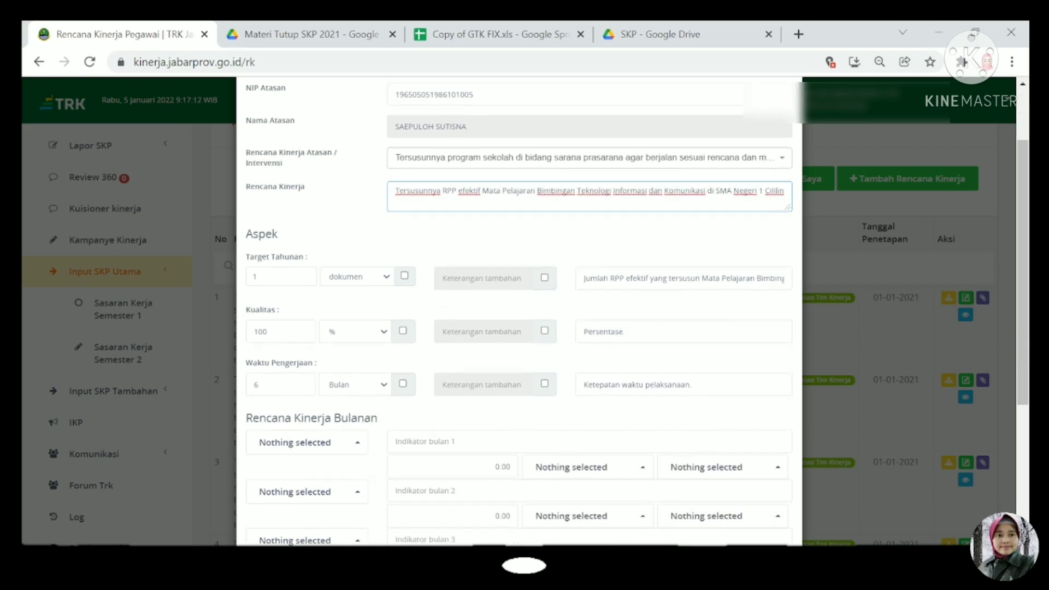
pyautogui.scroll(-2, 586, 174)
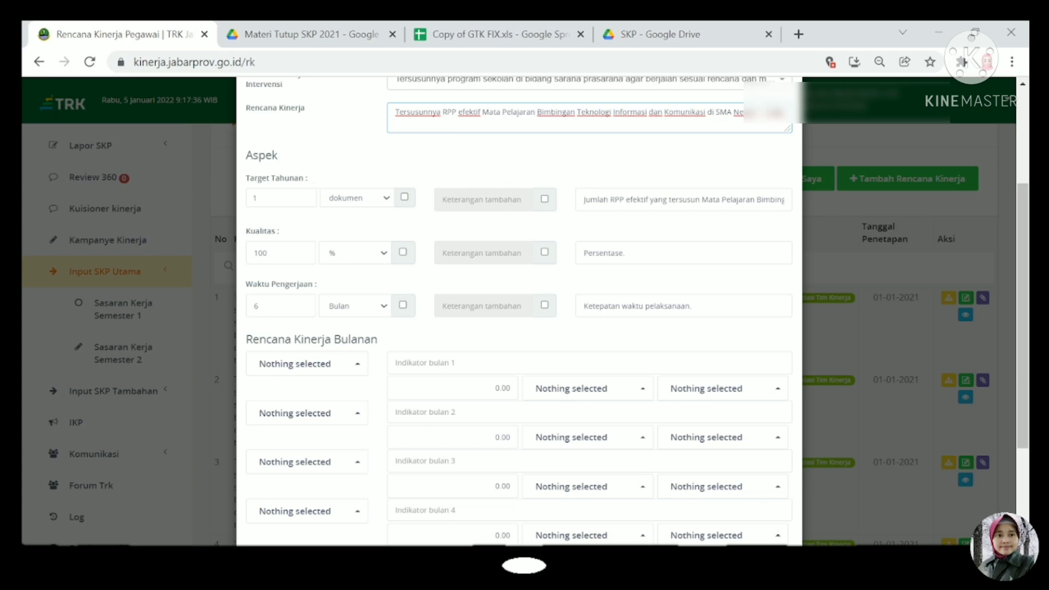
pyautogui.click(273, 197)
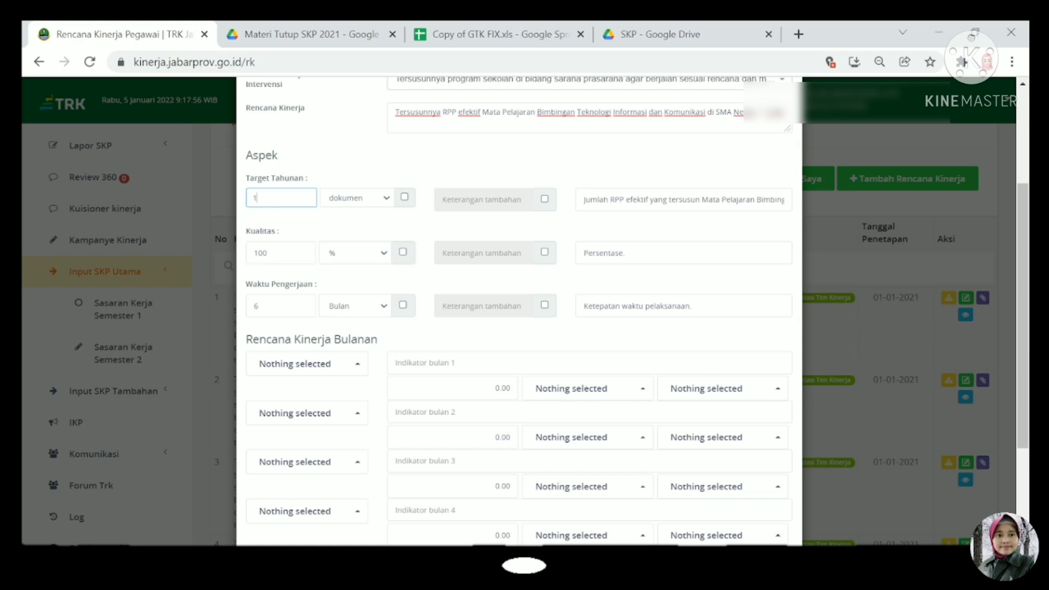
pyautogui.click(640, 253)
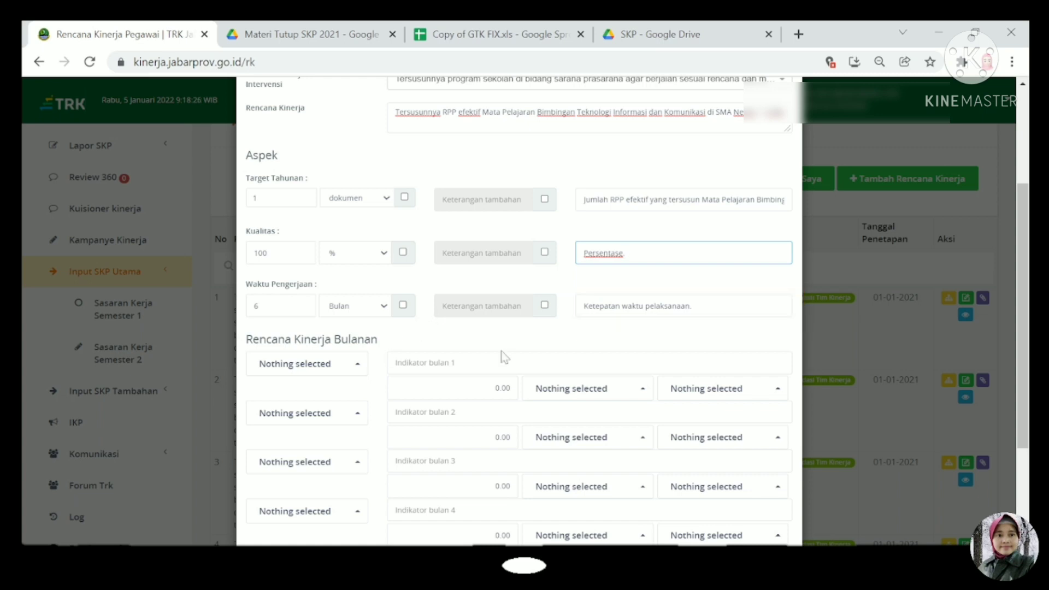
pyautogui.scroll(-3, 534, 180)
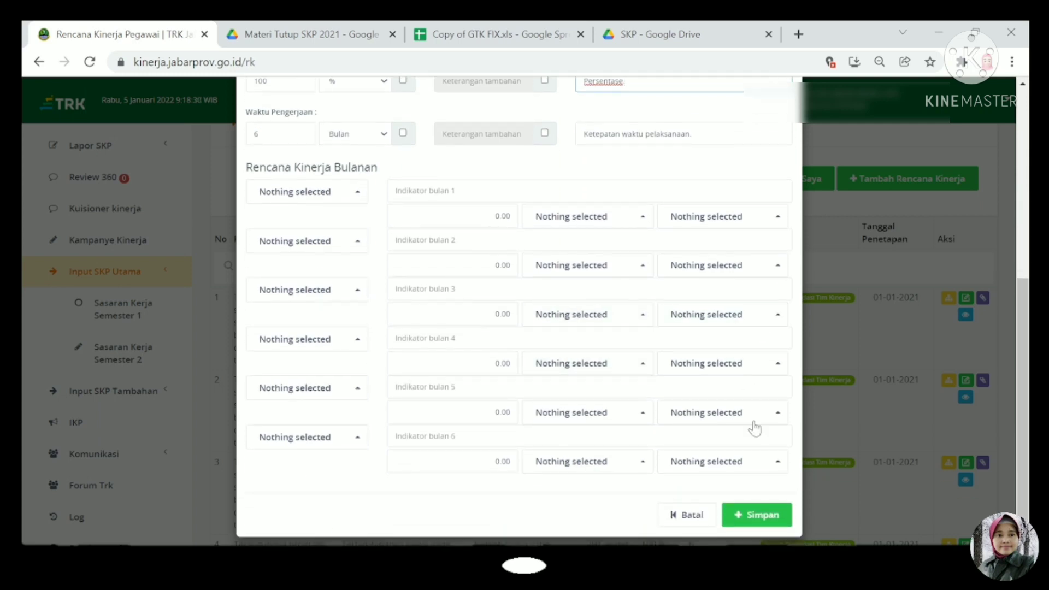
pyautogui.click(772, 518)
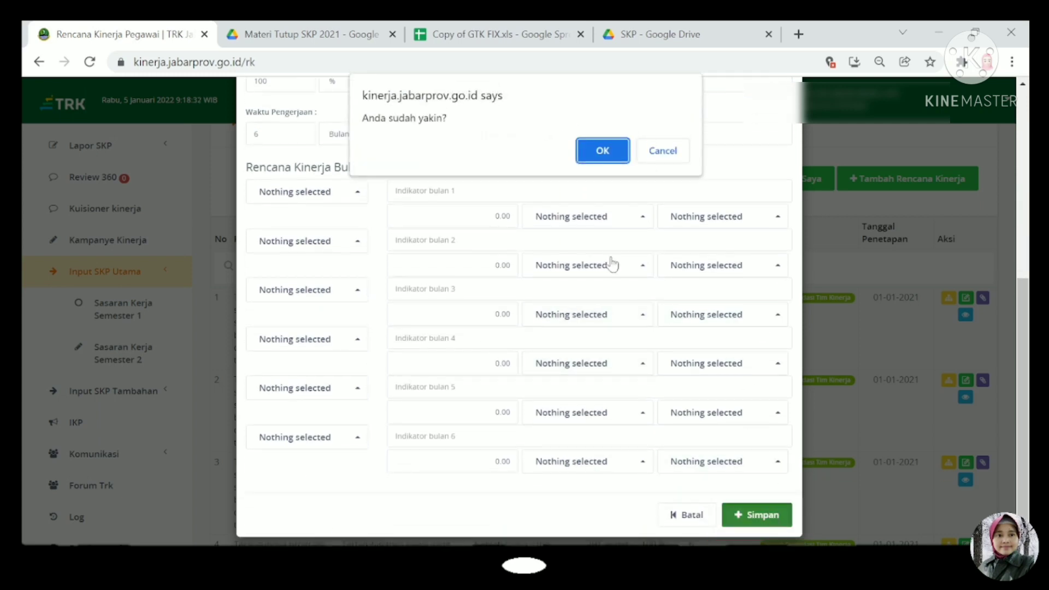
pyautogui.click(601, 148)
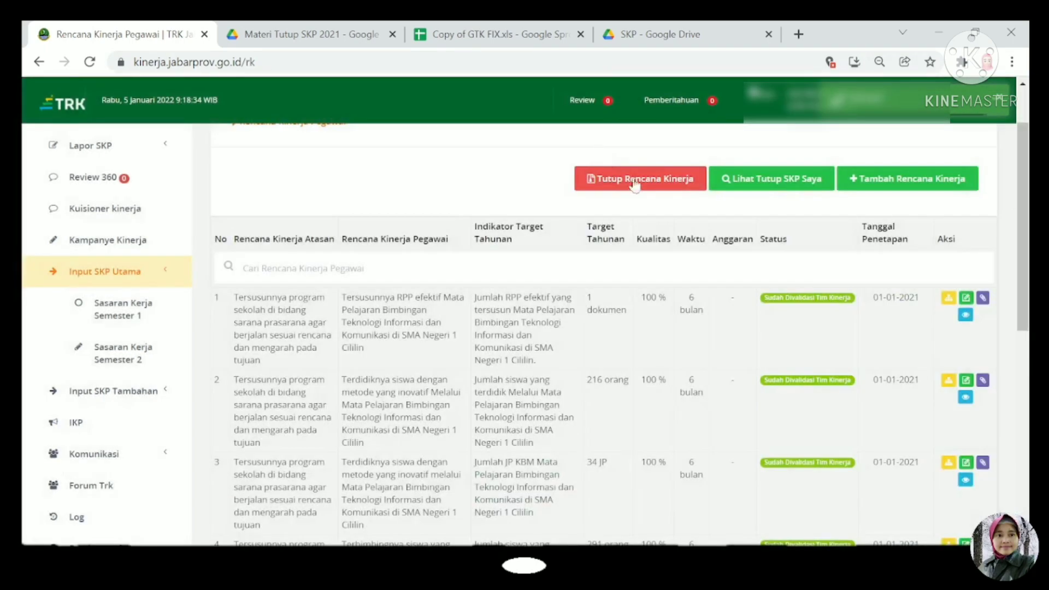
# - Open the second performance plan for editing and choose the superior's plan "Tersusunnya program sekolah di bidang sarana prasarana"
pyautogui.click(966, 383)
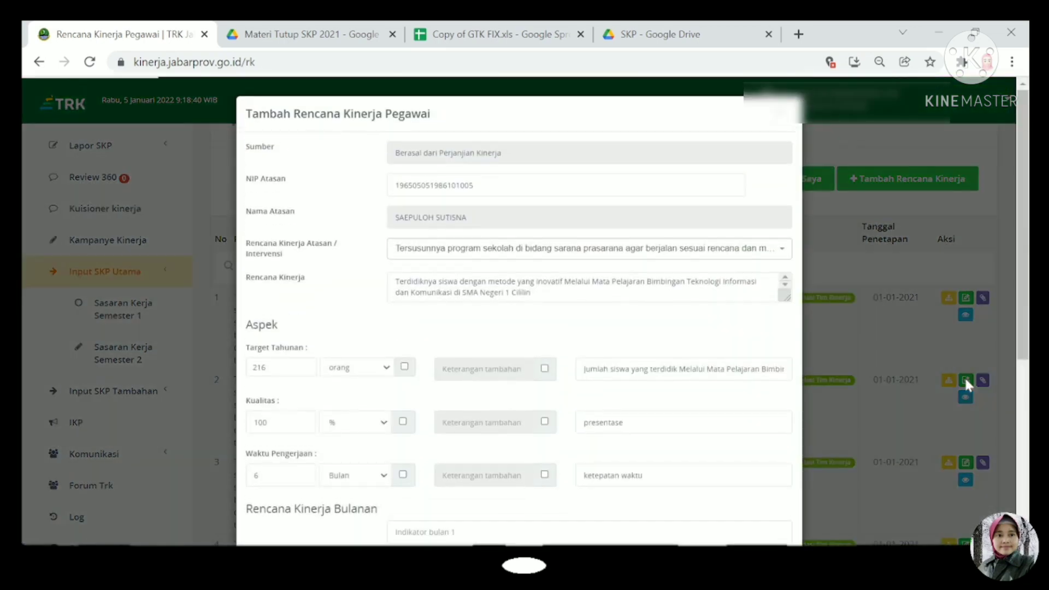
pyautogui.click(772, 255)
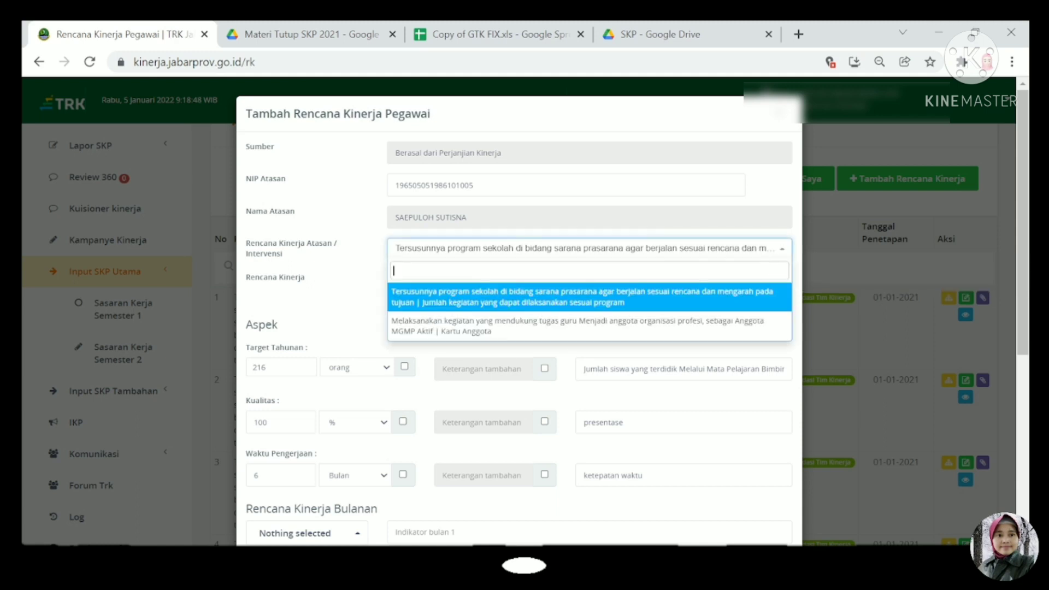
pyautogui.click(739, 308)
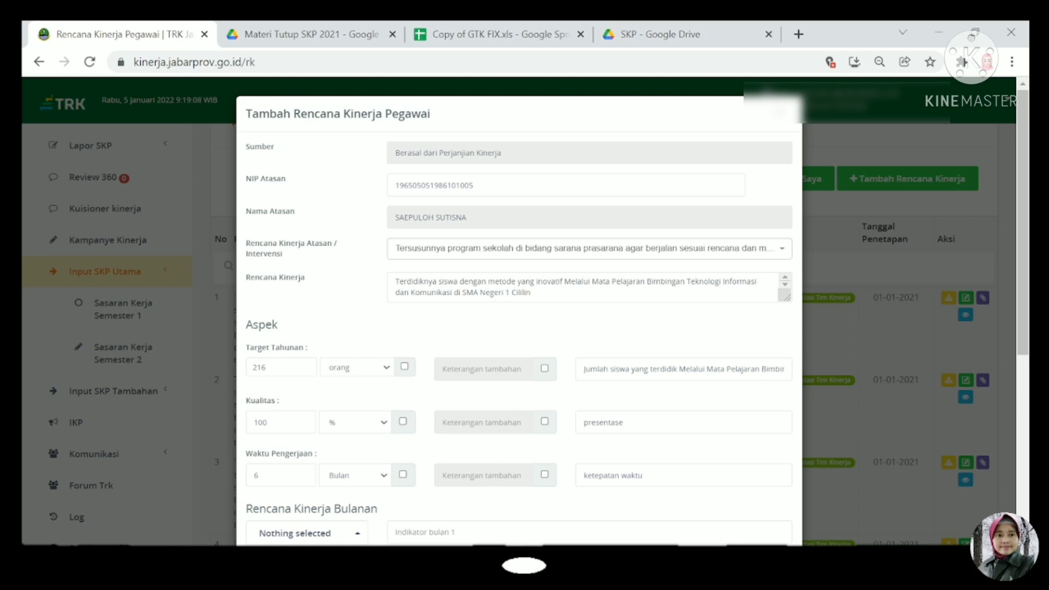
pyautogui.click(777, 252)
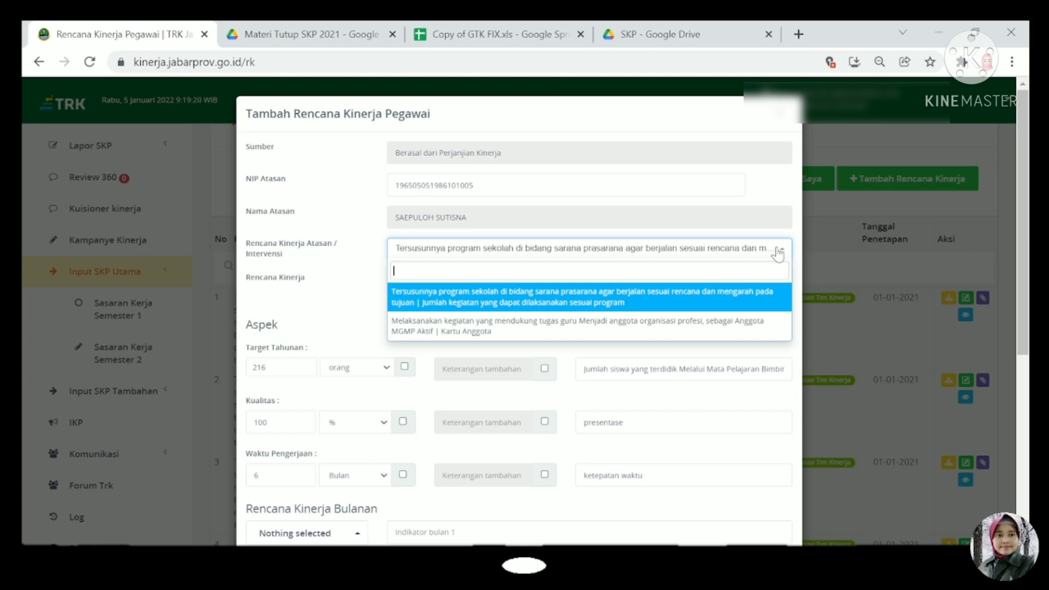
pyautogui.click(778, 253)
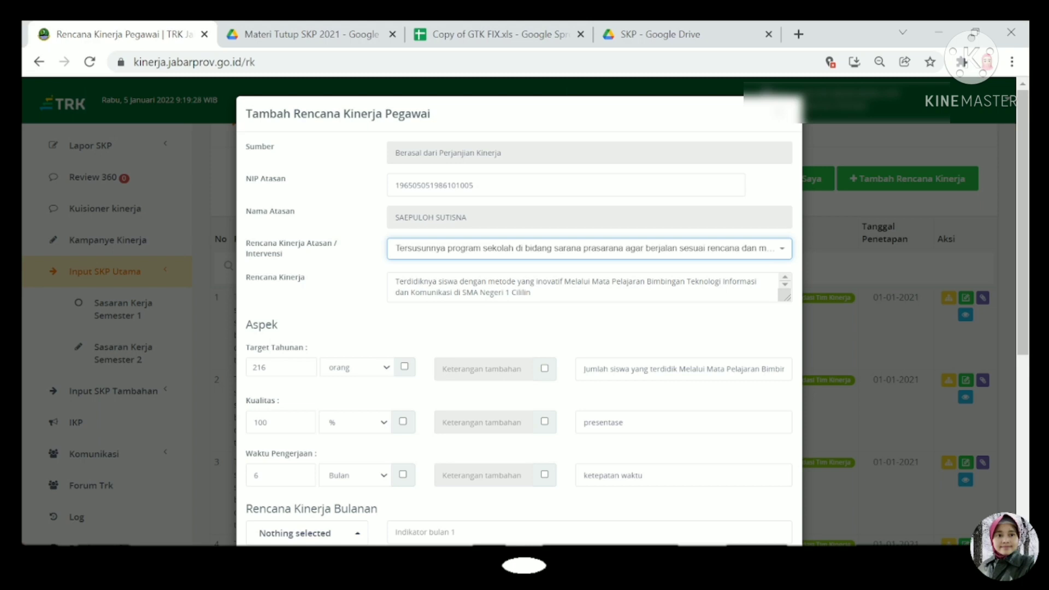
# - Check the second plan's Rencana Kinerja wording and its annual target amount, unit and indicator description
pyautogui.click(564, 282)
pyautogui.hotkey('ctrl', 'shift', 'End')
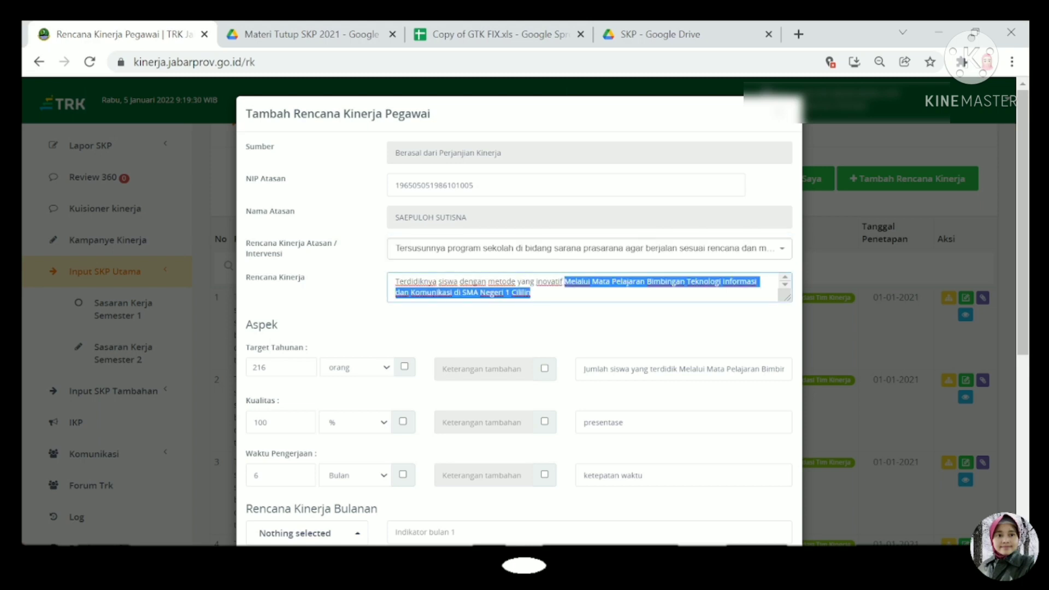
pyautogui.scroll(-3, 575, 296)
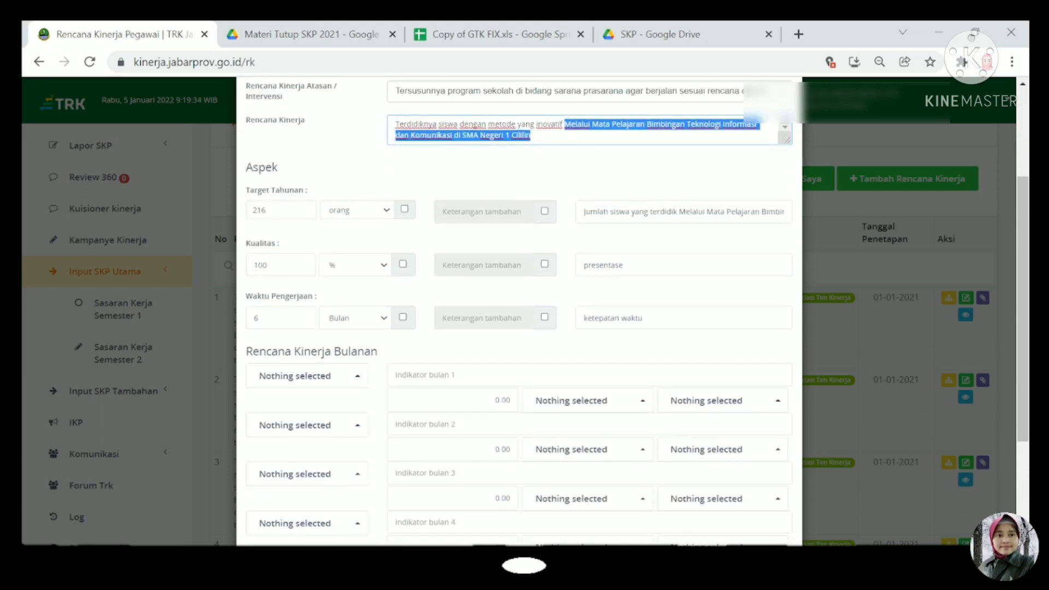
pyautogui.click(274, 209)
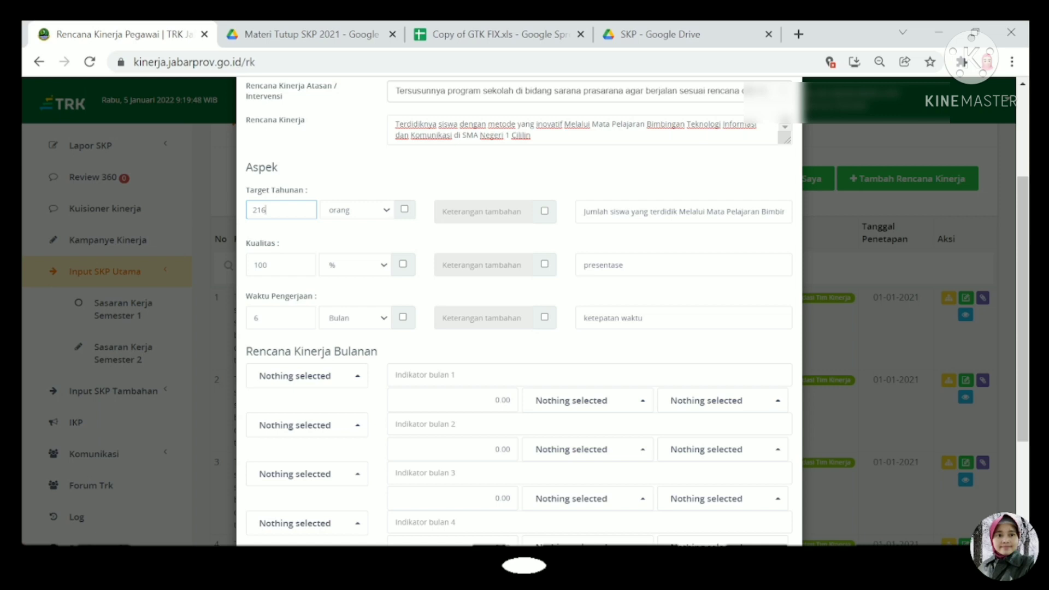
pyautogui.click(390, 211)
pyautogui.click(390, 213)
pyautogui.click(684, 212)
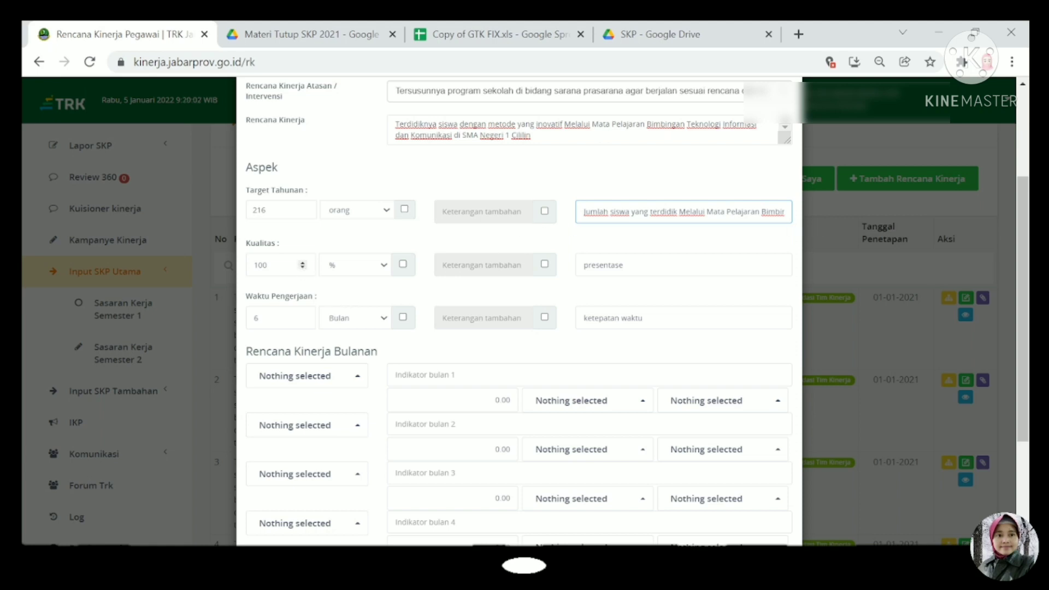
# - Check the second plan's quality and completion-time aspects, and save the plan
pyautogui.click(299, 266)
pyautogui.click(361, 266)
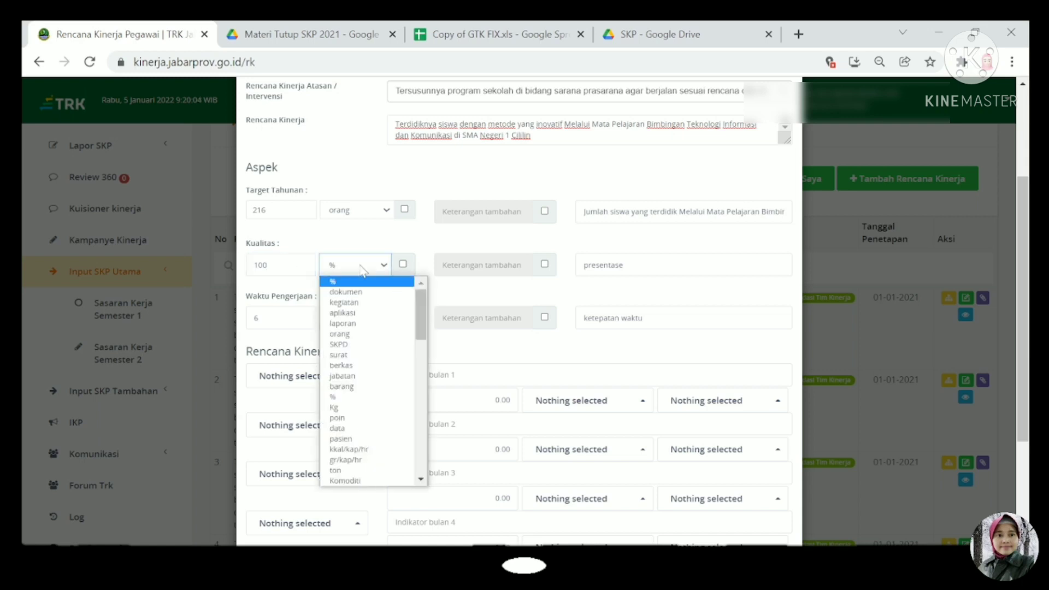
pyautogui.click(361, 267)
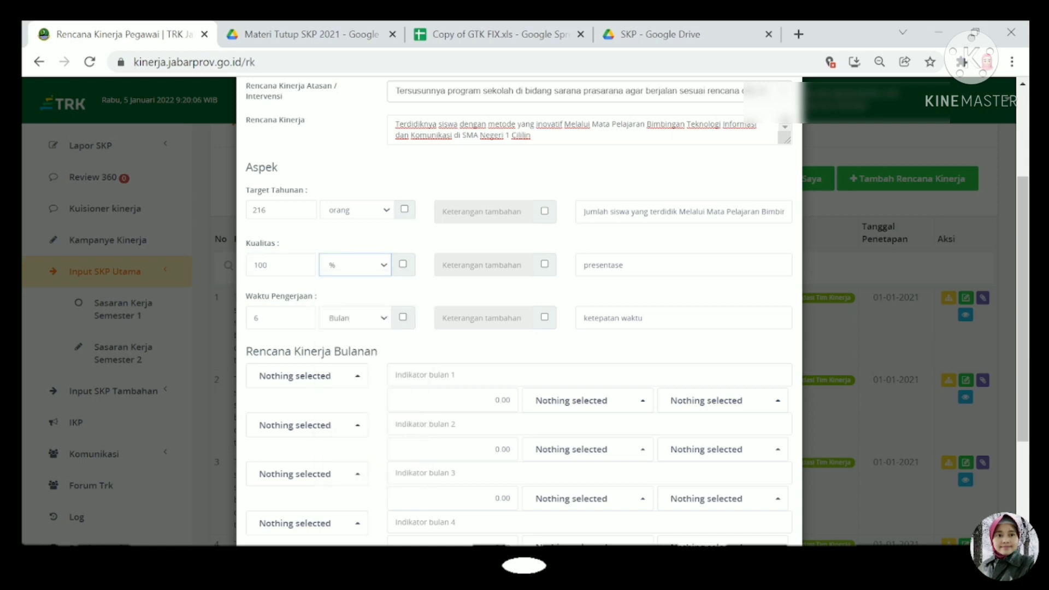
pyautogui.click(626, 265)
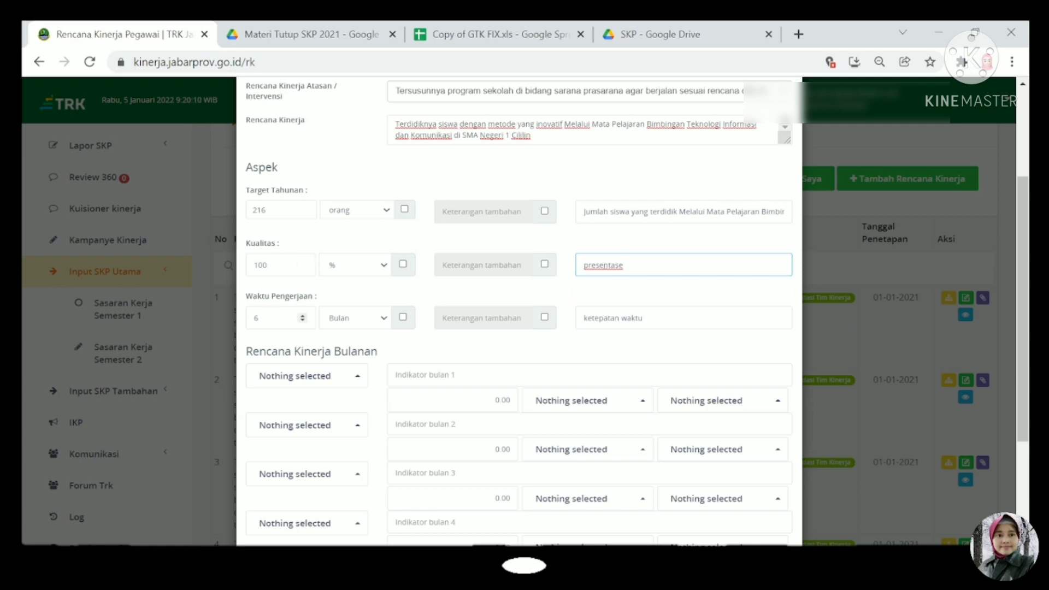
pyautogui.click(284, 319)
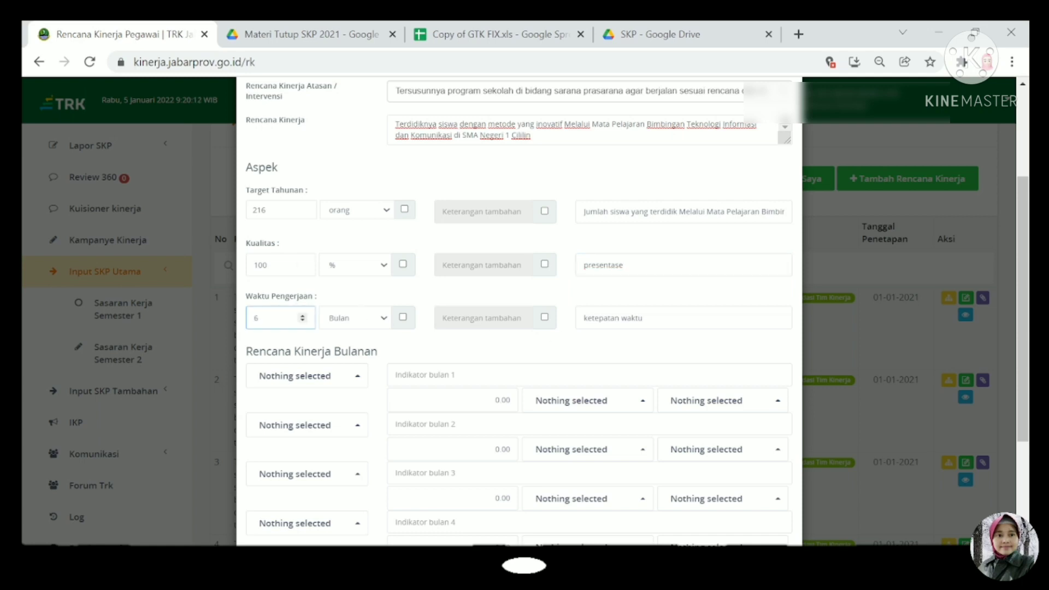
pyautogui.click(646, 318)
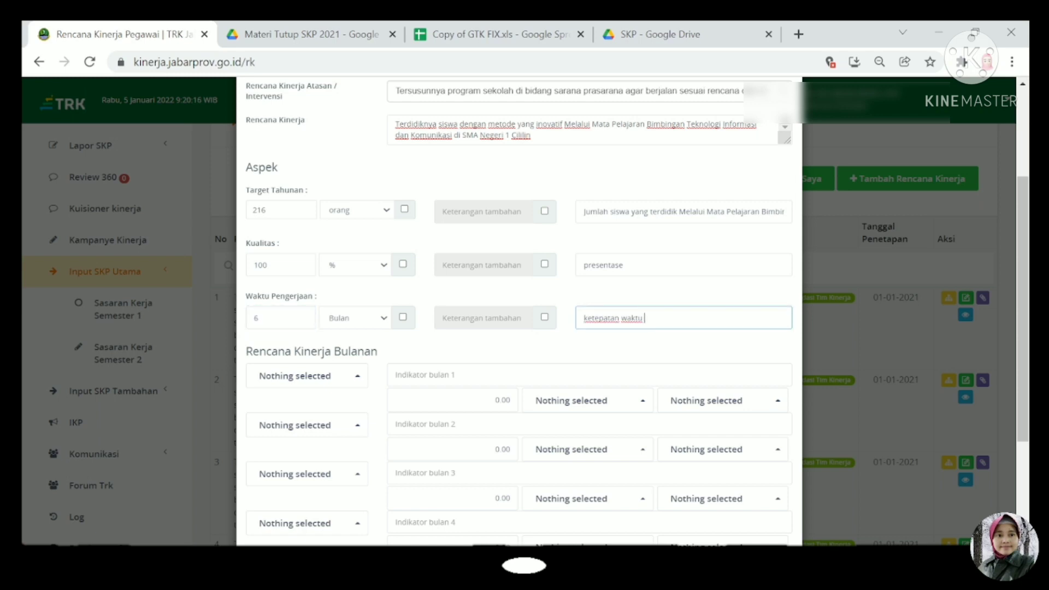
pyautogui.scroll(-3, 666, 316)
pyautogui.click(749, 518)
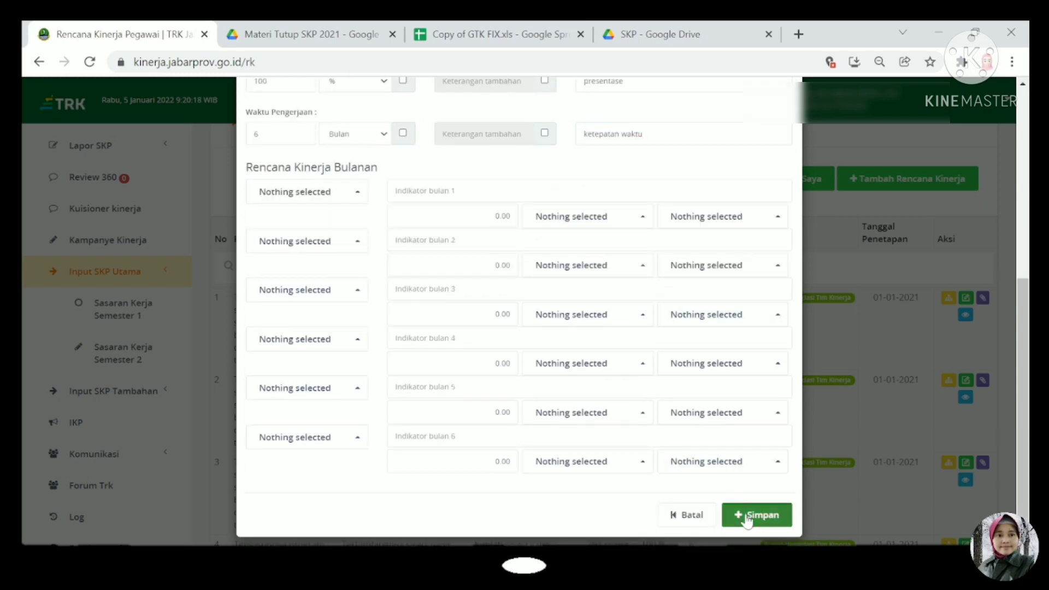
pyautogui.click(616, 150)
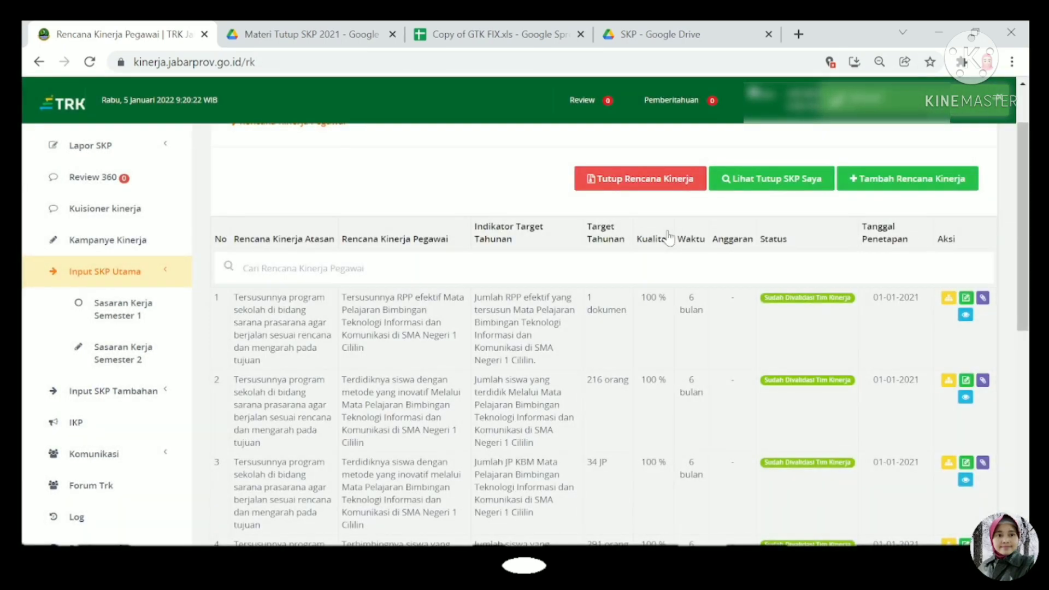
# - Enlarge the page, open the third performance plan for editing and choose the superior's plan "Tersusunnya program sekolah di bidang sarana prasarana"
pyautogui.hotkey('ctrl', '+')
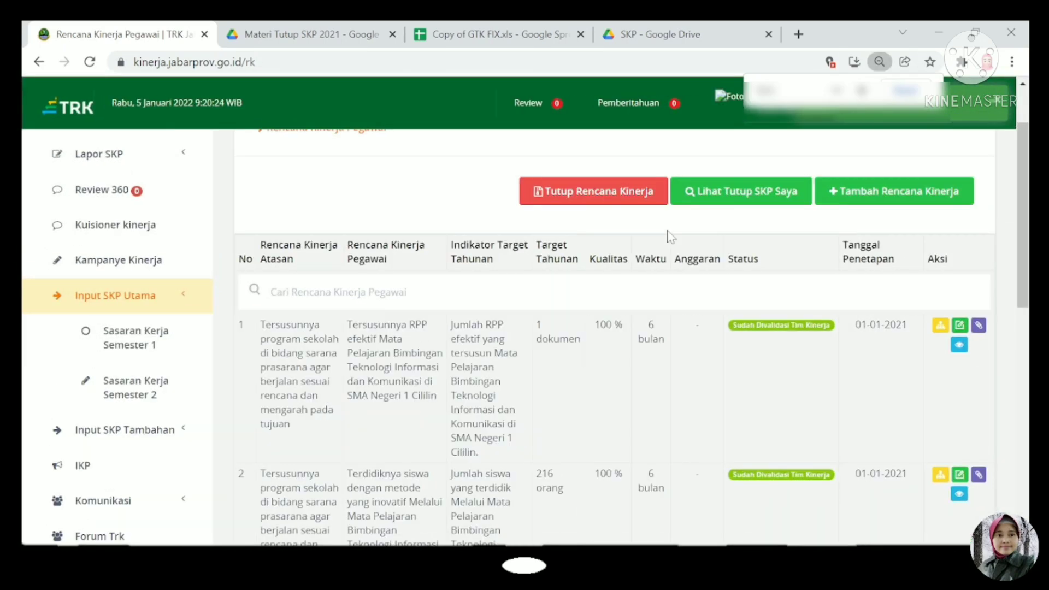
pyautogui.scroll(-3, 810, 333)
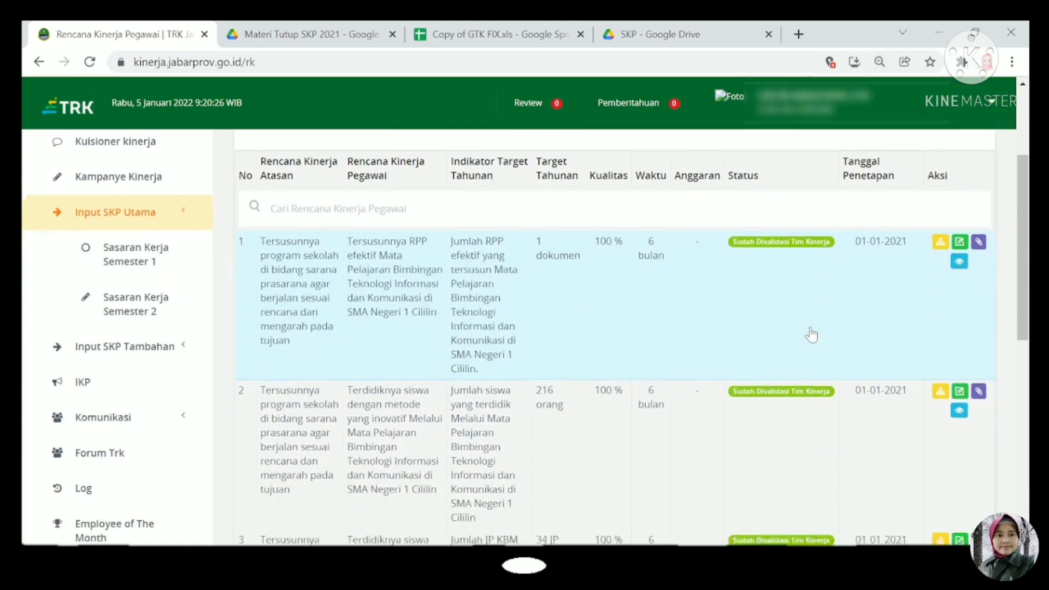
pyautogui.scroll(-1, 811, 333)
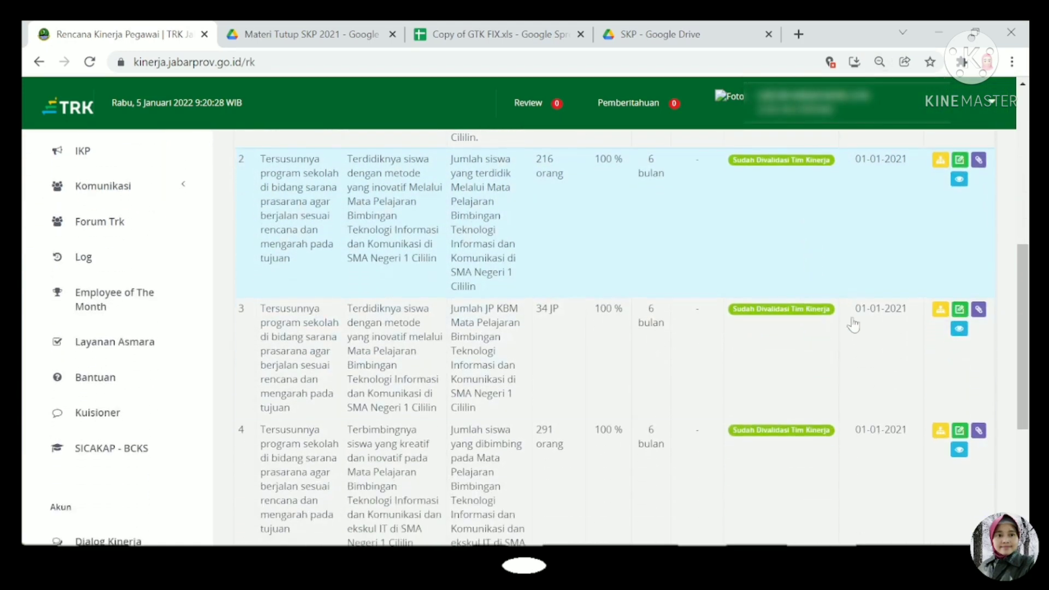
pyautogui.click(963, 310)
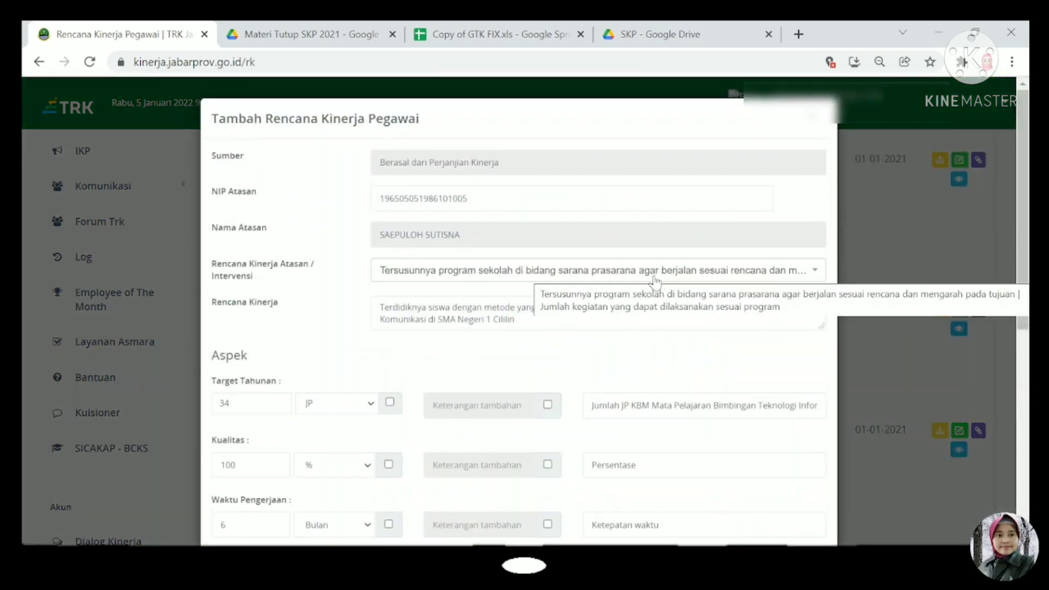
pyautogui.click(791, 280)
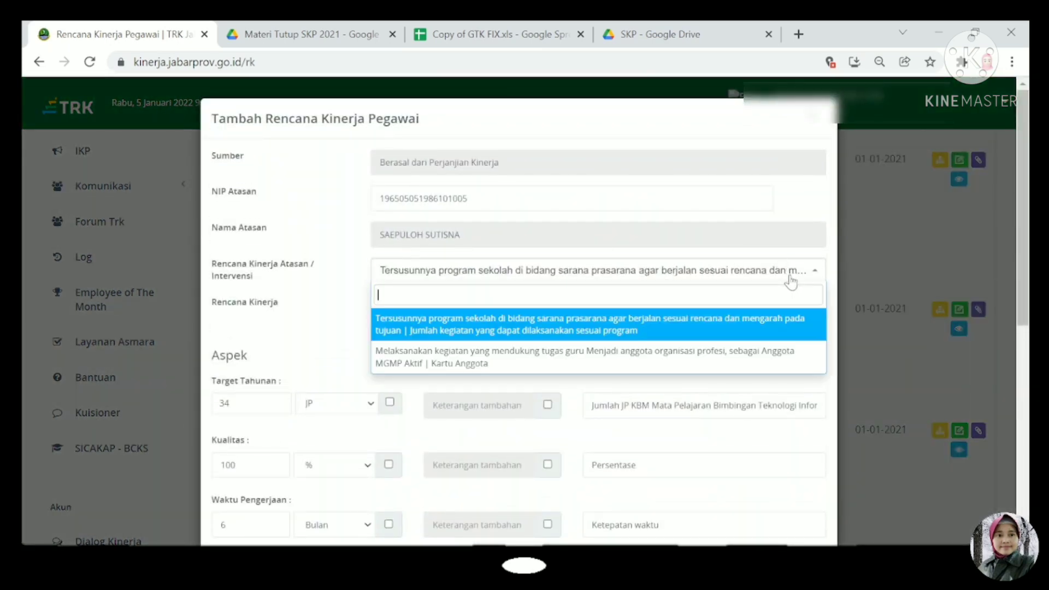
pyautogui.click(801, 330)
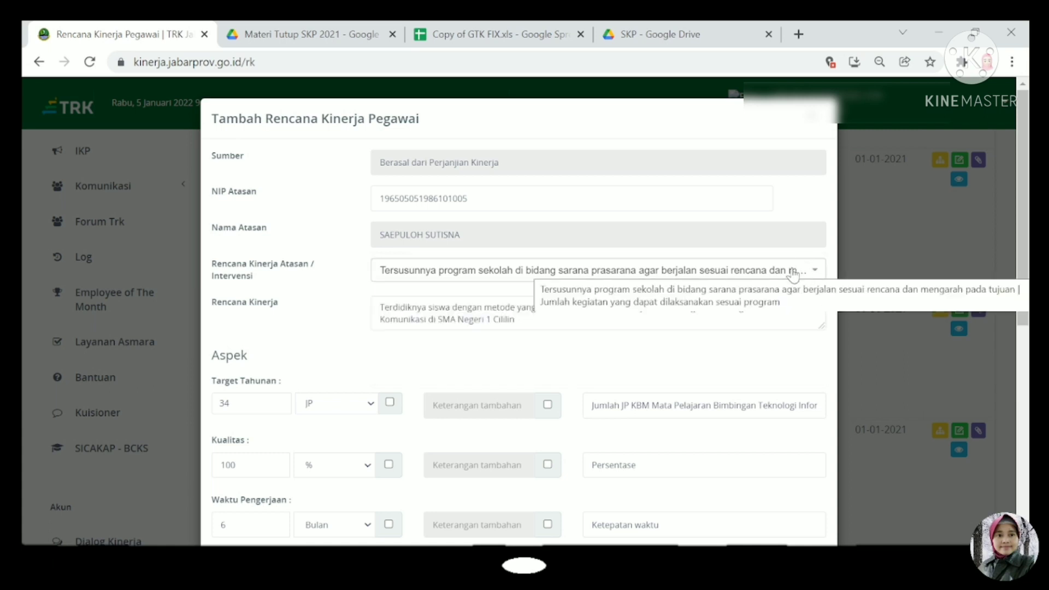
# - Check the third plan's annual target, quality and completion-time aspects, and save the plan
pyautogui.scroll(-3, 744, 313)
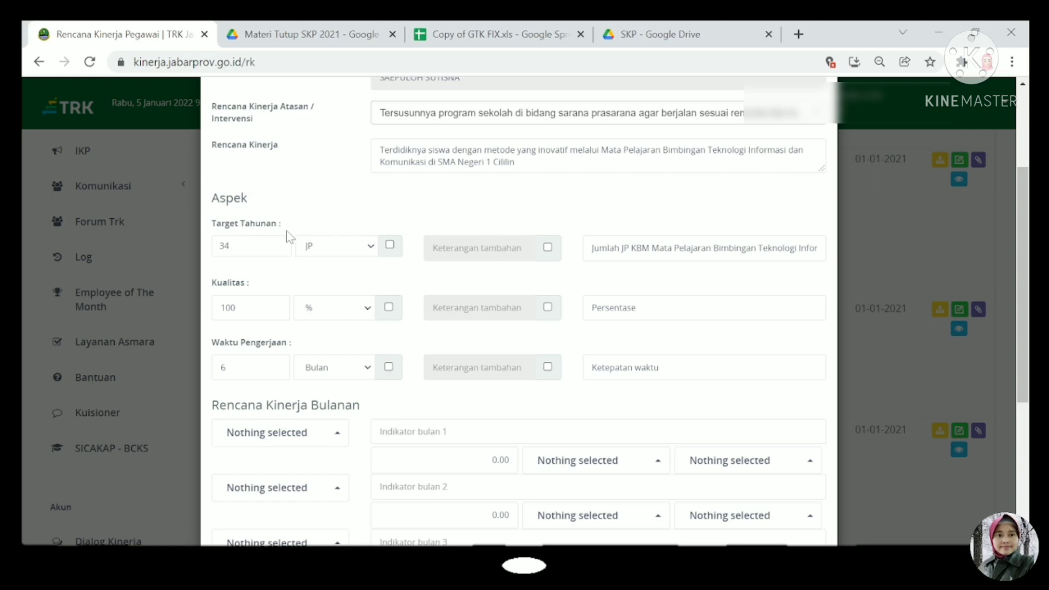
pyautogui.click(230, 246)
pyautogui.click(340, 305)
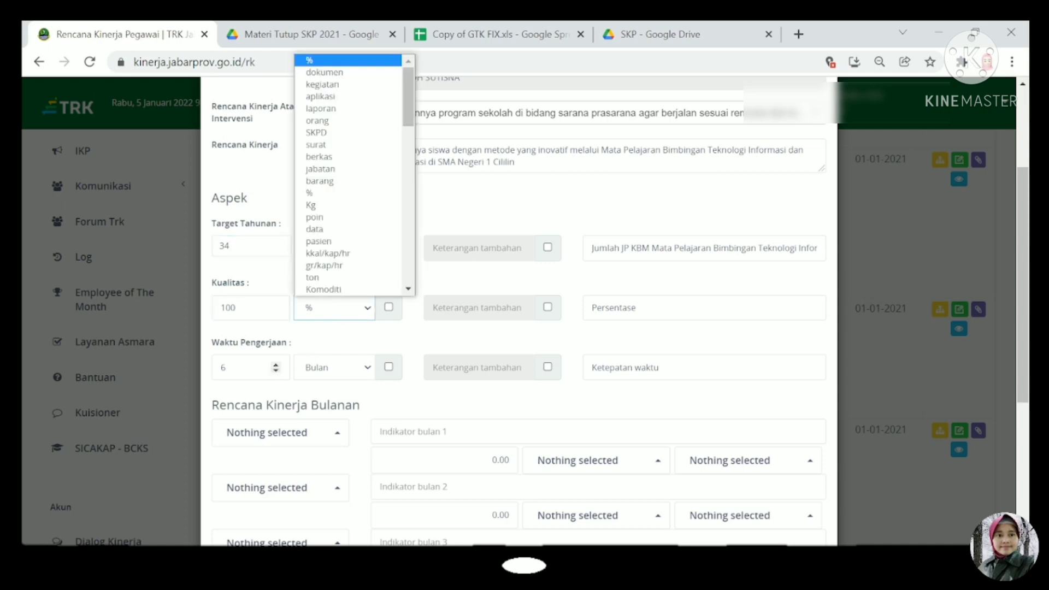
pyautogui.click(273, 376)
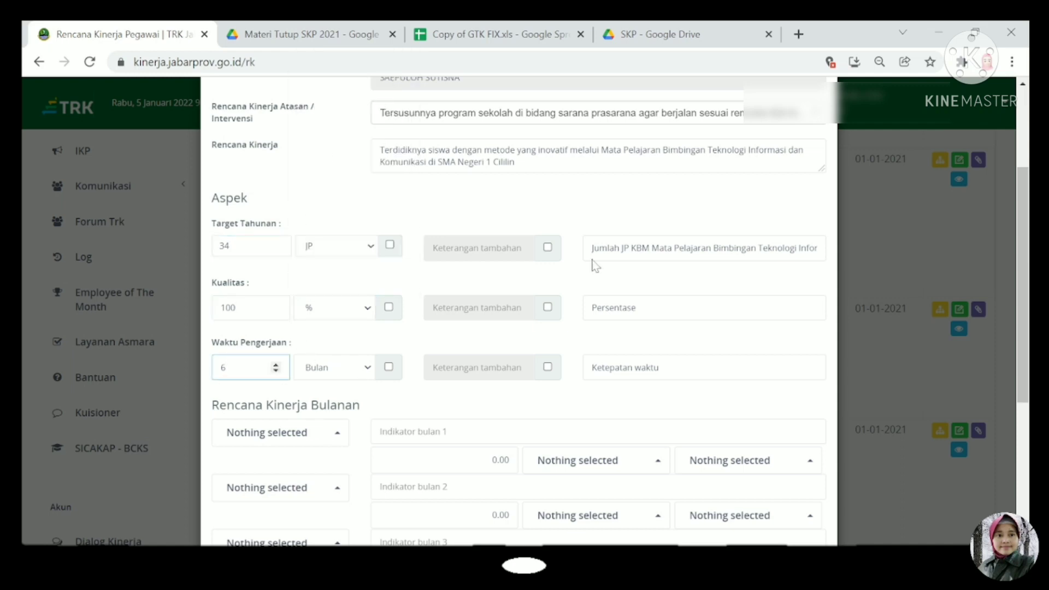
pyautogui.click(640, 307)
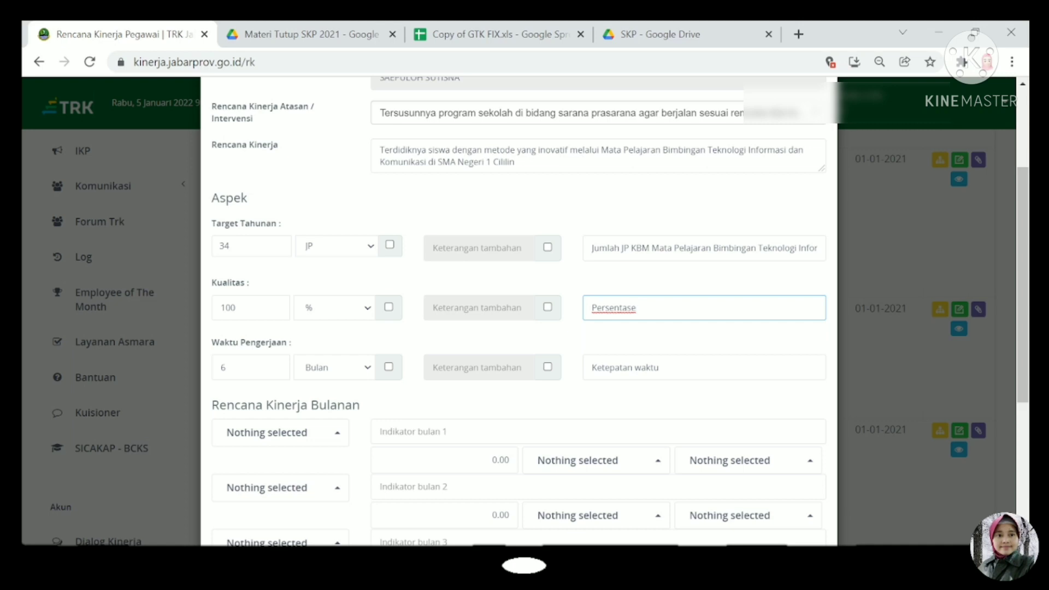
pyautogui.click(664, 368)
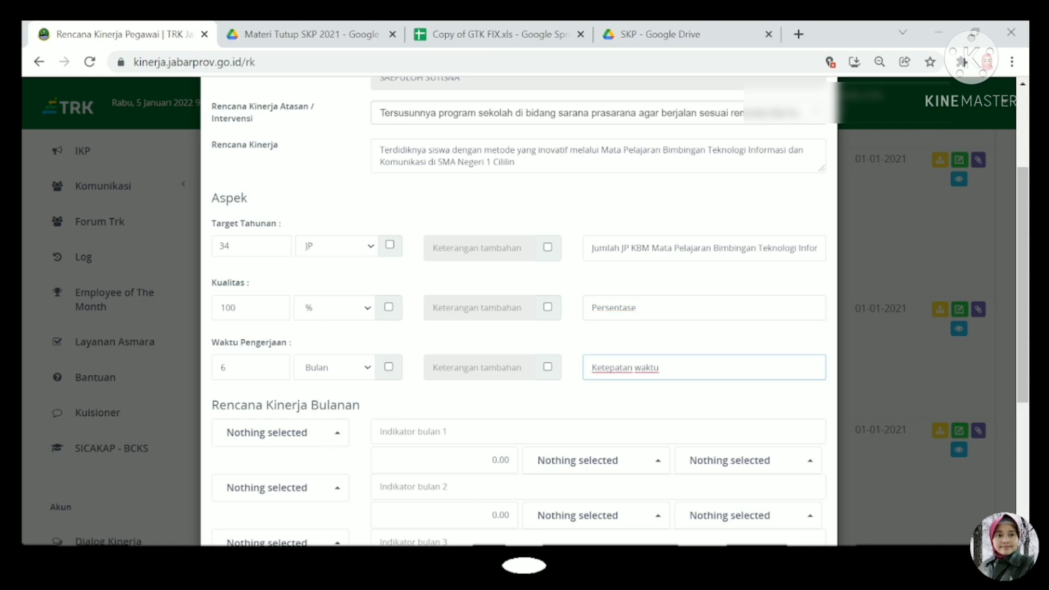
pyautogui.scroll(-5, 519, 307)
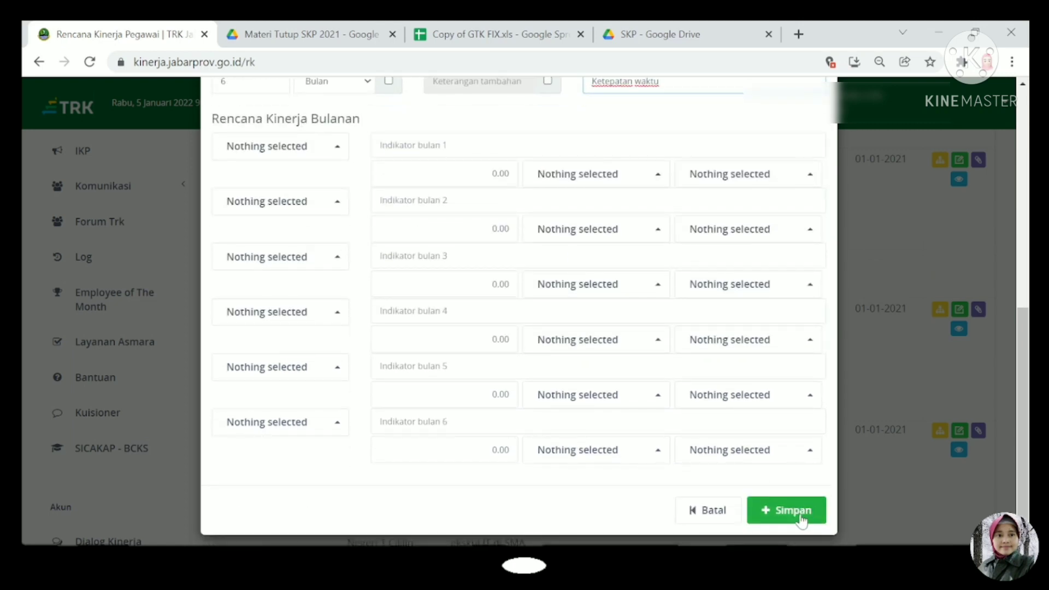
pyautogui.click(802, 521)
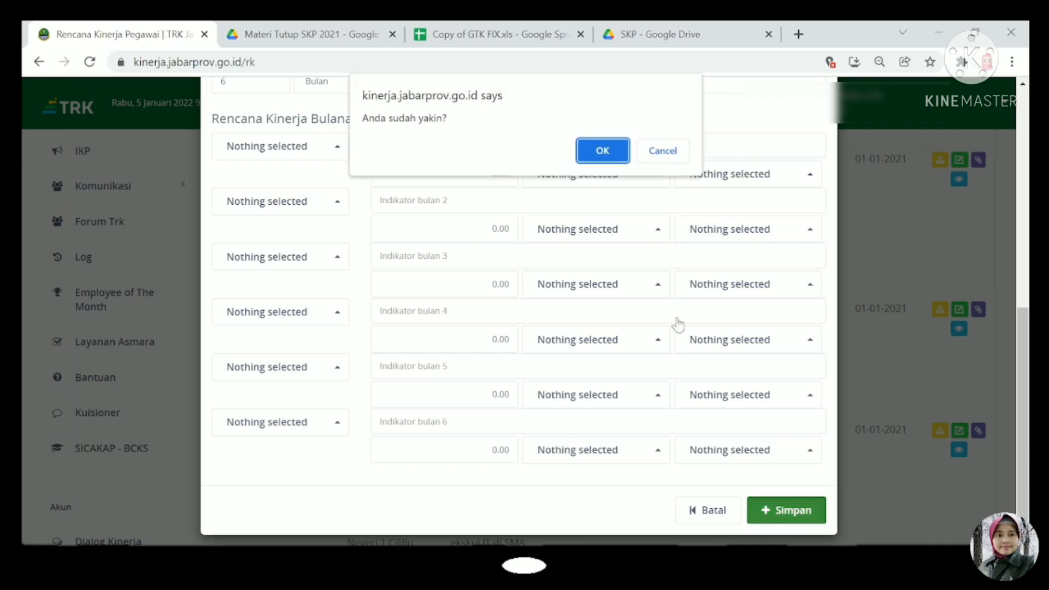
pyautogui.click(595, 151)
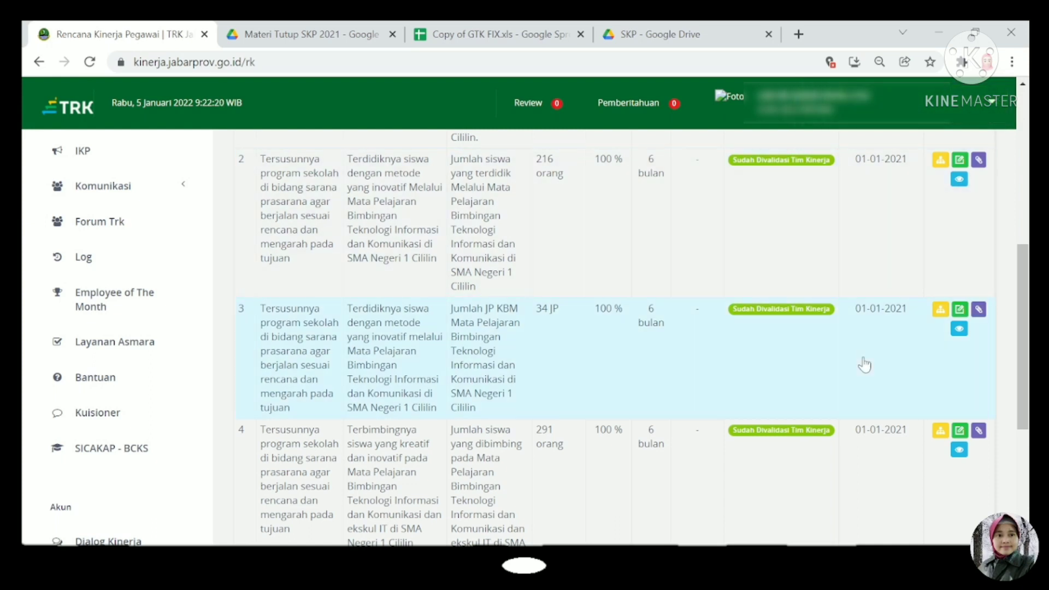
# - Open the fourth performance plan for editing and check its superior's plan selection
pyautogui.scroll(-3, 864, 363)
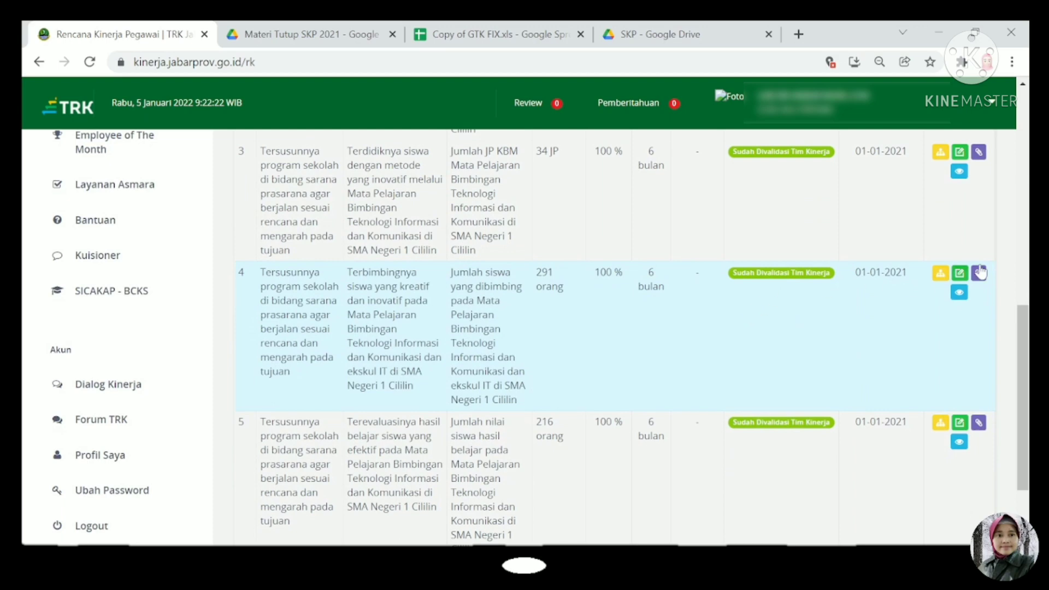
pyautogui.click(960, 273)
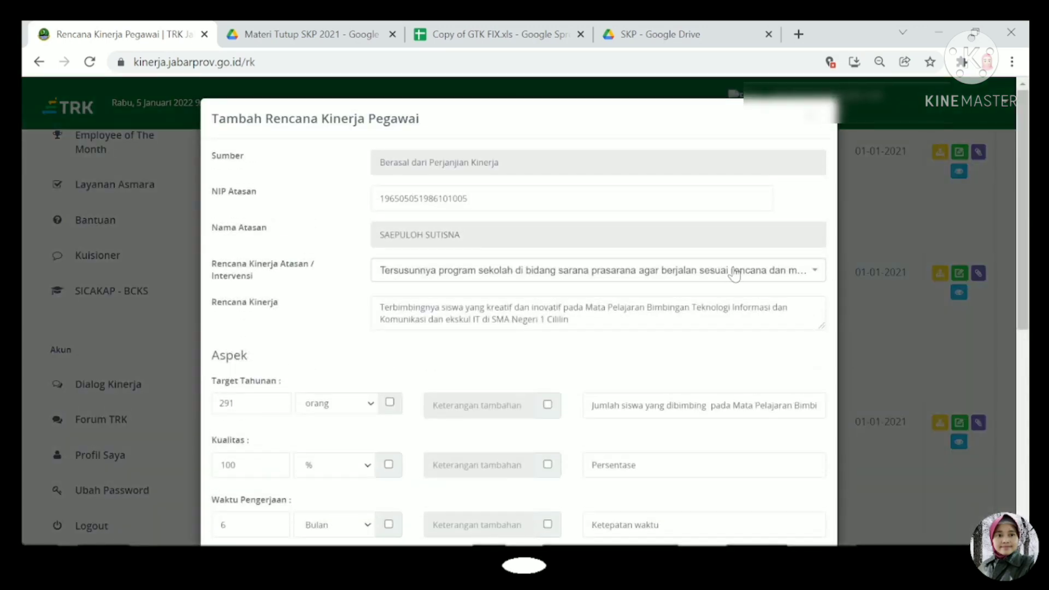
pyautogui.click(813, 277)
pyautogui.click(813, 278)
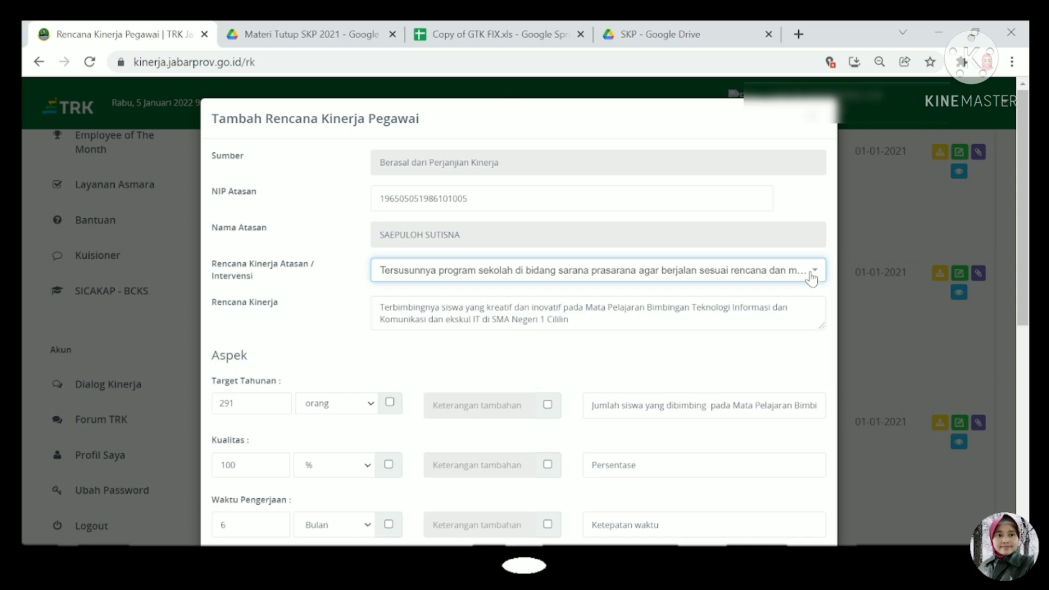
# - Check the fourth plan's quality and completion-time aspects with their descriptions, and save the plan
pyautogui.scroll(-3, 812, 279)
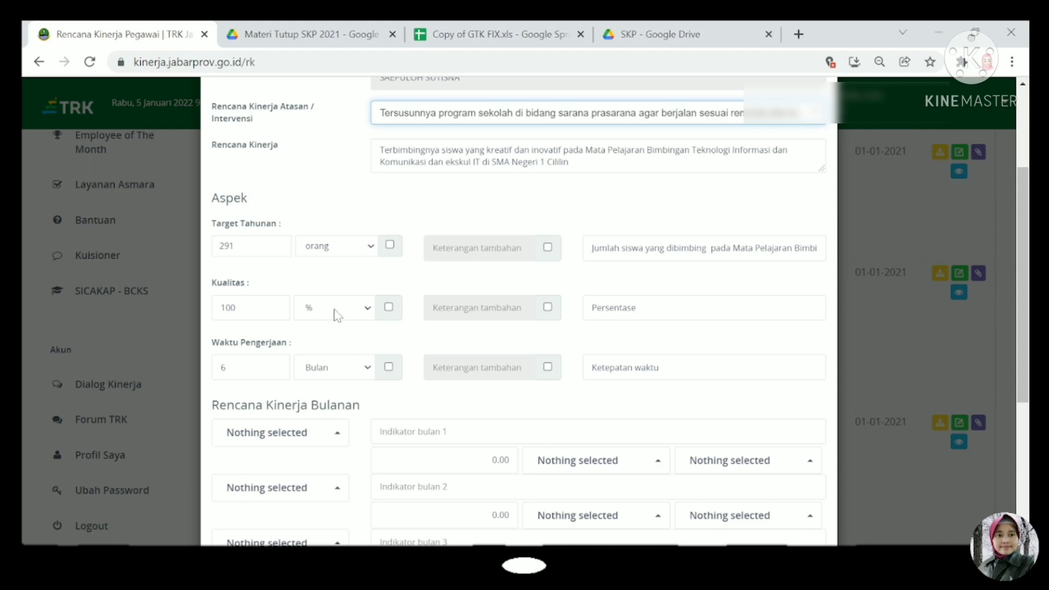
pyautogui.click(651, 309)
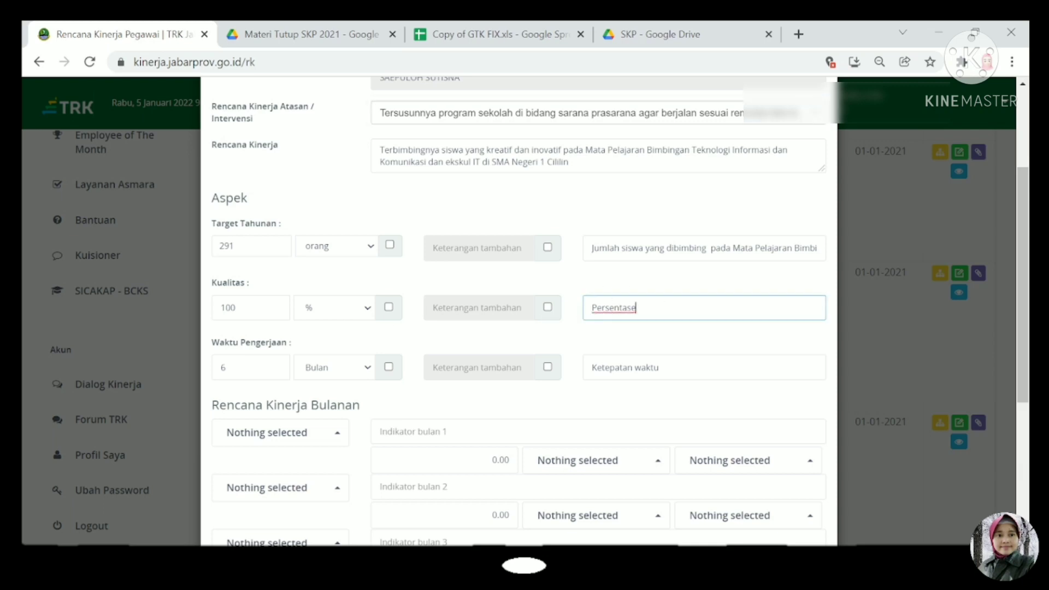
pyautogui.click(241, 368)
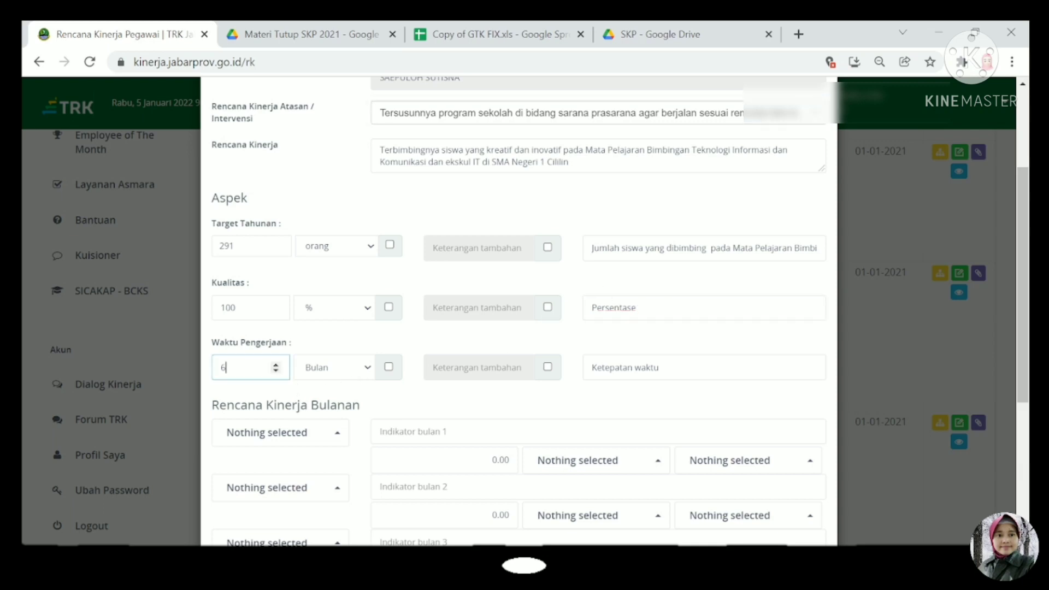
pyautogui.click(670, 368)
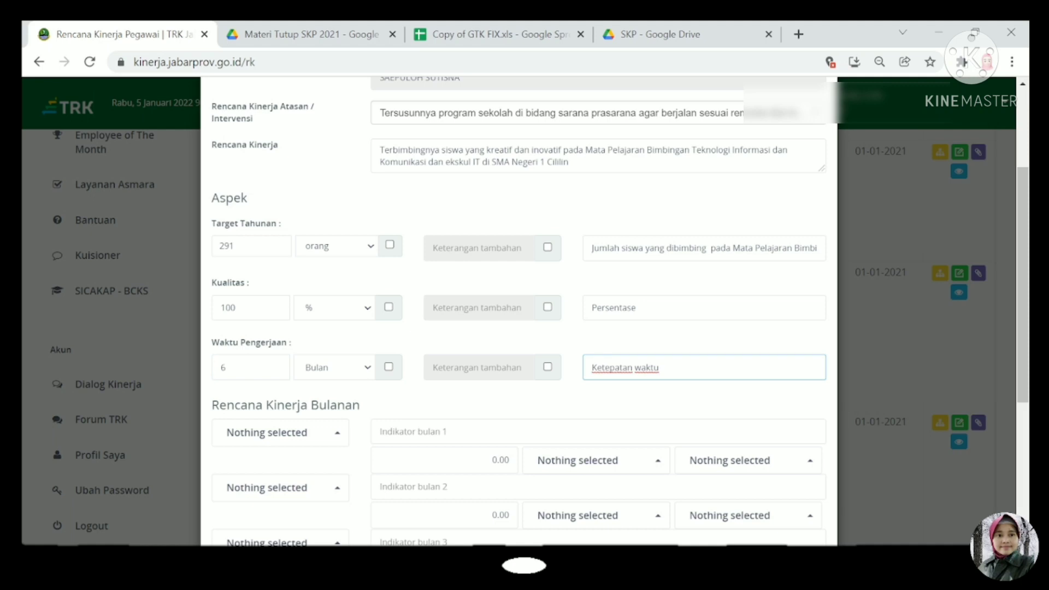
pyautogui.scroll(-5, 694, 370)
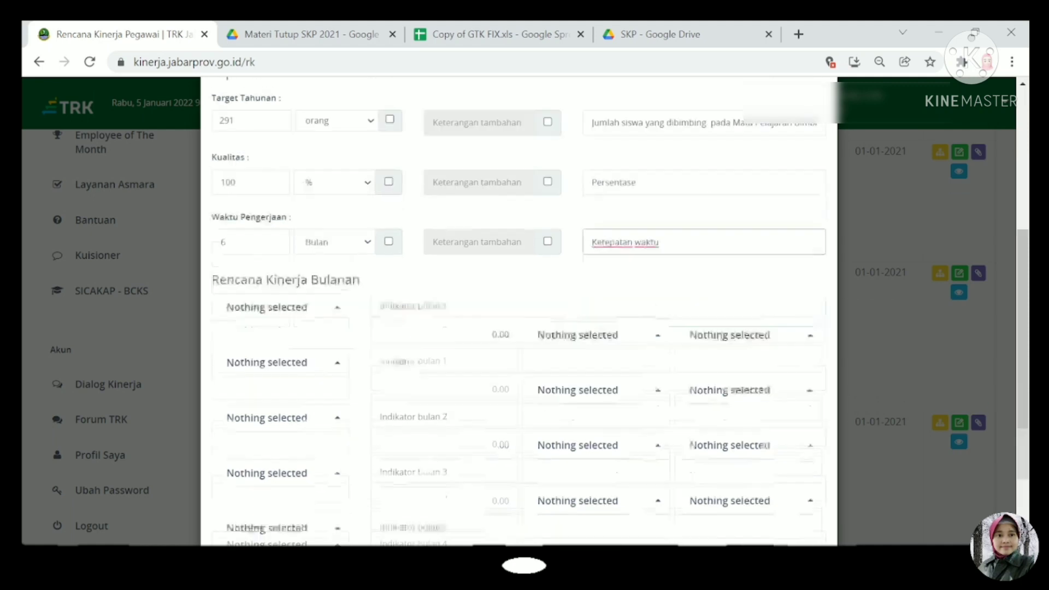
pyautogui.click(780, 519)
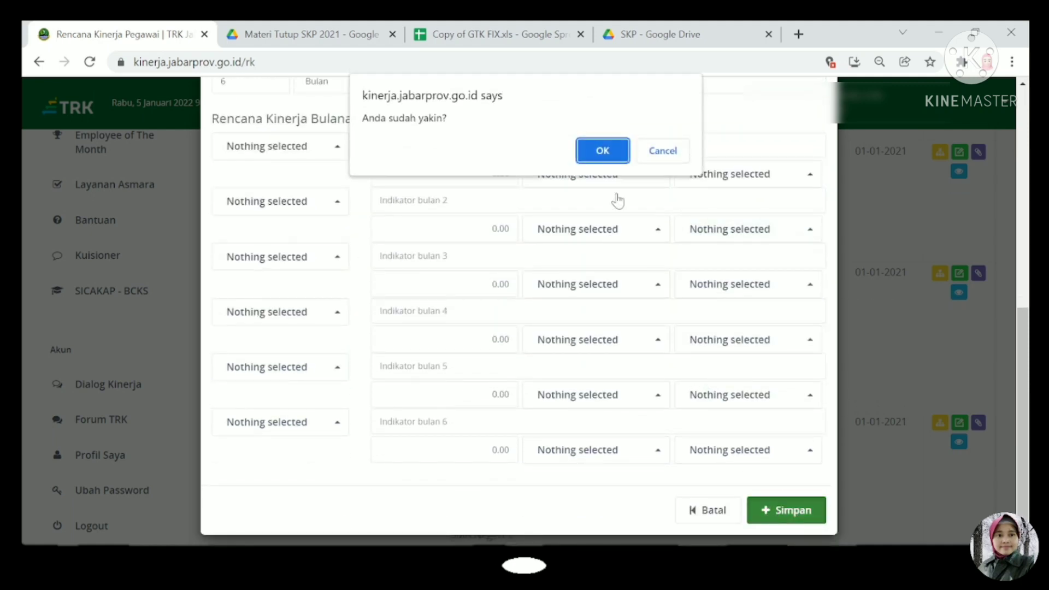
pyautogui.click(603, 151)
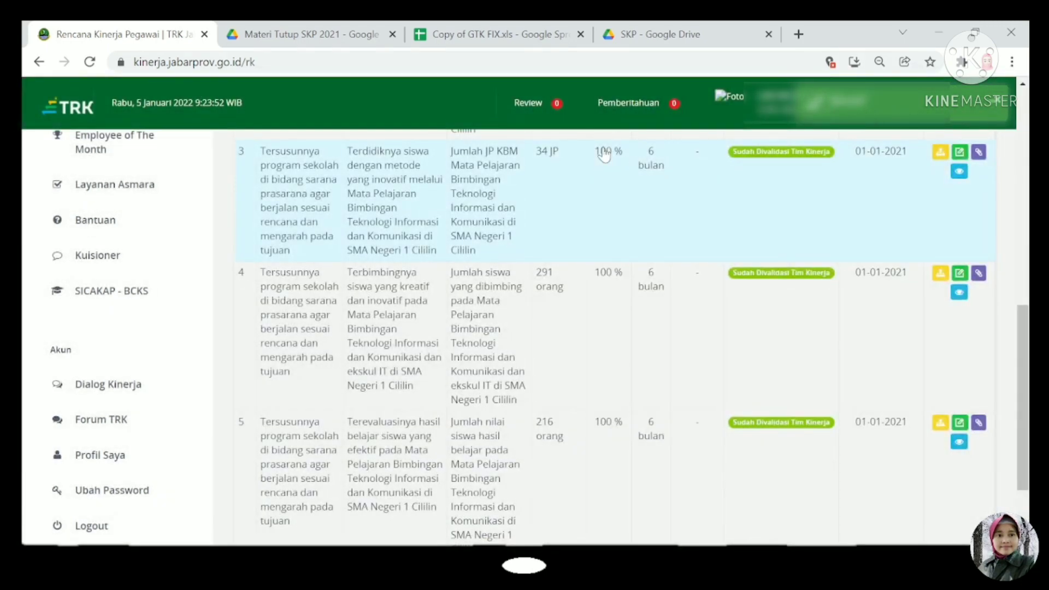
# - Open the fifth performance plan for editing and check its superior's plan selection
pyautogui.scroll(-2, 607, 159)
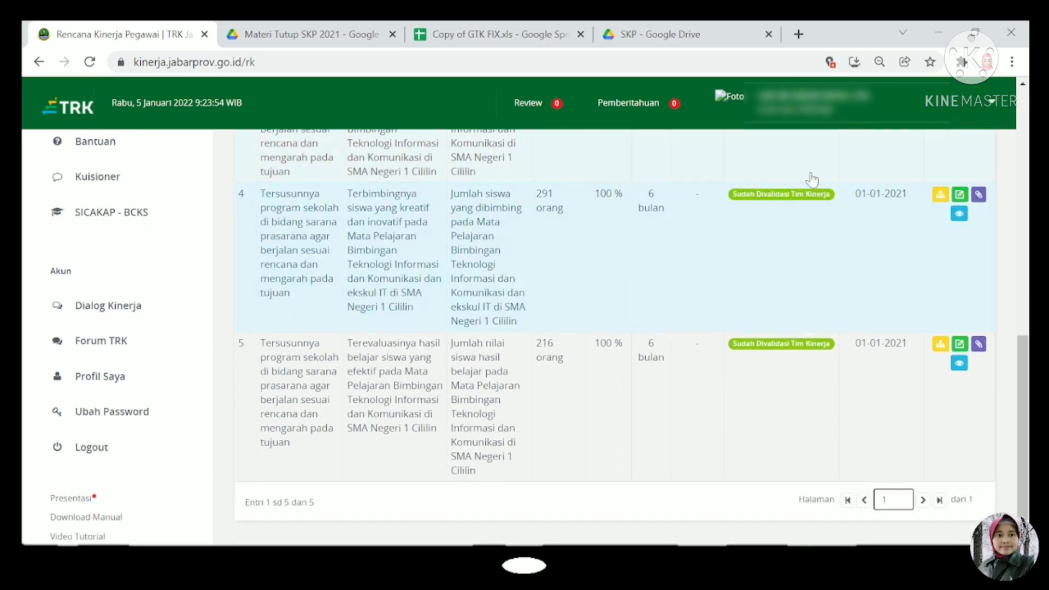
pyautogui.click(961, 346)
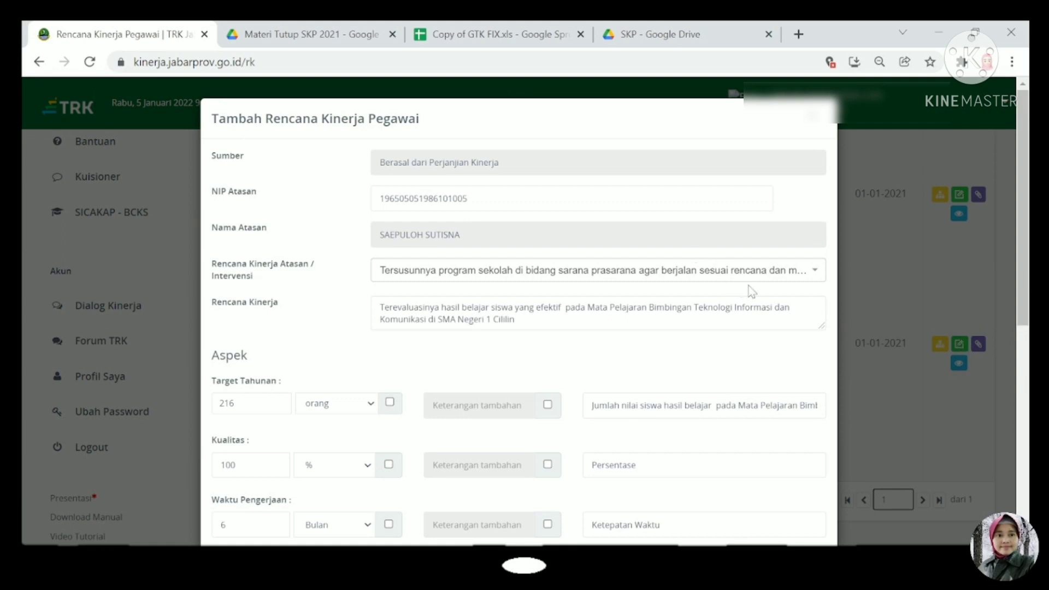
pyautogui.click(800, 278)
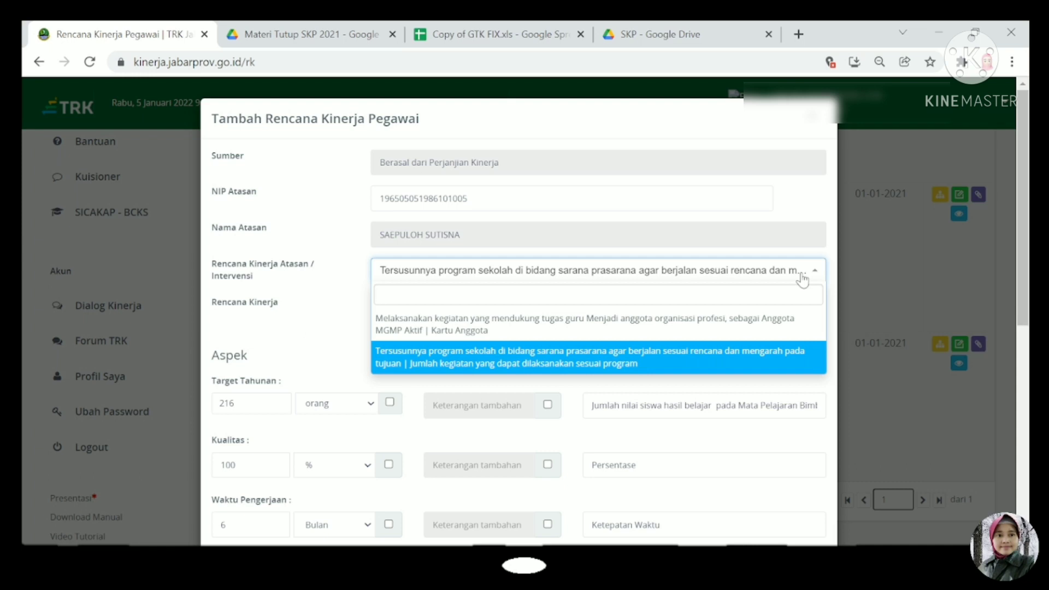
pyautogui.click(802, 278)
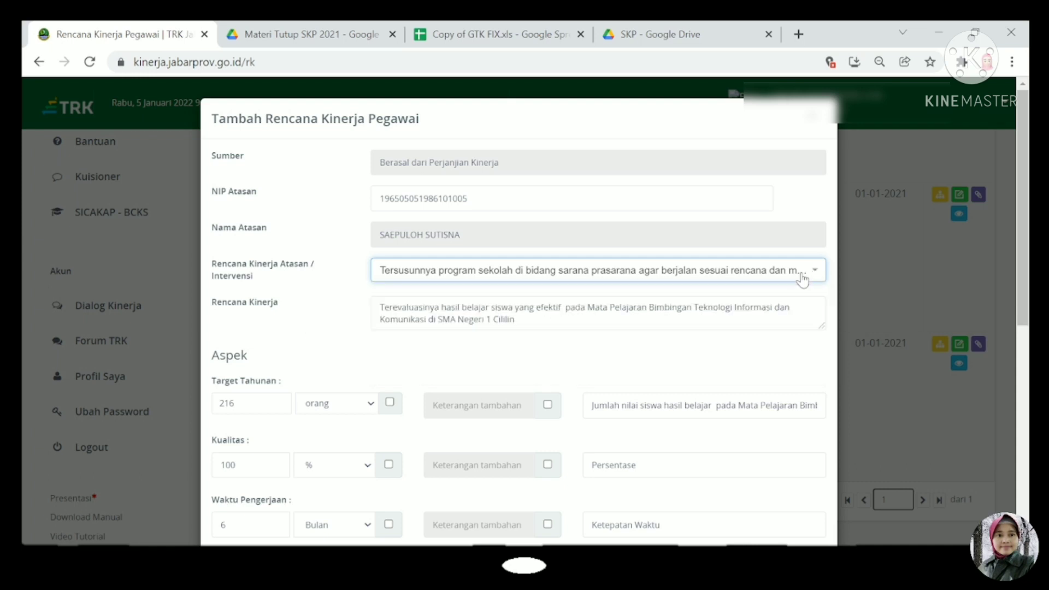
# - Check the fifth plan's wording and its annual target, quality and completion-time aspects, and save the plan
pyautogui.scroll(-2, 803, 279)
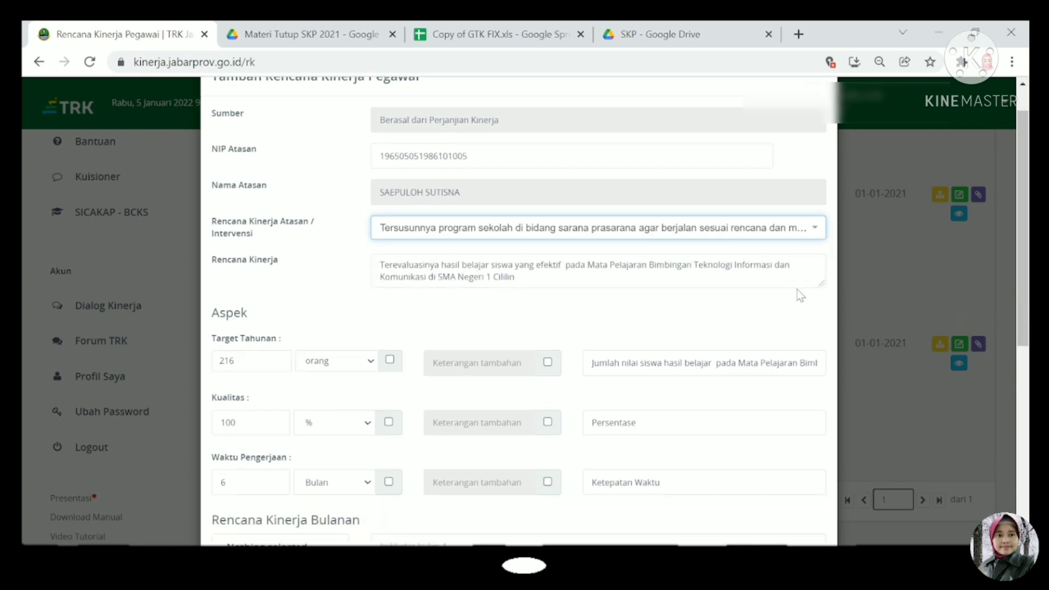
pyautogui.scroll(-2, 800, 296)
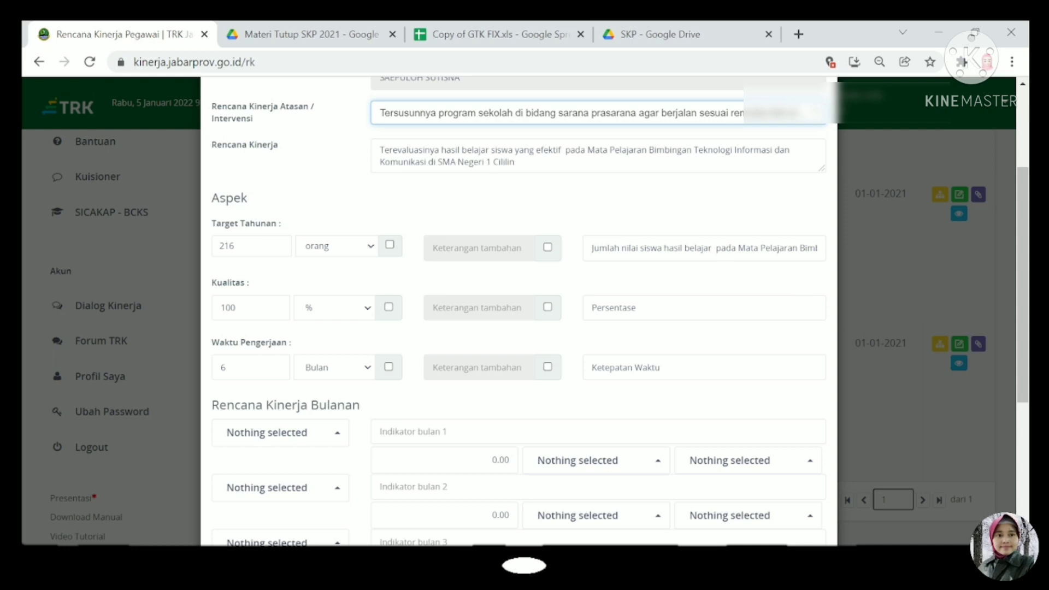
pyautogui.moveTo(566, 151); pyautogui.dragTo(566, 163)
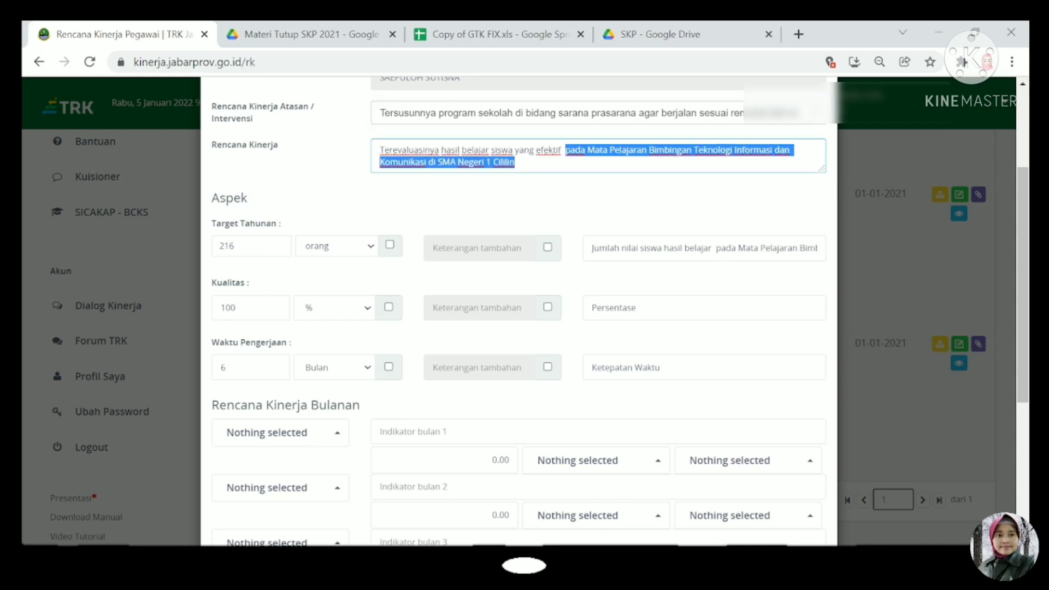
pyautogui.click(234, 246)
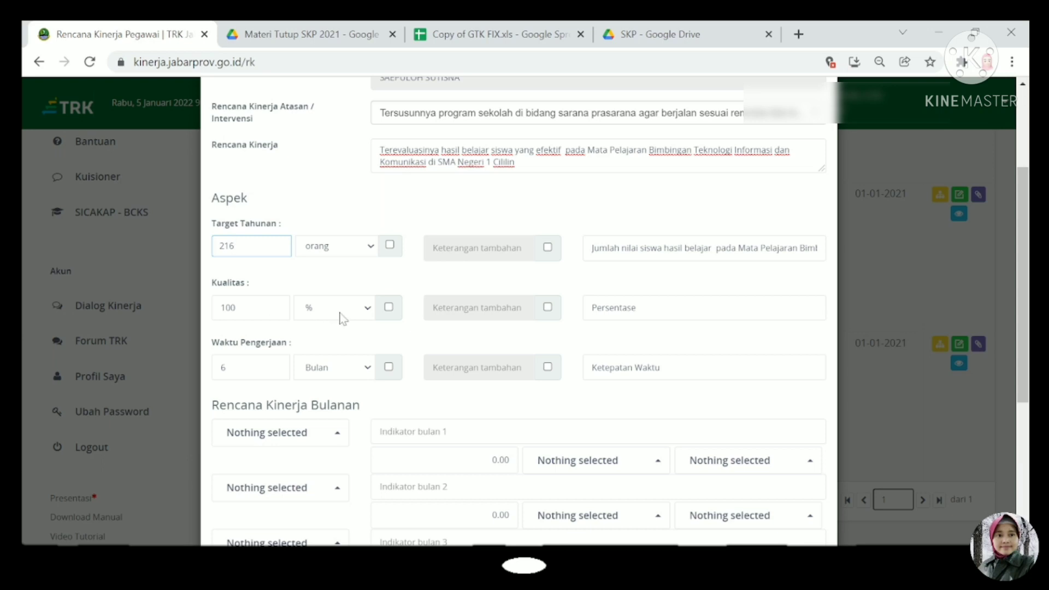
pyautogui.click(664, 308)
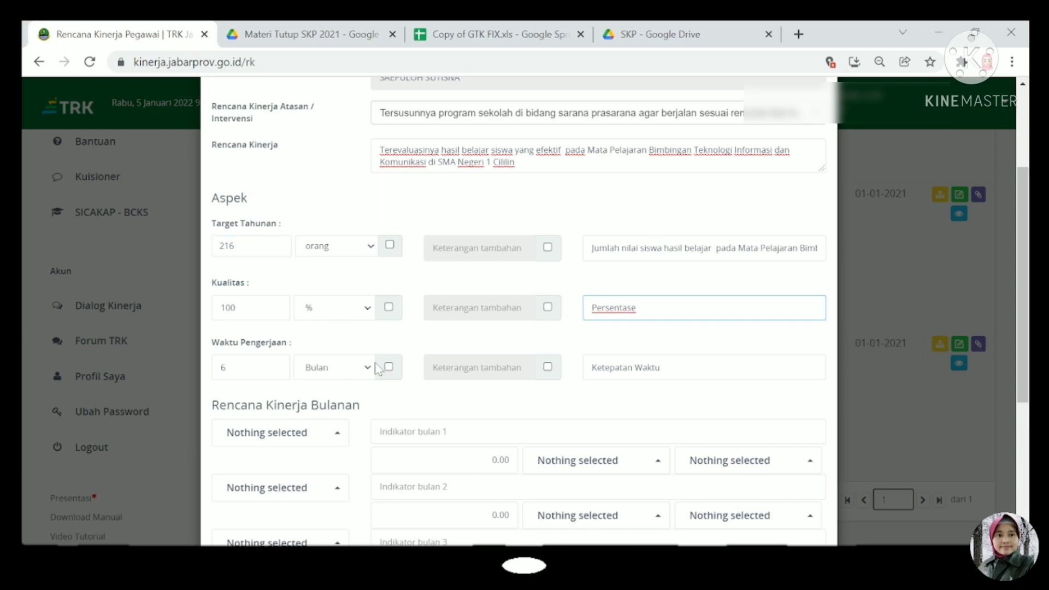
pyautogui.click(663, 368)
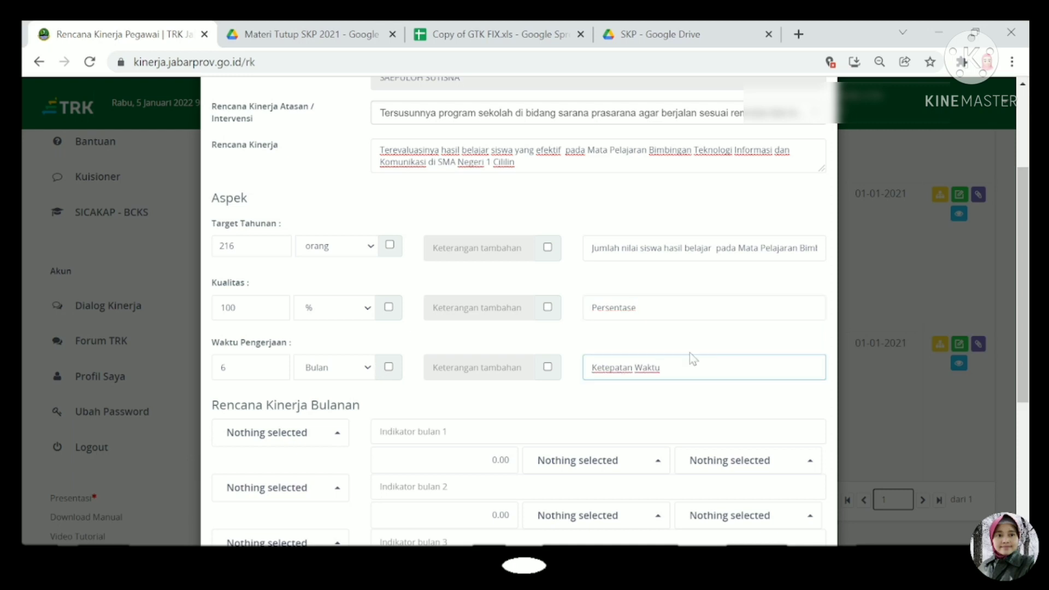
pyautogui.scroll(-5, 690, 353)
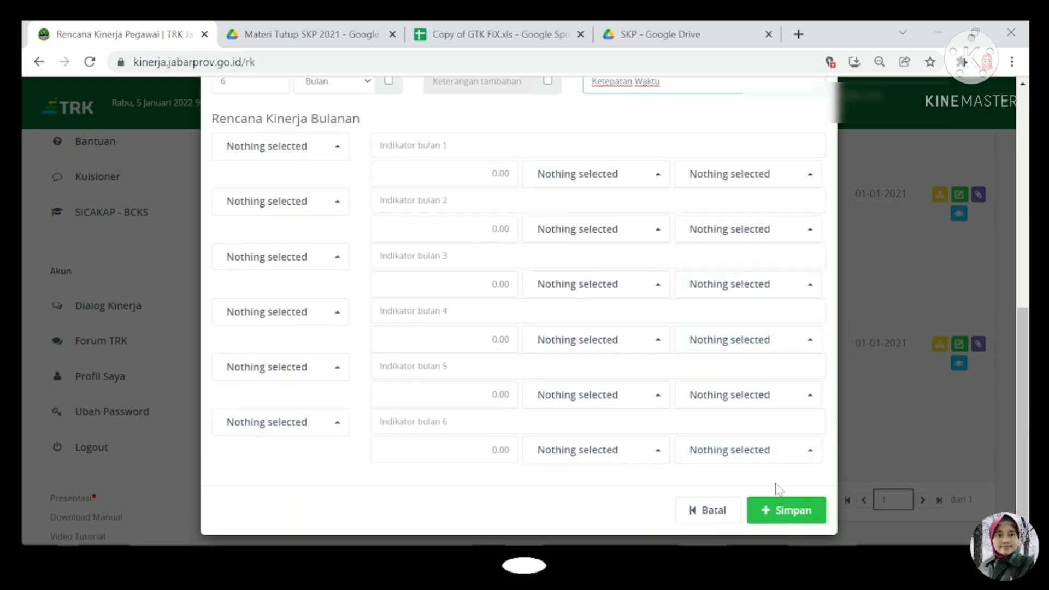
pyautogui.click(793, 511)
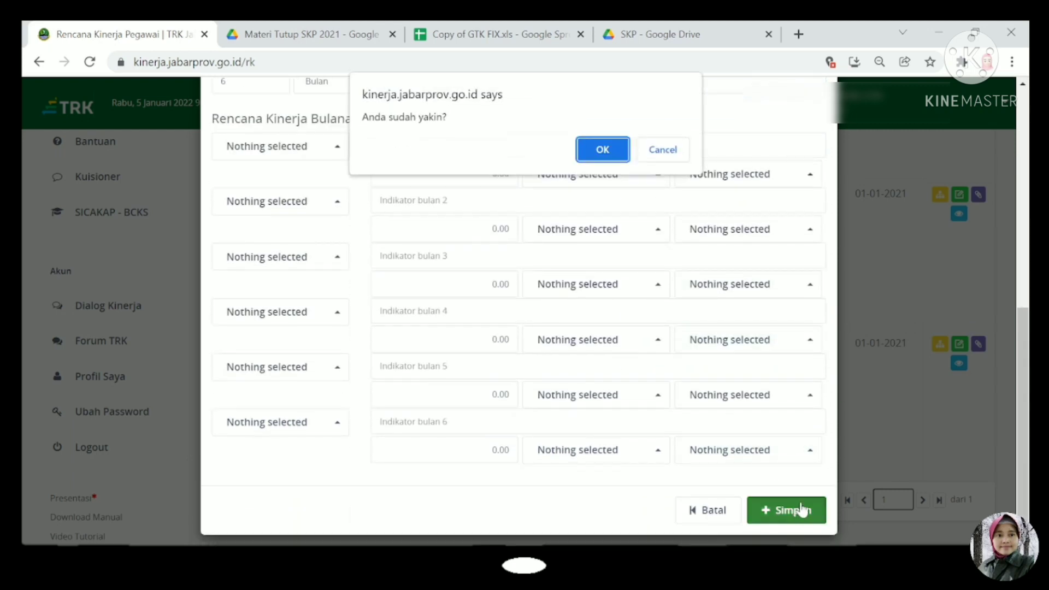
pyautogui.click(613, 149)
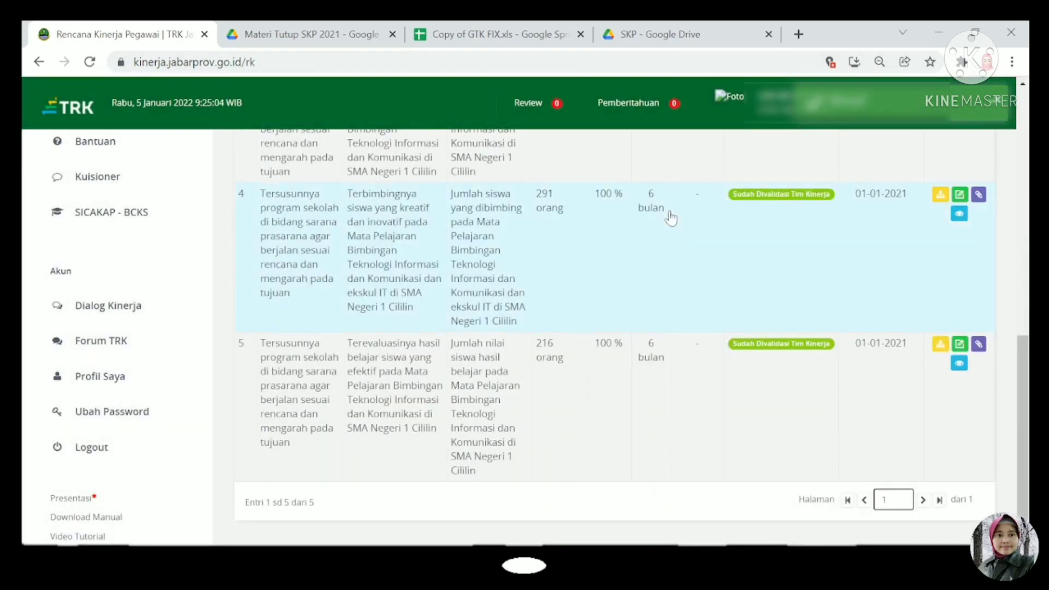
# - Switch to the Copy of GTK FIX spreadsheet and examine its performance plan, activity item, output and credit columns
pyautogui.scroll(3, 671, 218)
pyautogui.scroll(6, 671, 217)
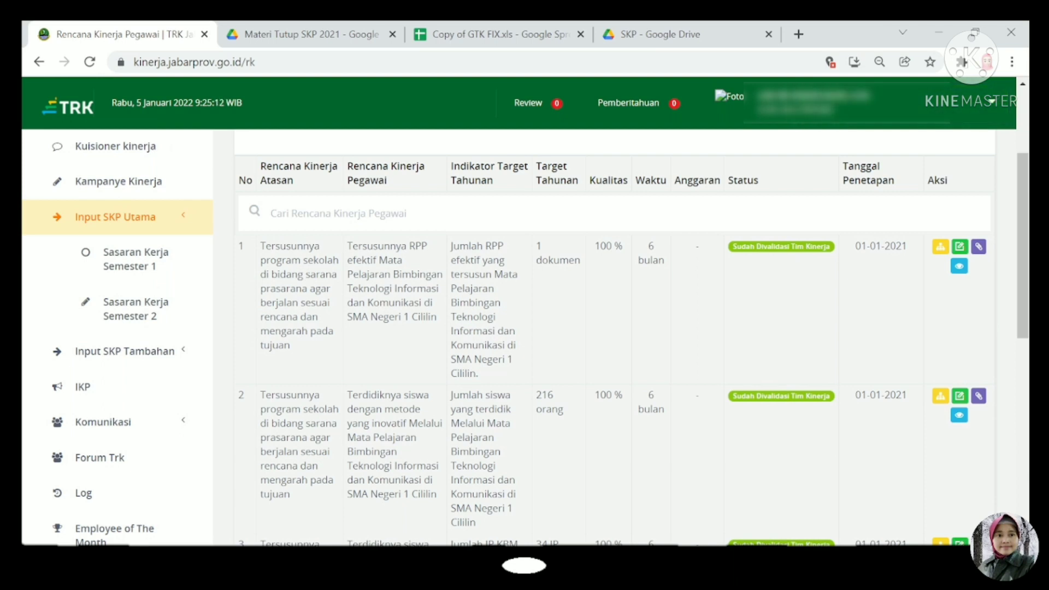
pyautogui.scroll(1, 624, 223)
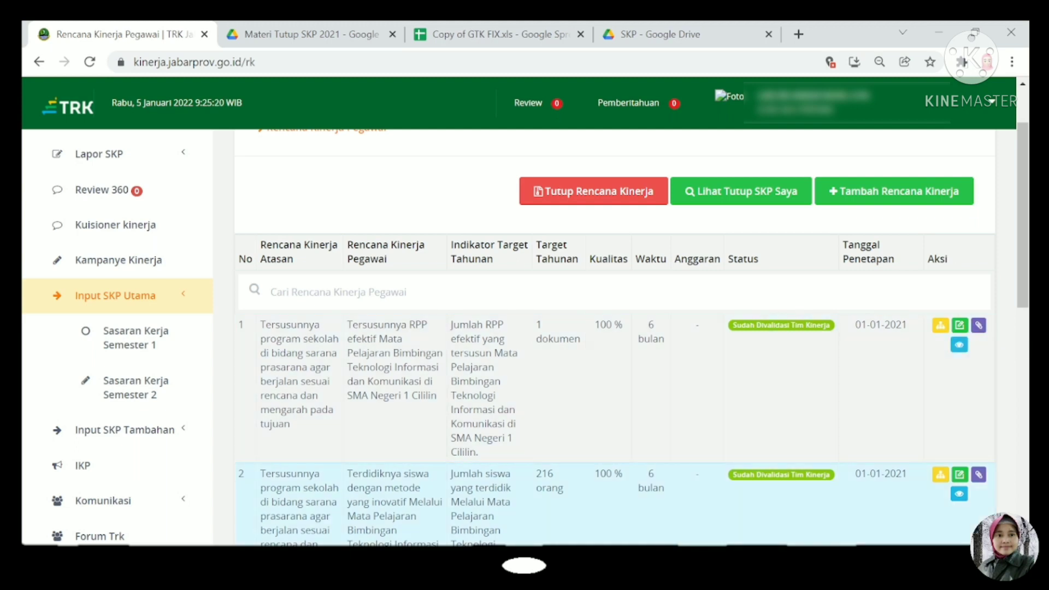
pyautogui.moveTo(648, 589)
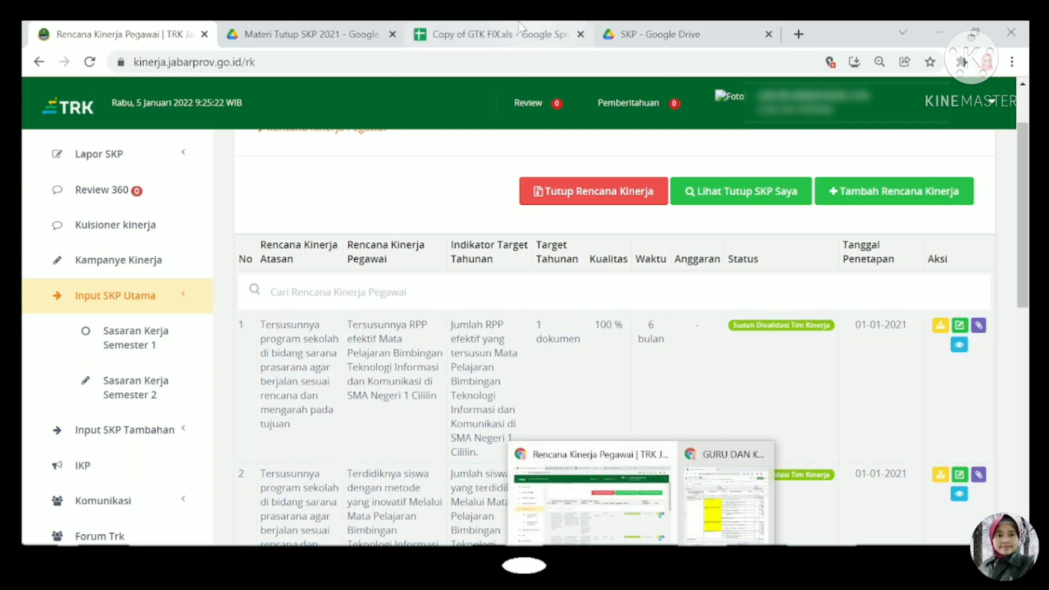
pyautogui.click(486, 35)
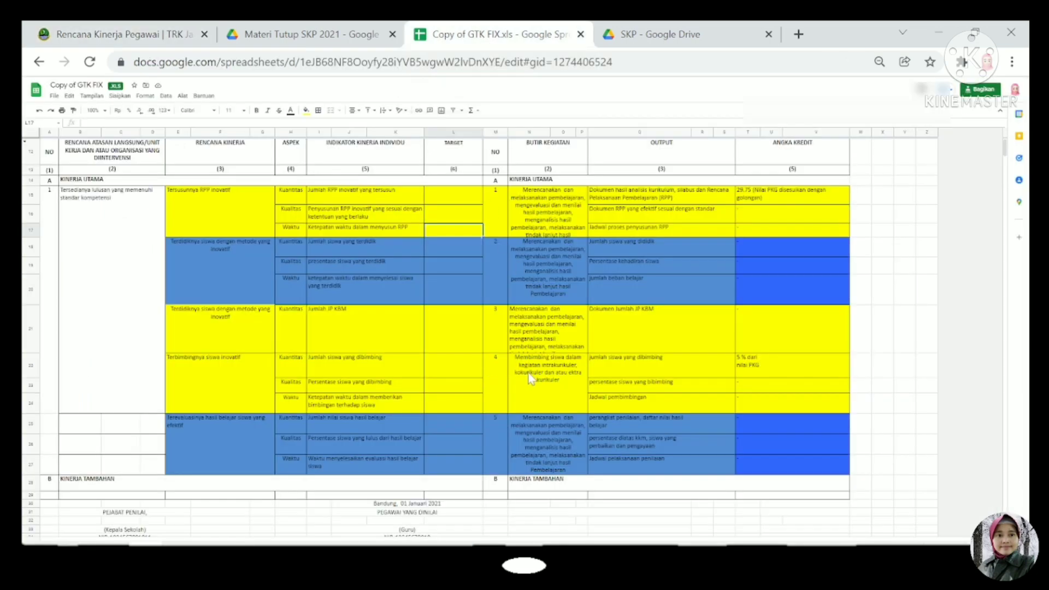
pyautogui.hotkey('ctrl', '+')
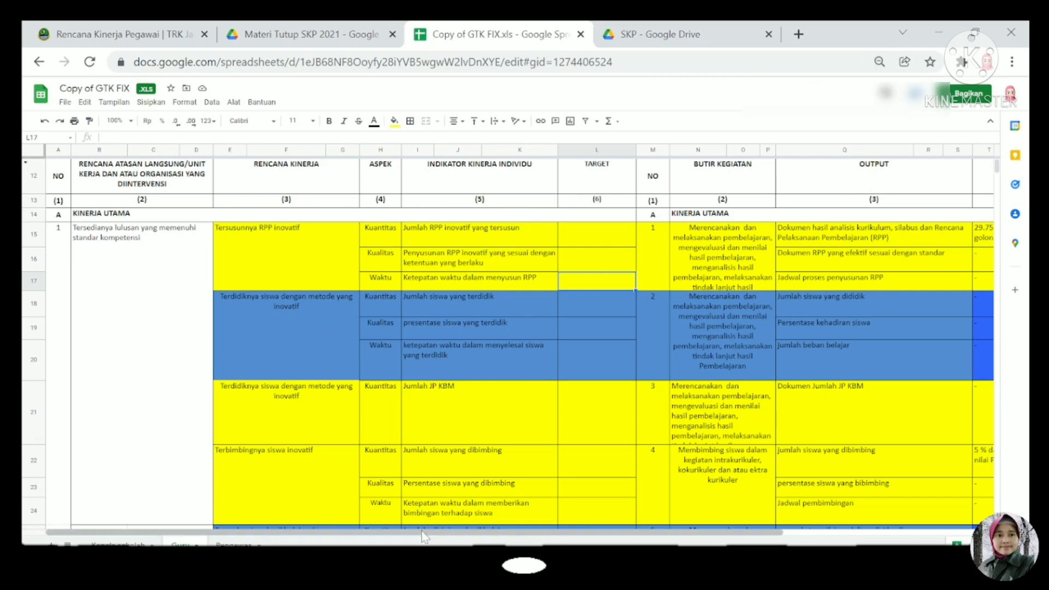
pyautogui.moveTo(421, 536); pyautogui.dragTo(585, 531)
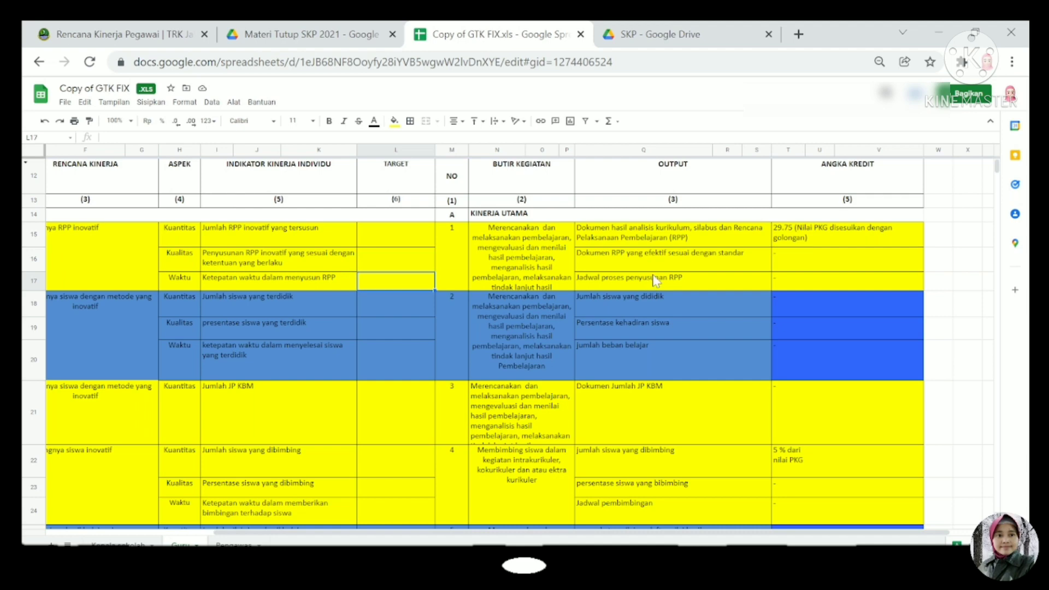
# - Open the first plan's credit form in TRK and fill Butir with the first activity item's full text copied from the Copy of GTK FIX spreadsheet
pyautogui.click(101, 34)
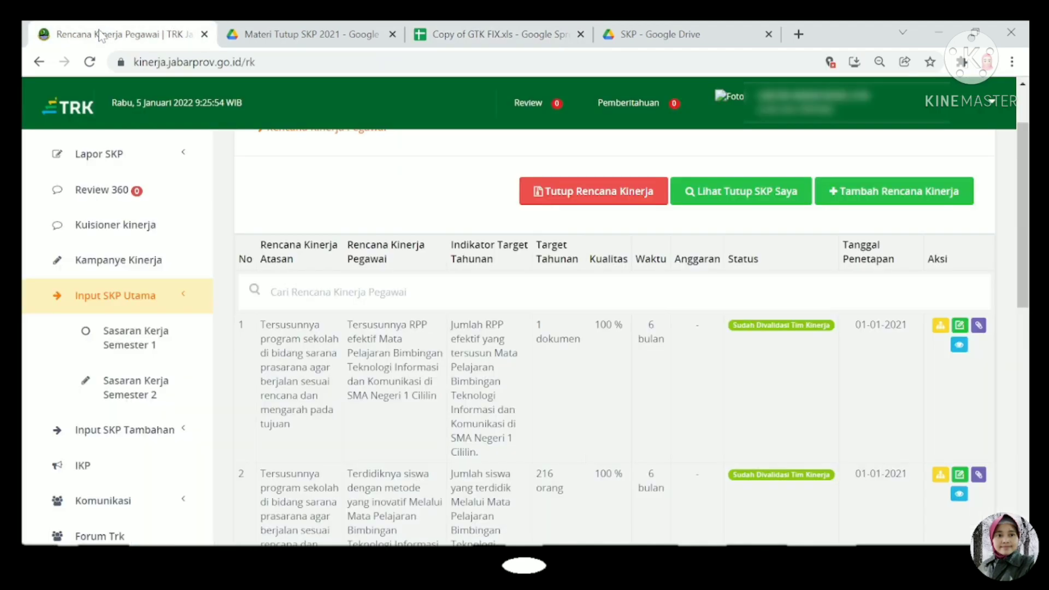
pyautogui.click(978, 327)
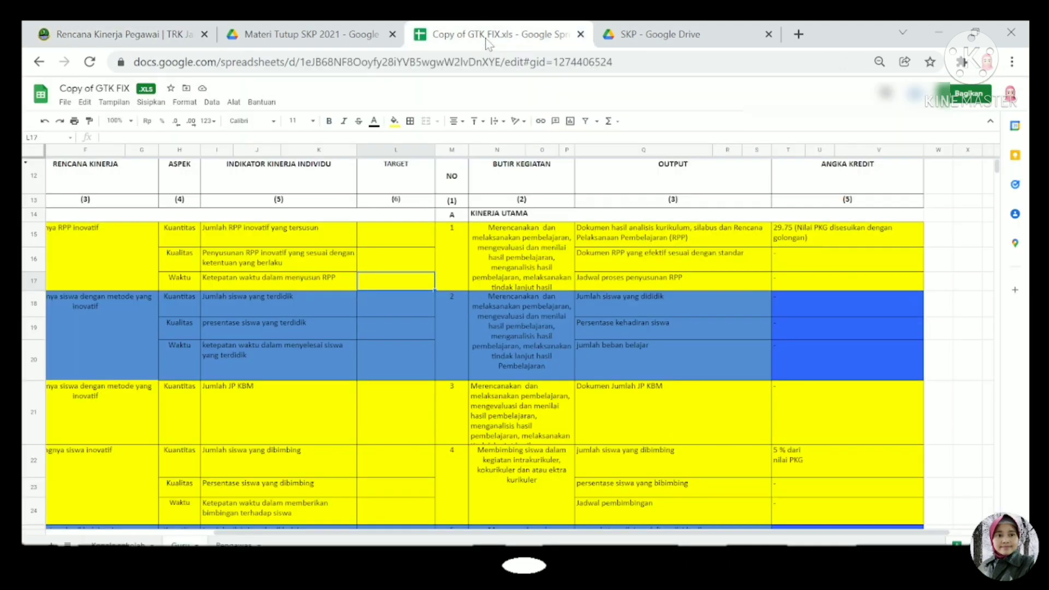
pyautogui.click(490, 34)
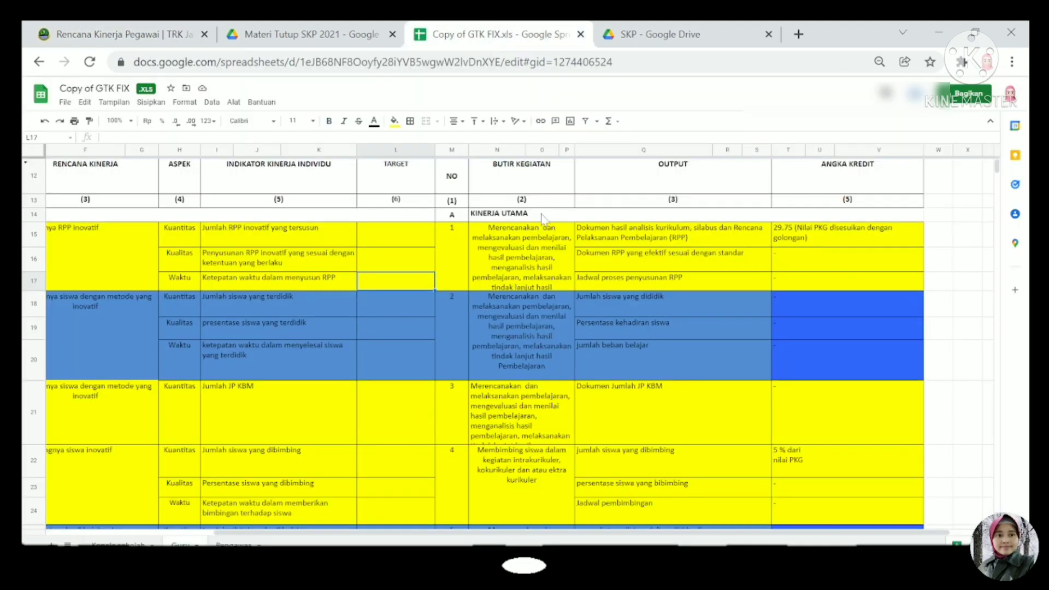
pyautogui.click(514, 250)
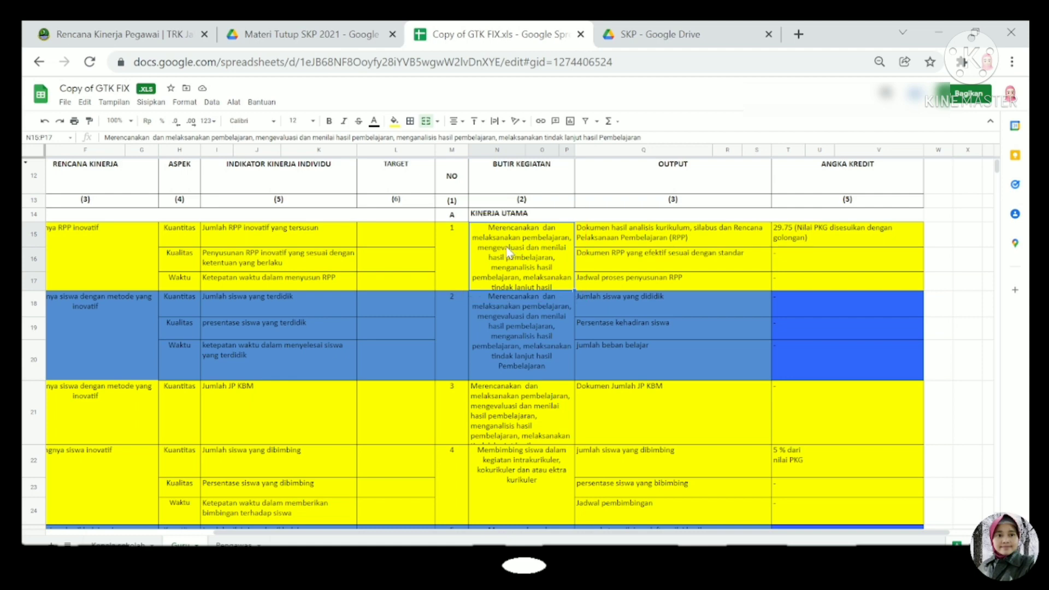
pyautogui.click(645, 138)
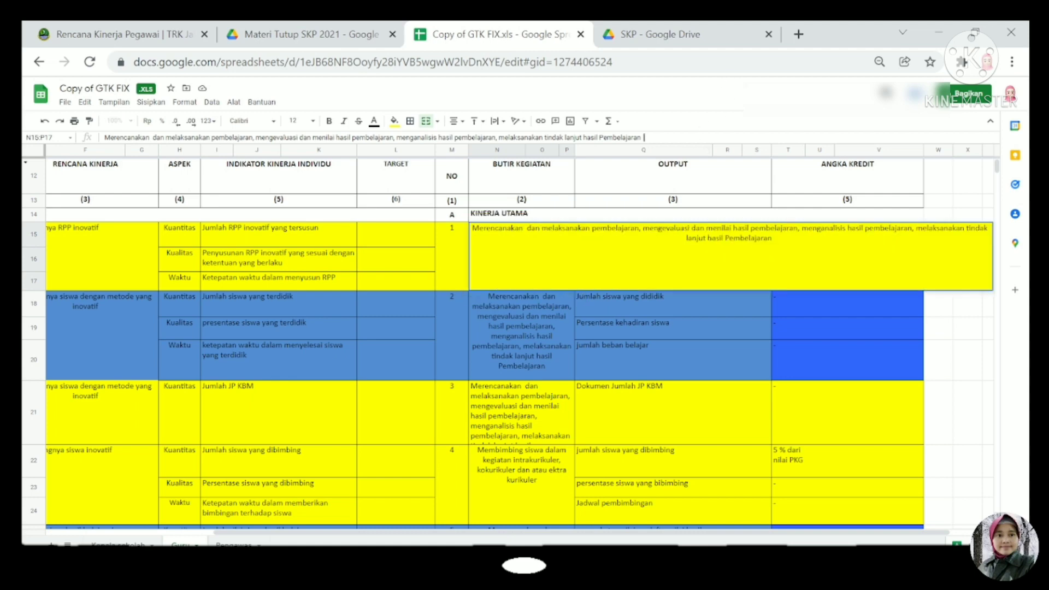
pyautogui.hotkey('ctrl', 'a')
pyautogui.hotkey('ctrl', 'c')
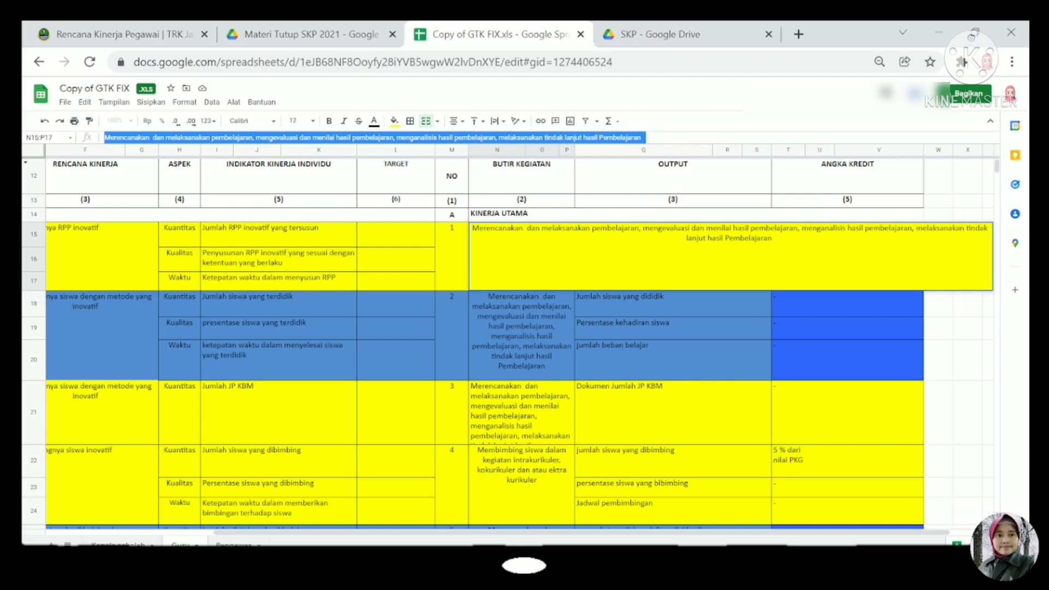
pyautogui.click(87, 34)
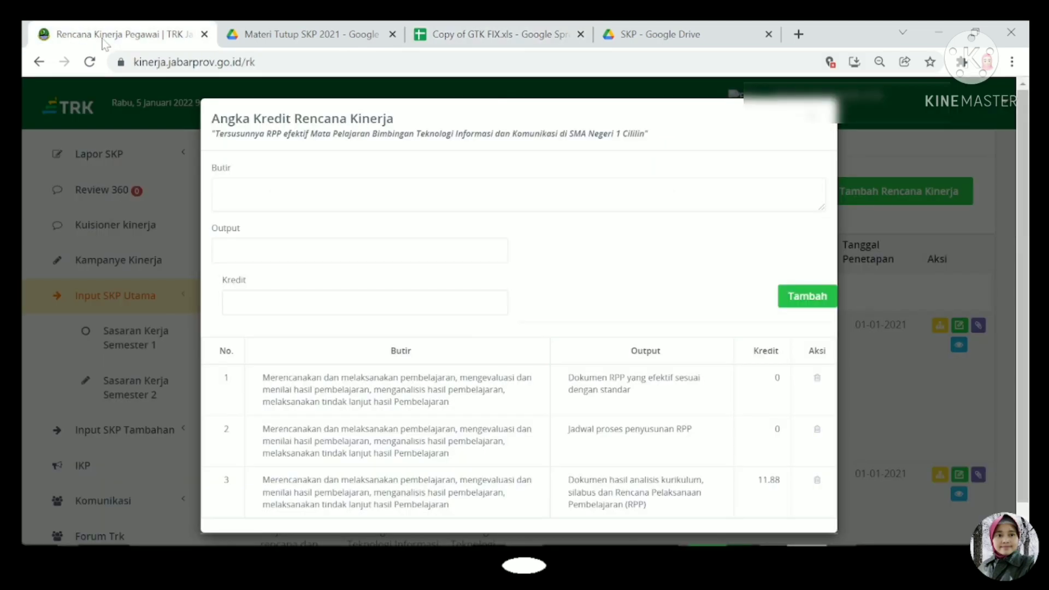
pyautogui.click(268, 191)
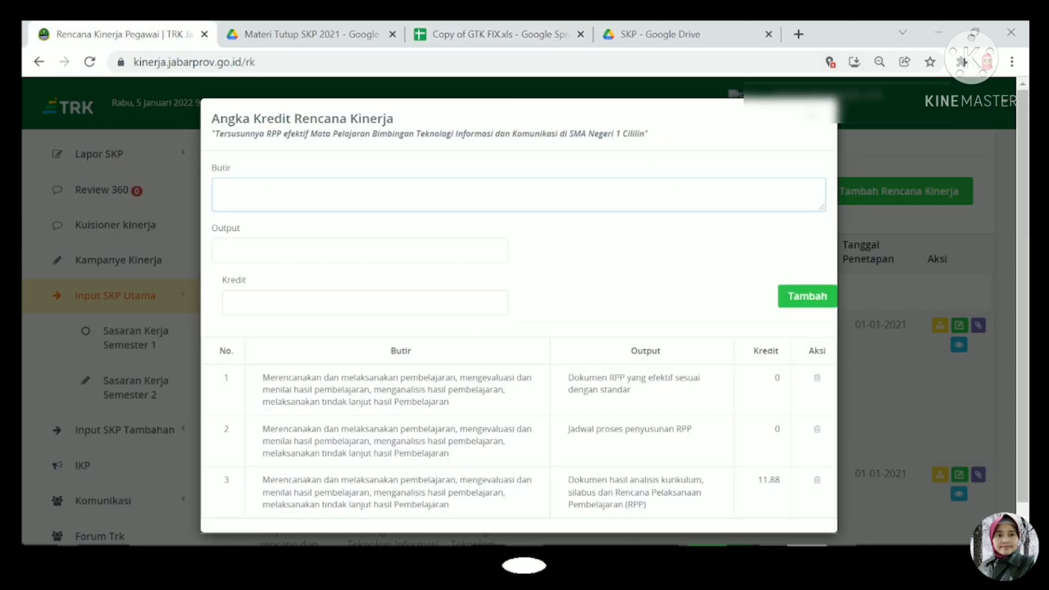
pyautogui.hotkey('ctrl', 'v')
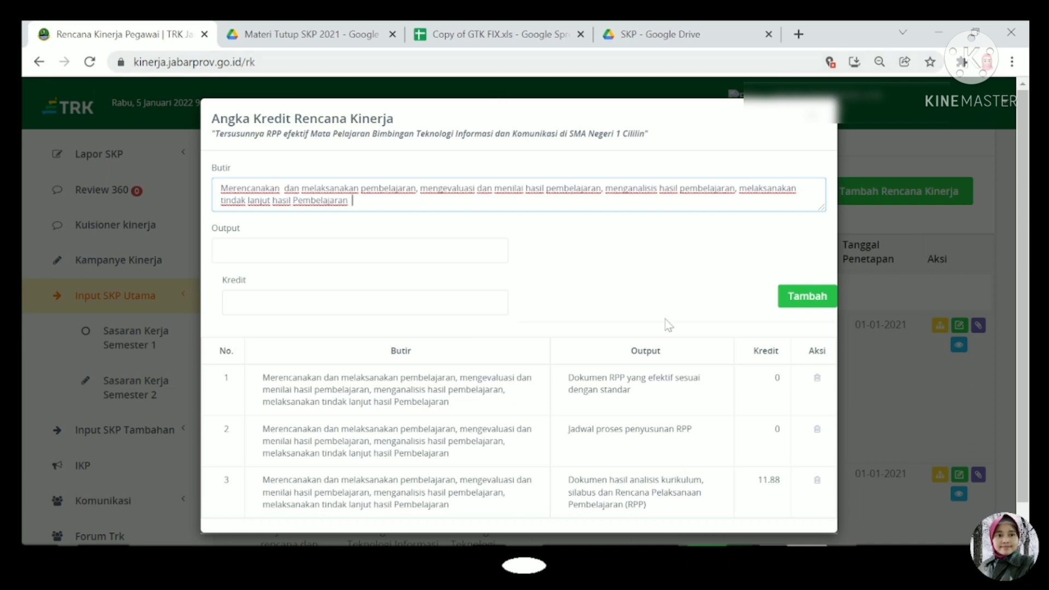
# - Copy the spreadsheet output "Dokumen hasil analisis kurikulum, silabus dan Rencana Pelaksanaan Pembelajaran (RPP)" into the Output field of the first plan's credit form
pyautogui.click(471, 36)
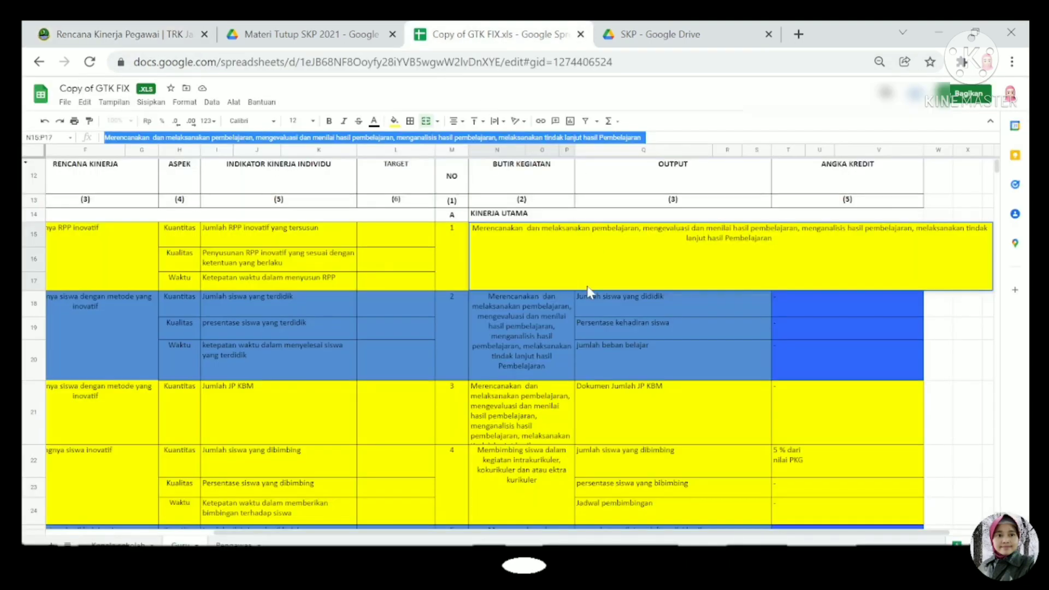
pyautogui.click(618, 232)
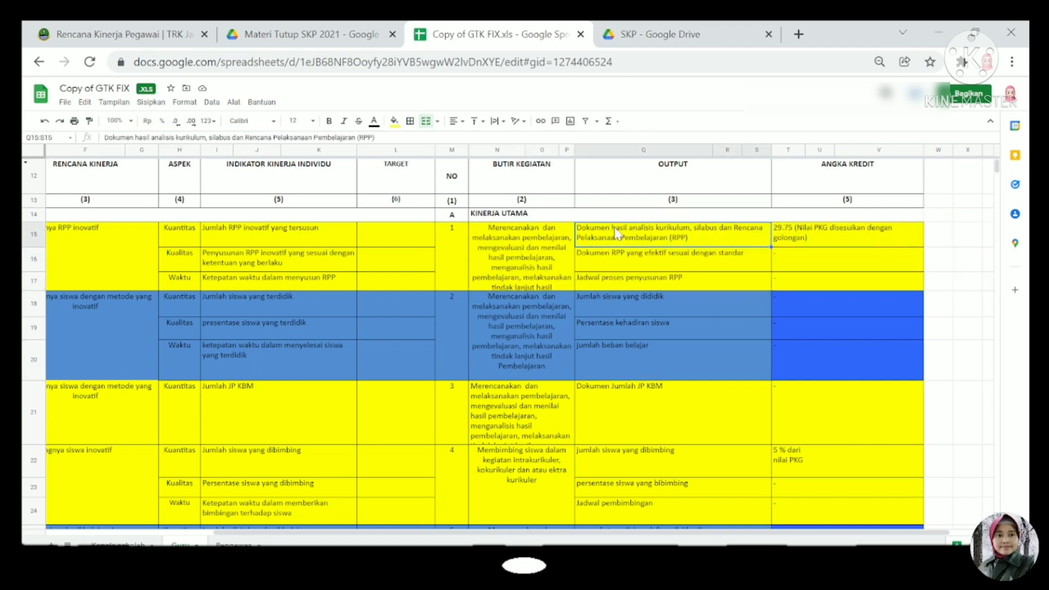
pyautogui.hotkey('ctrl', 'c')
pyautogui.click(137, 39)
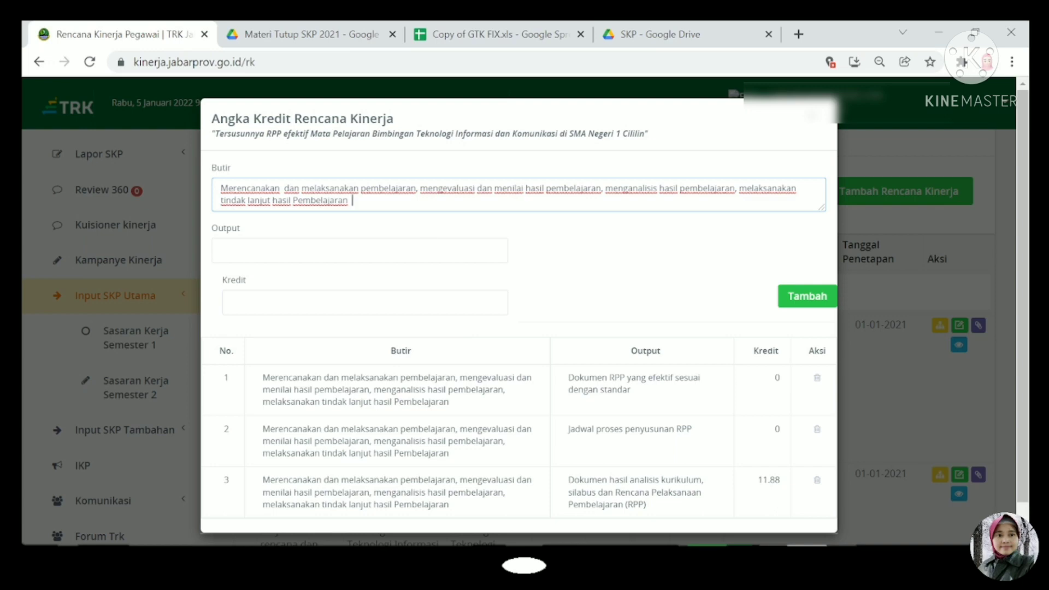
pyautogui.click(328, 251)
pyautogui.hotkey('ctrl', 'v')
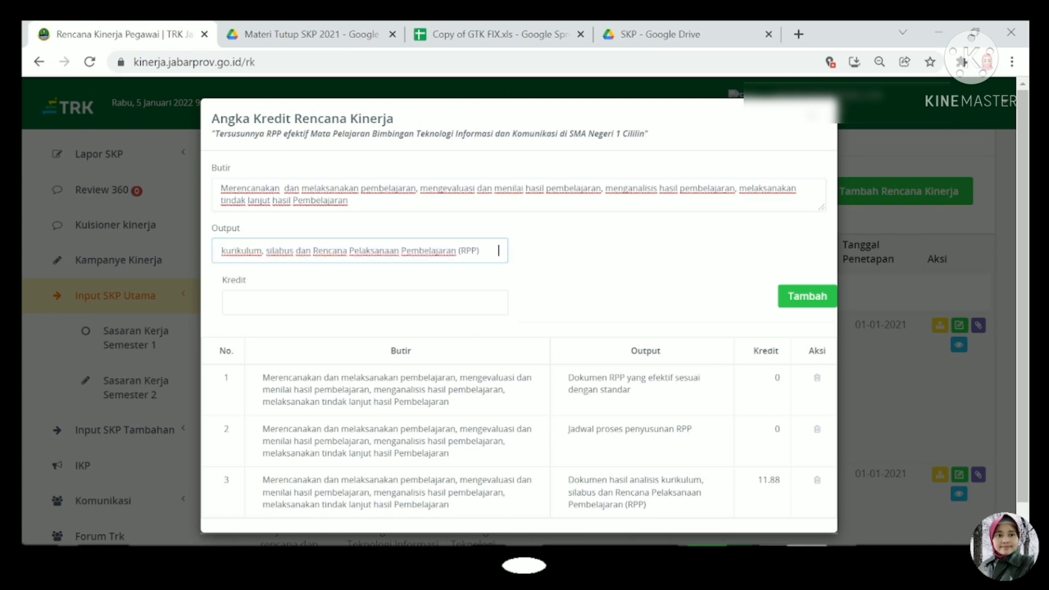
# - Check the first item's credit value in the Copy of GTK FIX spreadsheet, and return to the Materi Tutup SKP 2021 folder's file list in Drive
pyautogui.click(495, 33)
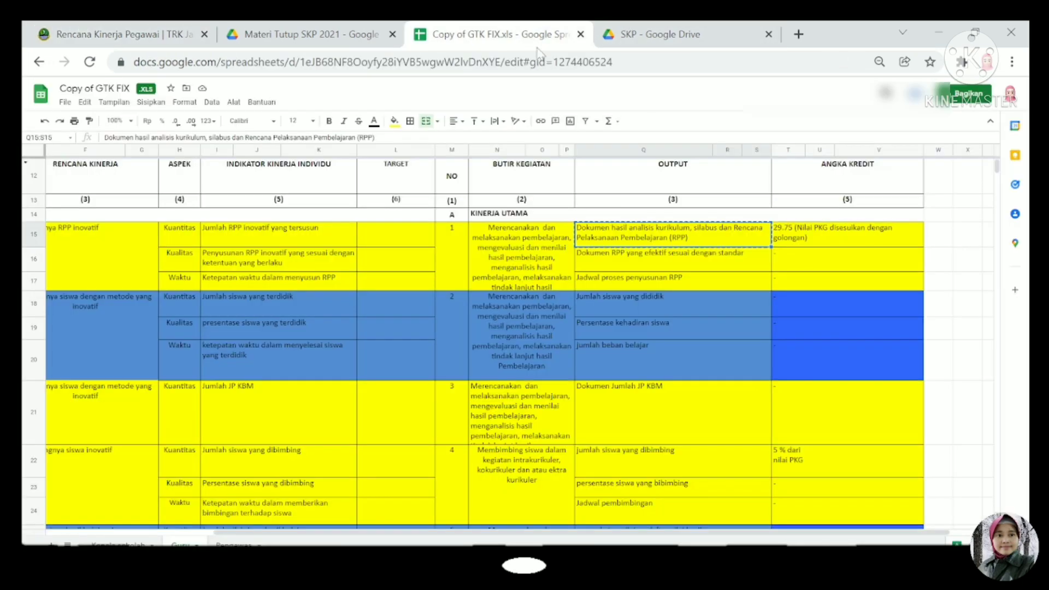
pyautogui.click(891, 246)
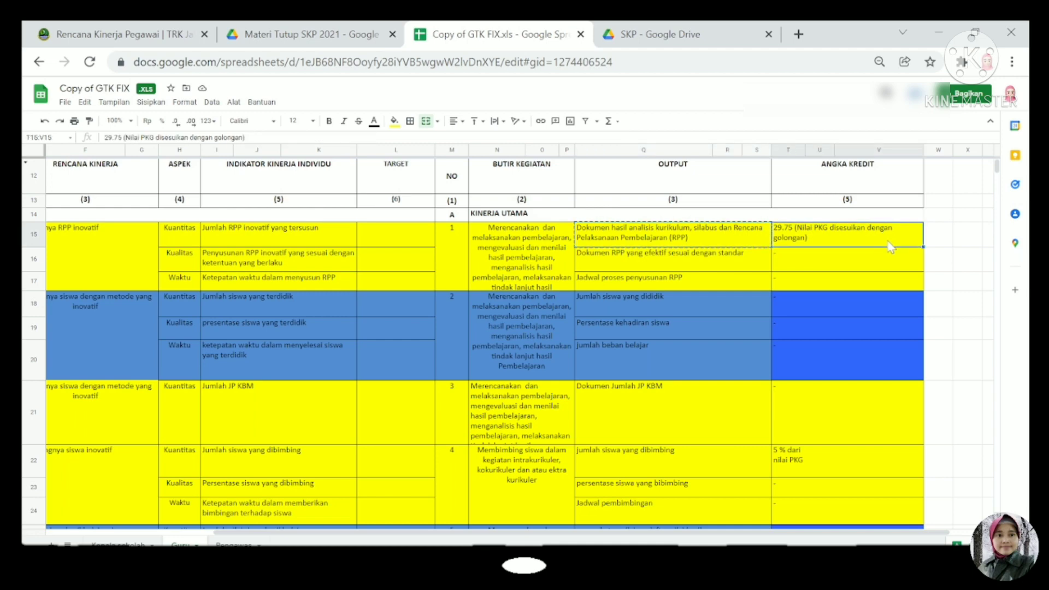
pyautogui.click(274, 40)
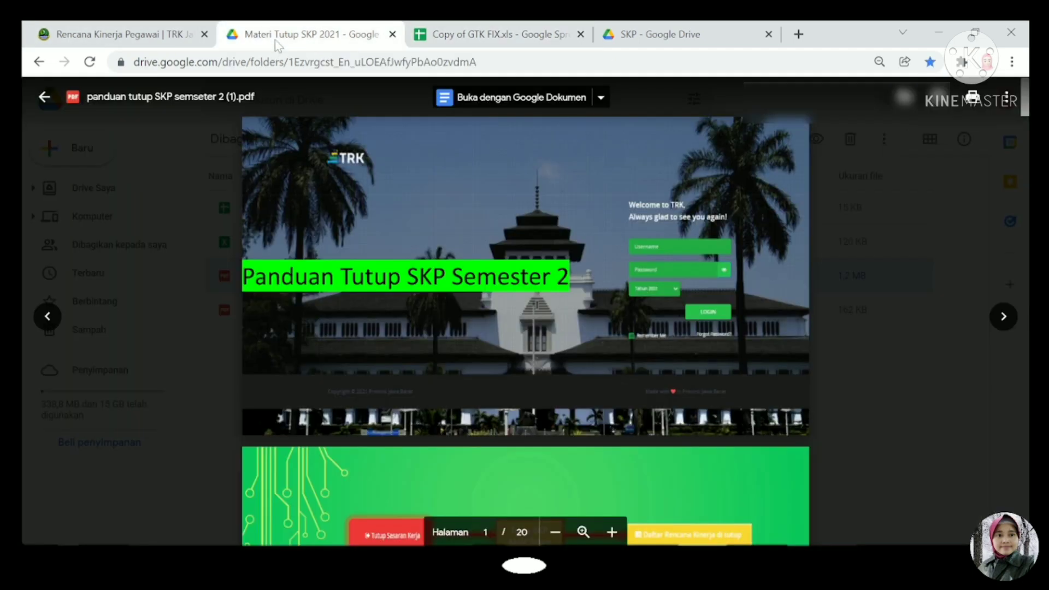
pyautogui.click(45, 102)
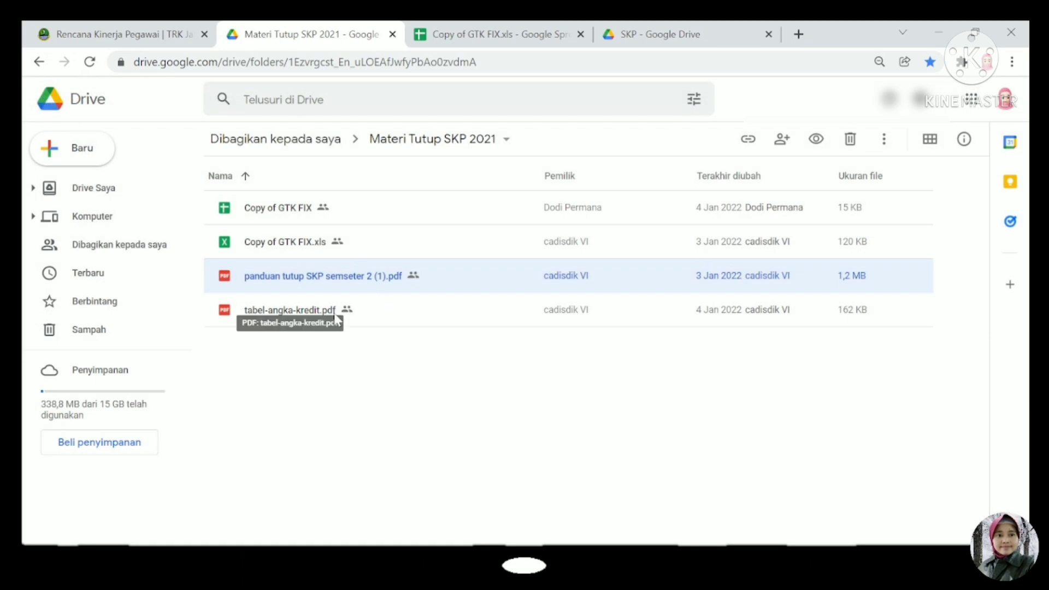
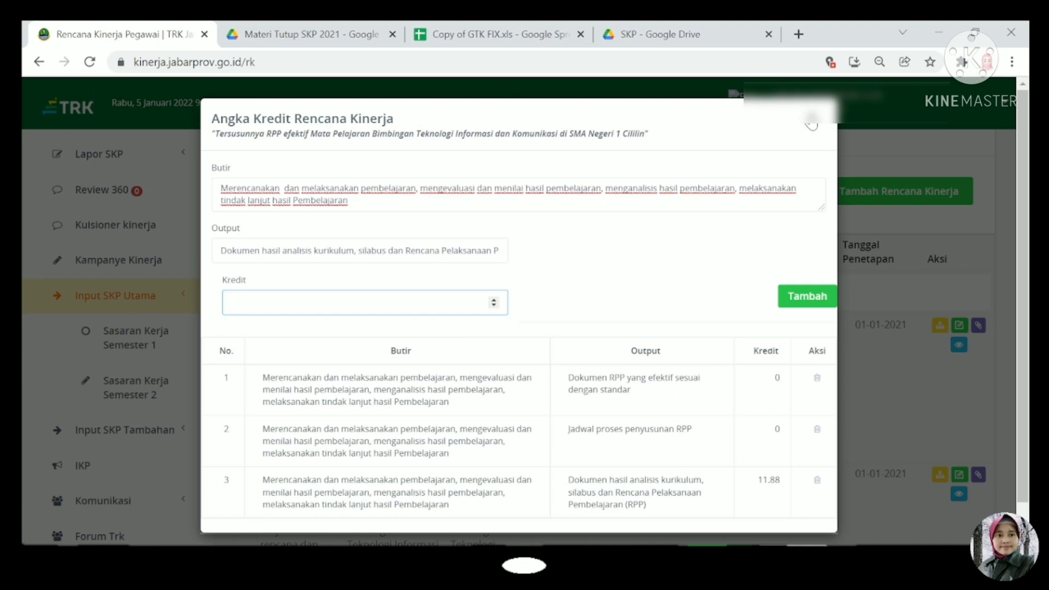
# - Close the first plan's credit form, open the second plan's, and compare its listed outputs with the Copy of GTK FIX spreadsheet
pyautogui.click(877, 133)
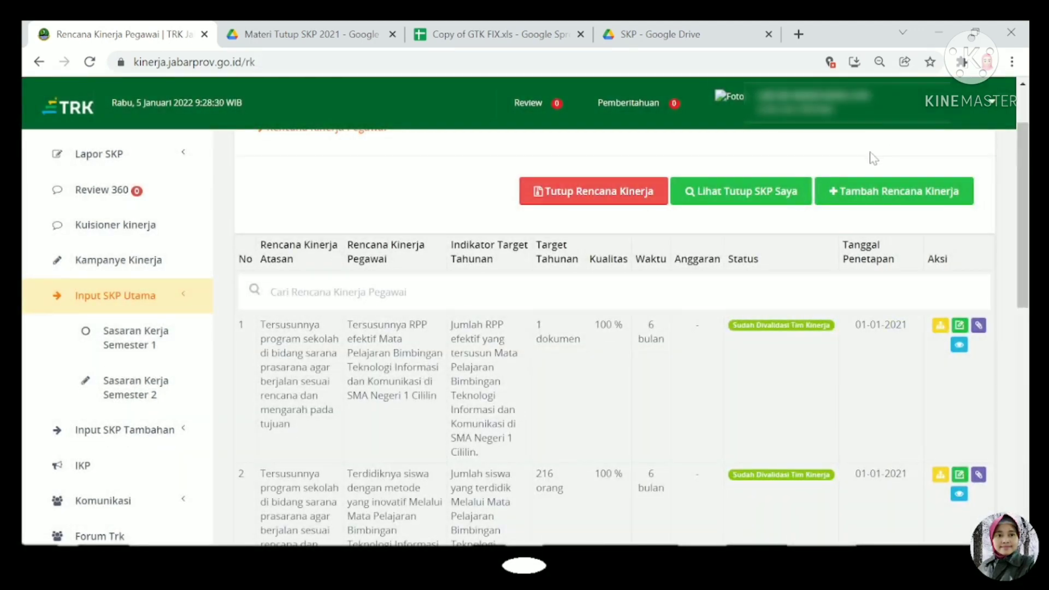
pyautogui.scroll(-1, 874, 157)
pyautogui.scroll(-1, 872, 158)
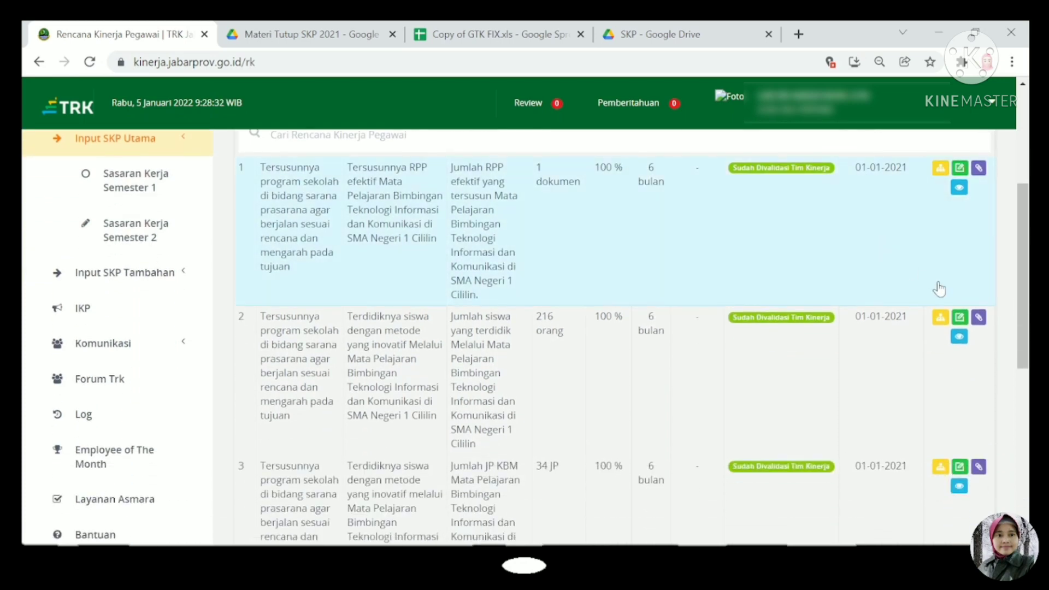
pyautogui.click(977, 319)
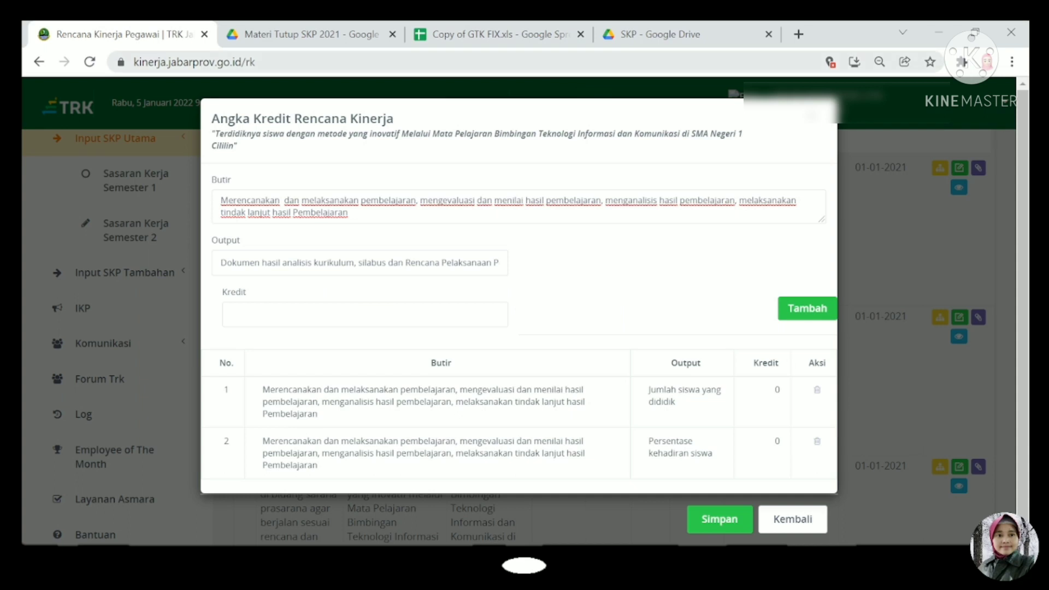
pyautogui.click(535, 33)
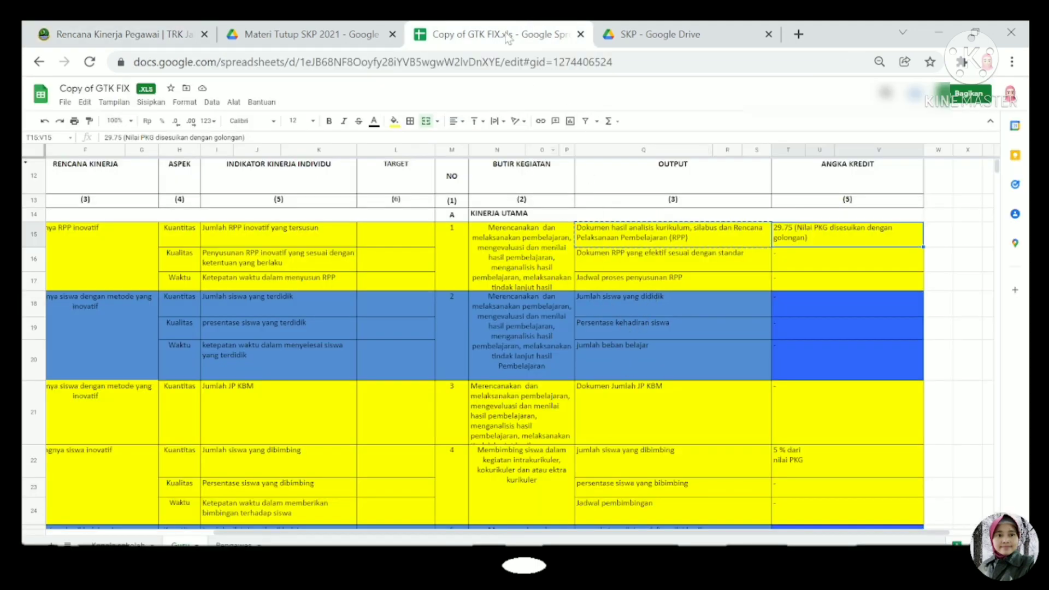
pyautogui.click(152, 41)
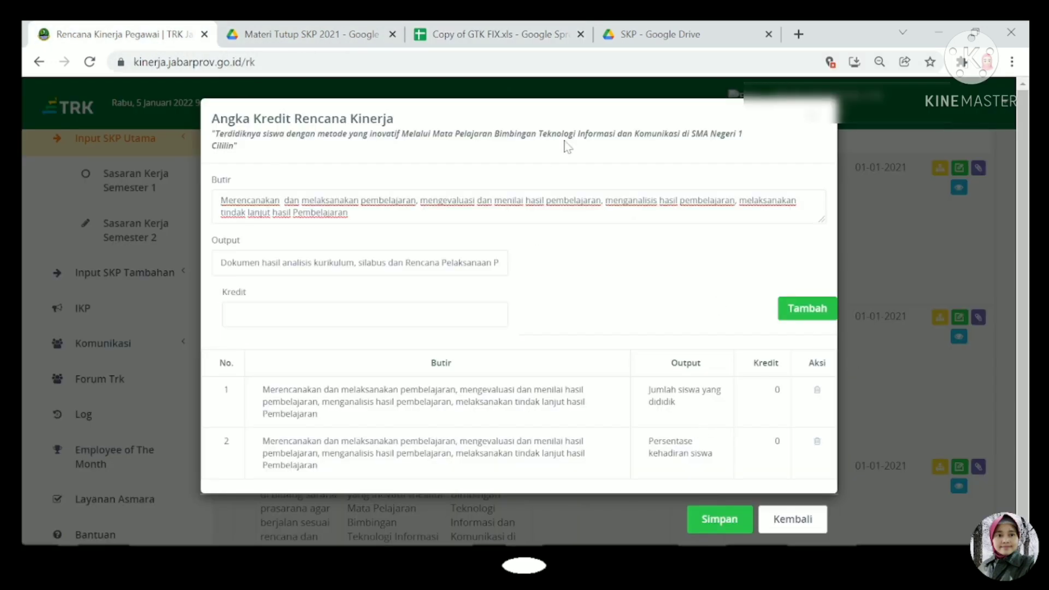
pyautogui.click(514, 33)
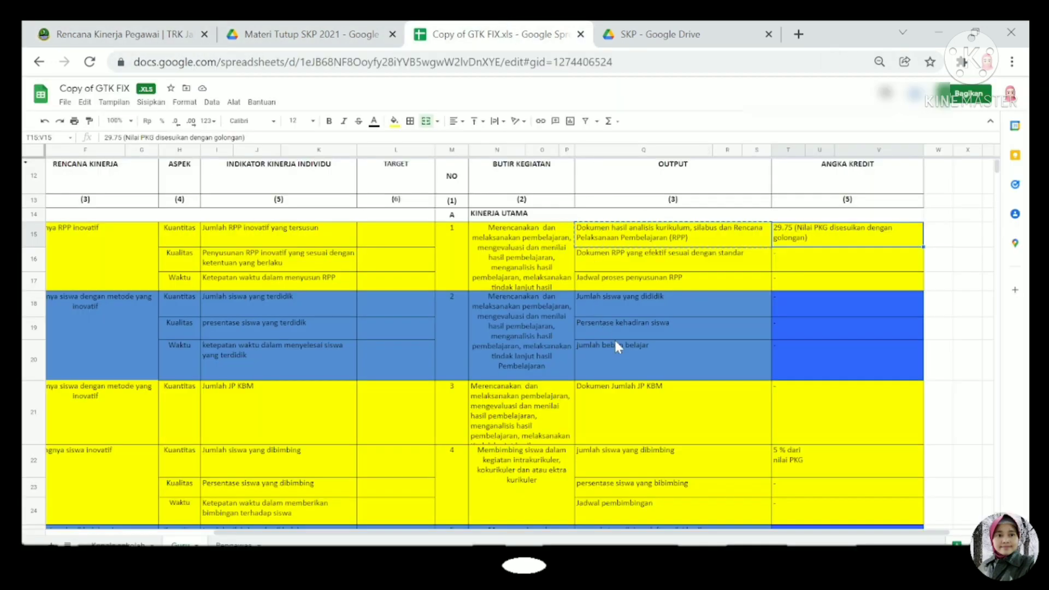
# - Replace the Output text in the second plan's credit form with "jumlah beban belajar" copied from the spreadsheet's second activity item
pyautogui.click(633, 342)
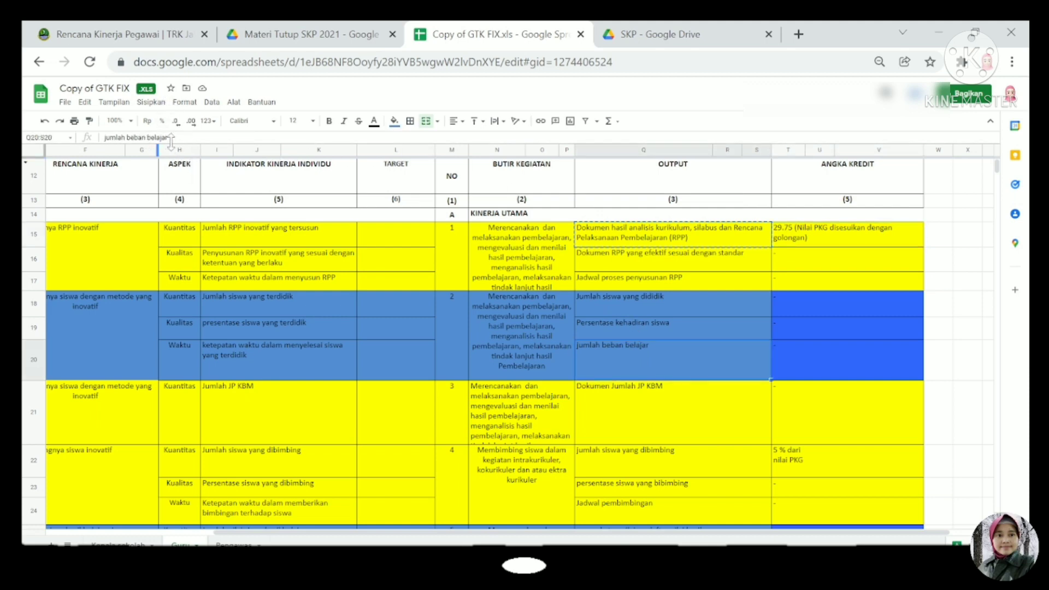
pyautogui.moveTo(169, 138); pyautogui.dragTo(96, 138)
pyautogui.hotkey('ctrl', 'c')
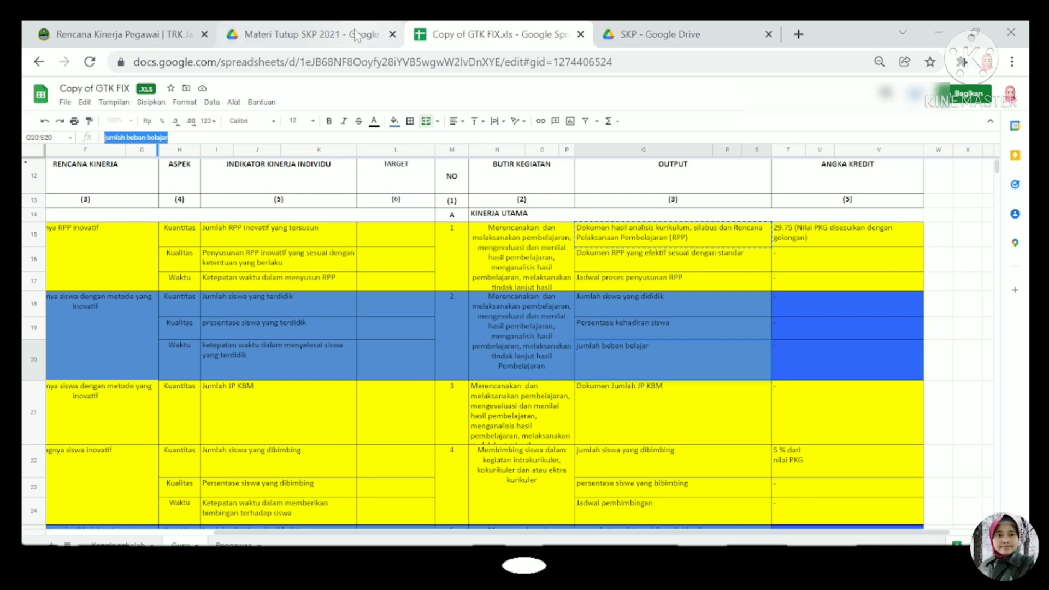
pyautogui.click(88, 36)
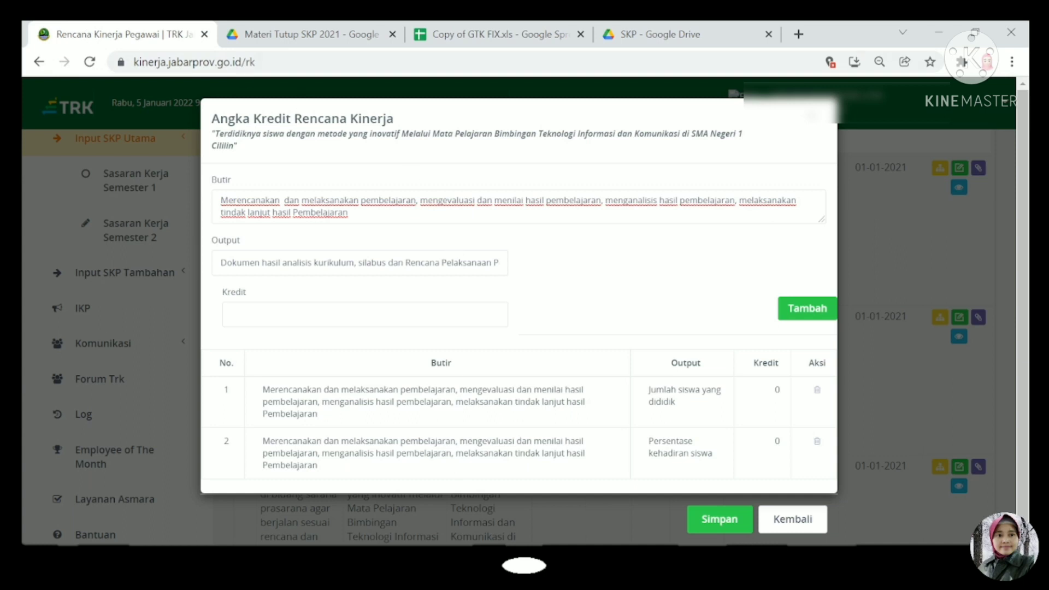
pyautogui.click(482, 263)
pyautogui.hotkey('ctrl', 'a')
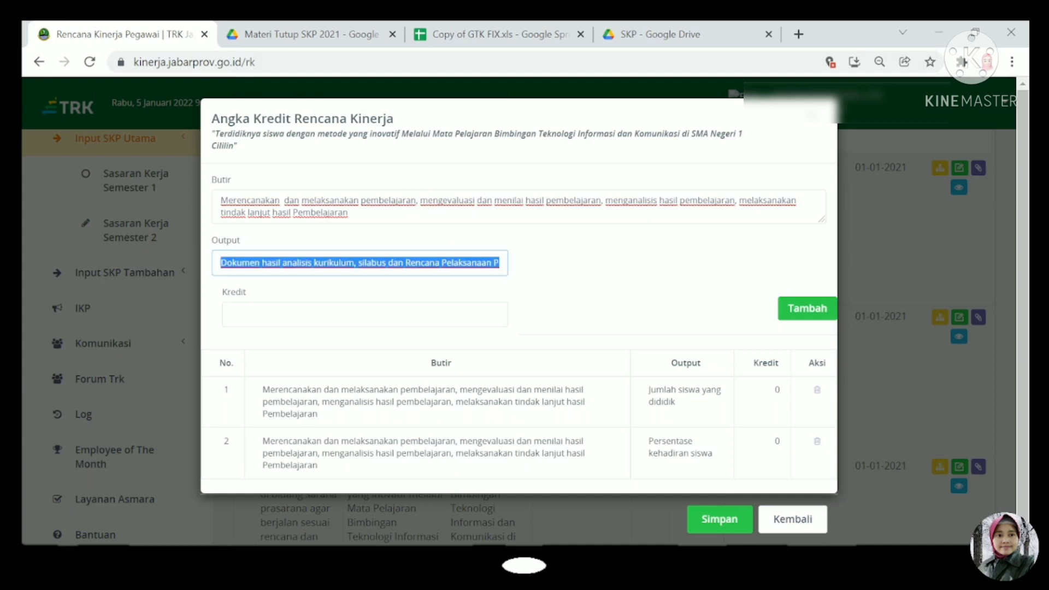
pyautogui.hotkey('ctrl', 'v')
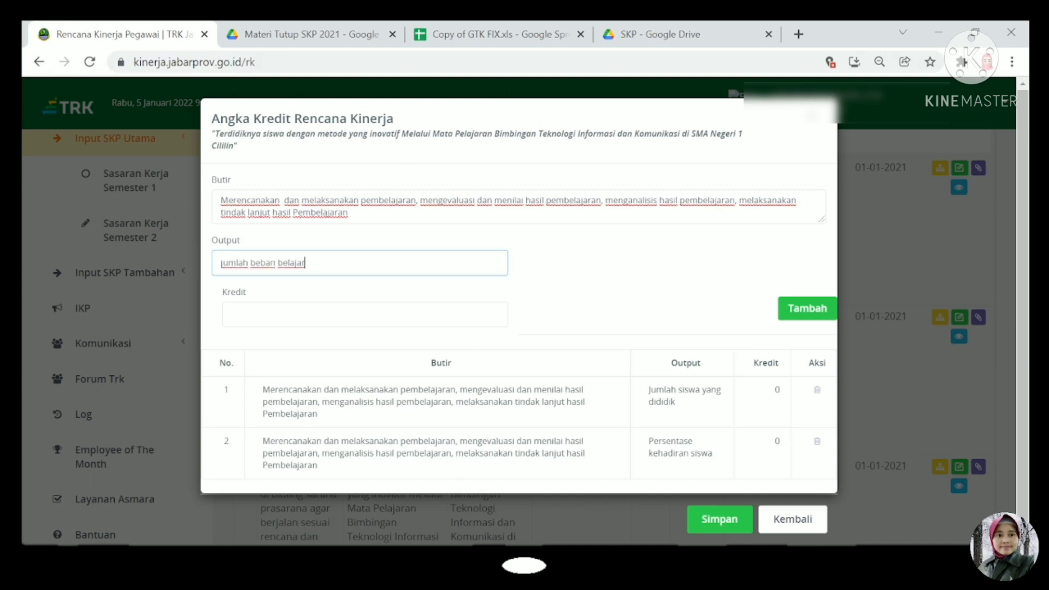
# - Check the item's credit in the spreadsheet, set Kredit to 0, add the item to the second plan's credit list and save it
pyautogui.click(504, 29)
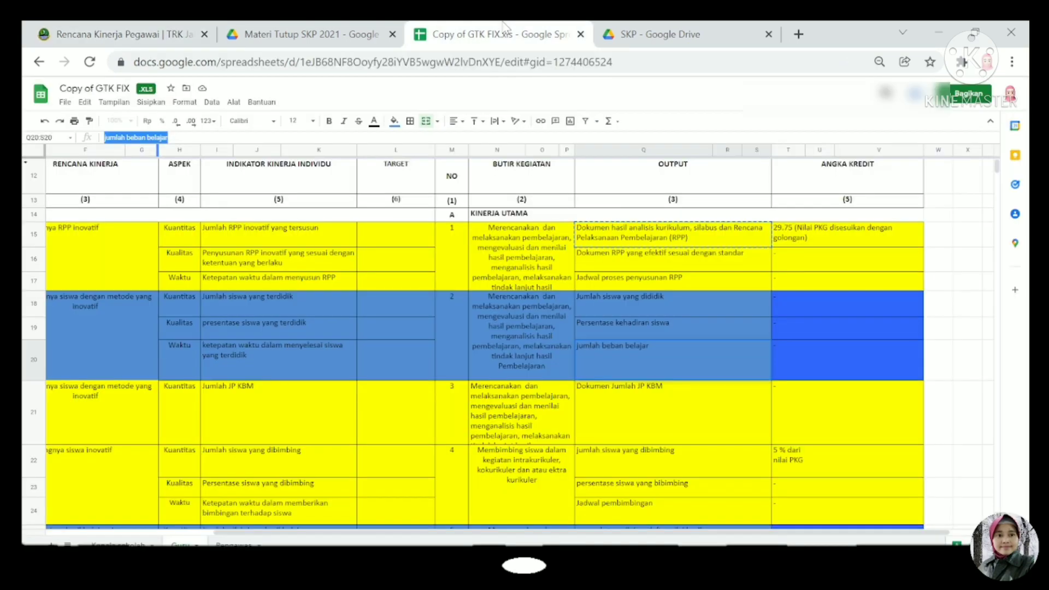
pyautogui.click(145, 34)
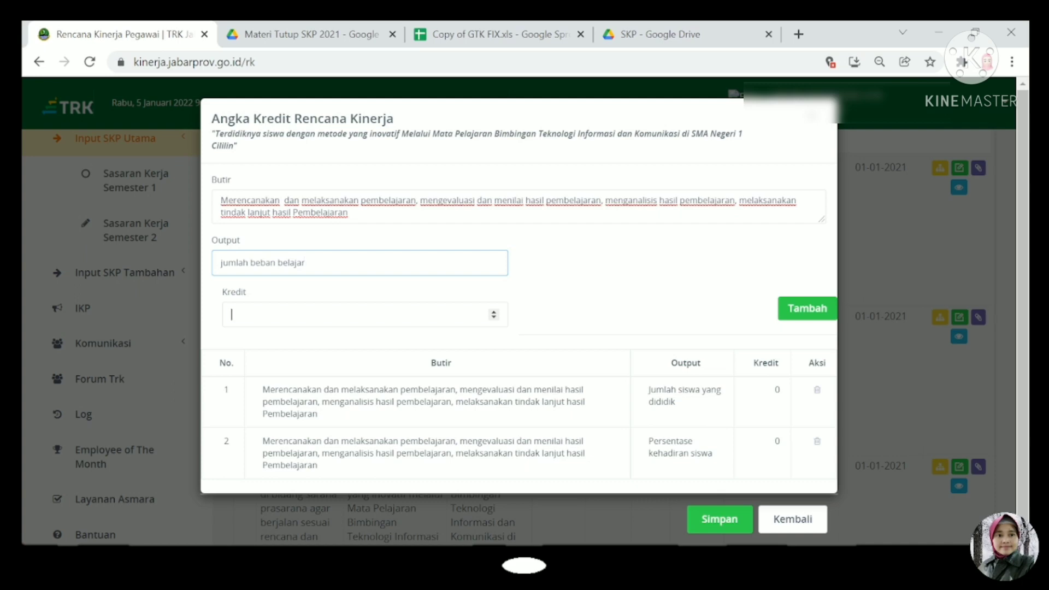
pyautogui.click(484, 315)
pyautogui.write('0')
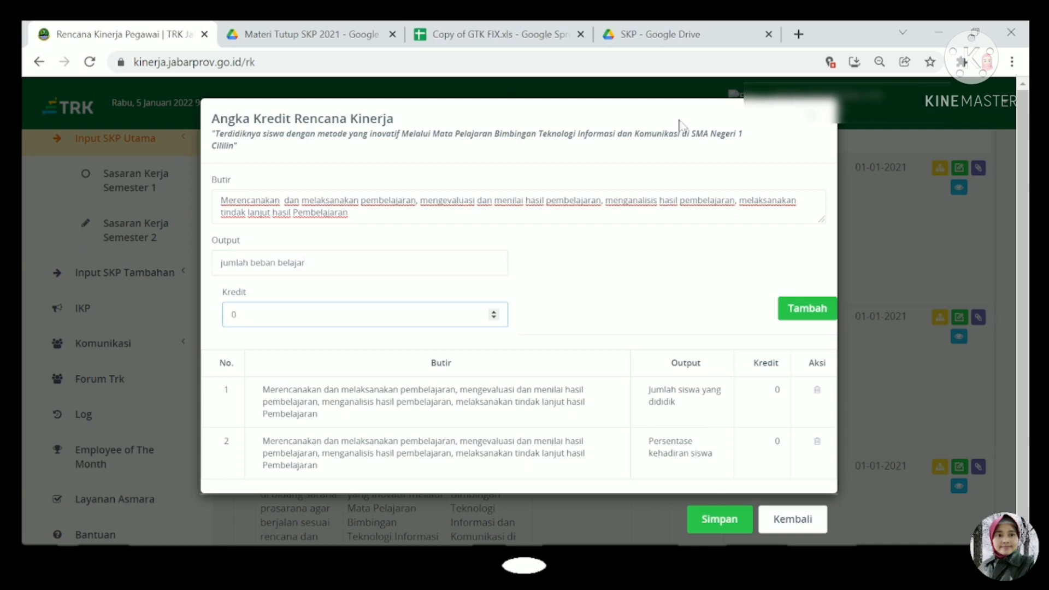
pyautogui.click(520, 43)
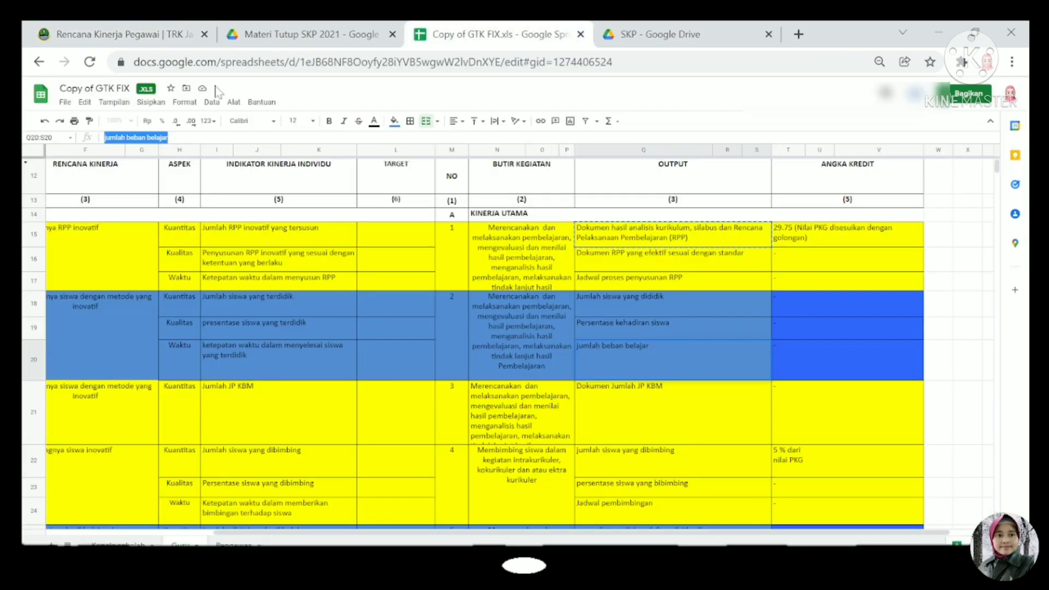
pyautogui.click(134, 37)
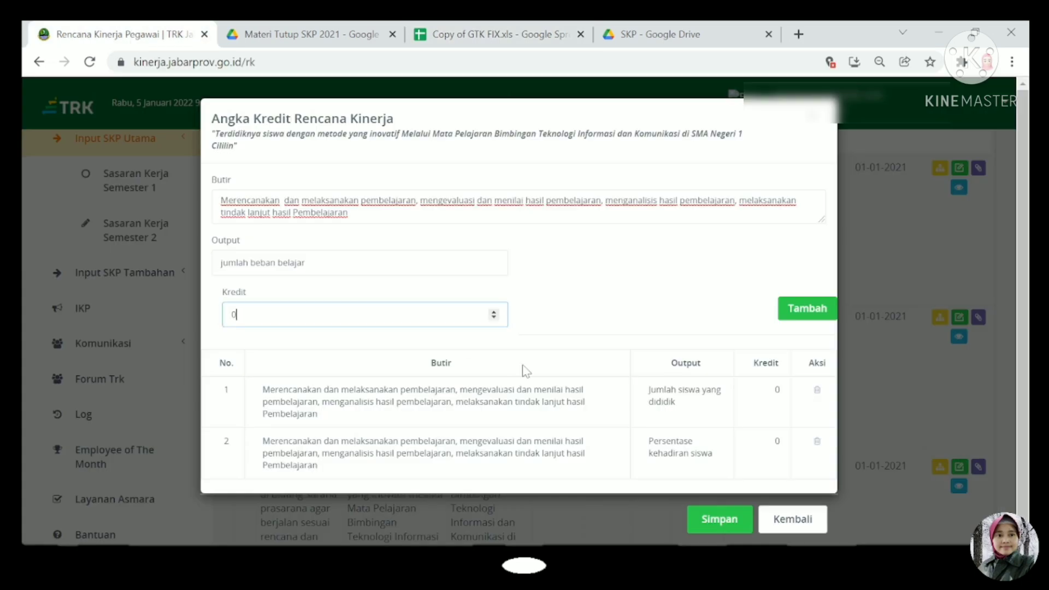
pyautogui.click(802, 311)
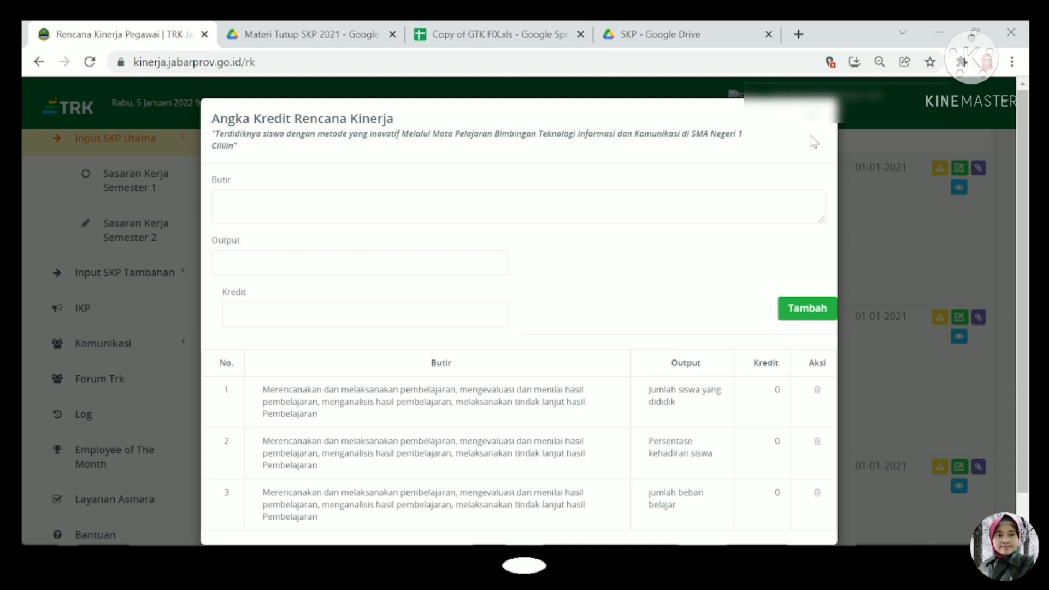
pyautogui.scroll(-1, 756, 369)
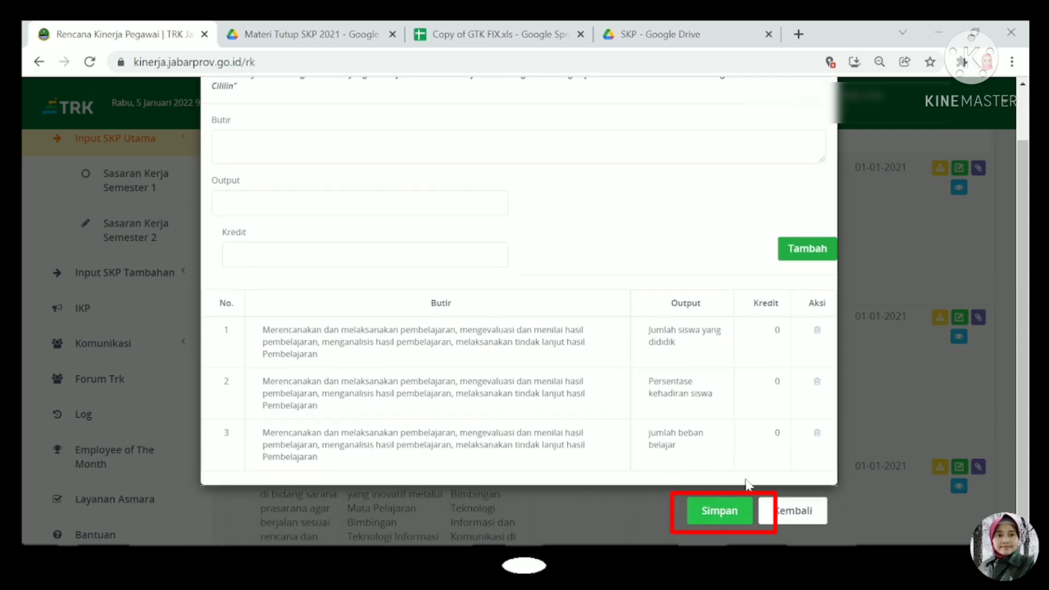
pyautogui.click(739, 509)
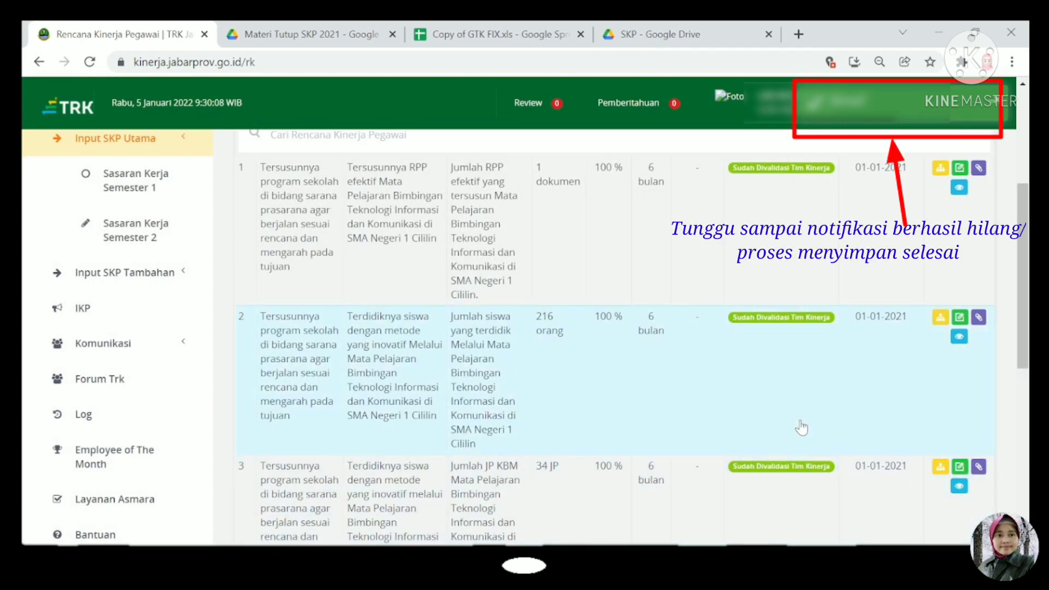
# - Copy the third activity item's full text from the spreadsheet into the Butir field of the third plan's credit form in TRK
pyautogui.click(538, 39)
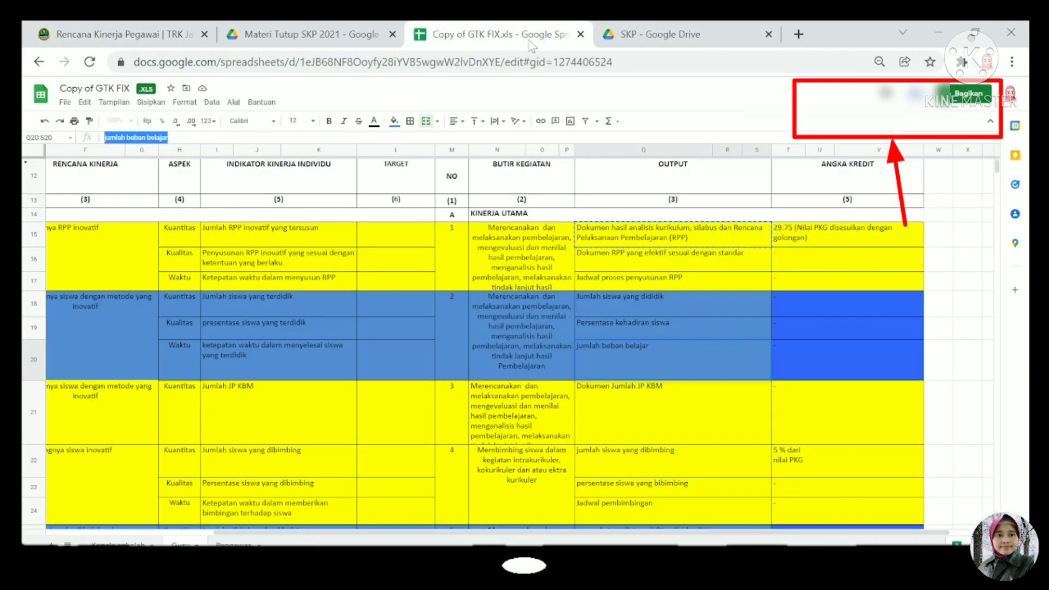
pyautogui.click(497, 407)
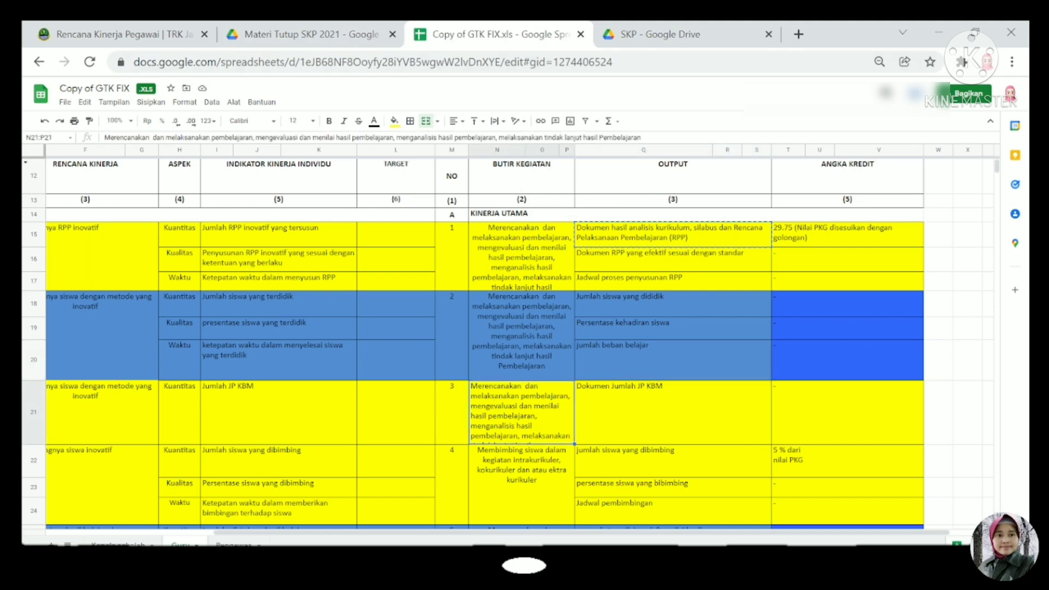
pyautogui.click(430, 139)
pyautogui.hotkey('ctrl', 'a')
pyautogui.hotkey('ctrl', 'c')
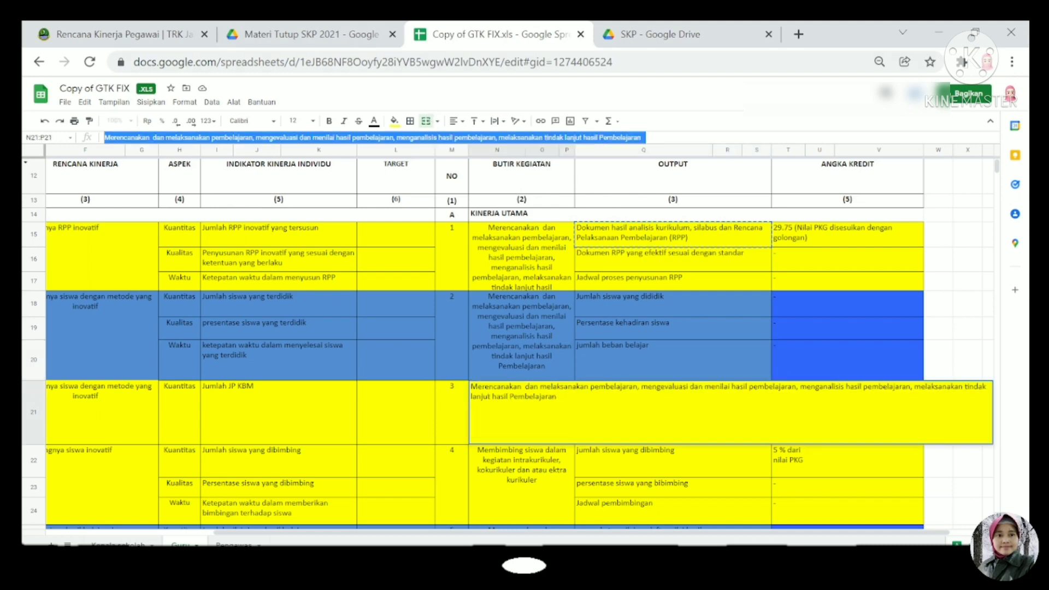
pyautogui.click(139, 36)
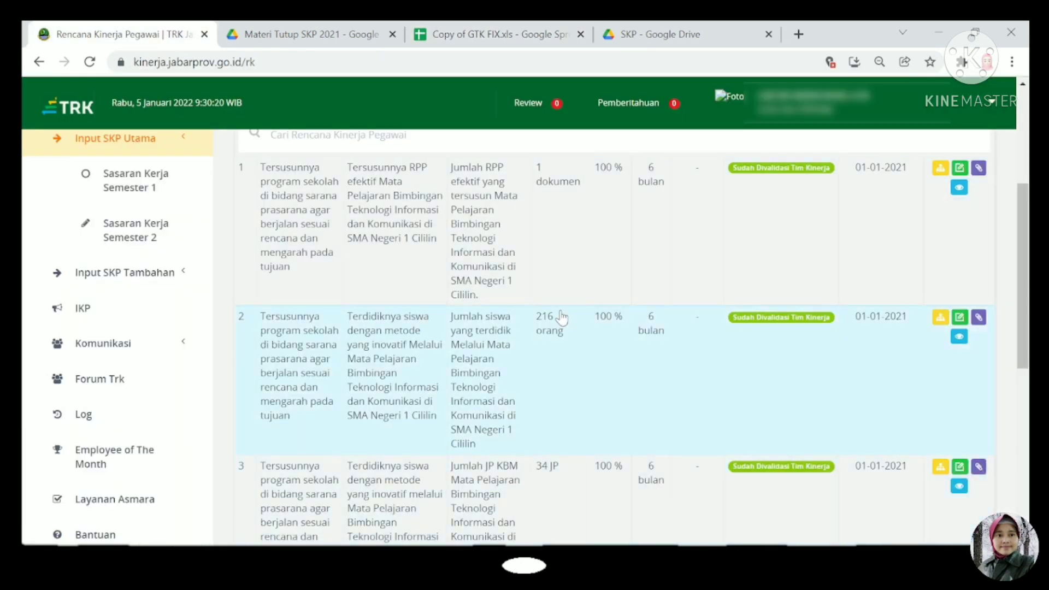
pyautogui.click(979, 467)
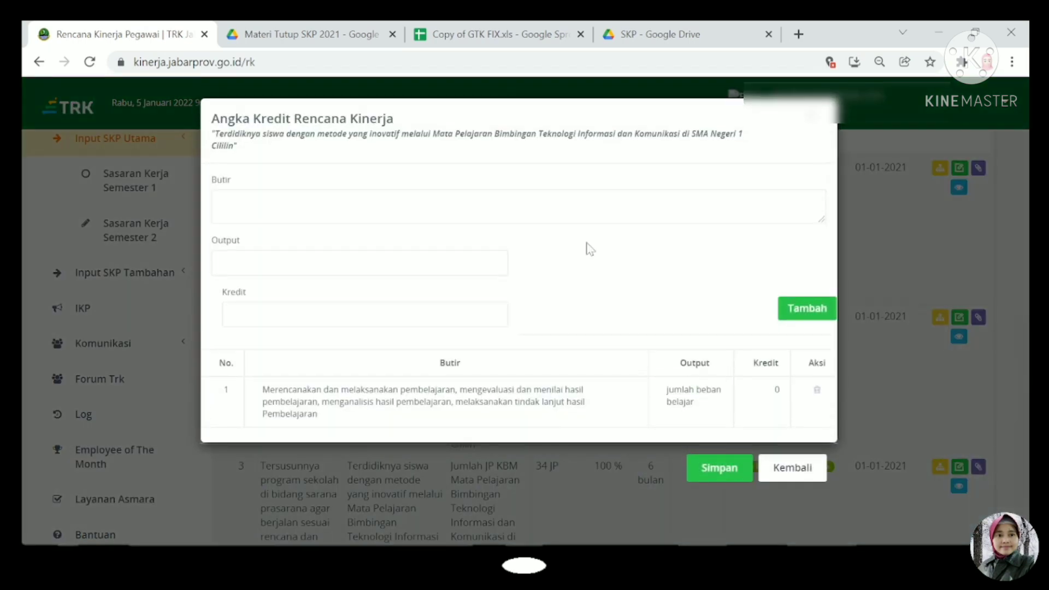
pyautogui.click(466, 34)
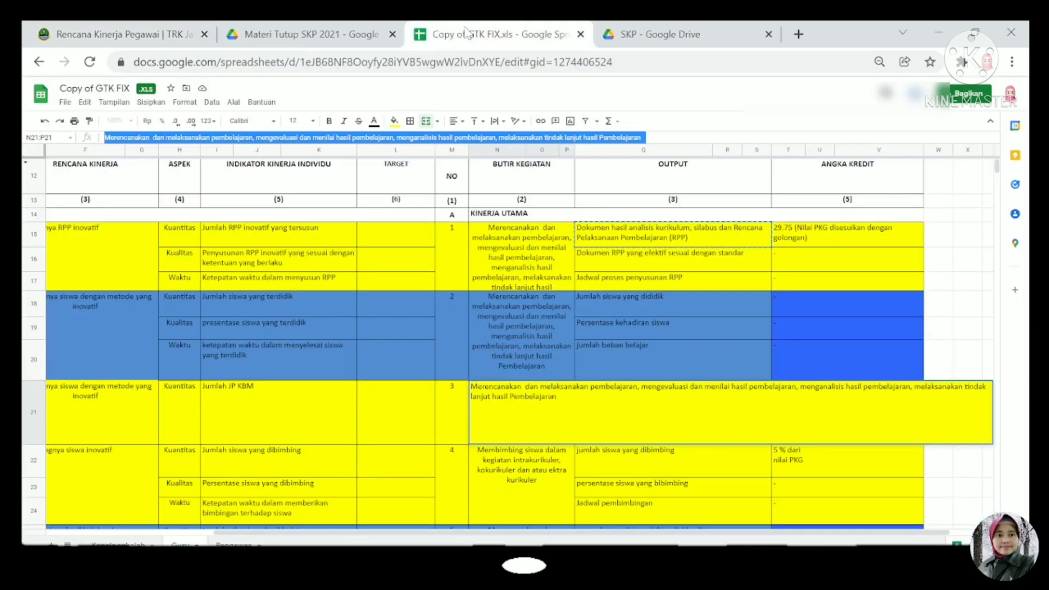
pyautogui.click(649, 486)
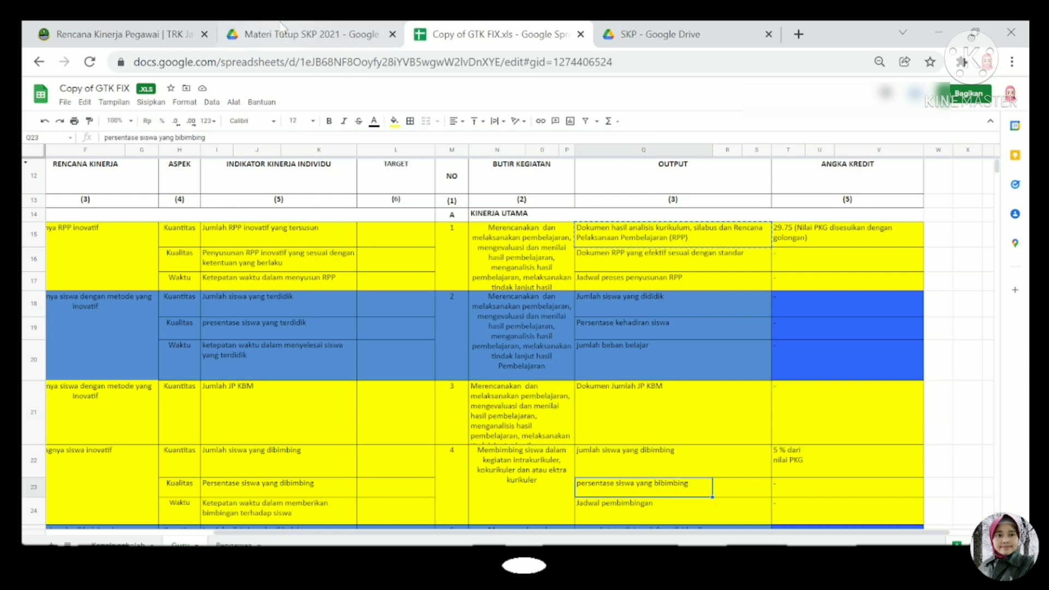
pyautogui.click(120, 34)
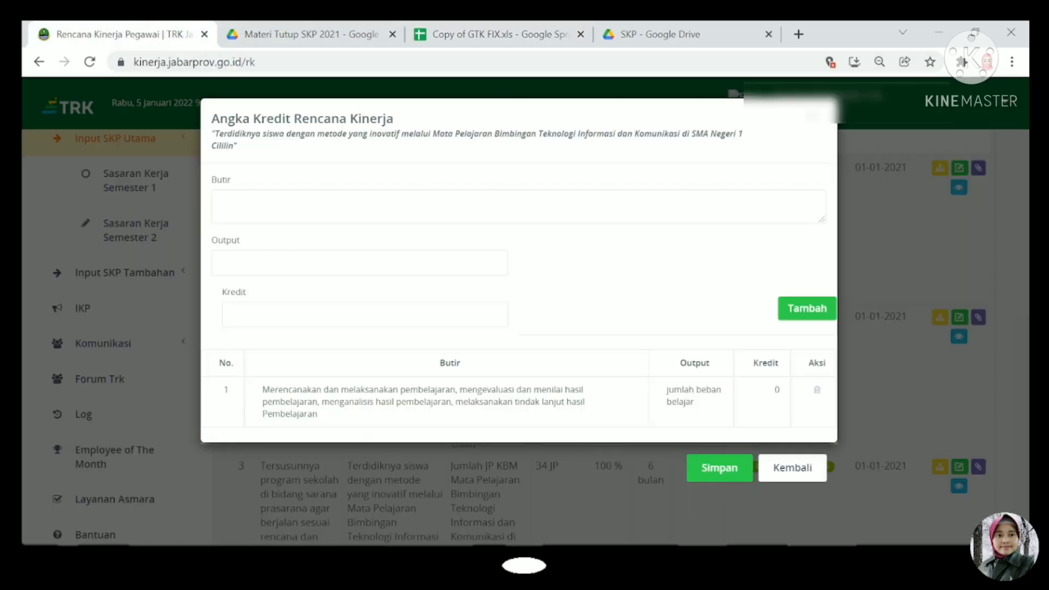
pyautogui.click(277, 207)
pyautogui.hotkey('ctrl', 'v')
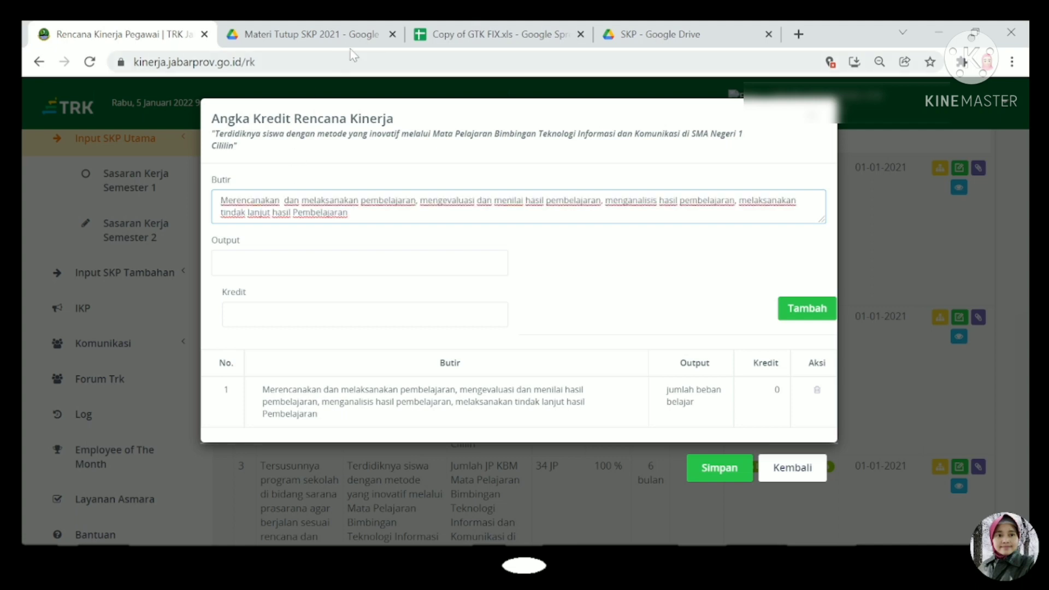
# - Copy the output "Dokumen Jumlah JP KBM" from the spreadsheet's third activity item into the Output field of the third plan's credit form
pyautogui.click(470, 34)
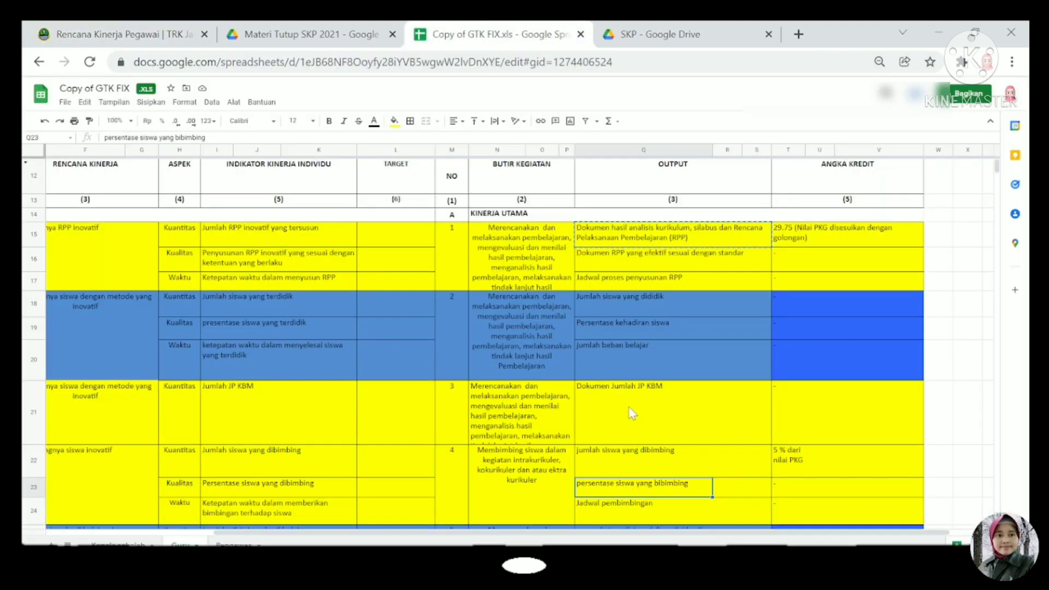
pyautogui.click(628, 407)
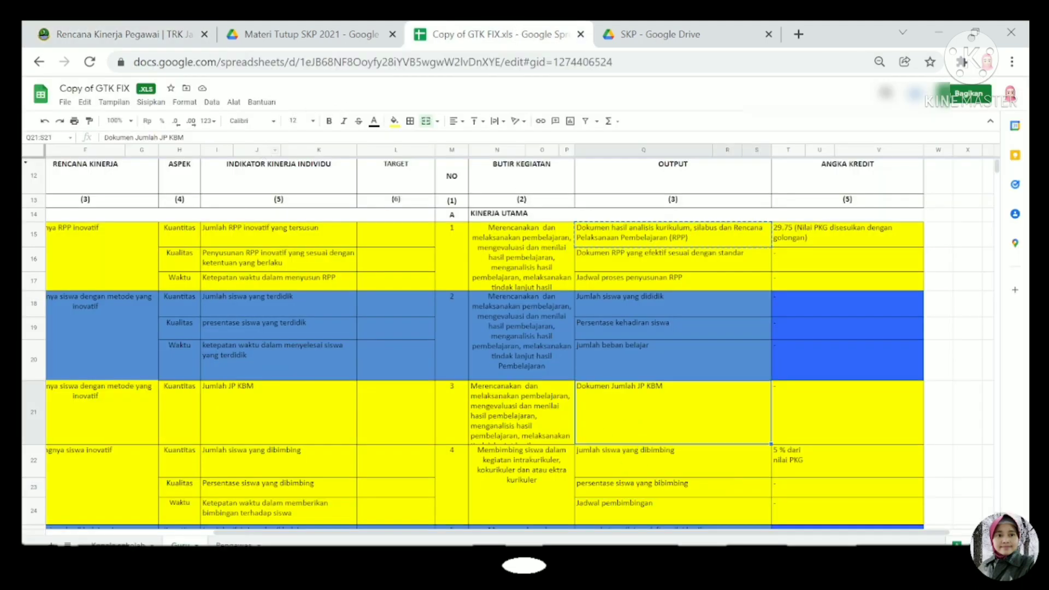
pyautogui.click(240, 138)
pyautogui.hotkey('ctrl', 'a')
pyautogui.hotkey('ctrl', 'c')
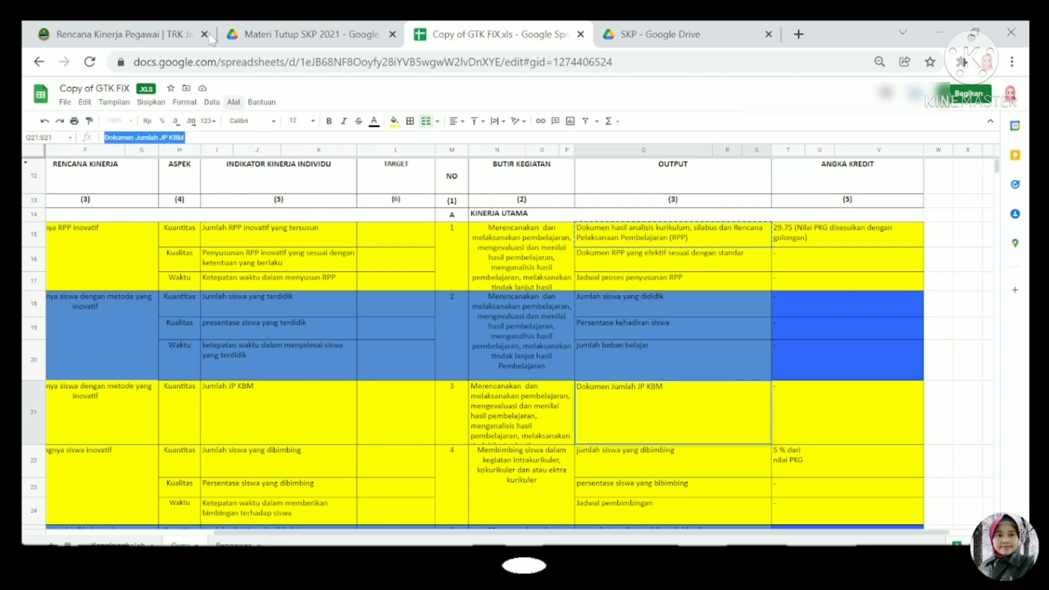
pyautogui.click(127, 36)
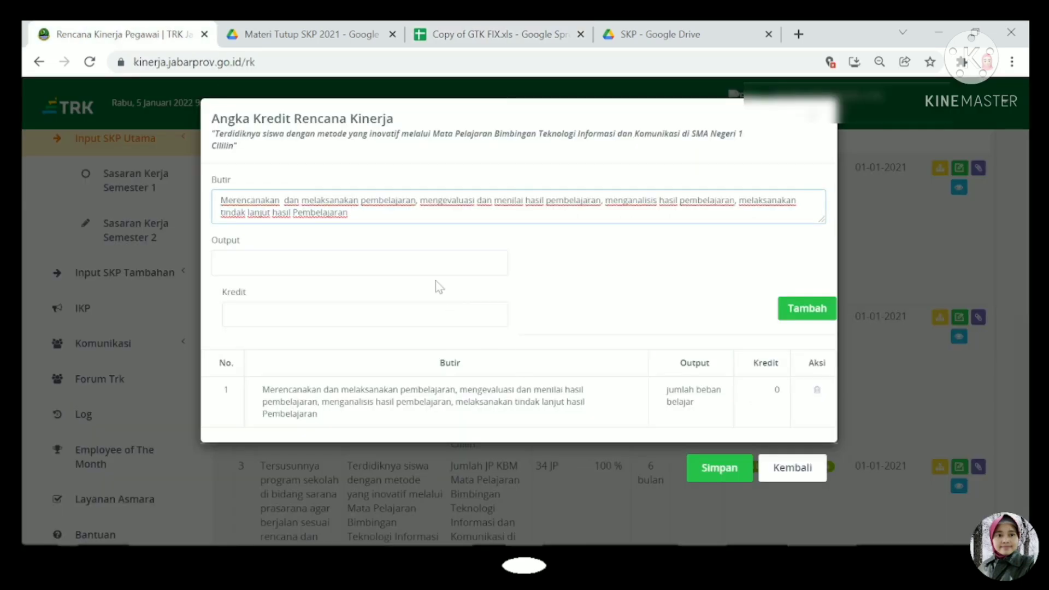
pyautogui.click(421, 263)
pyautogui.hotkey('ctrl', 'v')
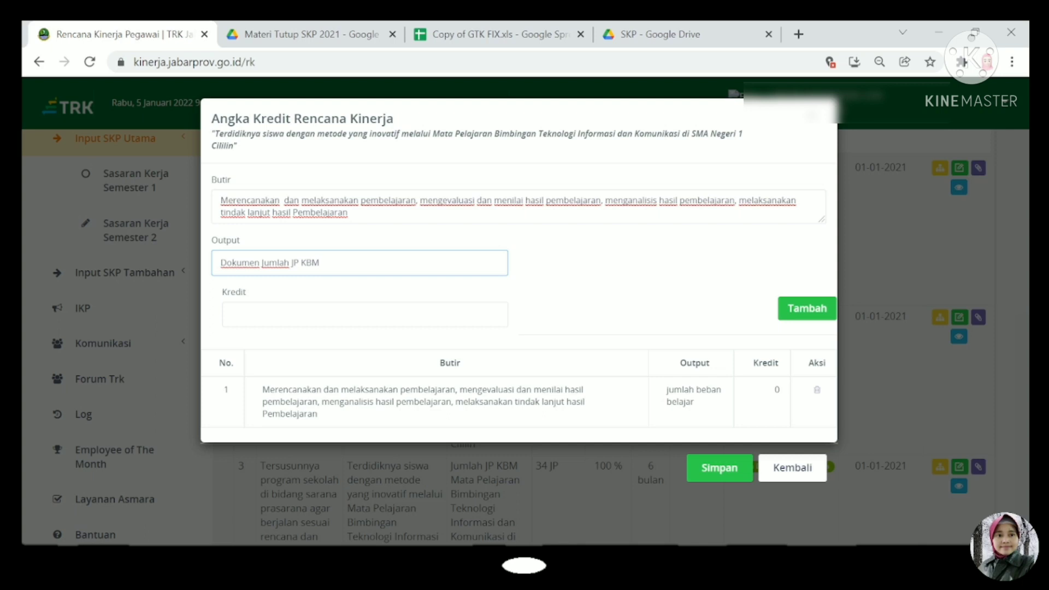
# - Set Kredit to 0 and add the item to the third plan's credit list
pyautogui.click(488, 313)
pyautogui.write('0')
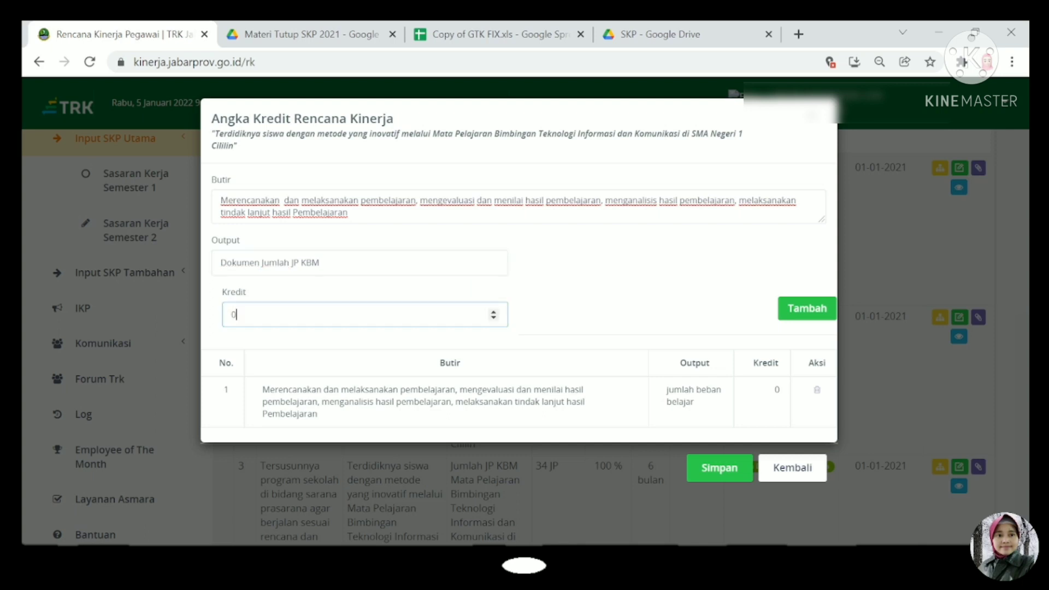
pyautogui.click(808, 311)
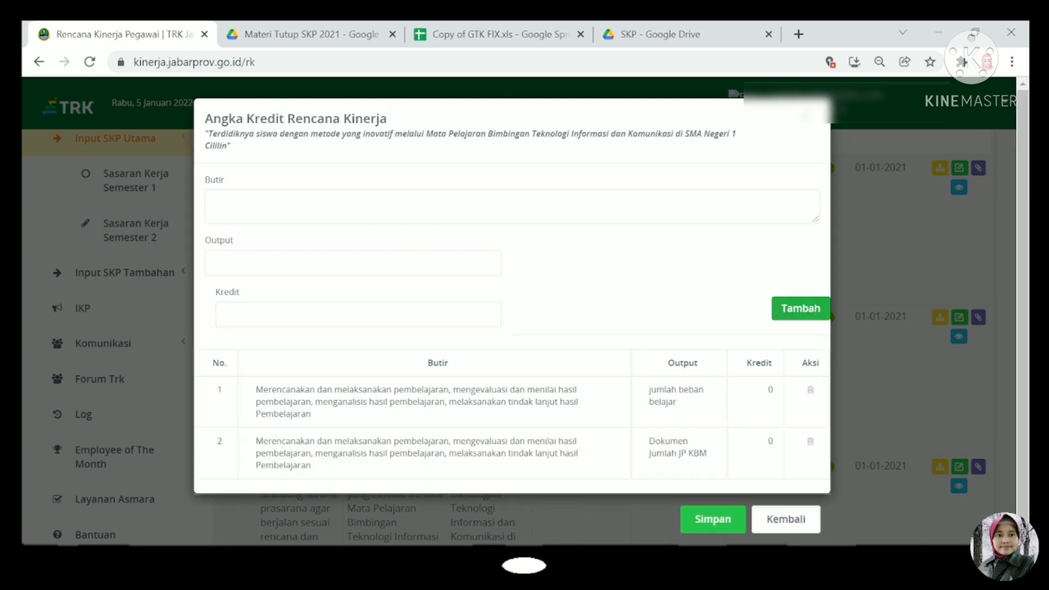
# - Delete the "jumlah beban belajar" item from the third plan's credit list and save the list
pyautogui.click(811, 390)
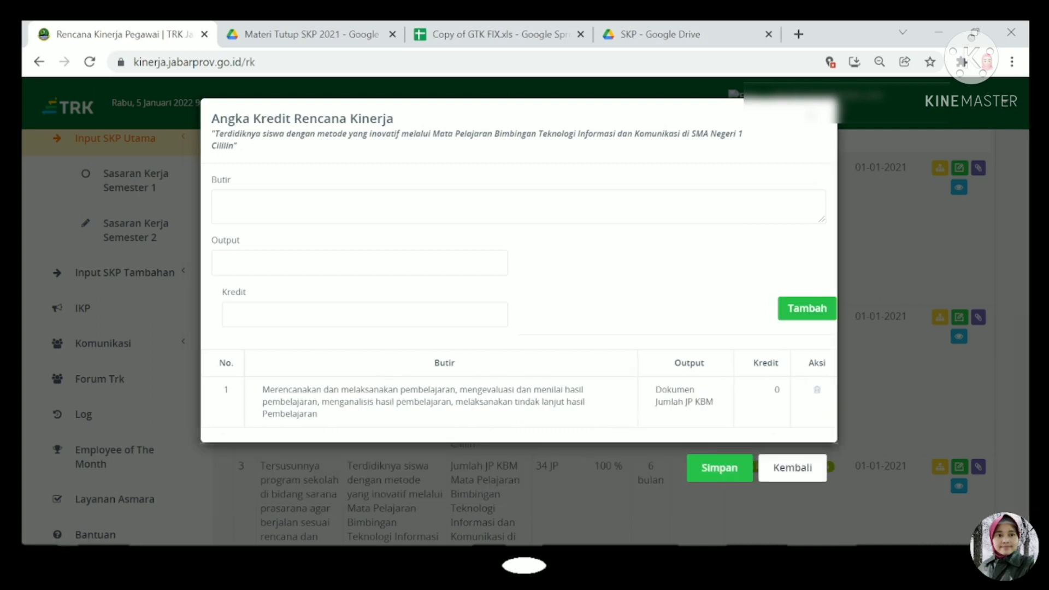
pyautogui.click(476, 39)
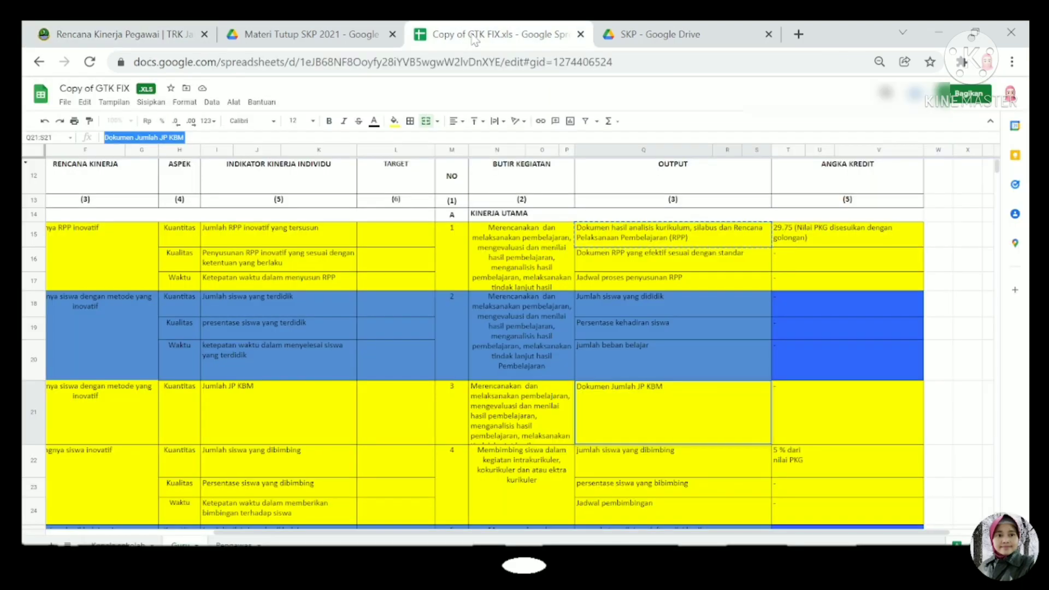
pyautogui.click(116, 35)
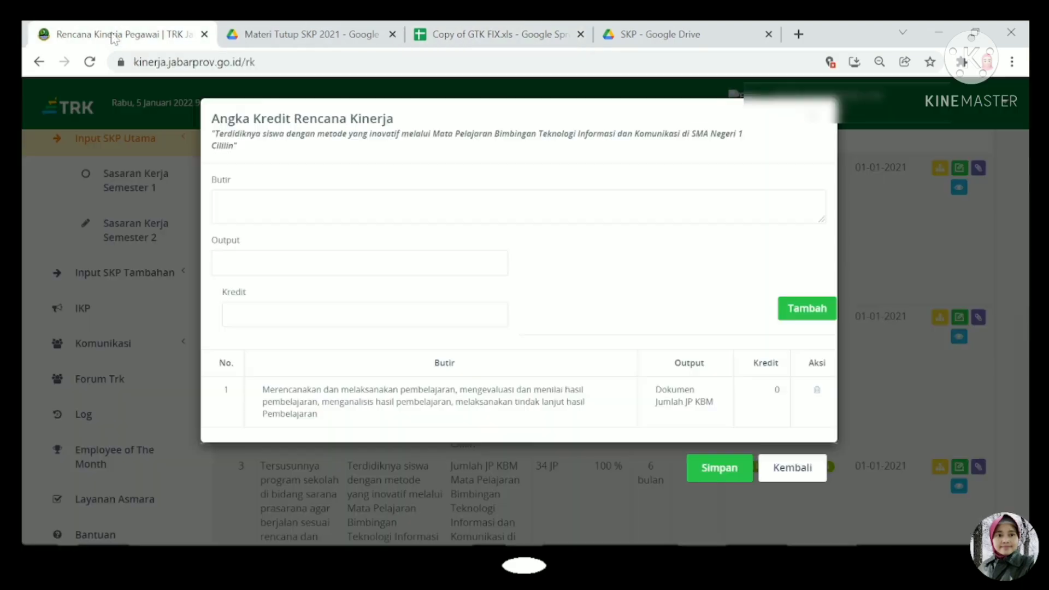
pyautogui.click(719, 468)
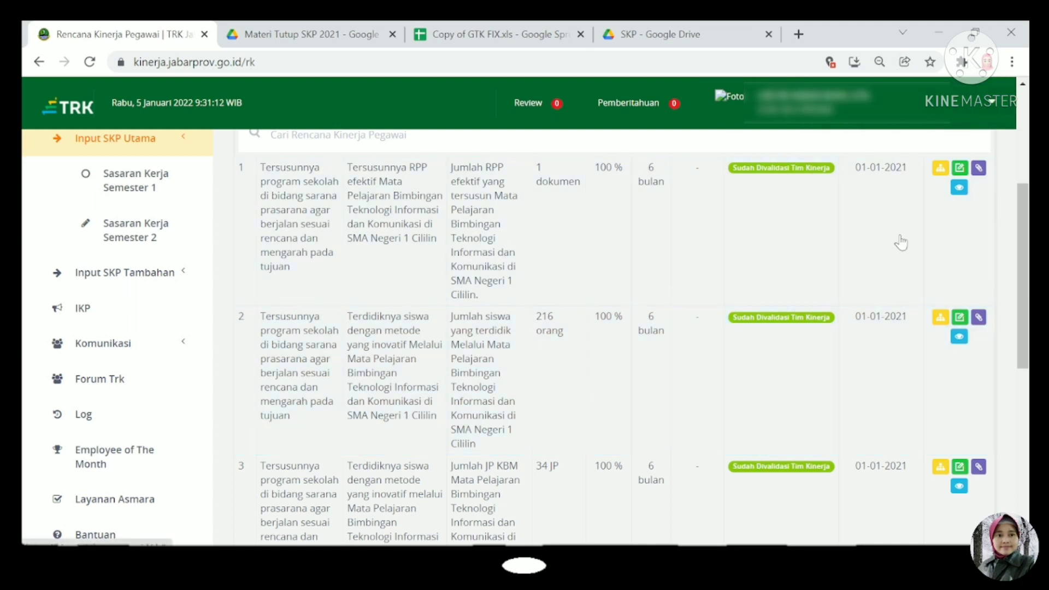
# - Open the fourth plan's credit form, compare its outputs and credits with the spreadsheet's fourth activity item, and close the form
pyautogui.scroll(-3, 602, 410)
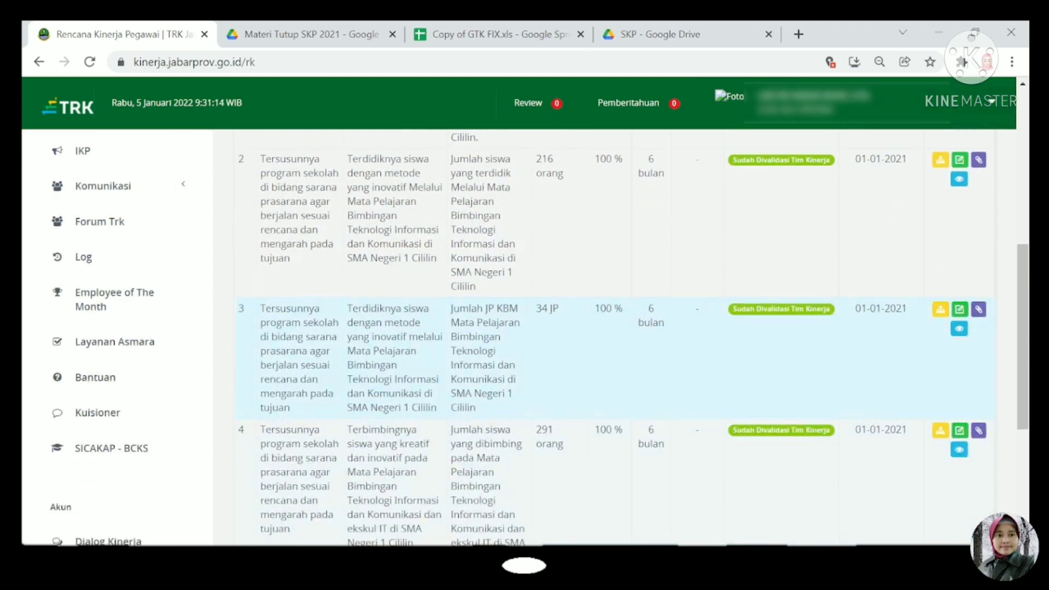
pyautogui.click(439, 41)
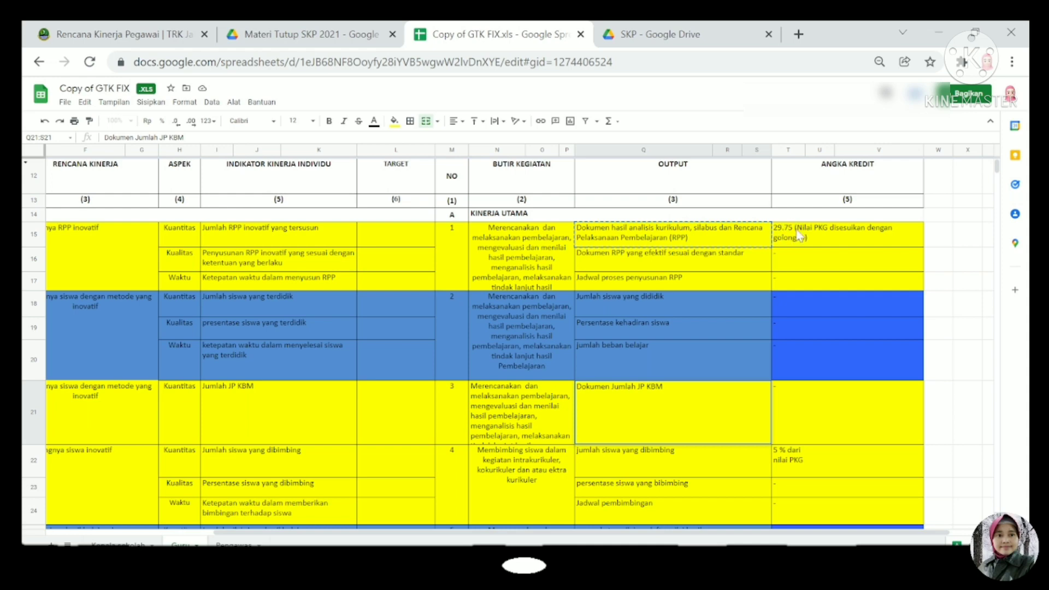
pyautogui.click(64, 41)
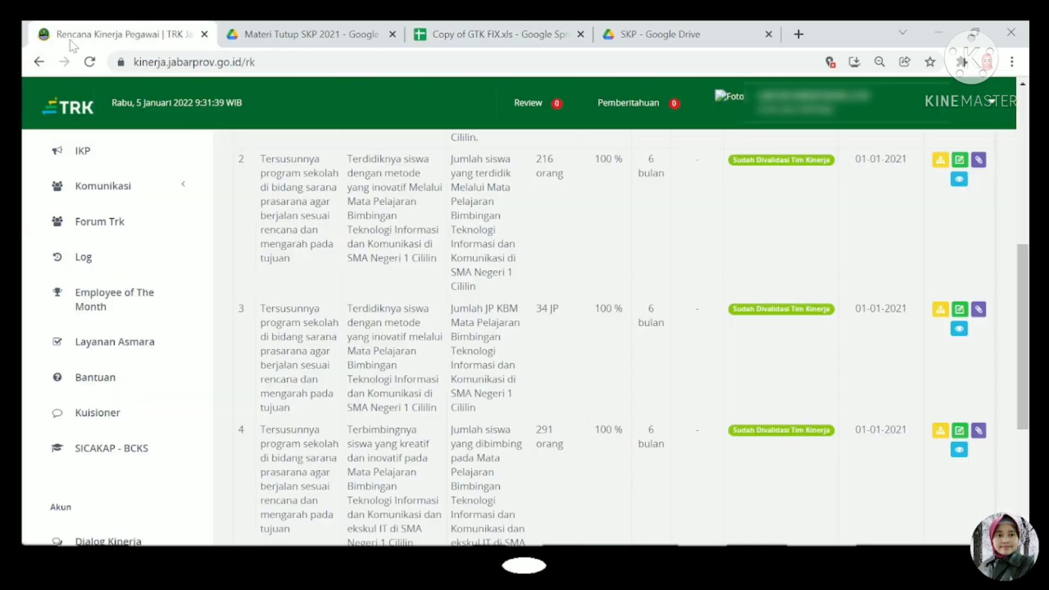
pyautogui.click(979, 431)
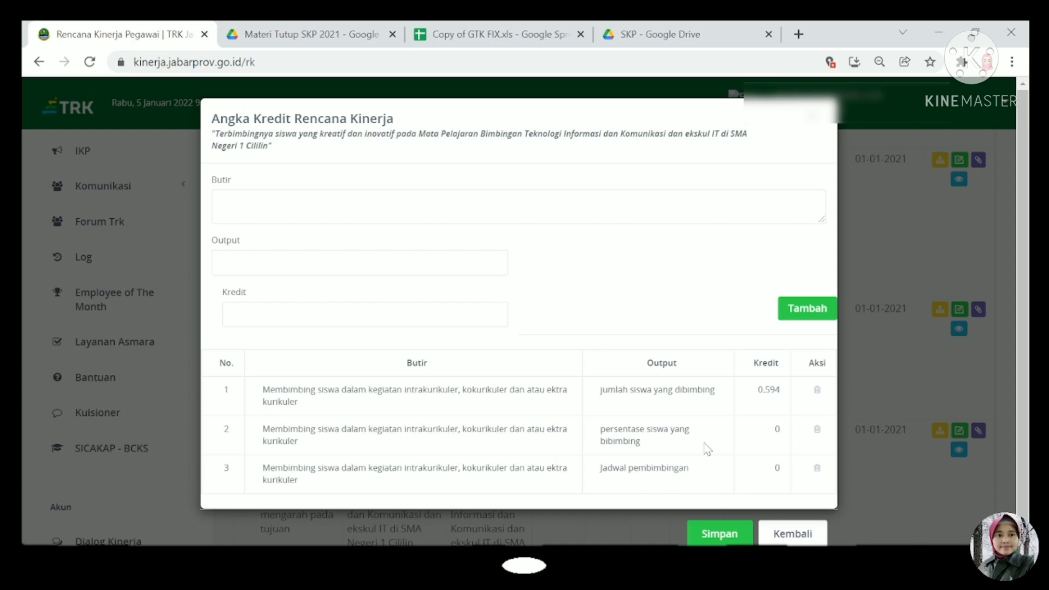
pyautogui.click(524, 37)
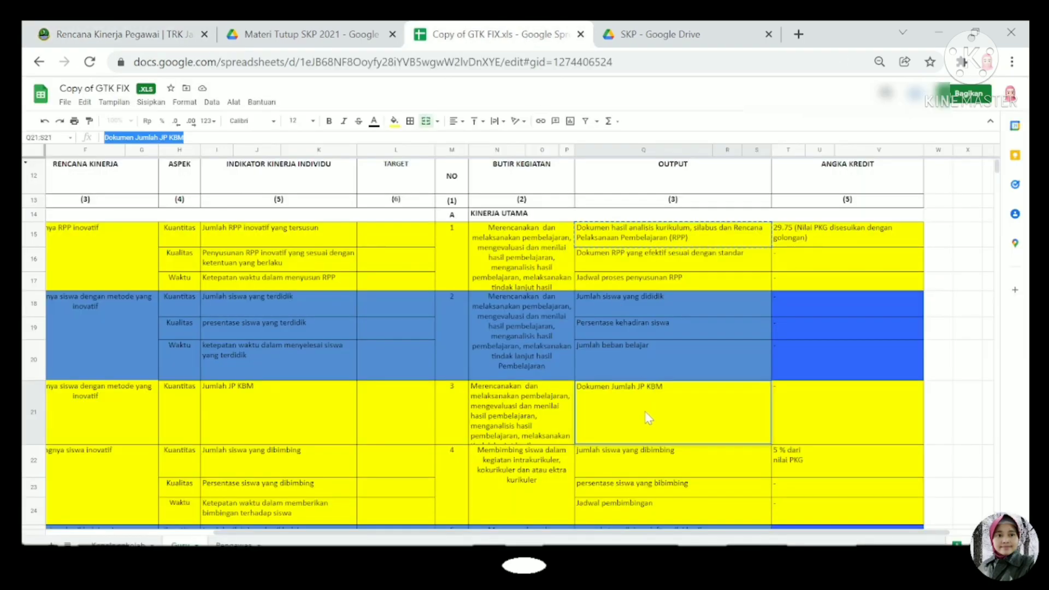
pyautogui.scroll(-1, 657, 481)
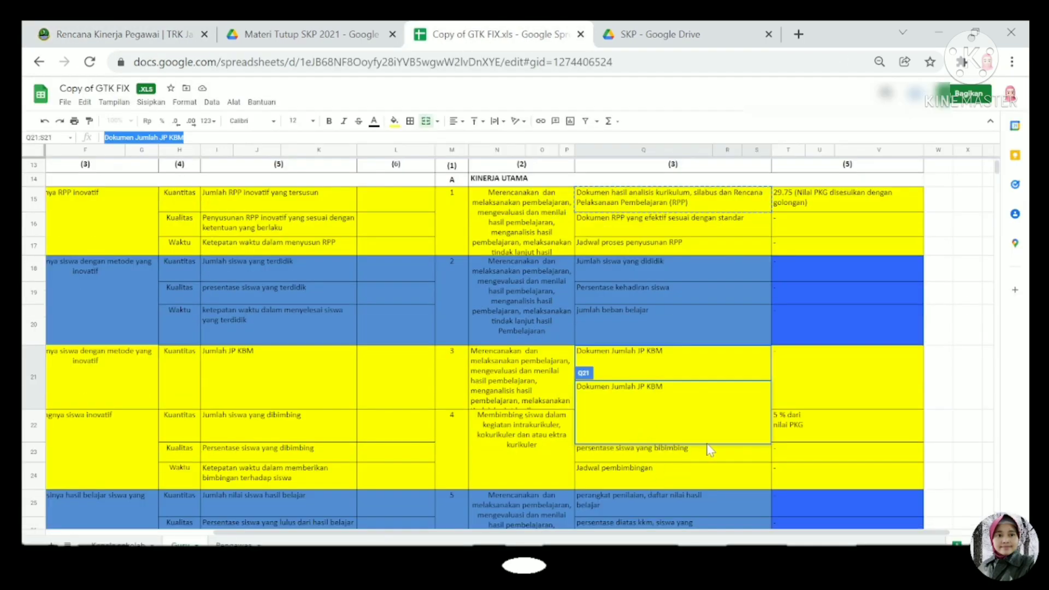
pyautogui.click(66, 37)
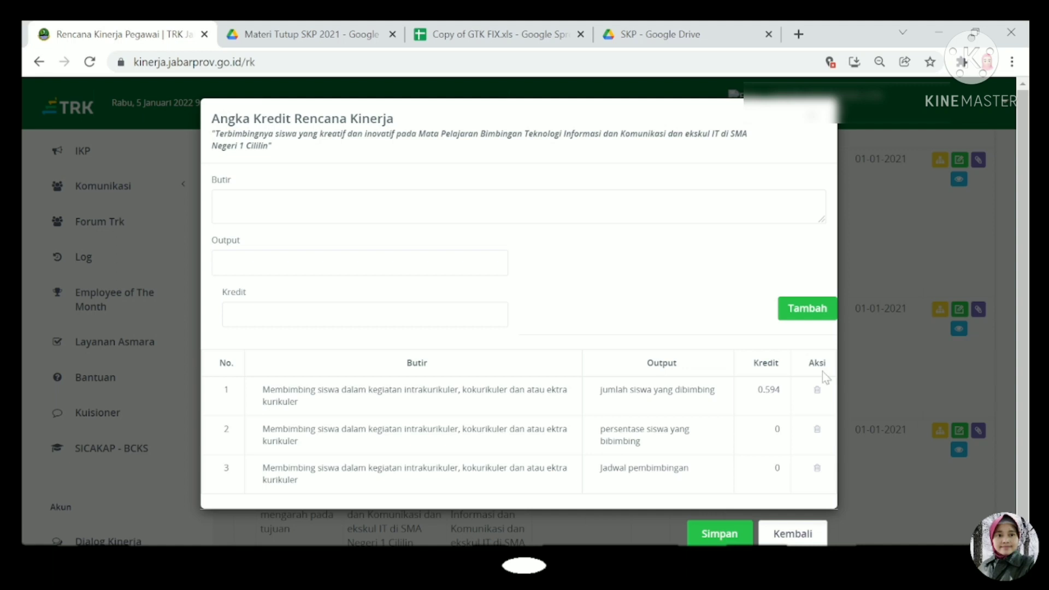
pyautogui.click(882, 262)
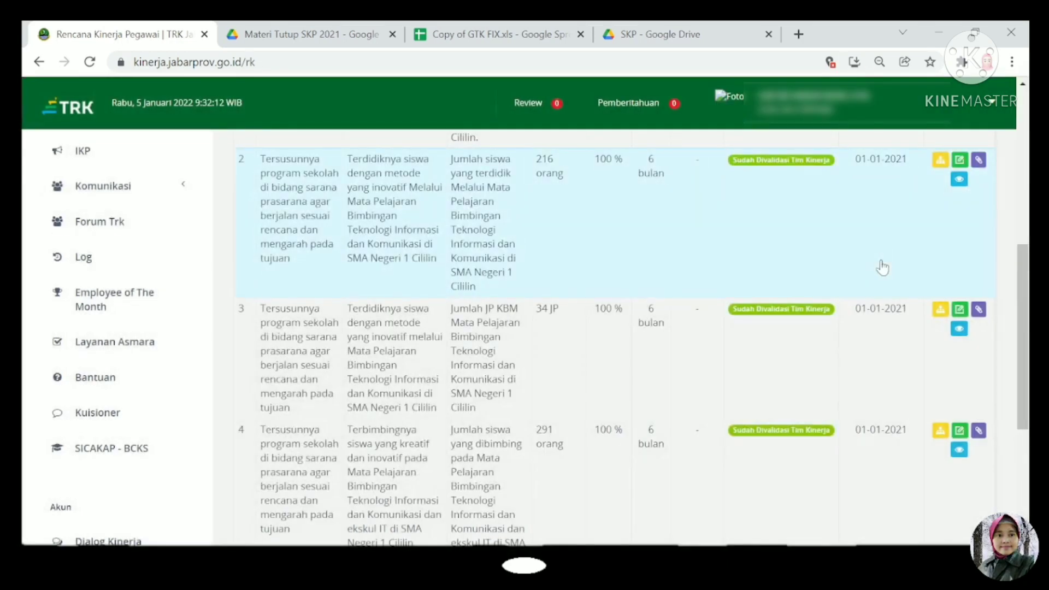
# - Open the fifth plan's credit form, compare its outputs and credits with the spreadsheet's fifth activity item, and close the form
pyautogui.scroll(-5, 883, 267)
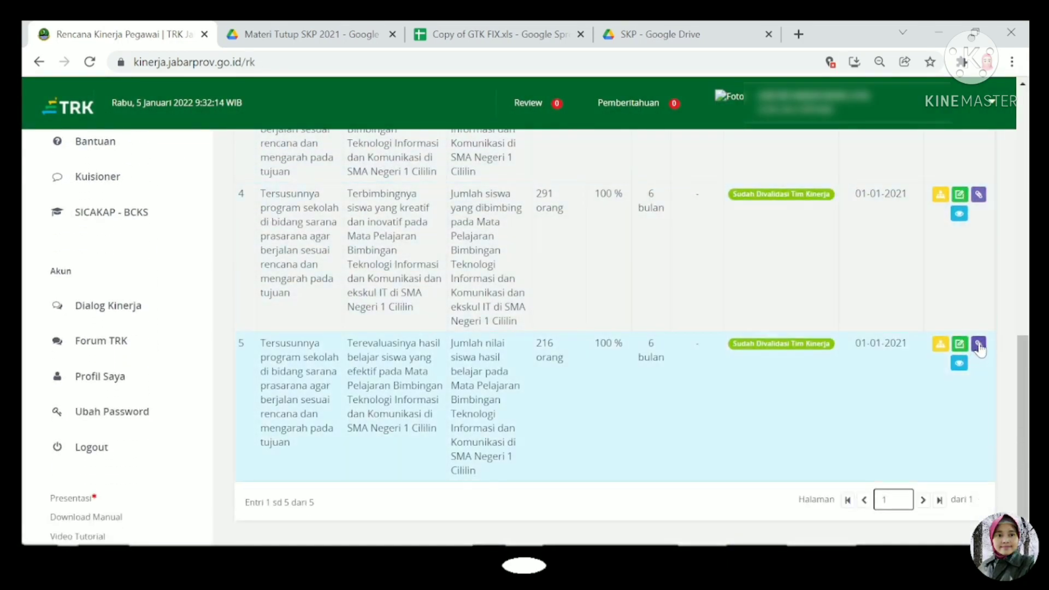
pyautogui.click(979, 344)
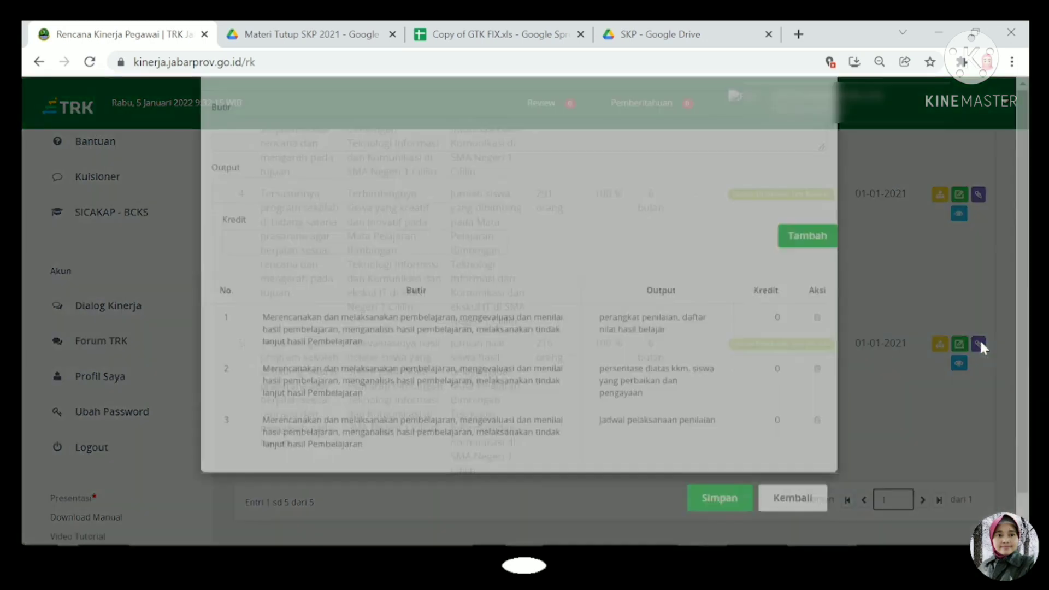
pyautogui.click(467, 36)
pyautogui.scroll(-3, 691, 361)
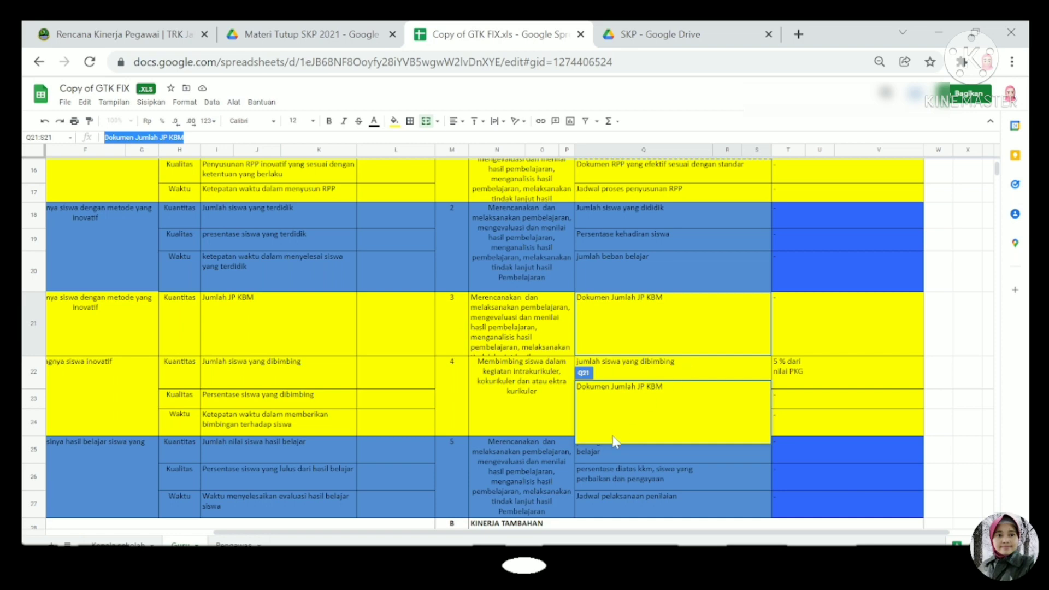
pyautogui.click(625, 480)
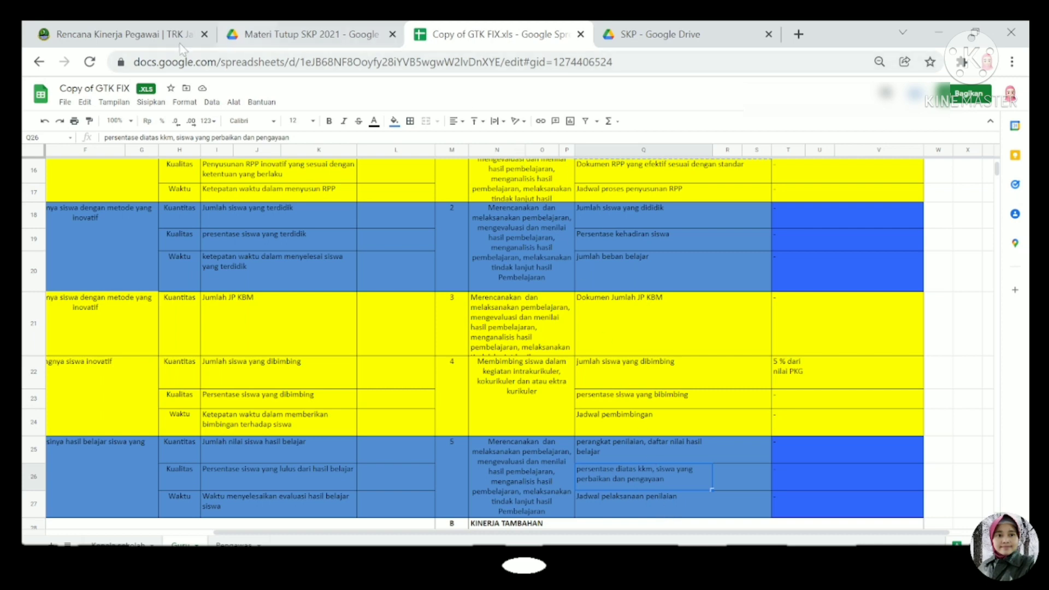
pyautogui.click(111, 33)
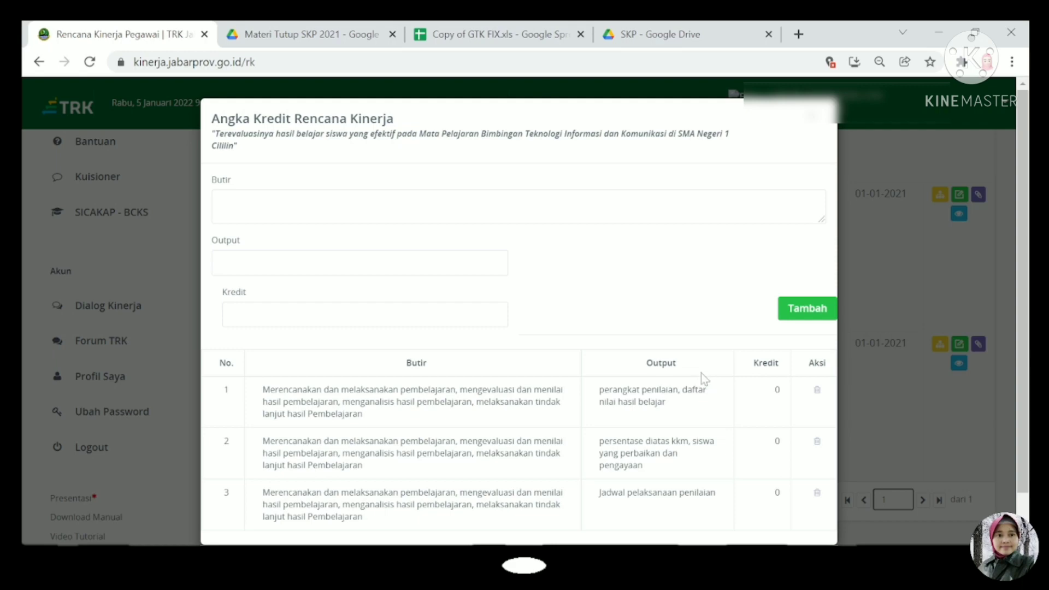
pyautogui.click(857, 235)
# - Open the first plan's edit form, review its source, annual target, quality and time aspects, and close it without changes
pyautogui.scroll(-1, 859, 245)
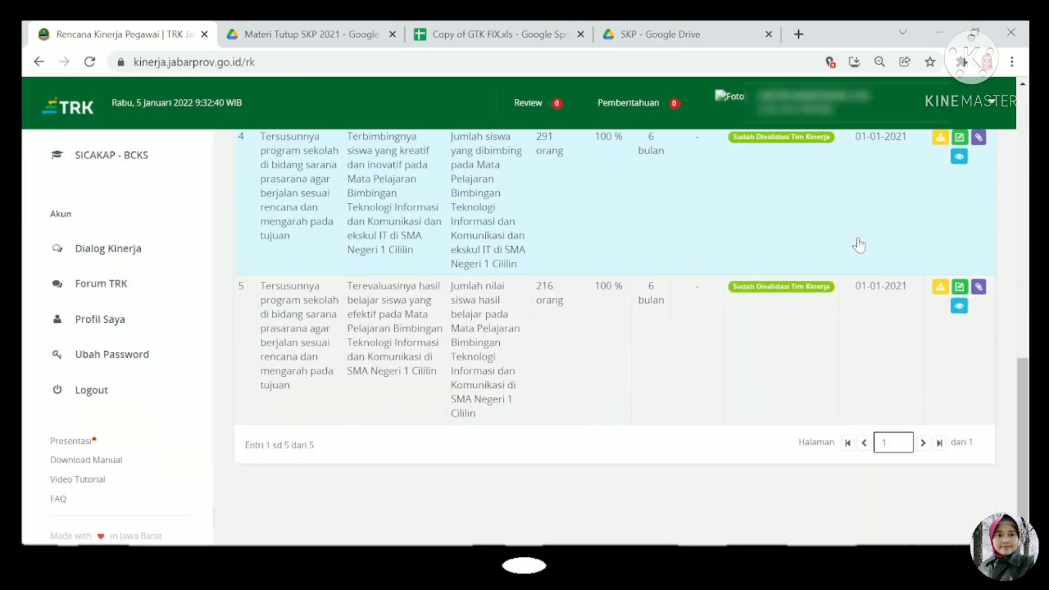
pyautogui.scroll(3, 859, 245)
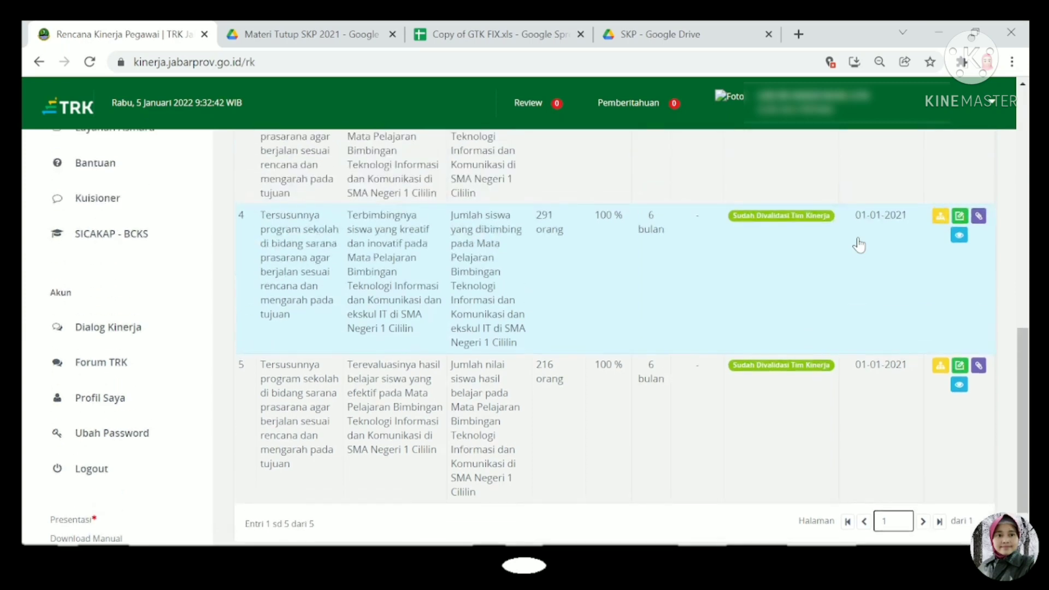
pyautogui.scroll(5, 860, 244)
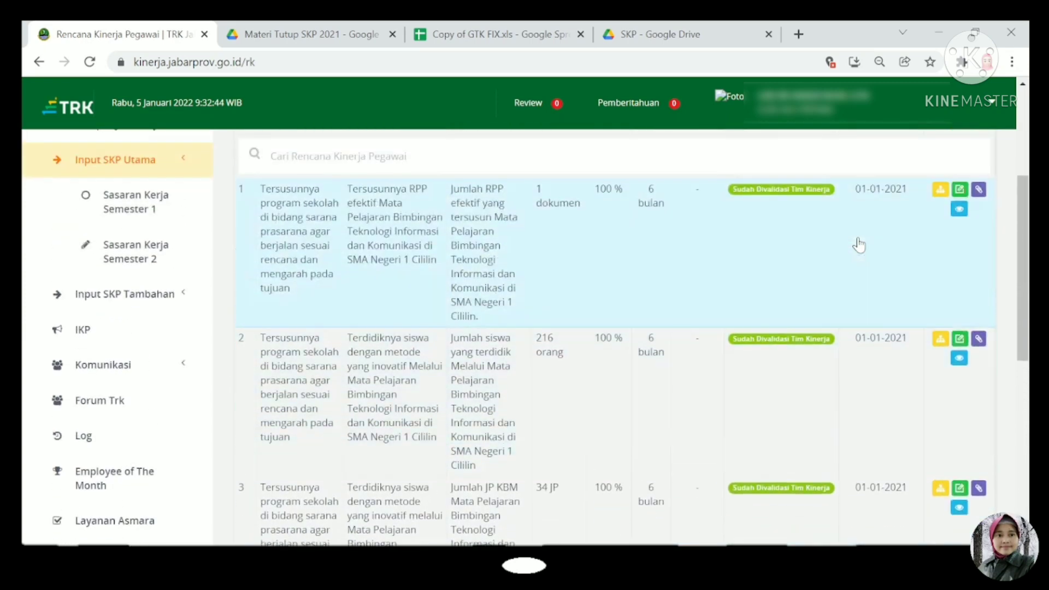
pyautogui.click(962, 190)
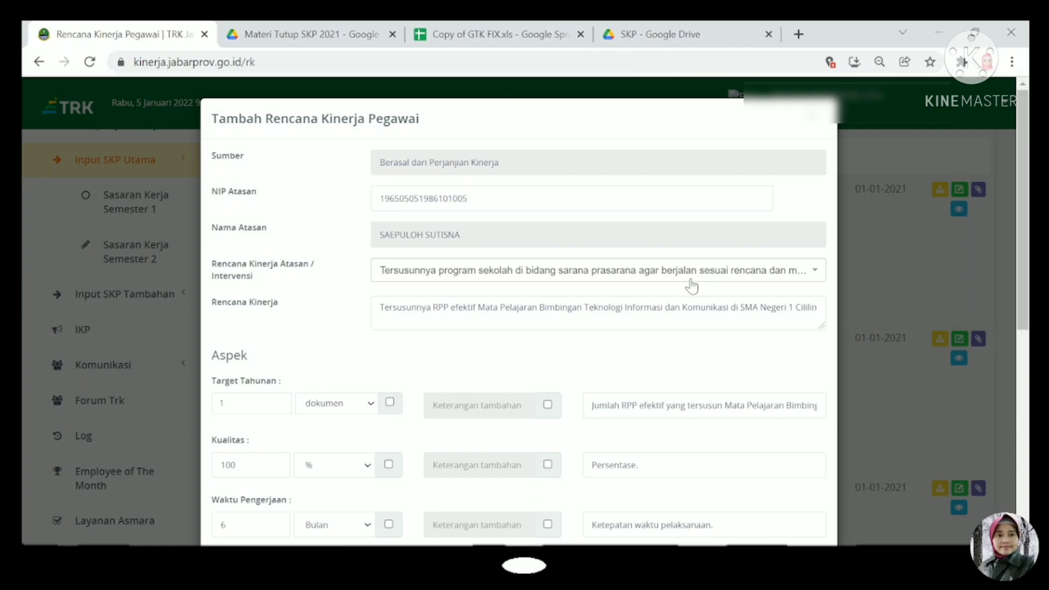
pyautogui.scroll(-2, 691, 285)
pyautogui.scroll(-1, 691, 281)
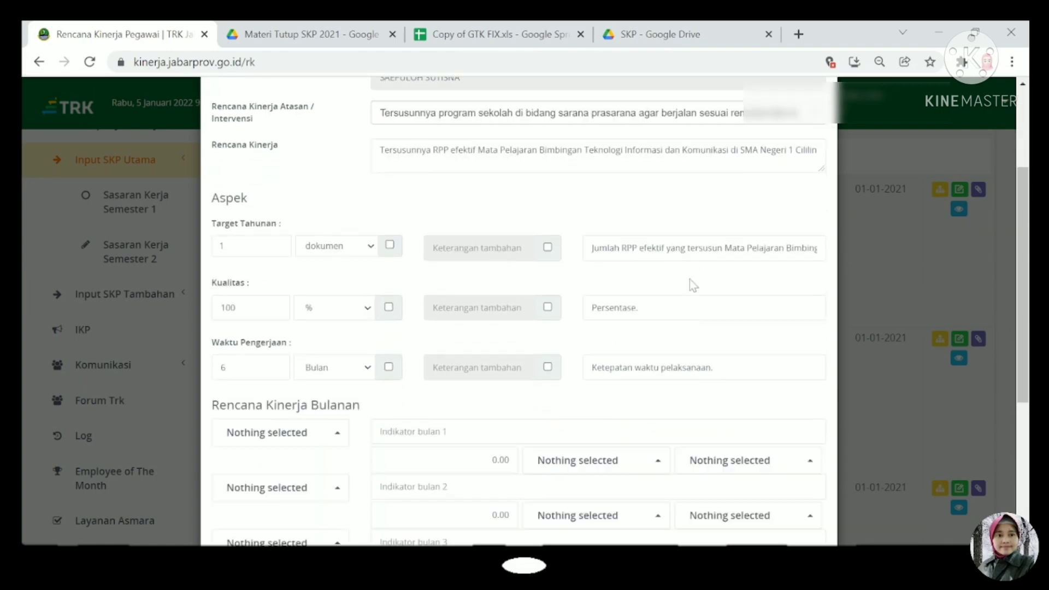
pyautogui.click(900, 278)
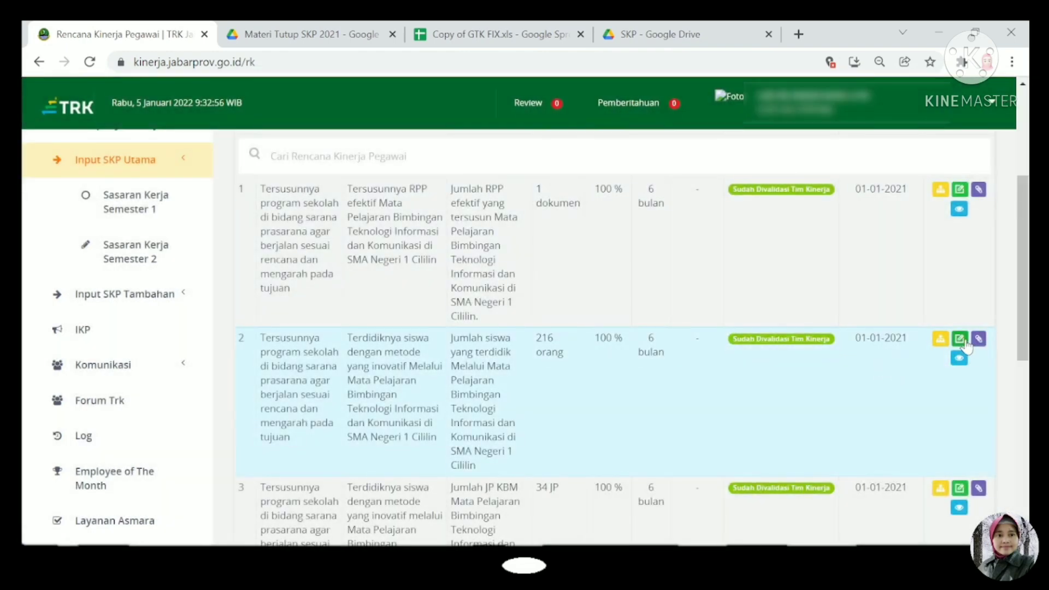
# - Open the second and third plans' edit forms in turn, review their source, annual target, quality and time aspects, and close them without changes
pyautogui.click(959, 339)
pyautogui.scroll(-3, 891, 290)
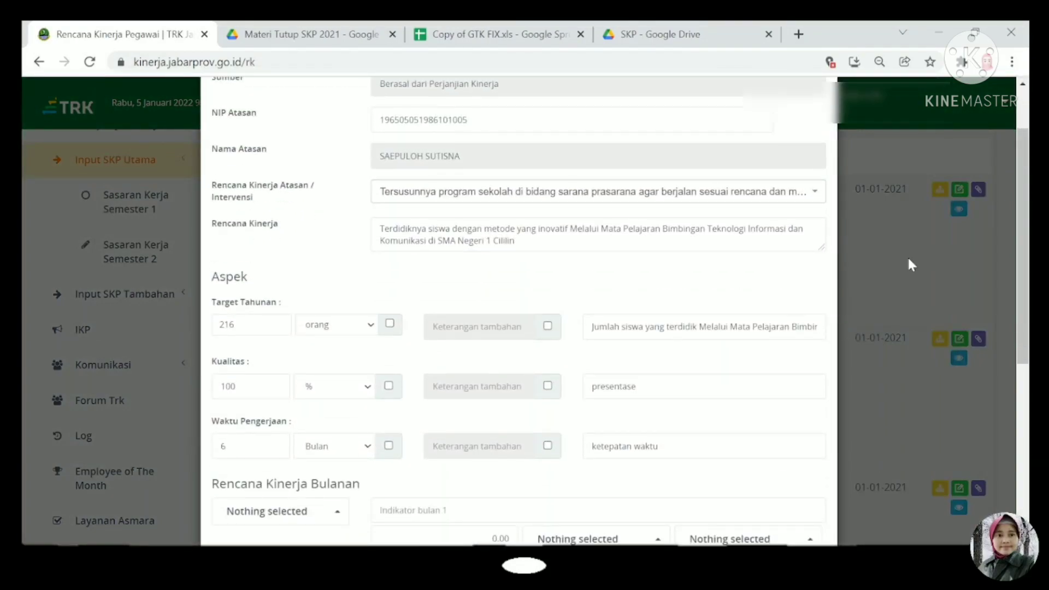
pyautogui.click(910, 268)
pyautogui.scroll(-3, 902, 295)
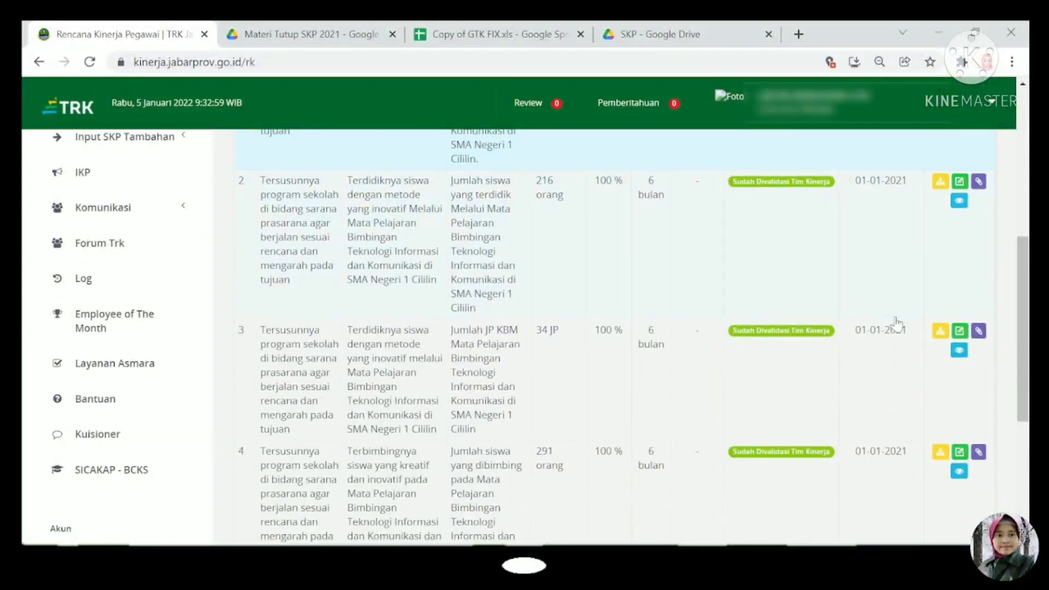
pyautogui.click(959, 334)
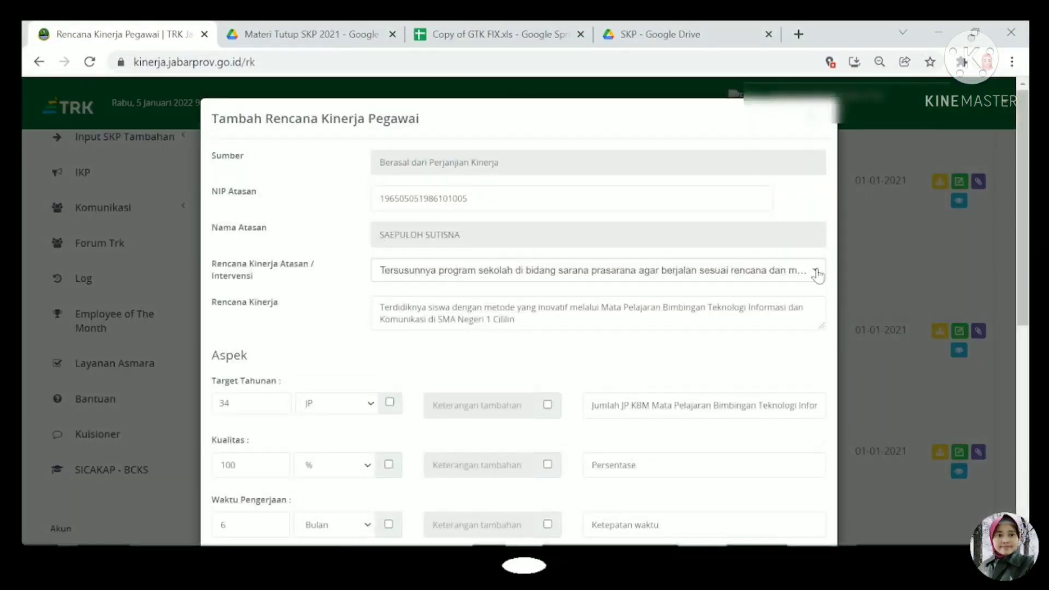
pyautogui.click(867, 283)
pyautogui.scroll(-3, 867, 290)
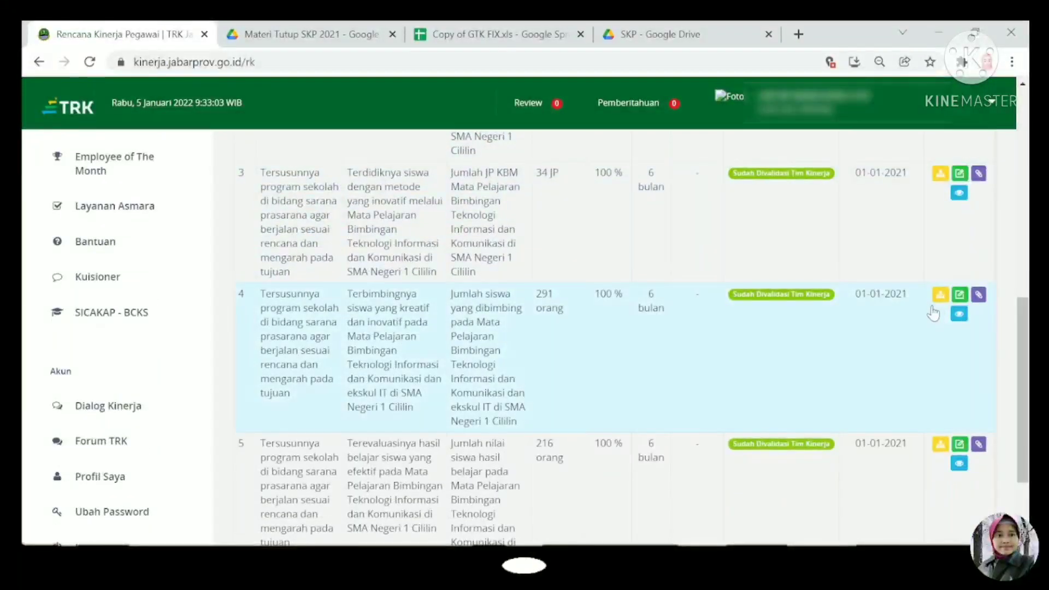
# - Open the fourth and fifth plans' edit forms in turn, review their work plan and target aspects, and close them without changes
pyautogui.click(960, 295)
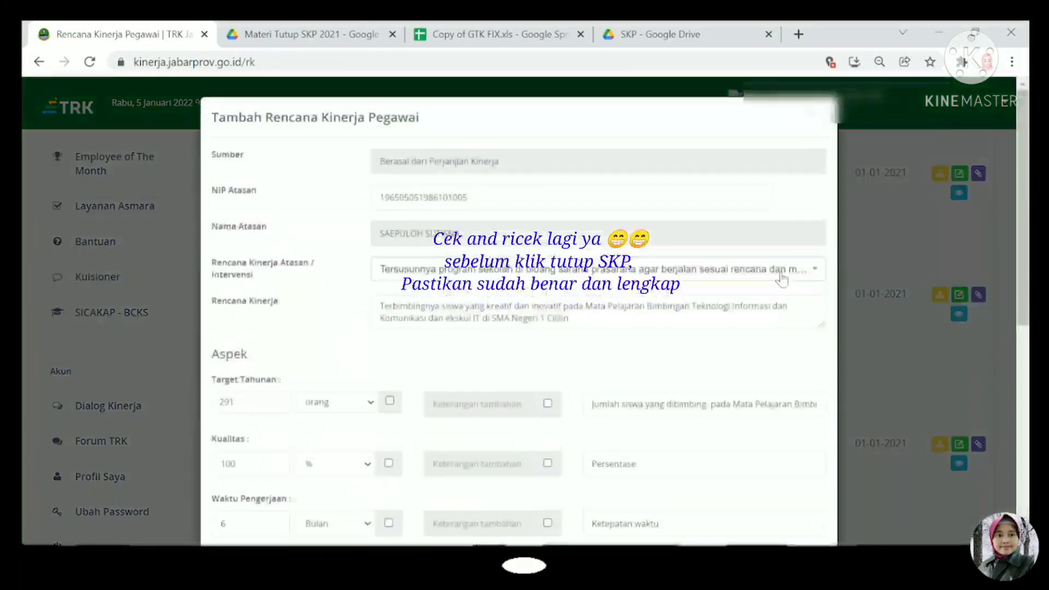
pyautogui.scroll(-2, 866, 286)
pyautogui.click(872, 258)
pyautogui.scroll(-3, 929, 284)
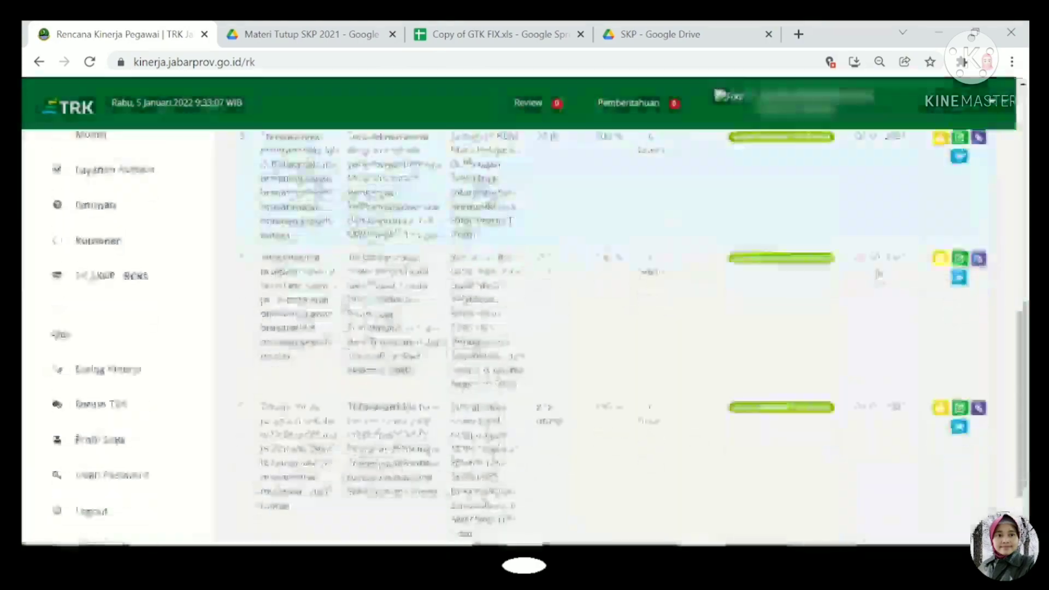
pyautogui.click(960, 287)
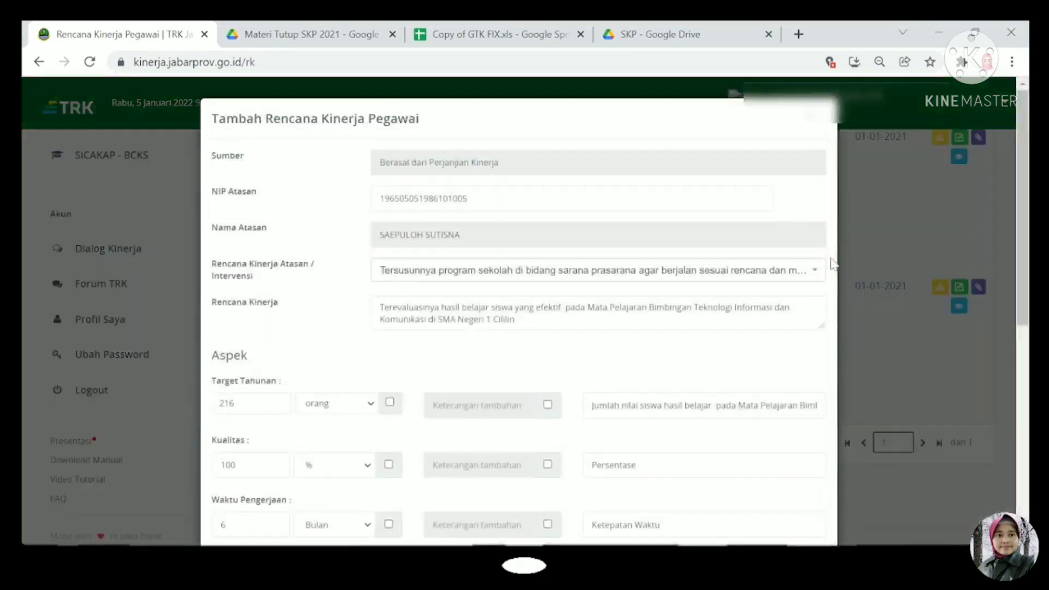
pyautogui.scroll(-2, 853, 263)
pyautogui.click(904, 241)
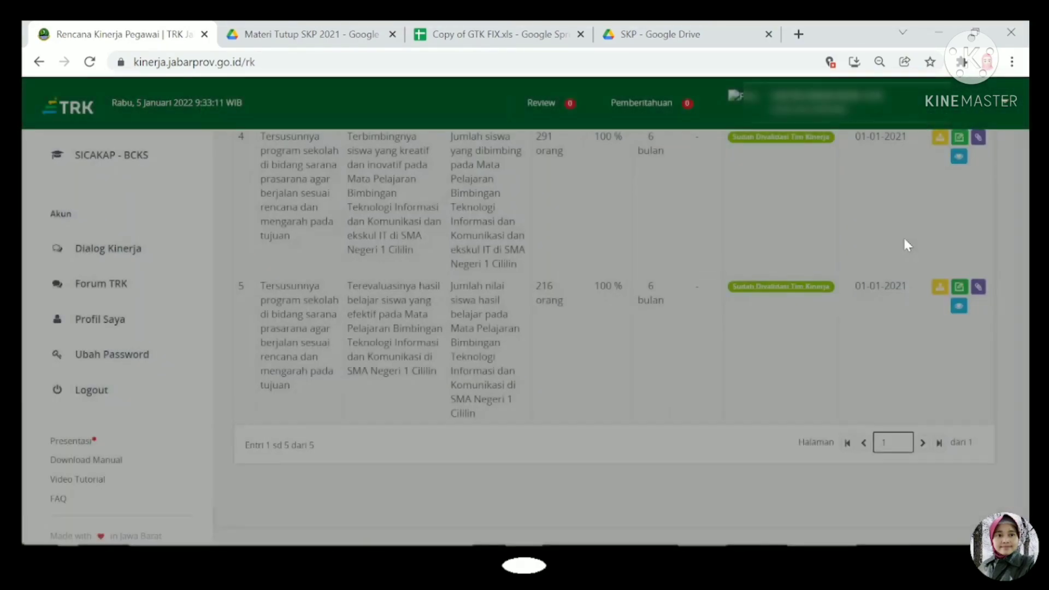
# - Review all five performance plans in the list, examining each plan's annual target indicator, target amount, quality, duration and validation status
pyautogui.scroll(8, 905, 242)
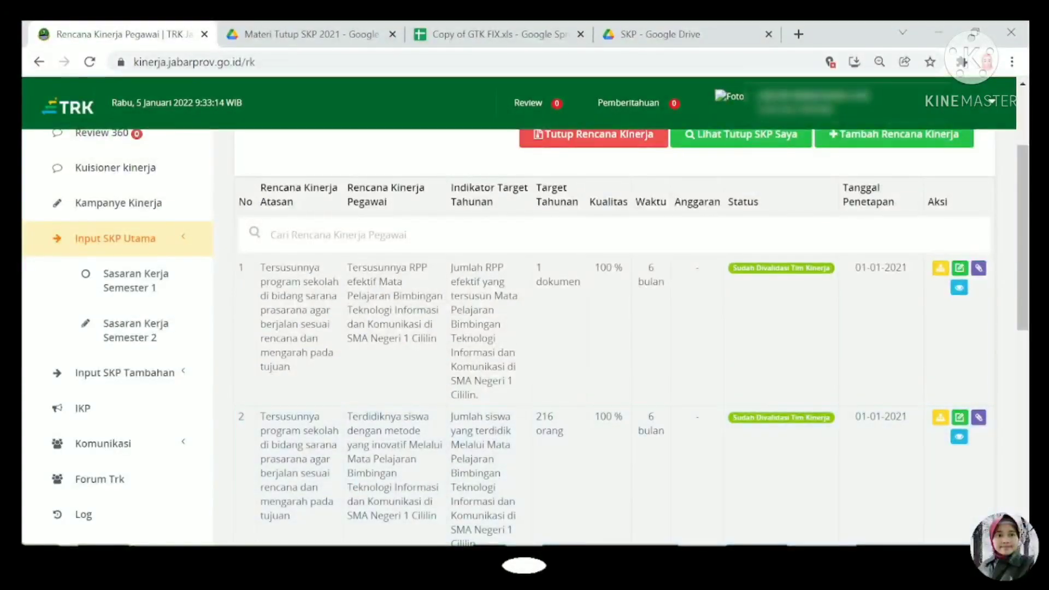
pyautogui.scroll(3, 905, 245)
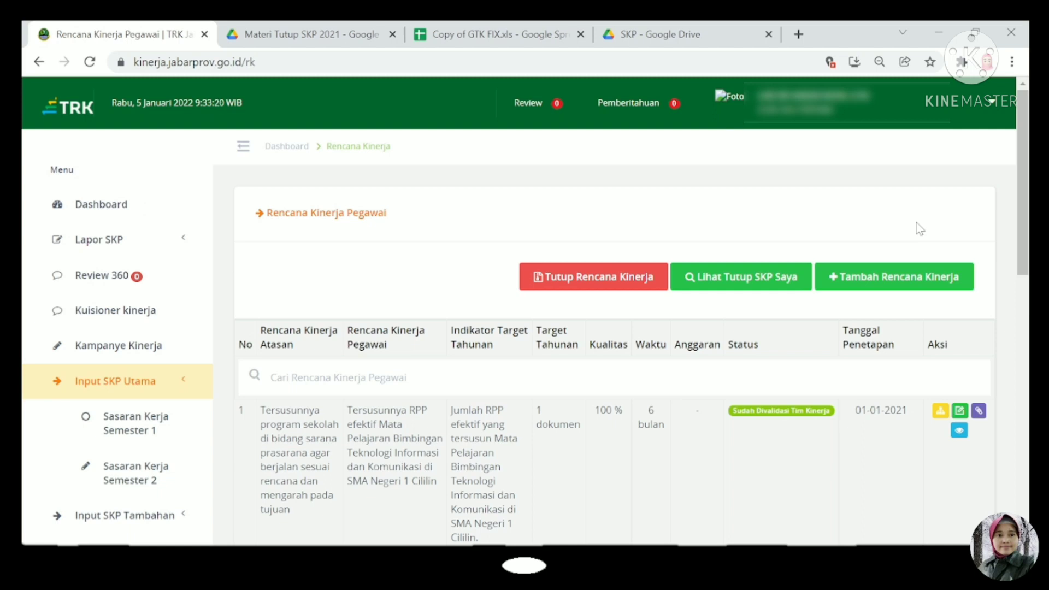
pyautogui.scroll(-2, 921, 240)
pyautogui.scroll(-1, 919, 238)
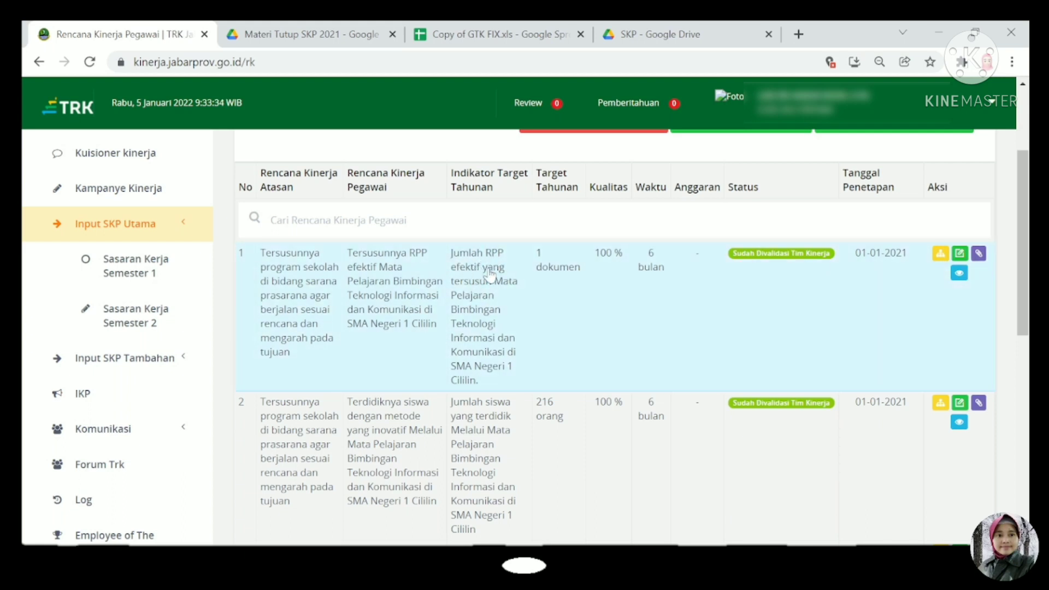
pyautogui.scroll(-3, 491, 276)
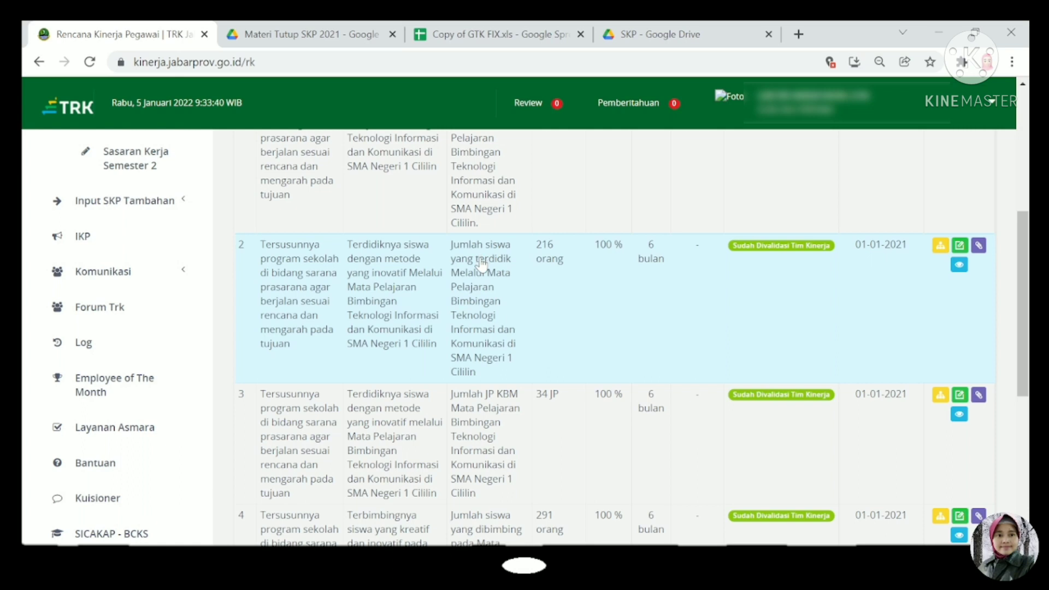
pyautogui.scroll(-3, 481, 263)
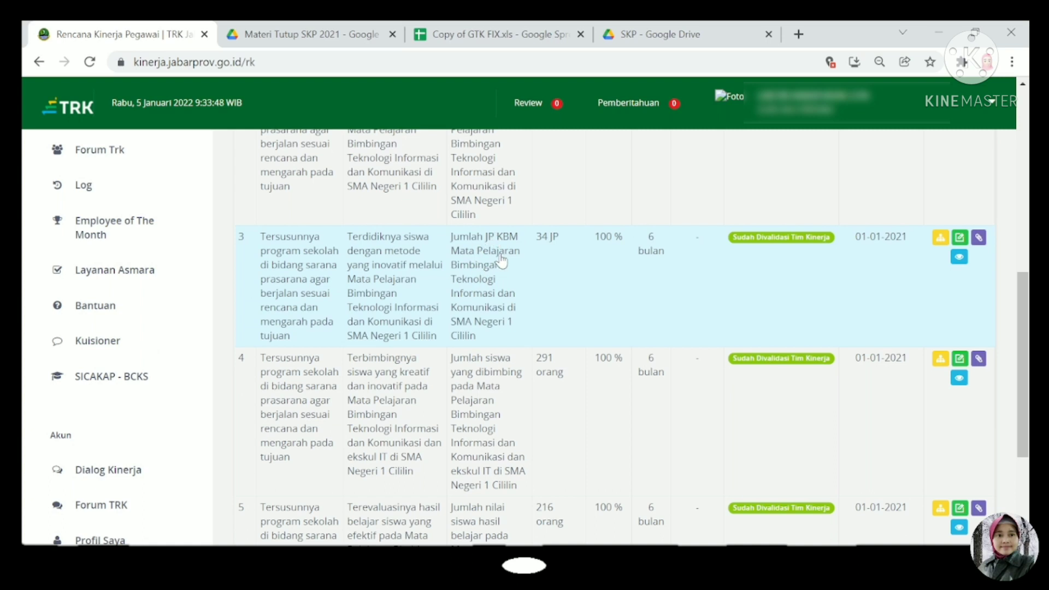
pyautogui.scroll(-1, 502, 262)
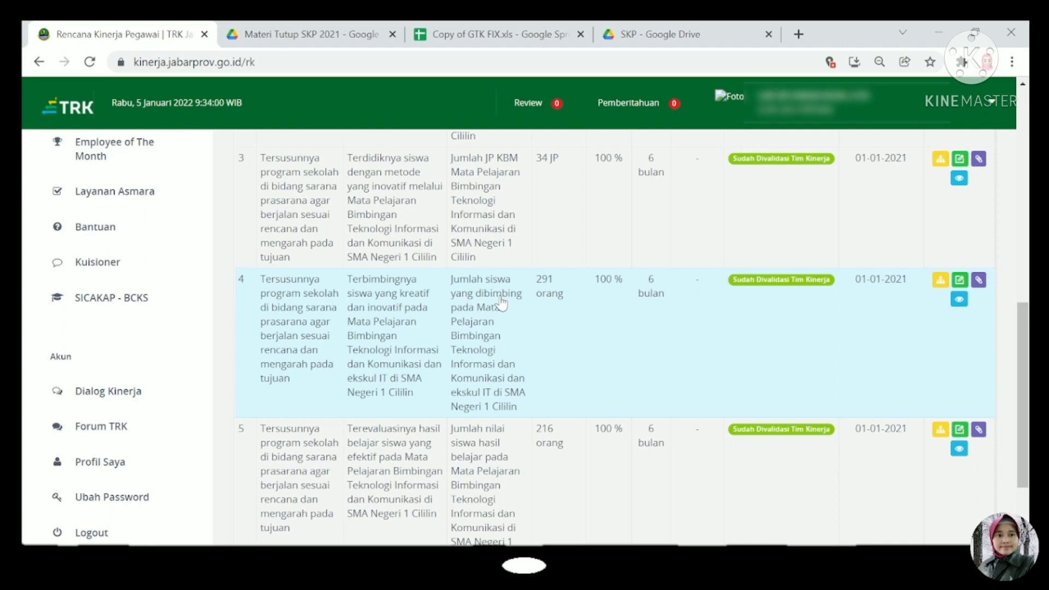
pyautogui.scroll(-3, 502, 304)
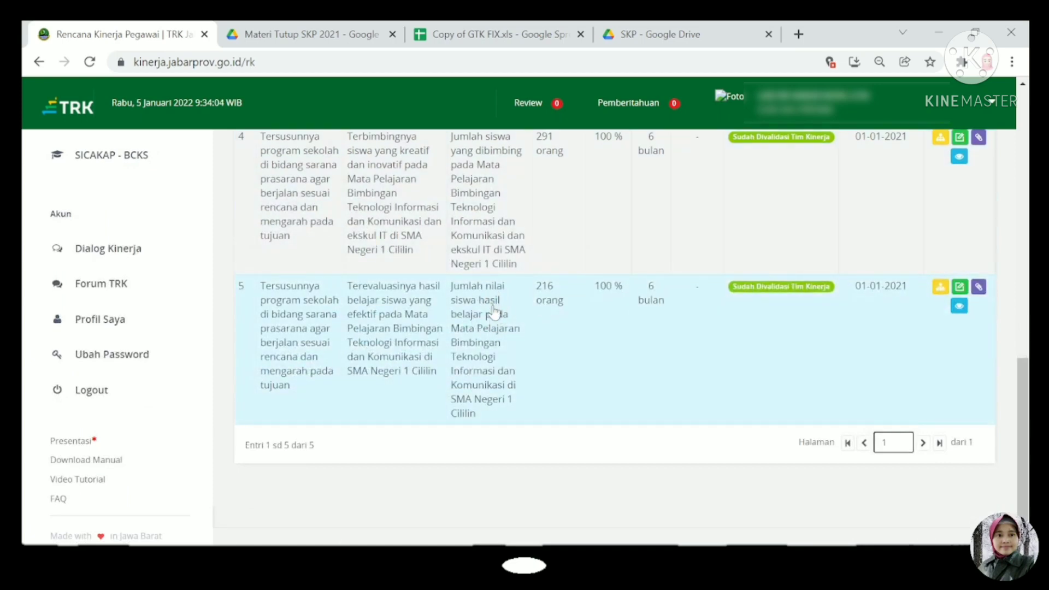
pyautogui.scroll(10, 493, 311)
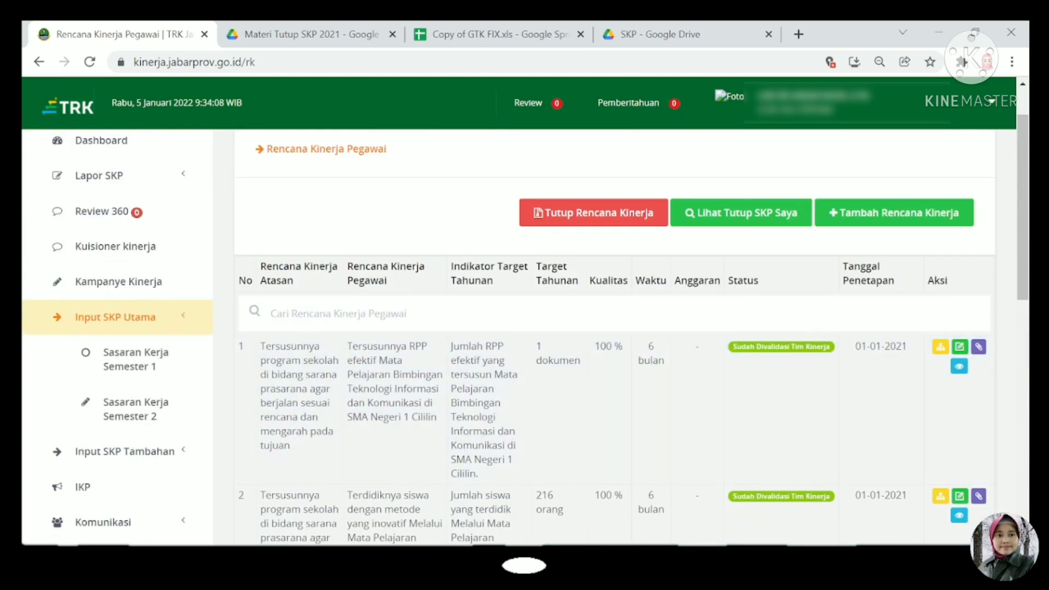
pyautogui.scroll(1, 493, 296)
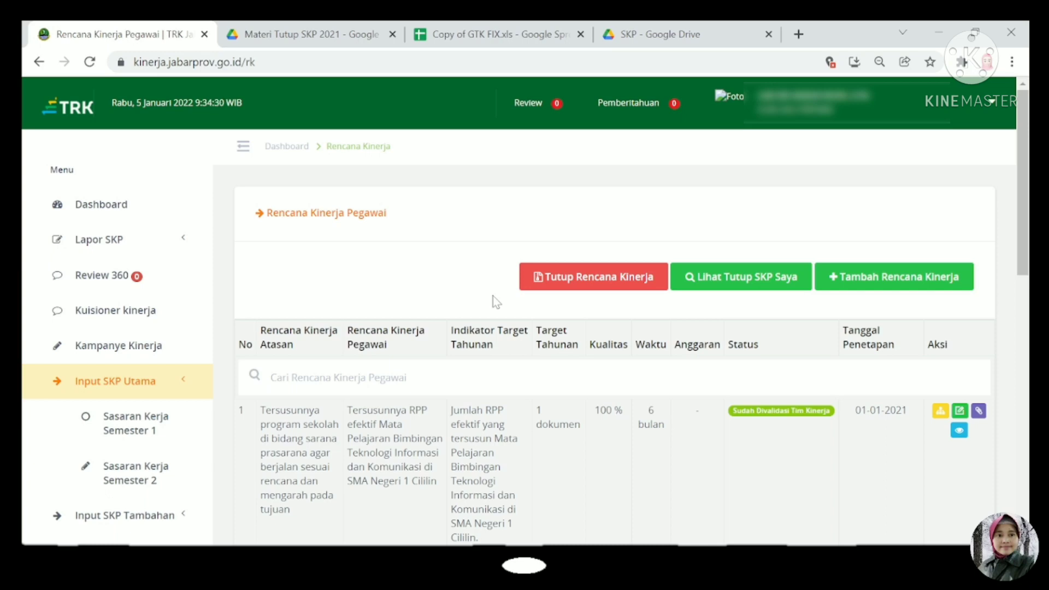
pyautogui.scroll(-3, 672, 347)
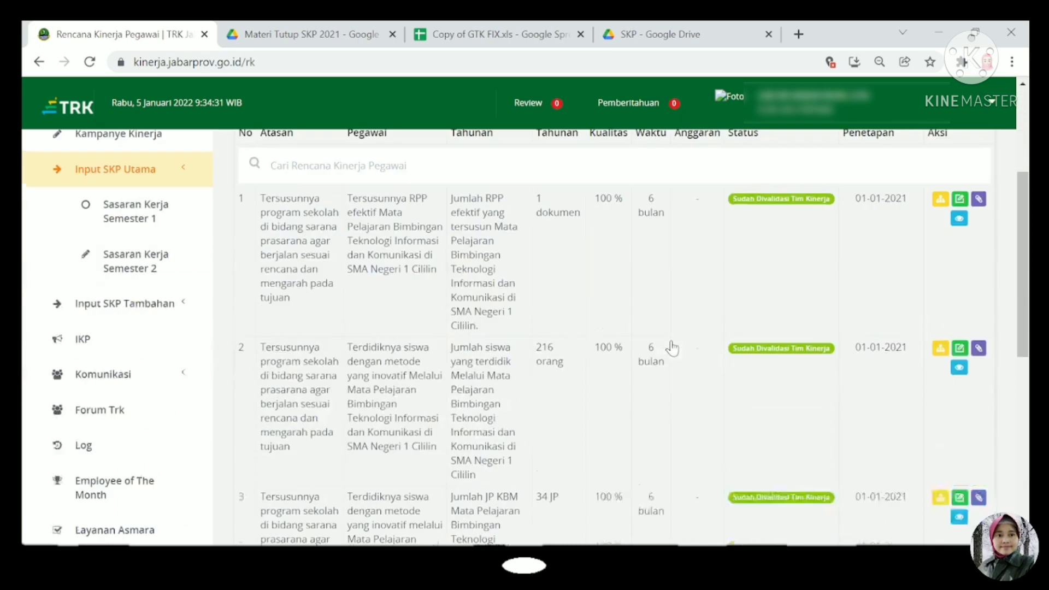
pyautogui.scroll(-4, 673, 347)
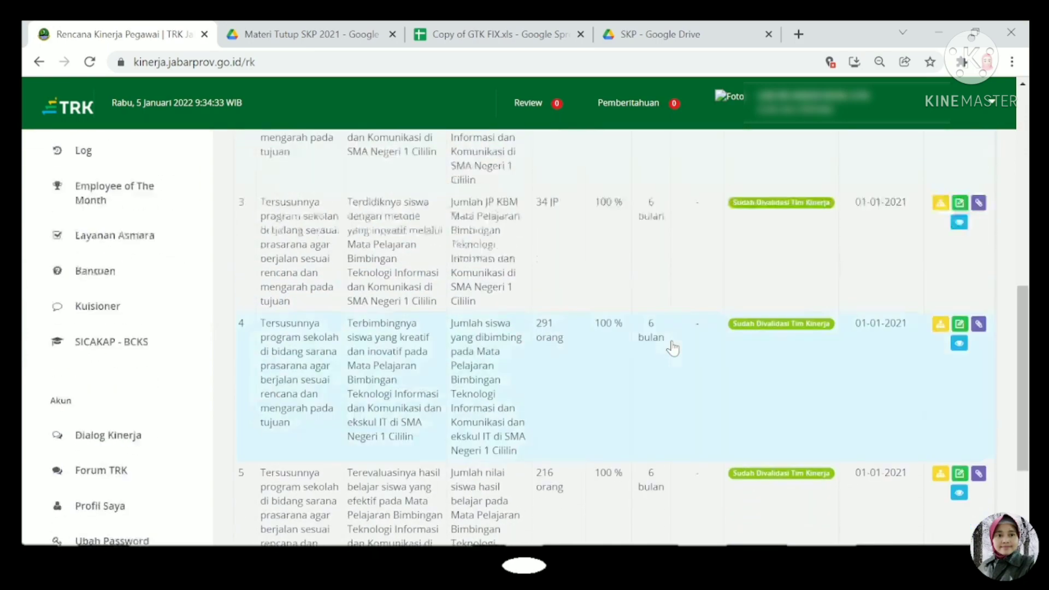
# - Close the performance plans, choosing "Tutup SKP Akhir Tahun" as the reason for closing the SKP
pyautogui.scroll(7, 672, 347)
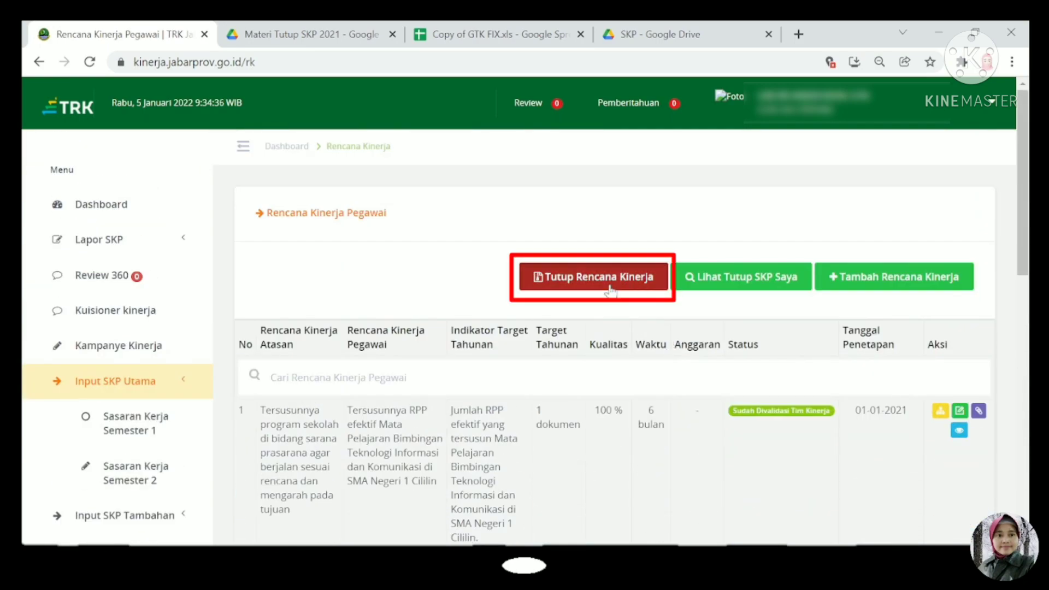
pyautogui.click(611, 289)
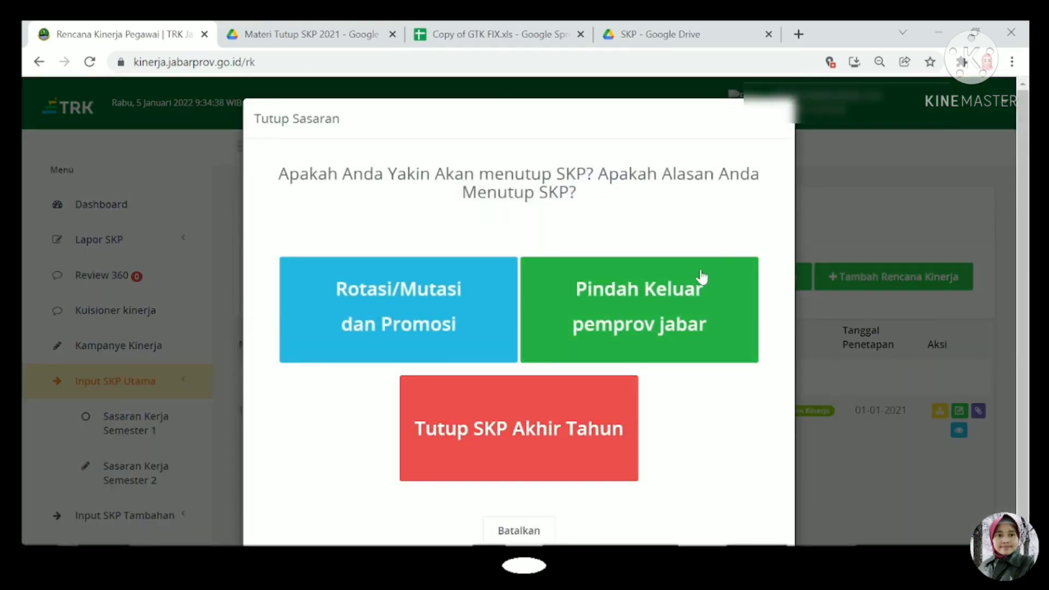
pyautogui.scroll(-1, 698, 276)
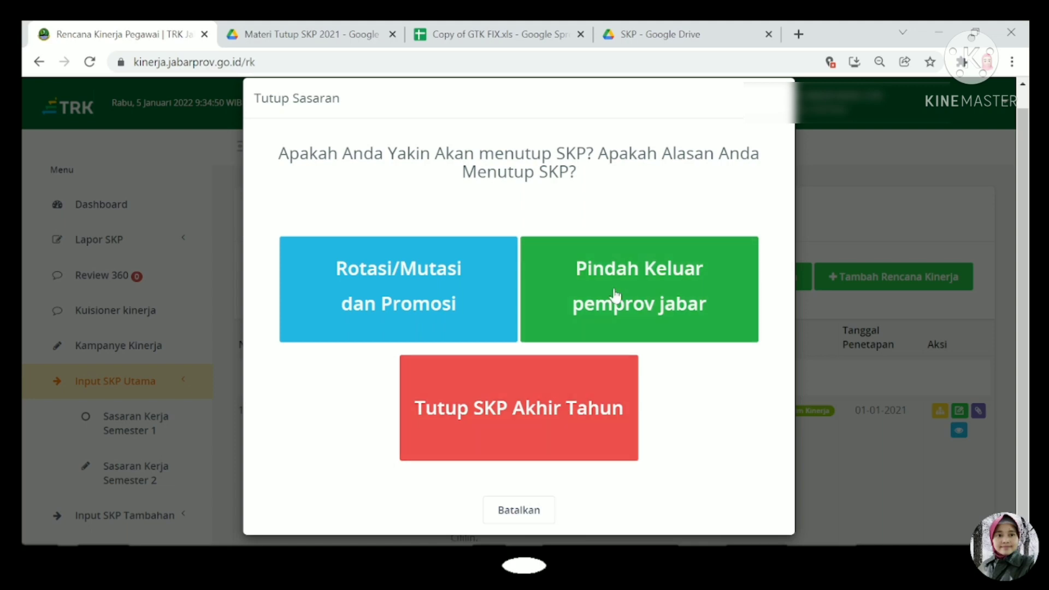
pyautogui.click(561, 415)
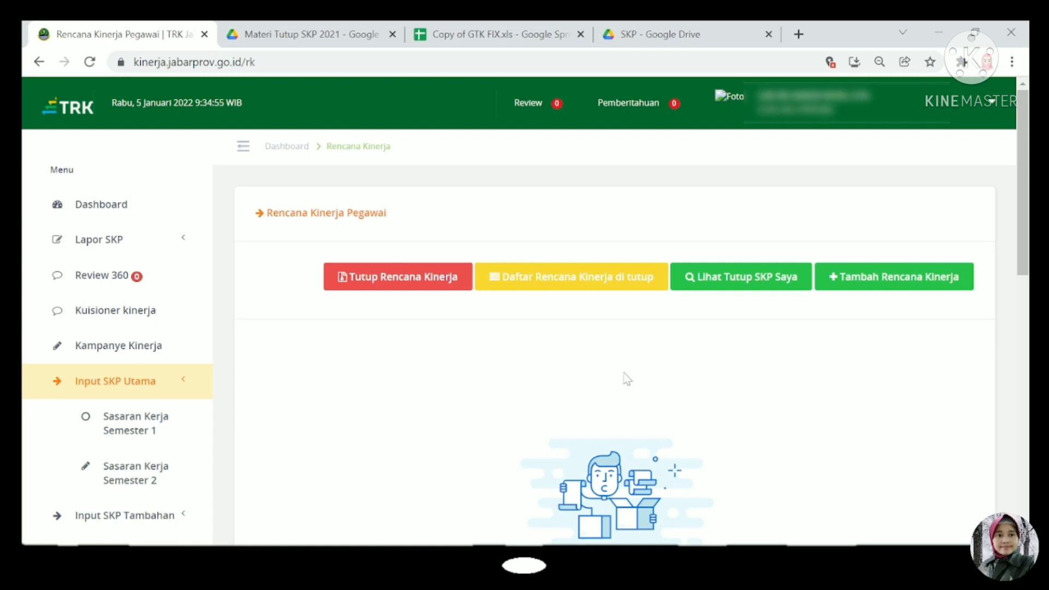
# - Open the list of closed performance plans, check its SKP, SKPD, period, supervisor and status details, and close it without submitting
pyautogui.scroll(-2, 626, 377)
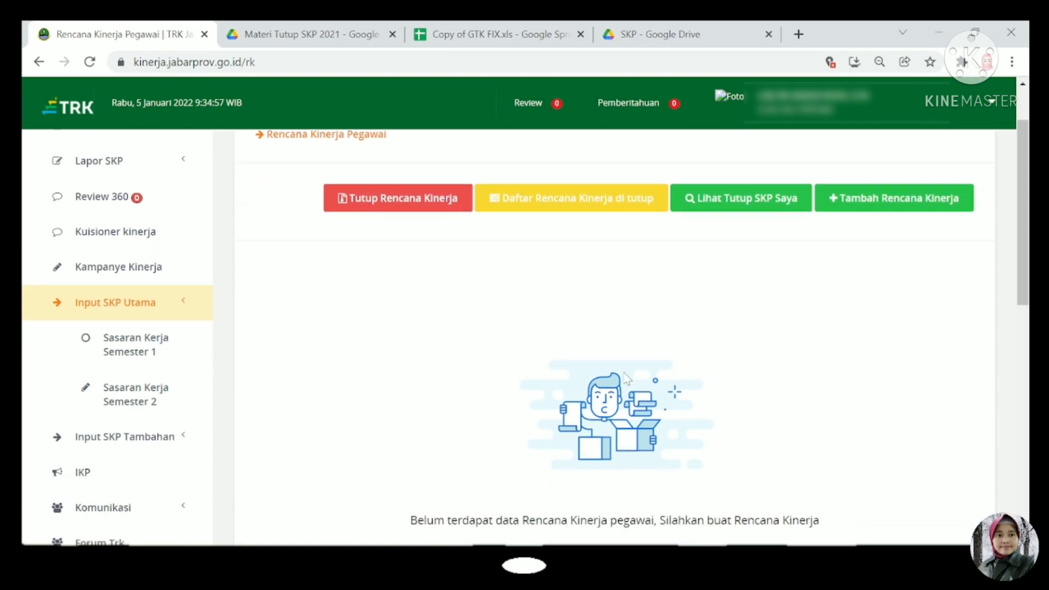
pyautogui.scroll(2, 625, 378)
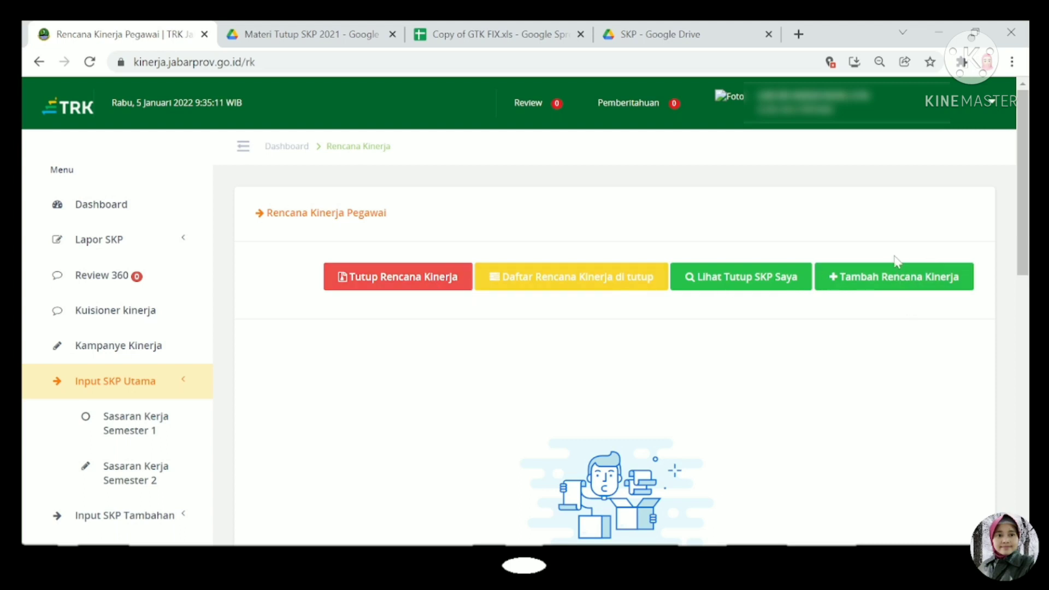
pyautogui.click(594, 279)
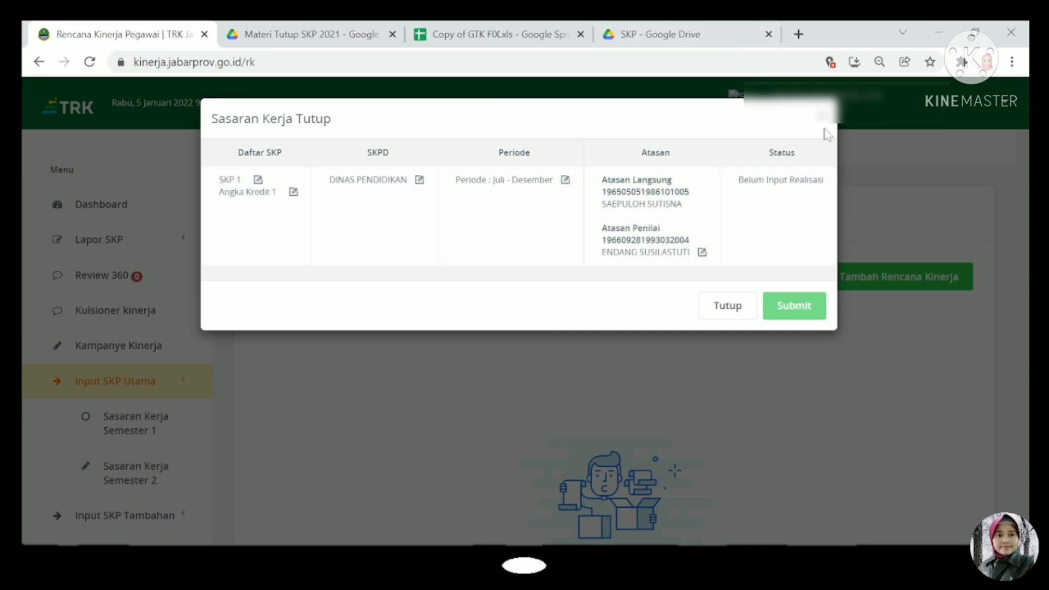
pyautogui.click(826, 125)
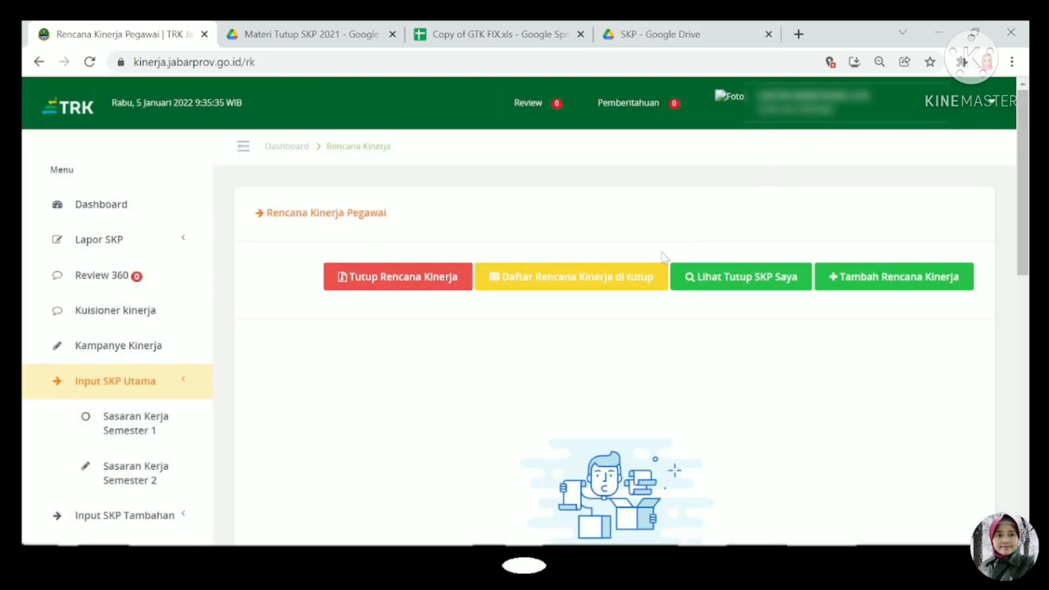
# - View the closed SKP records and examine the closing date, reason, supervisor and status of the Semester 1 and Semester 2 entries
pyautogui.click(746, 279)
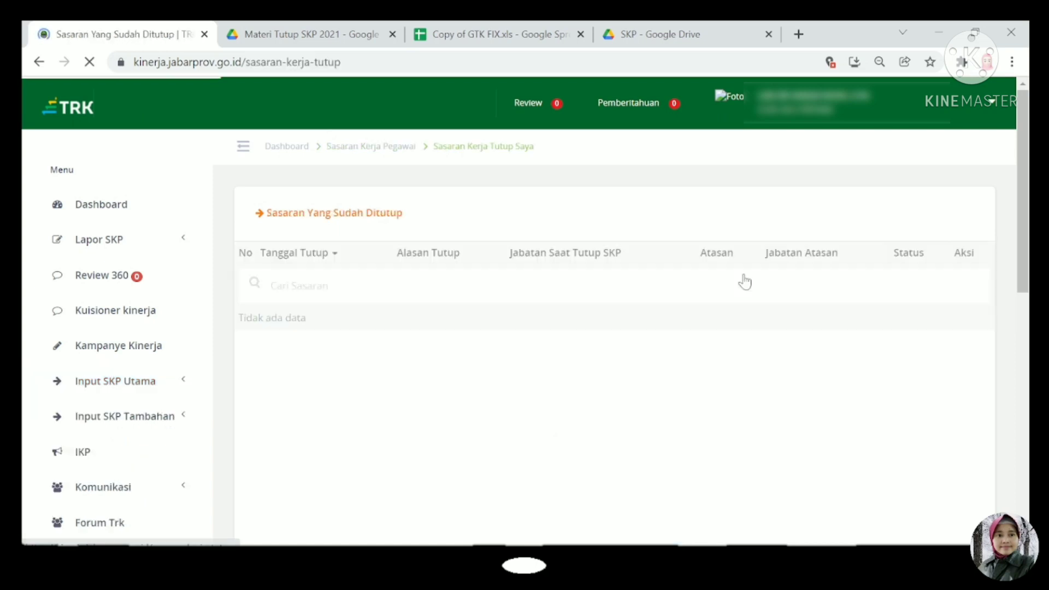
pyautogui.scroll(-3, 745, 281)
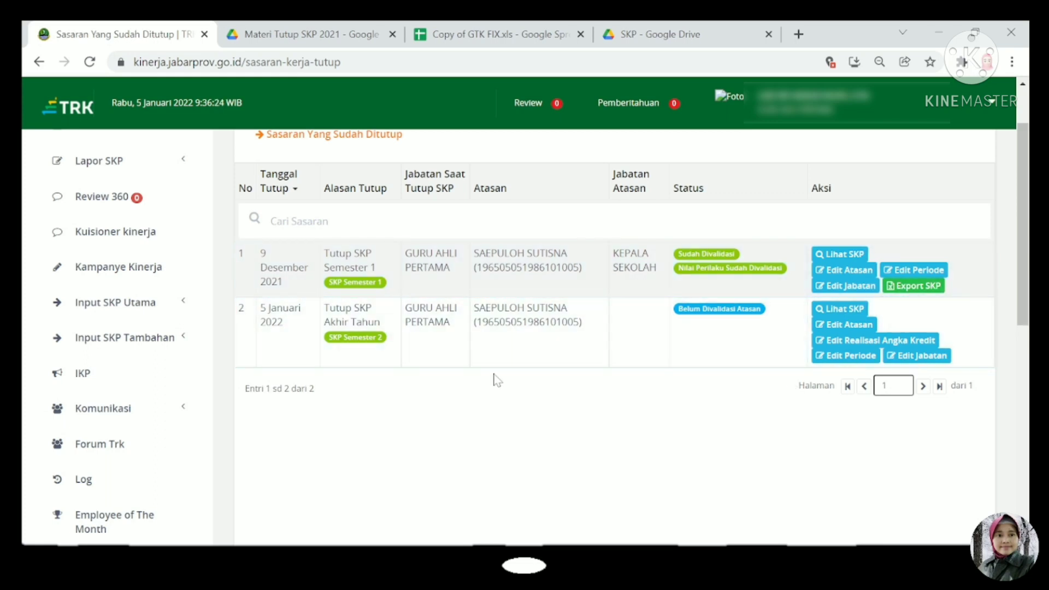
pyautogui.scroll(2, 492, 375)
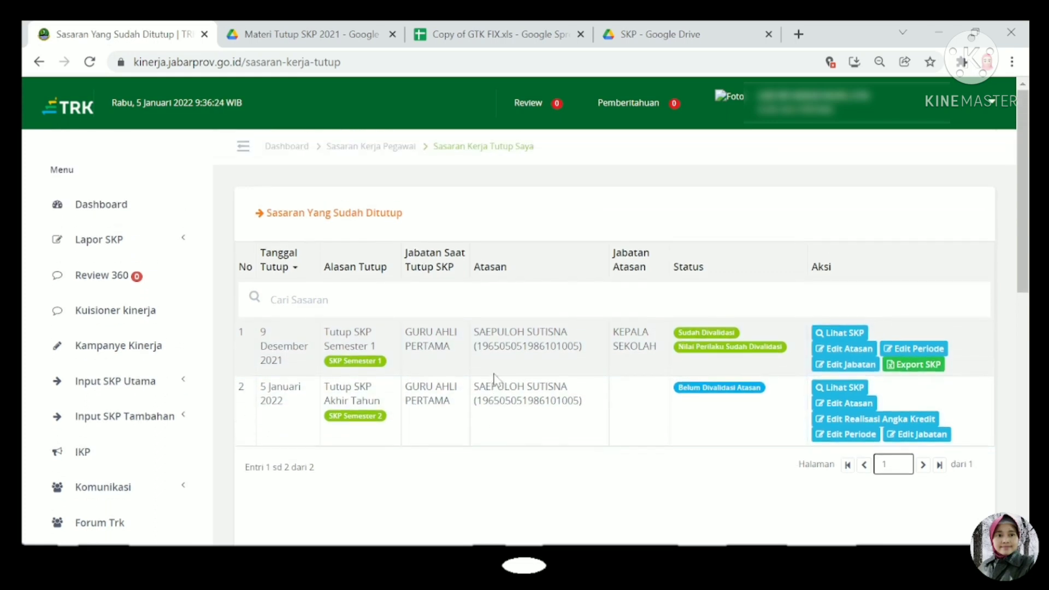
# - Open the Sasaran Kerja Pegawai page and look over its work target section
pyautogui.click(393, 148)
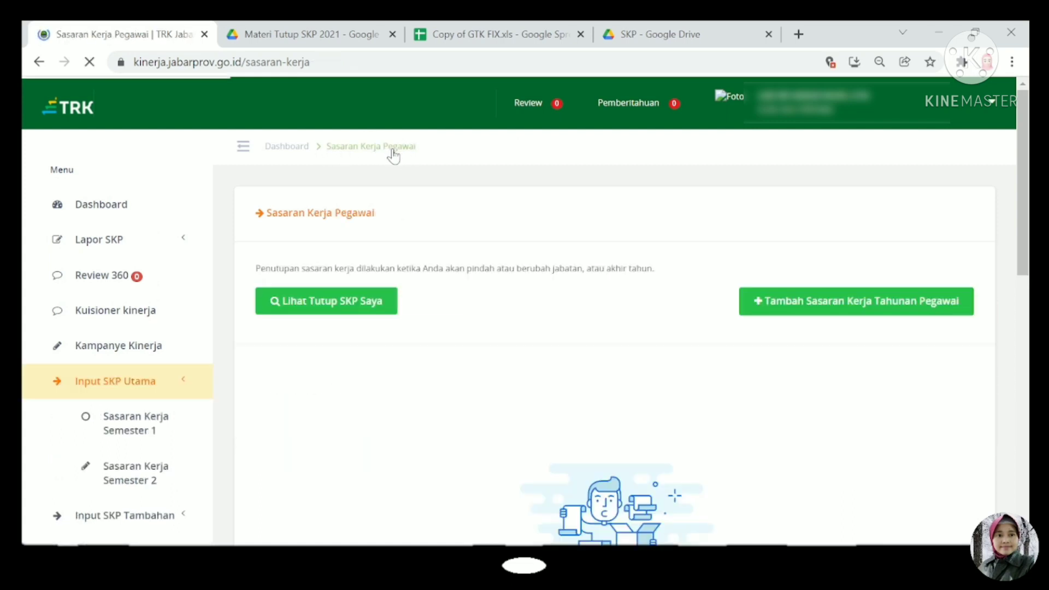
pyautogui.scroll(-1, 499, 274)
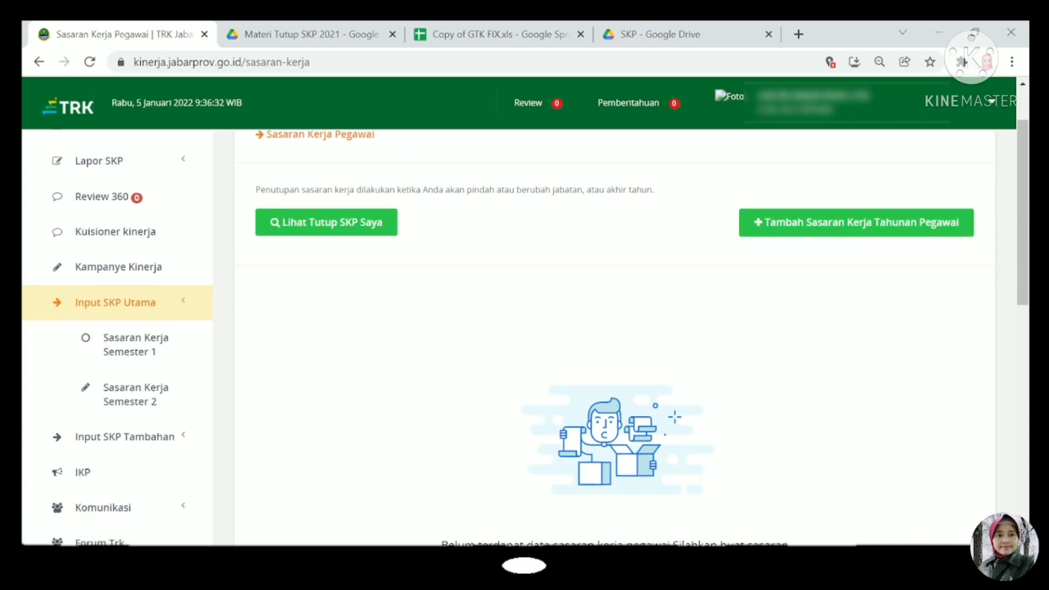
pyautogui.scroll(1, 499, 275)
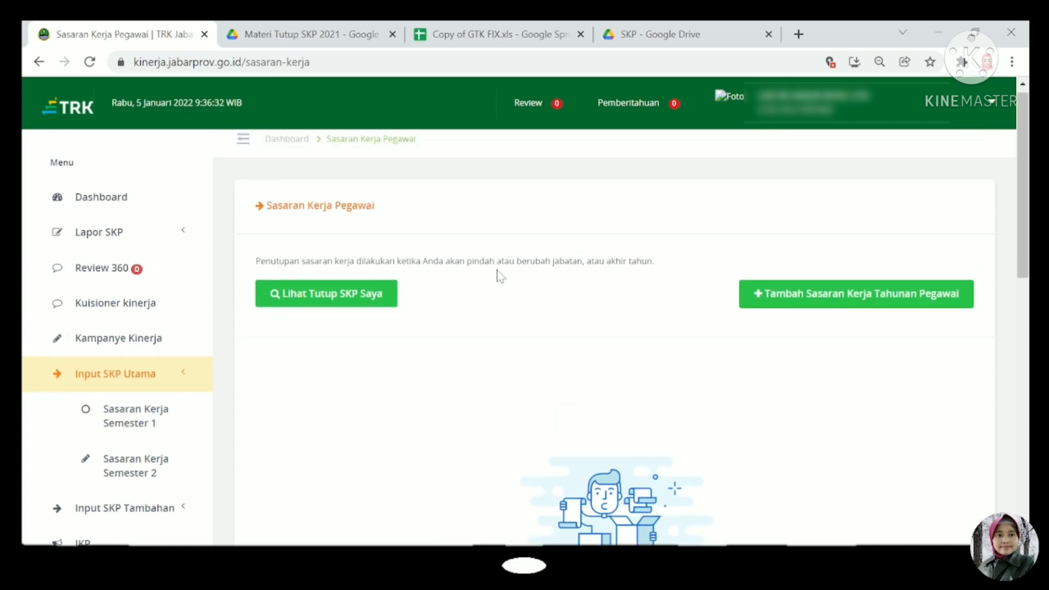
# - Open the closed SKP list and review the Semester 2 SKP's target, realisation and assessor supervisor details, closing the form without saving
pyautogui.click(324, 311)
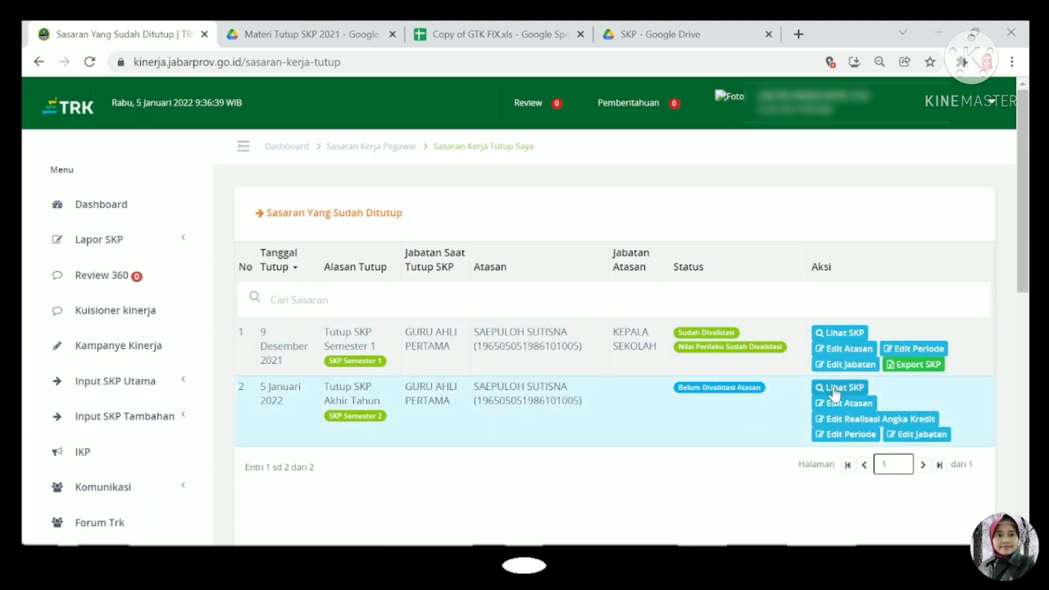
pyautogui.click(856, 405)
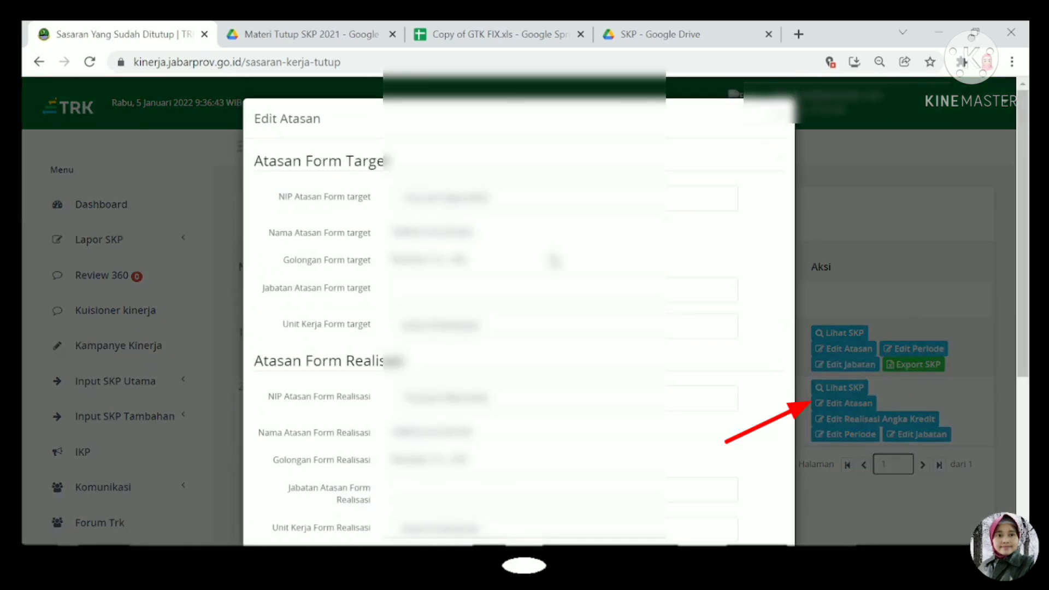
pyautogui.scroll(-2, 520, 311)
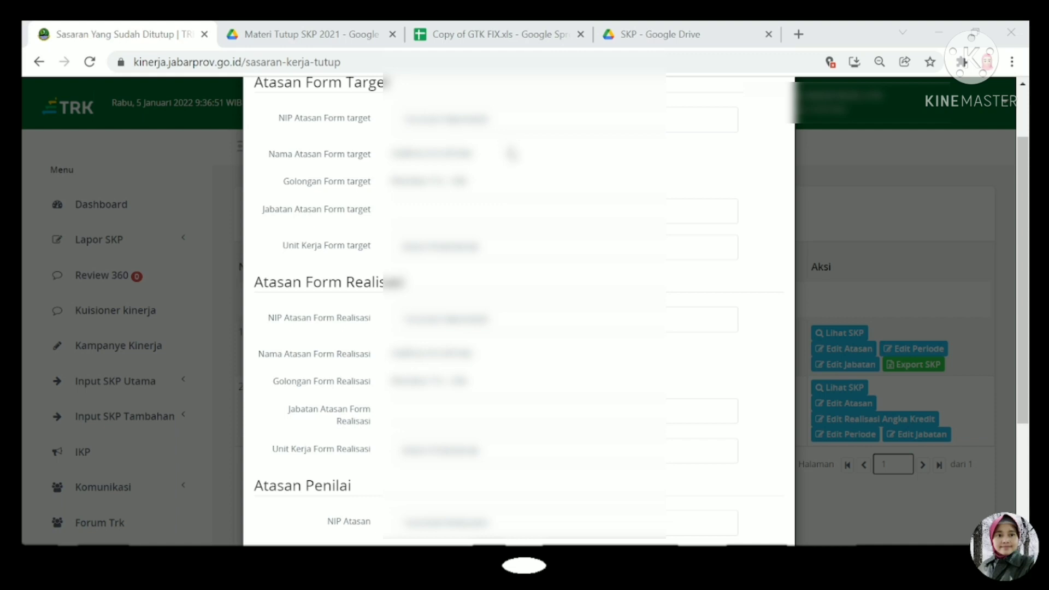
pyautogui.scroll(-4, 512, 154)
pyautogui.scroll(2, 512, 154)
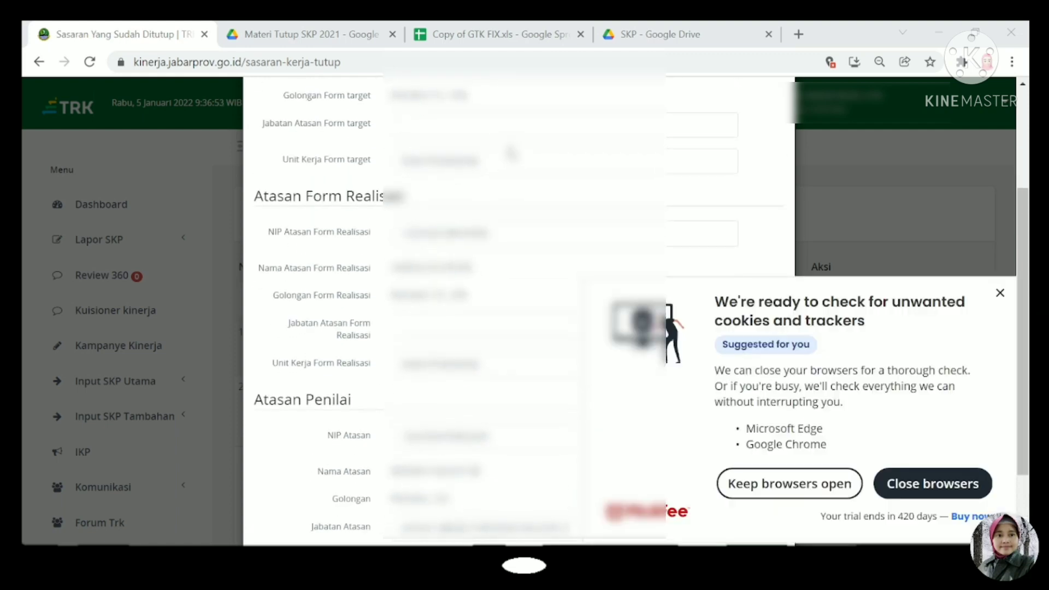
pyautogui.click(1002, 296)
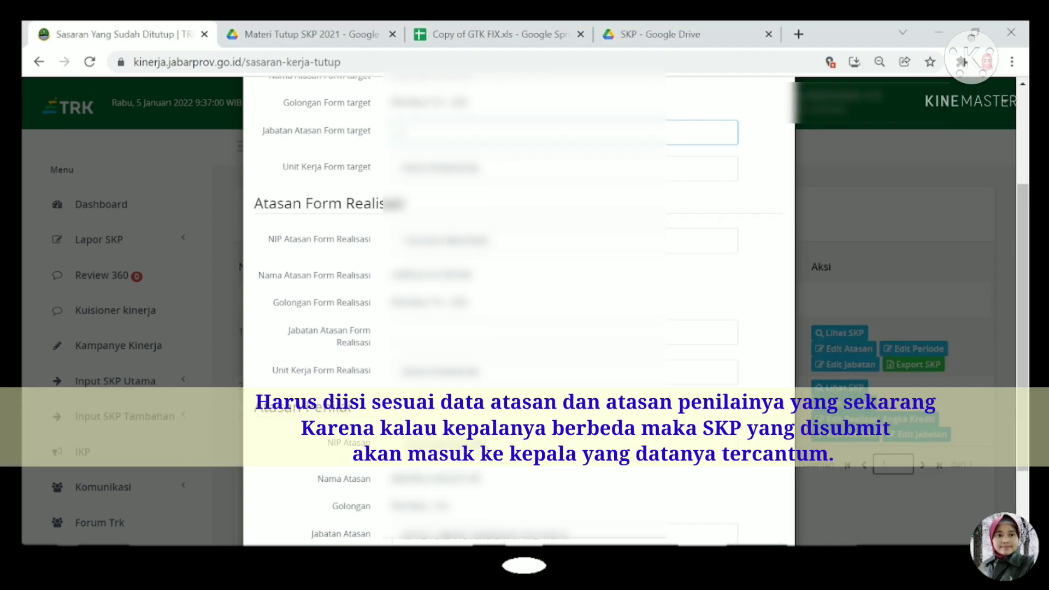
pyautogui.scroll(2, 520, 285)
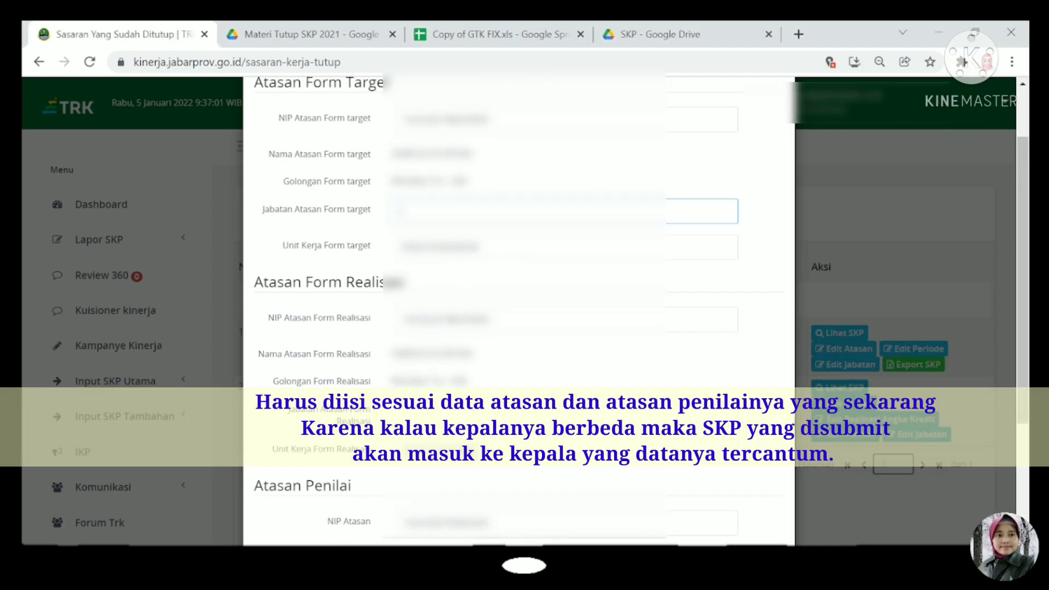
pyautogui.scroll(2, 519, 306)
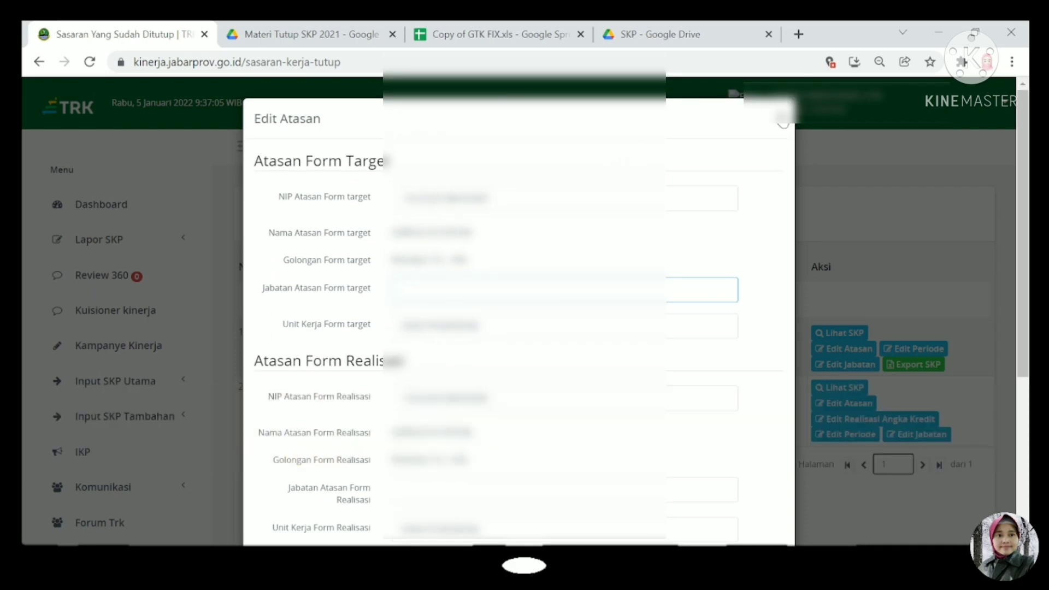
pyautogui.click(782, 119)
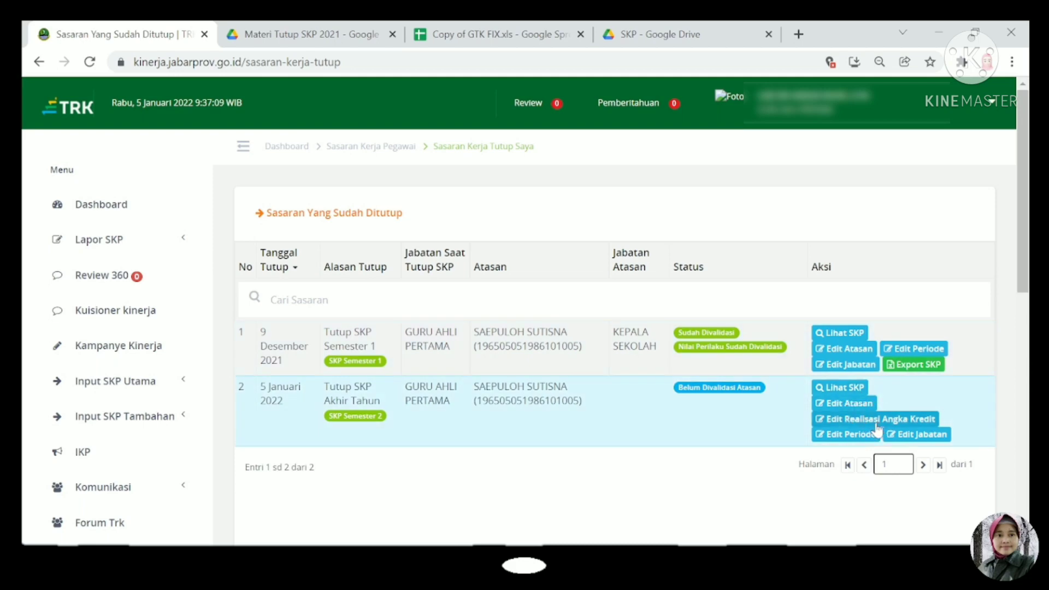
# - Open the Semester 2 SKP's credit score realisation list and examine the credit, realisation and evidence entries of every work plan
pyautogui.click(869, 419)
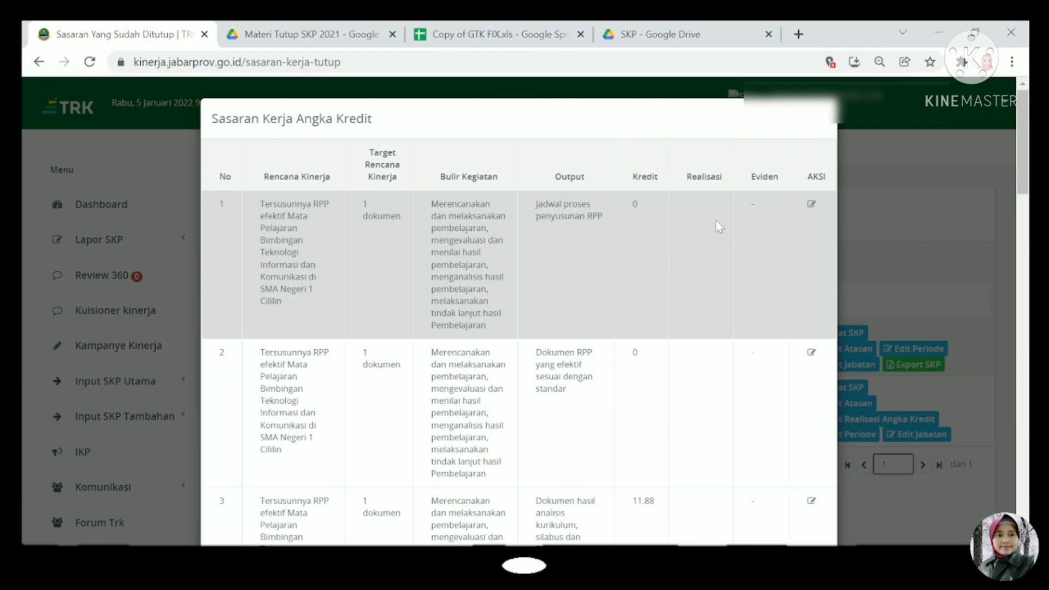
pyautogui.scroll(-3, 657, 284)
pyautogui.scroll(-15, 657, 285)
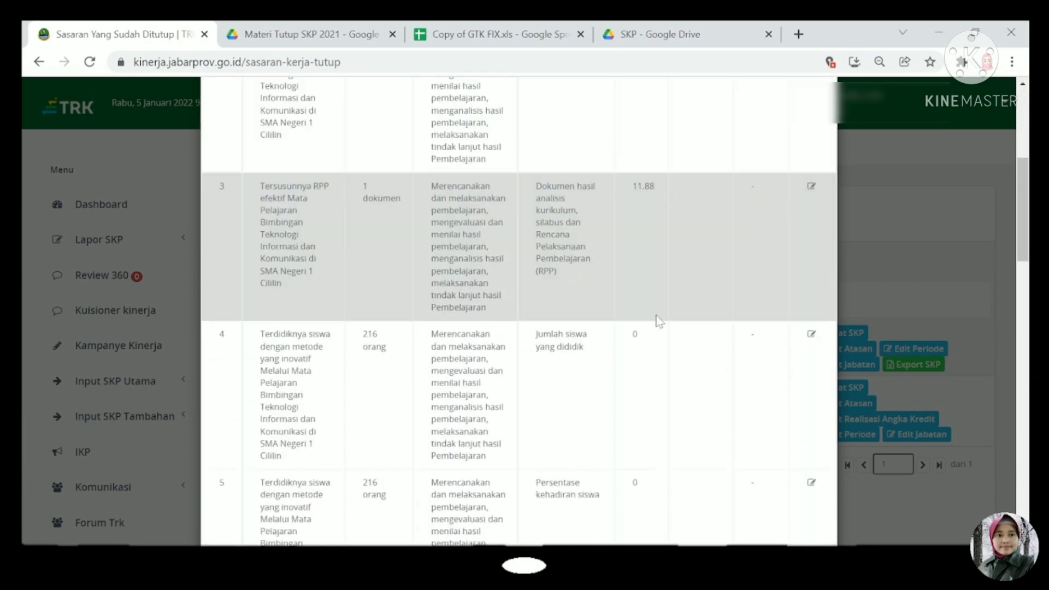
pyautogui.scroll(-8, 657, 332)
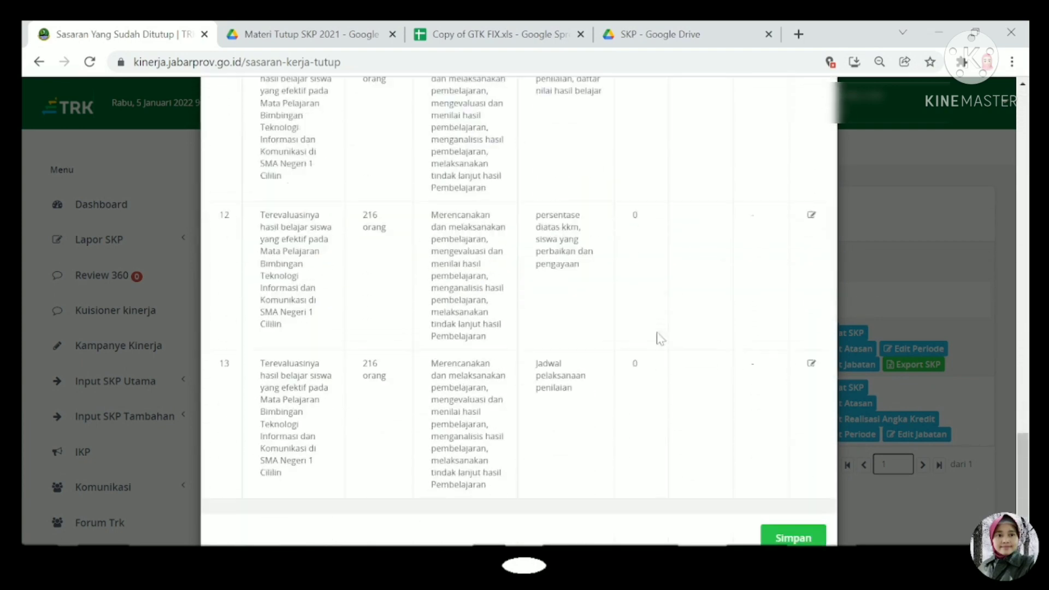
pyautogui.scroll(20, 657, 332)
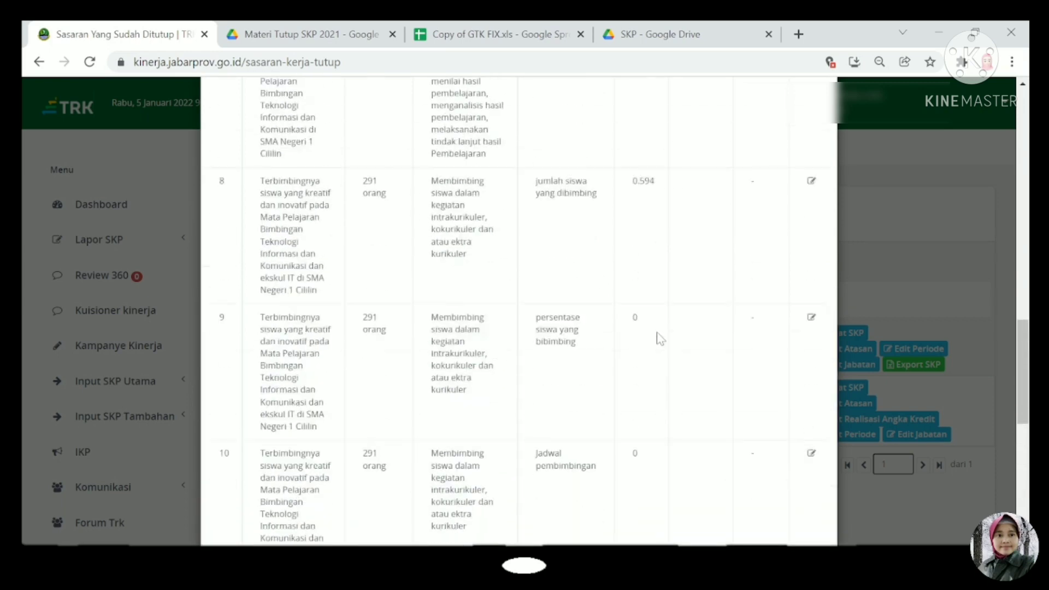
pyautogui.scroll(6, 657, 332)
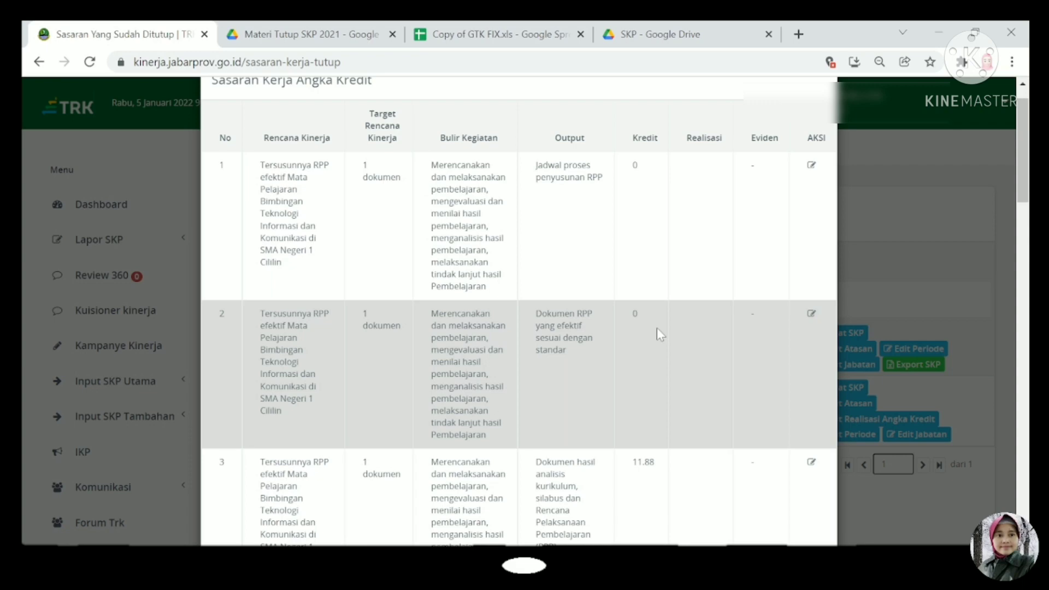
pyautogui.scroll(-15, 657, 328)
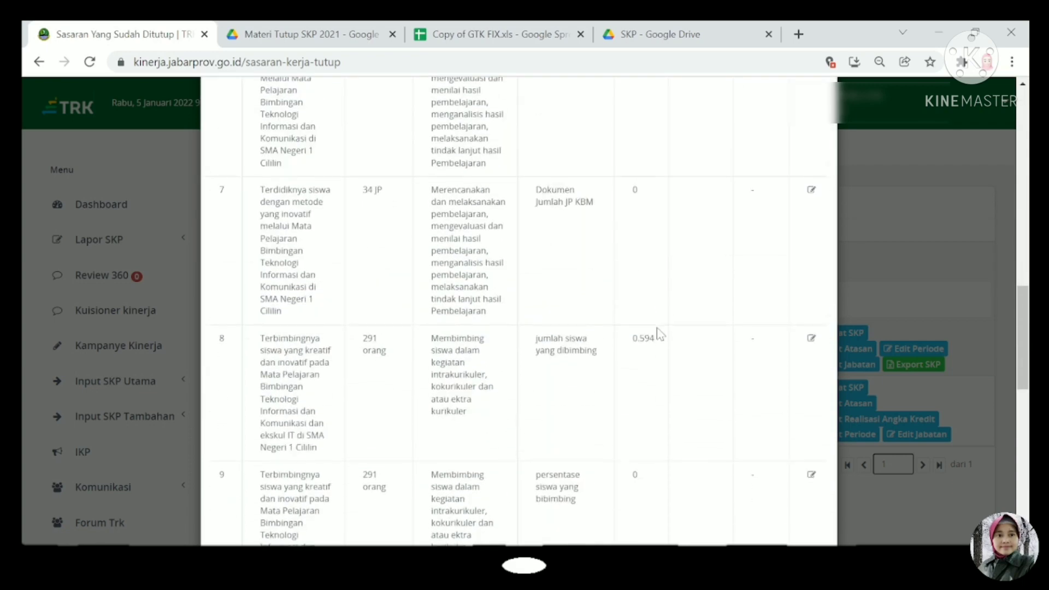
pyautogui.scroll(-12, 657, 327)
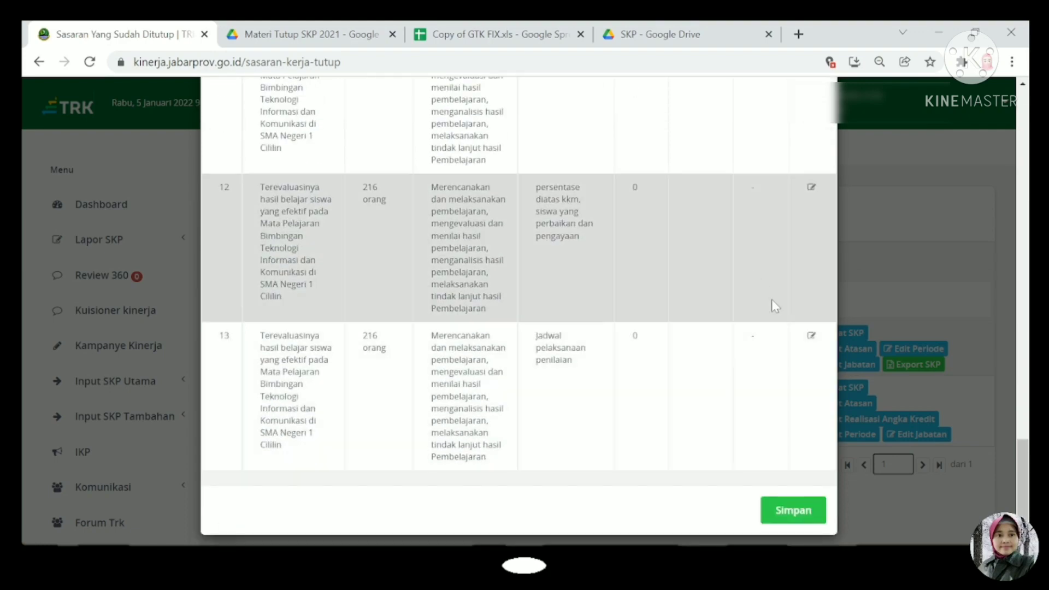
pyautogui.scroll(15, 772, 300)
pyautogui.scroll(10, 771, 301)
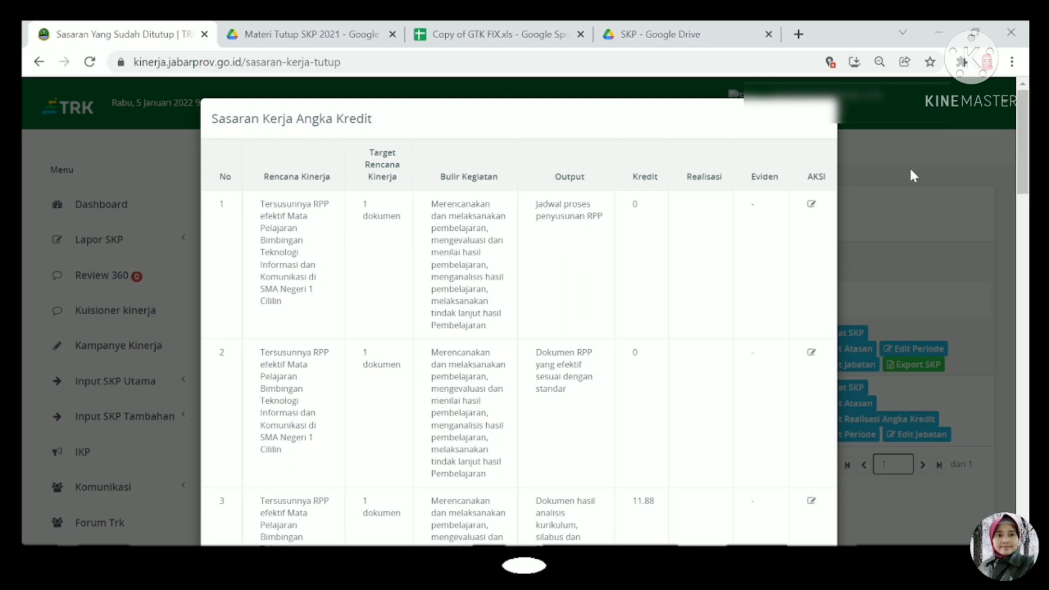
pyautogui.scroll(-10, 877, 266)
pyautogui.scroll(-15, 877, 290)
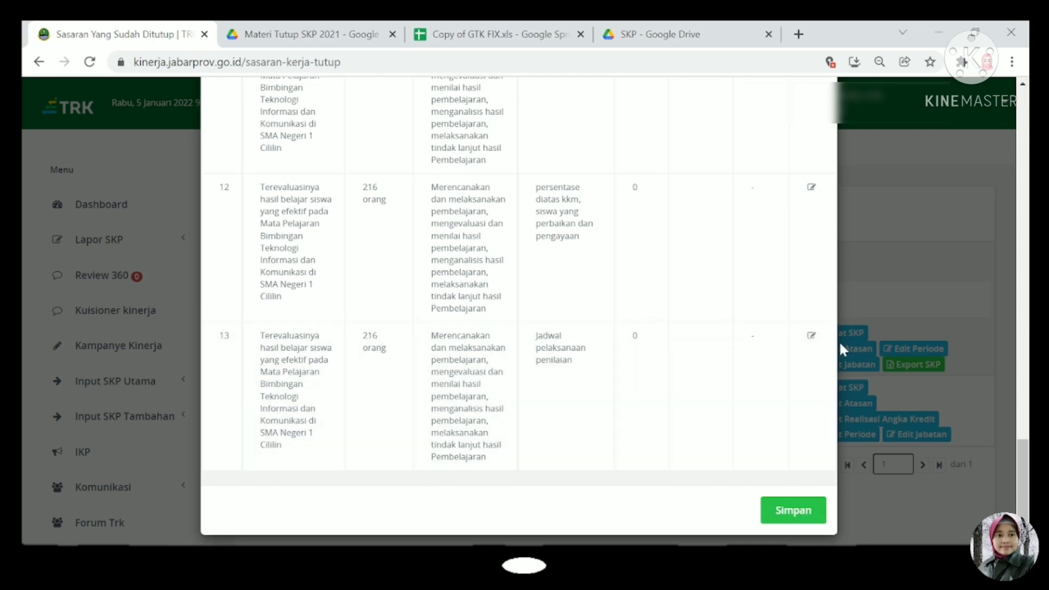
# - View the credit realisation form of item 13, close it without entering anything, and save the credit score list
pyautogui.click(812, 337)
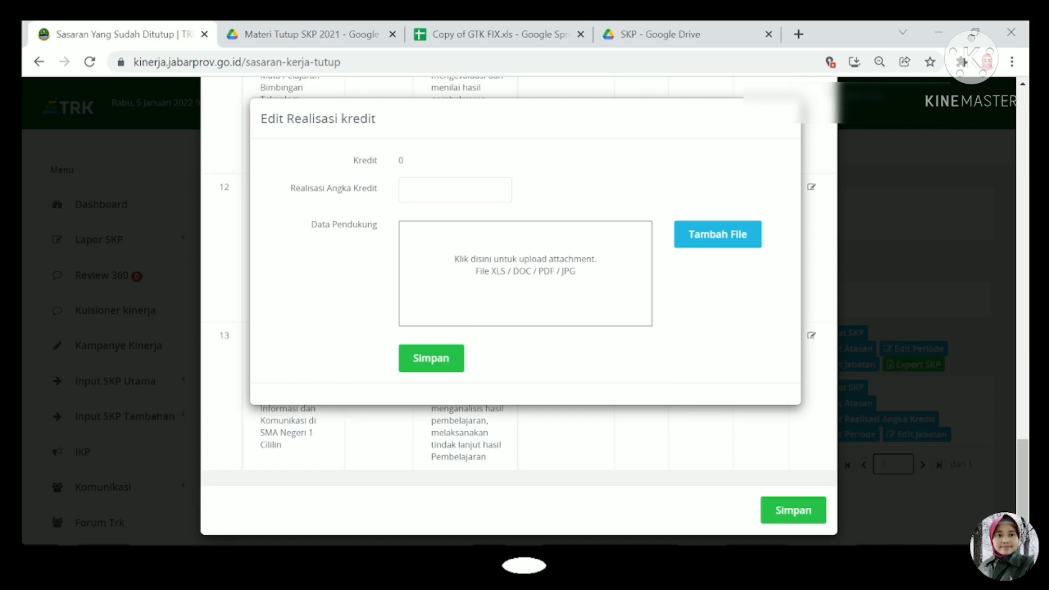
pyautogui.press('Escape')
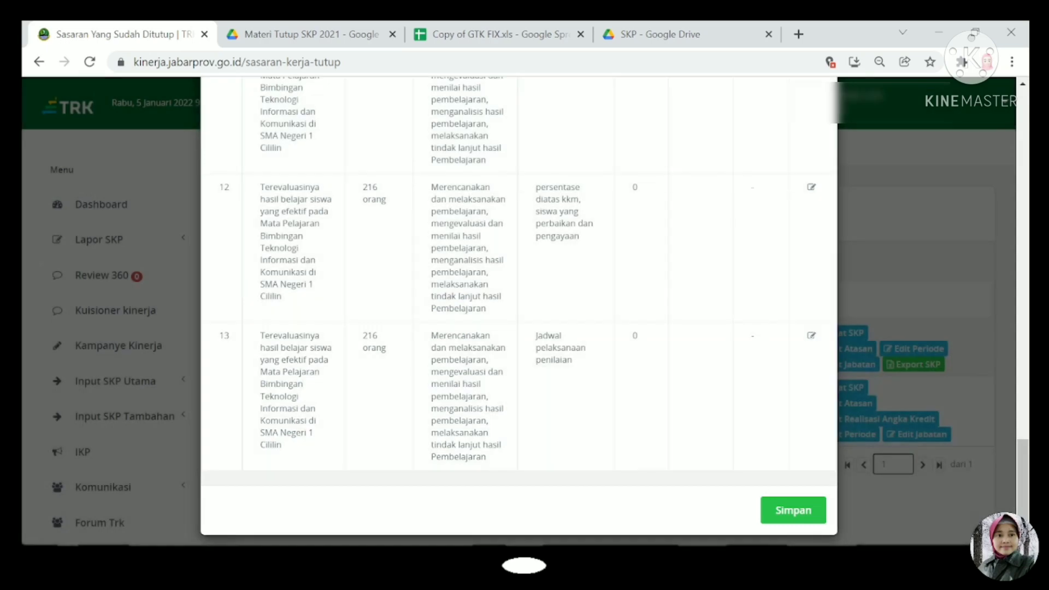
pyautogui.click(817, 511)
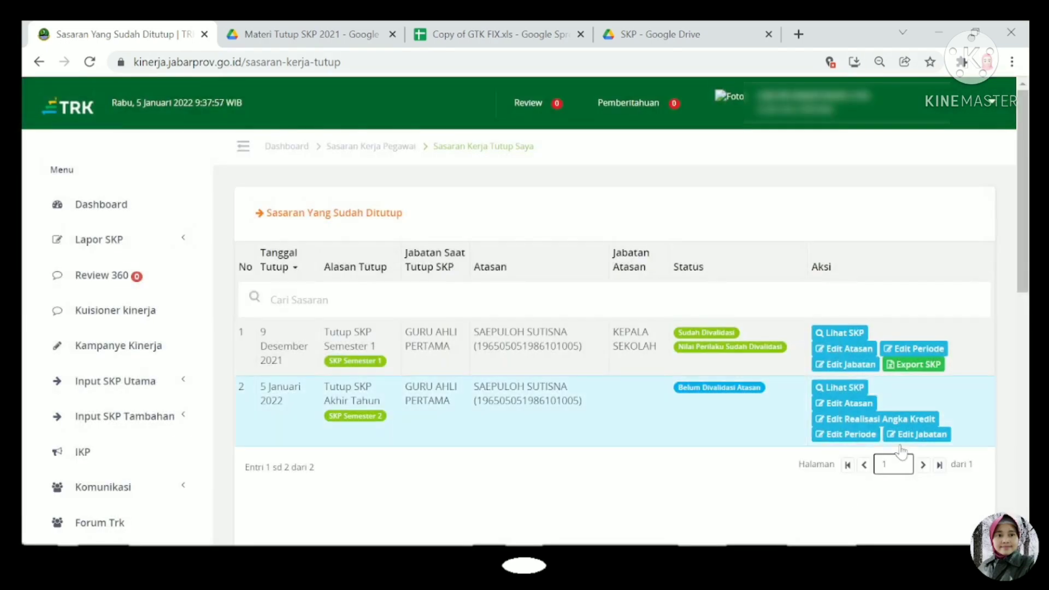
# - Save the Semester 2 SKP's period as Juli to Desember and set the work unit in its position details to SMA NEGERI 1 CILILIN
pyautogui.click(855, 437)
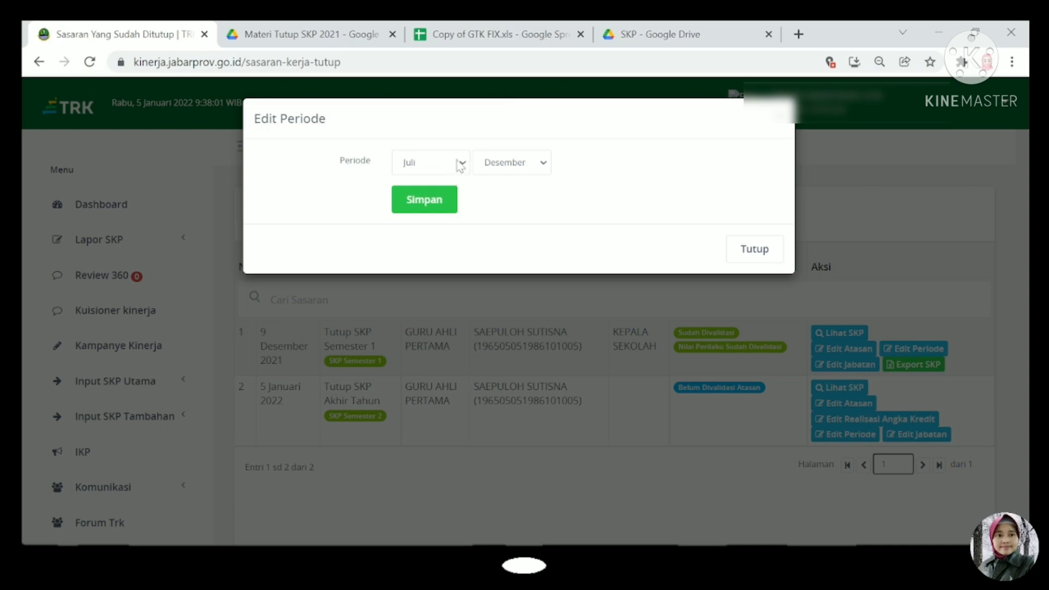
pyautogui.click(453, 207)
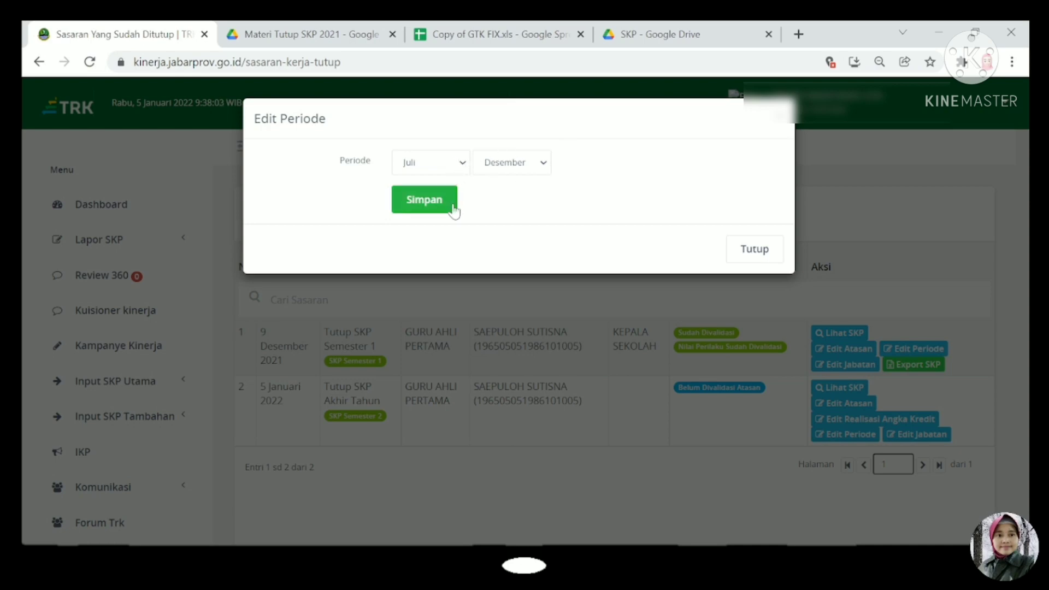
pyautogui.click(923, 434)
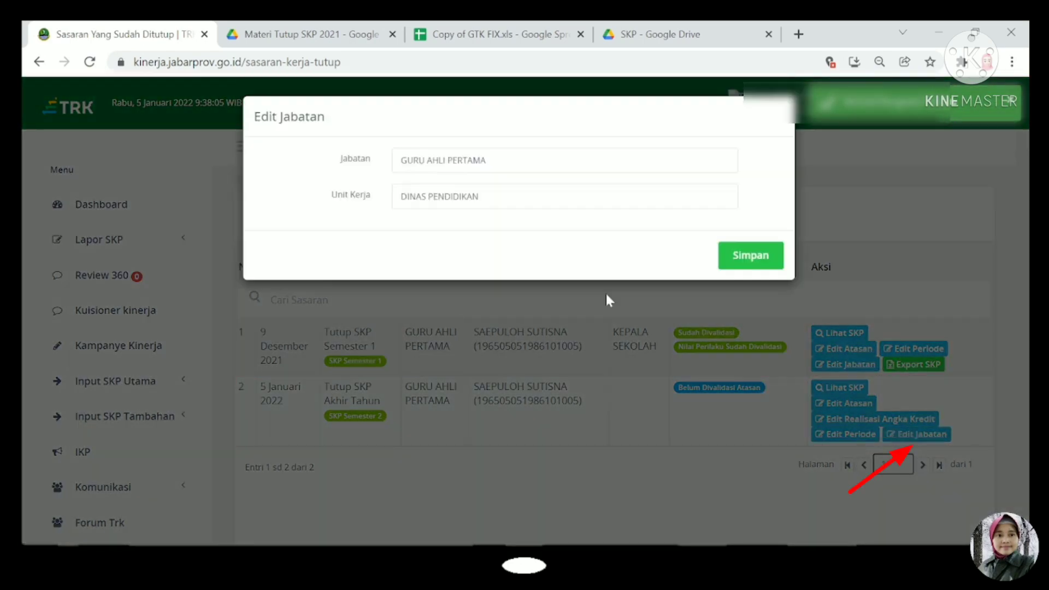
pyautogui.moveTo(479, 198); pyautogui.dragTo(387, 228)
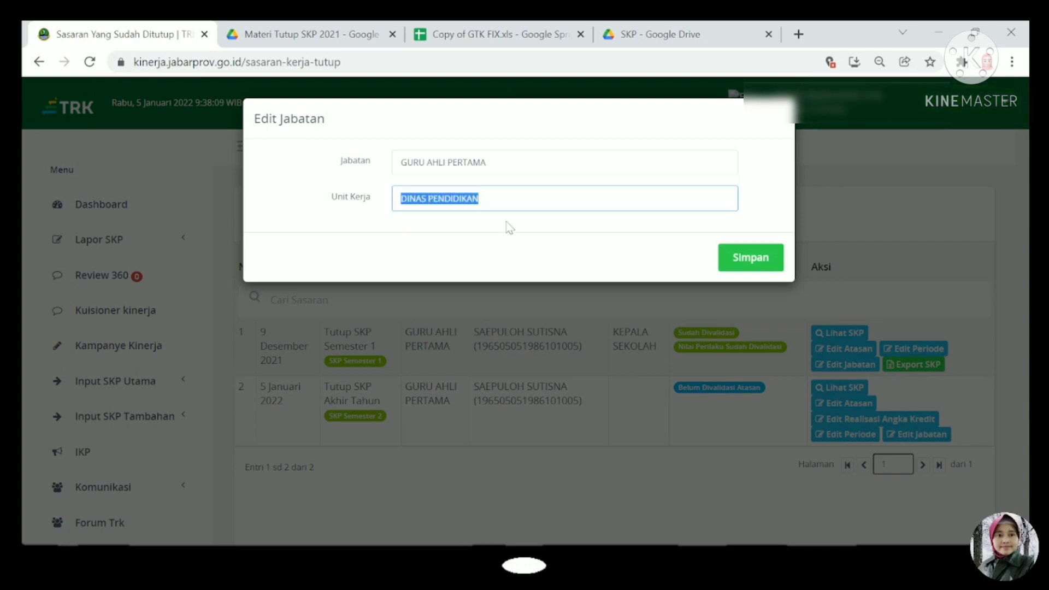
pyautogui.write('SMA NEGERI 1')
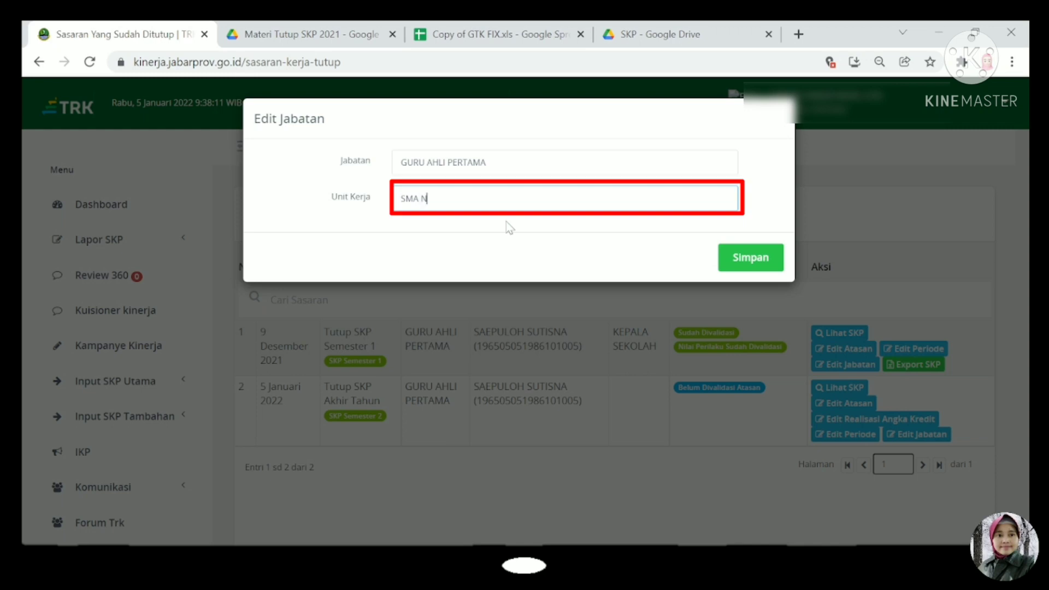
pyautogui.write(' CILILIN')
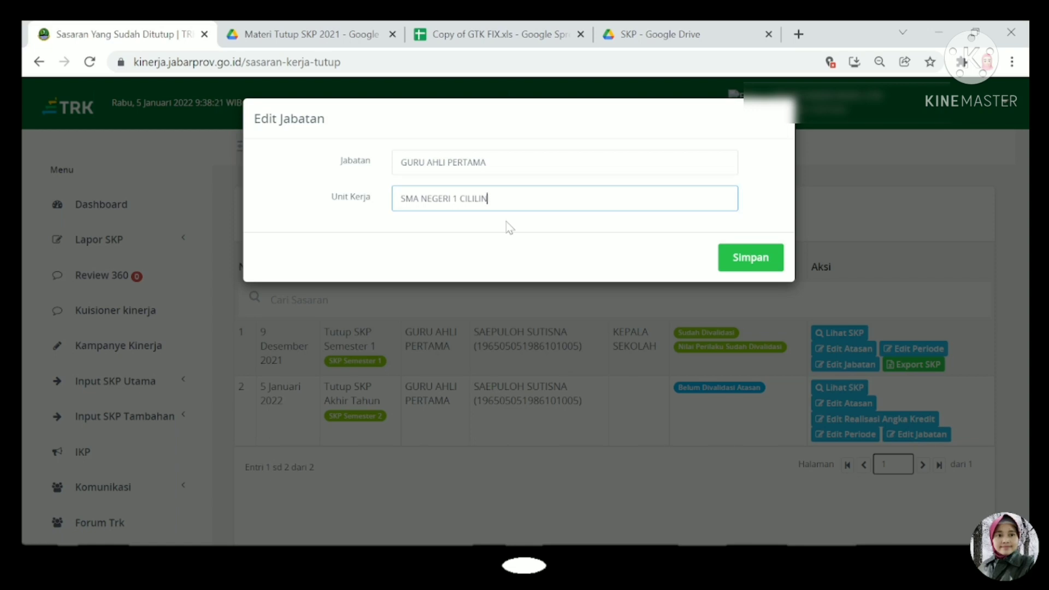
pyautogui.click(766, 257)
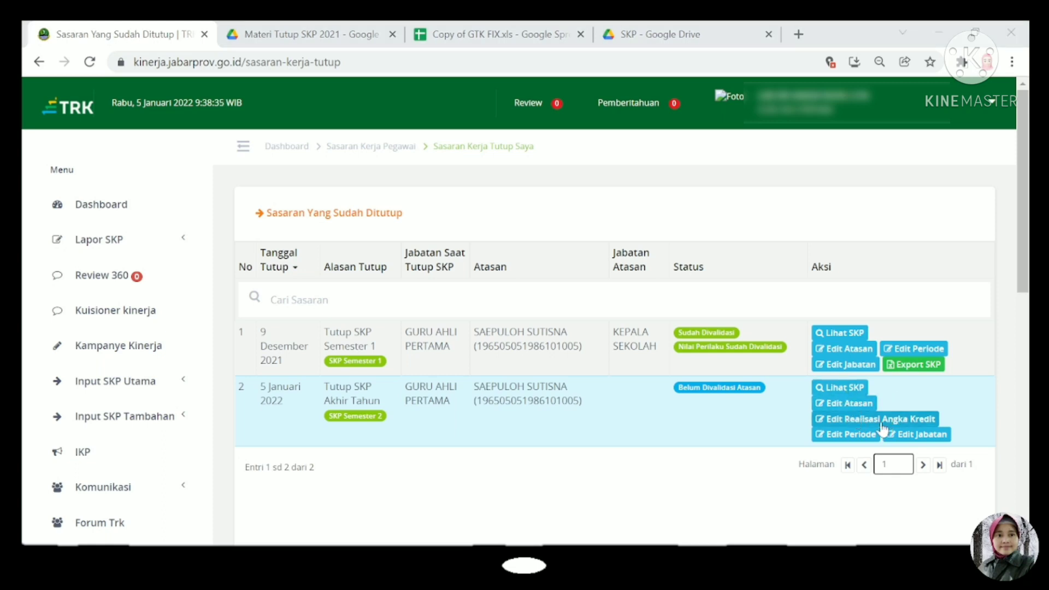
pyautogui.click(1001, 354)
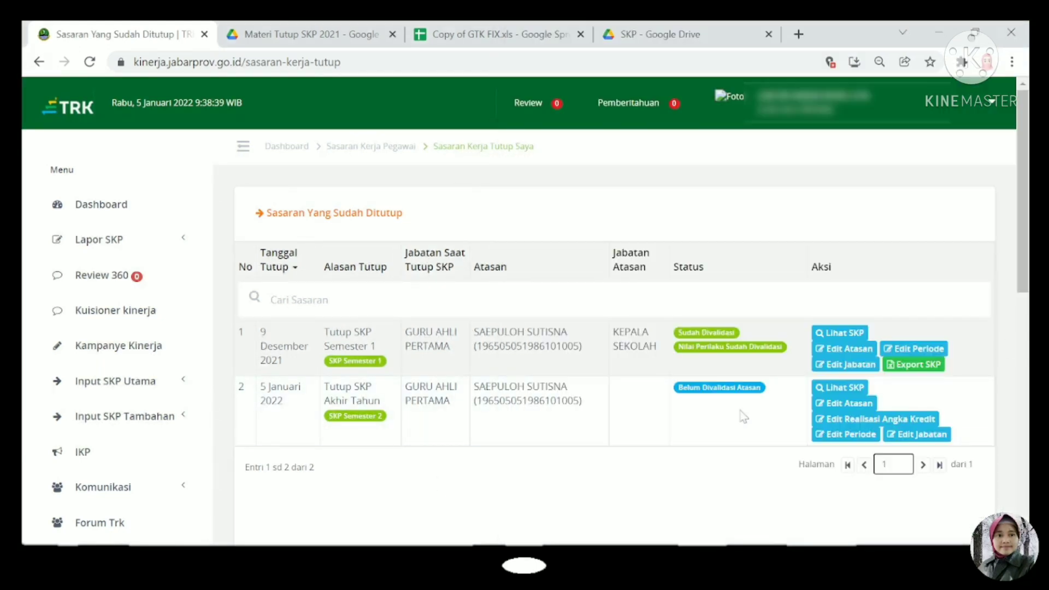
# - View the closed Semester 2 SKP, check each work target's output, time and validation status, and close it
pyautogui.click(839, 387)
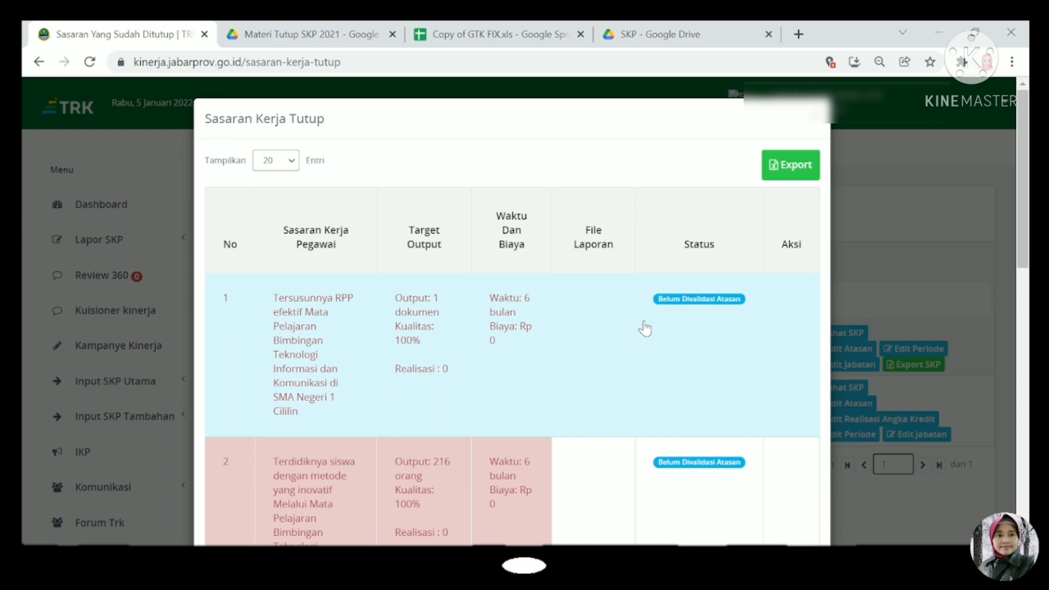
pyautogui.scroll(-10, 646, 329)
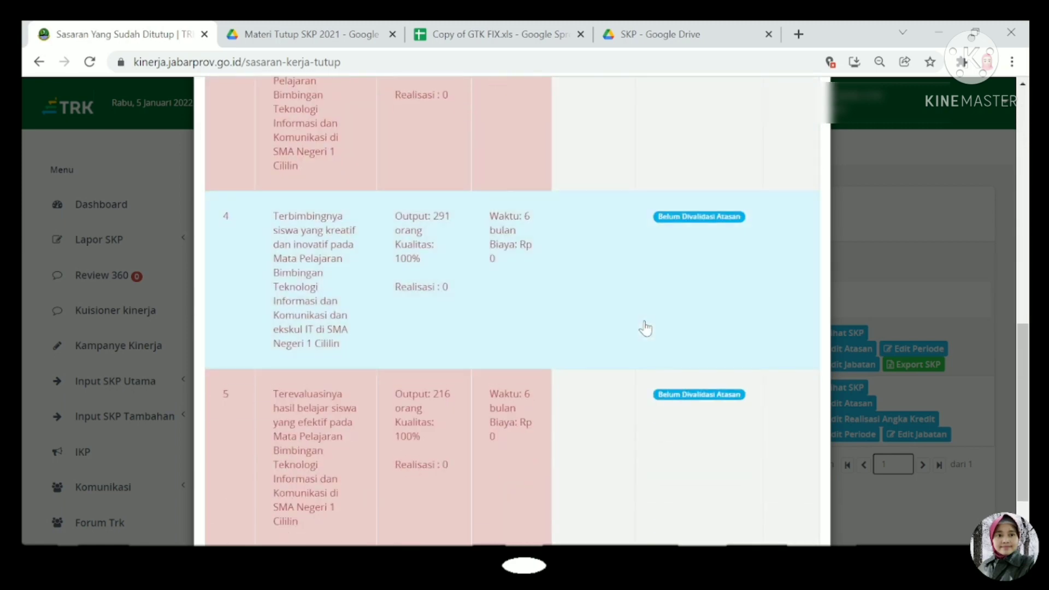
pyautogui.scroll(-2, 645, 329)
pyautogui.scroll(7, 722, 320)
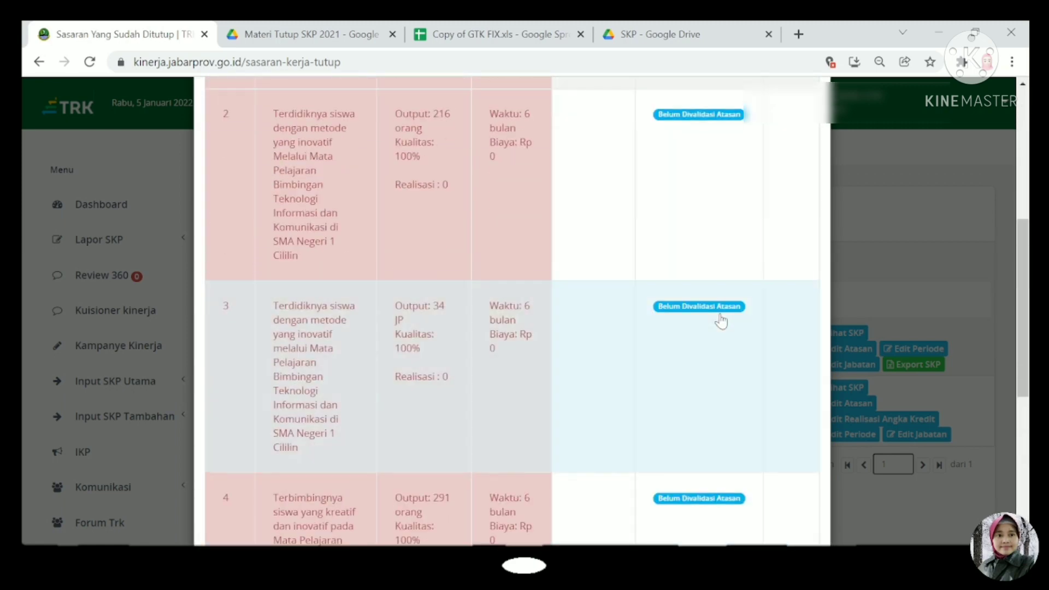
pyautogui.scroll(6, 721, 323)
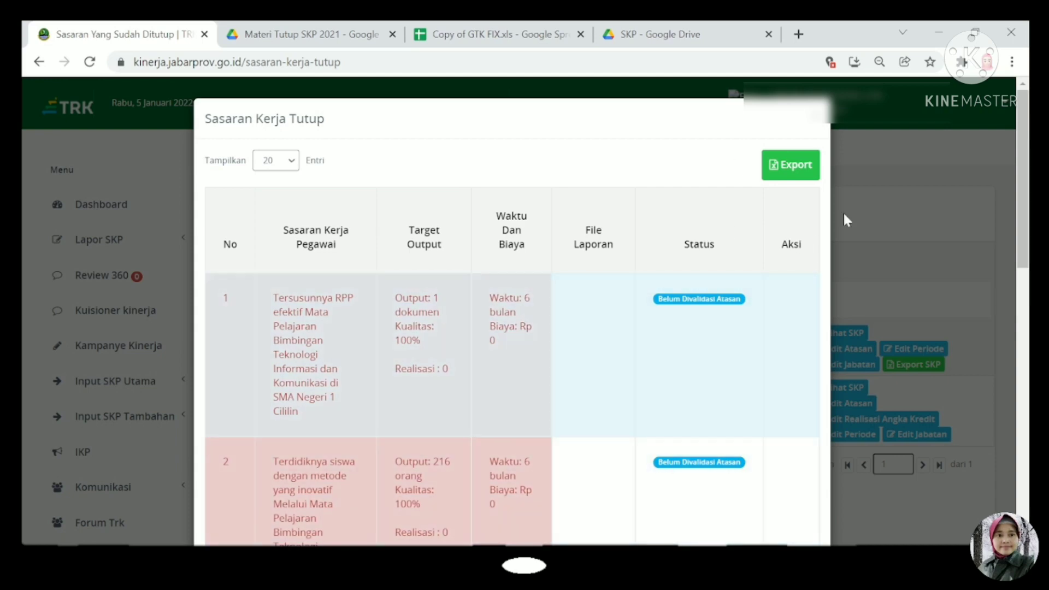
pyautogui.click(817, 120)
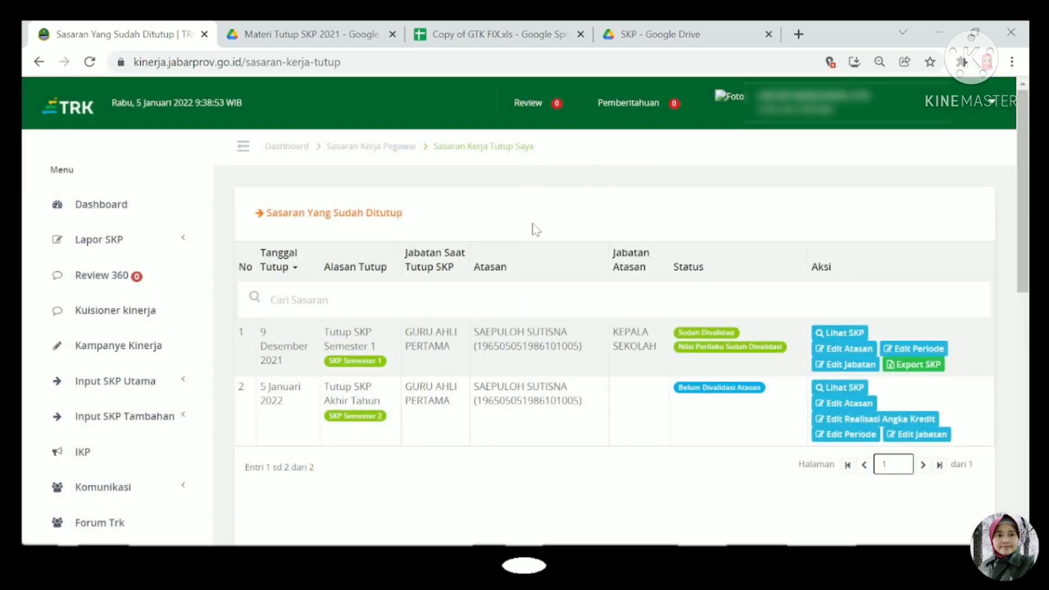
# - Go to the Semester 2 work plans under the main SKP input and show the list of closed work plans
pyautogui.scroll(-5, 533, 218)
pyautogui.scroll(6, 534, 229)
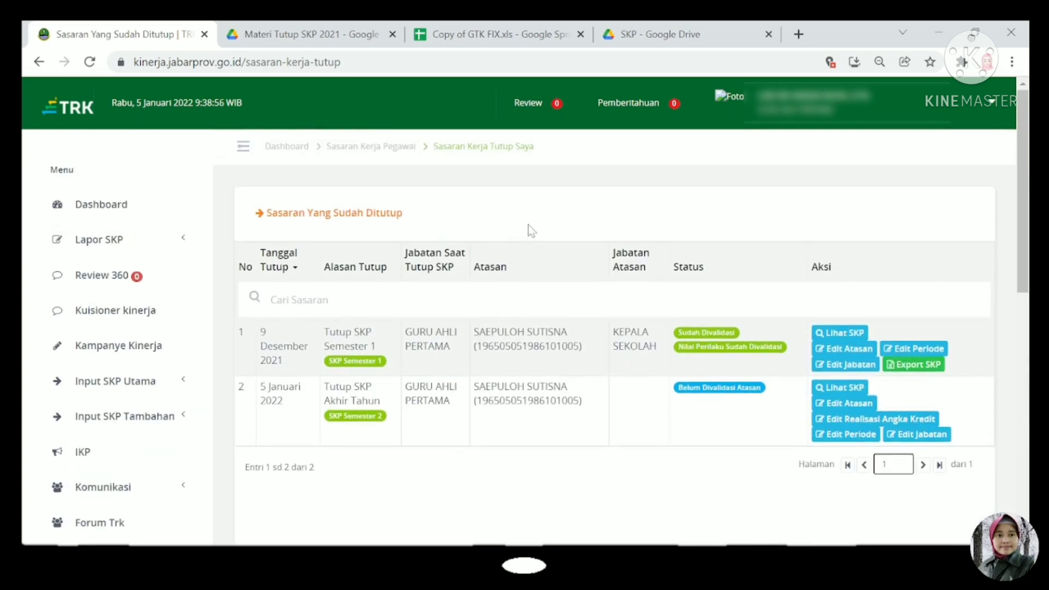
pyautogui.click(166, 384)
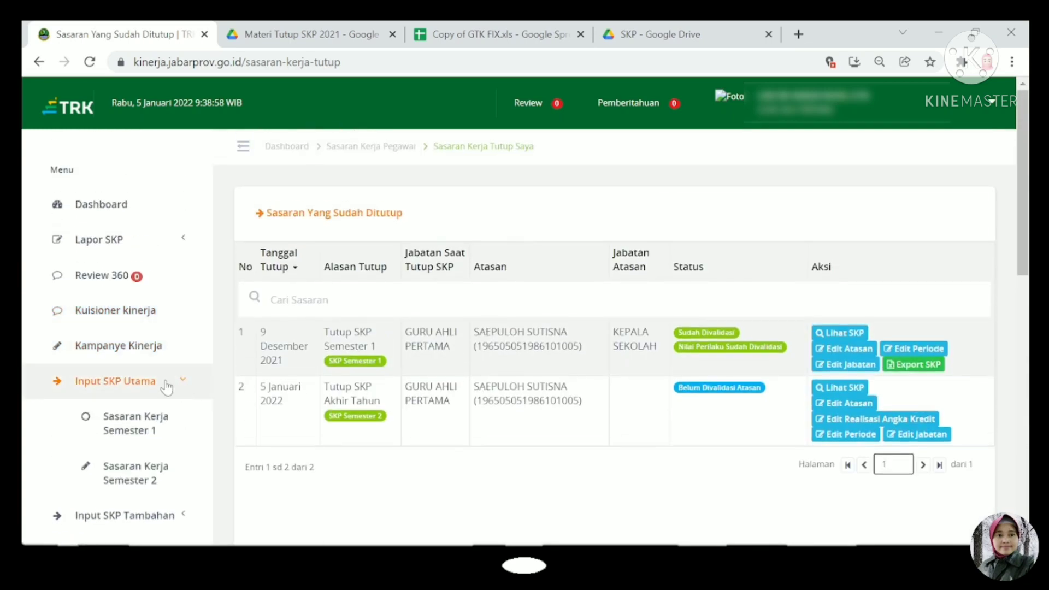
pyautogui.click(139, 481)
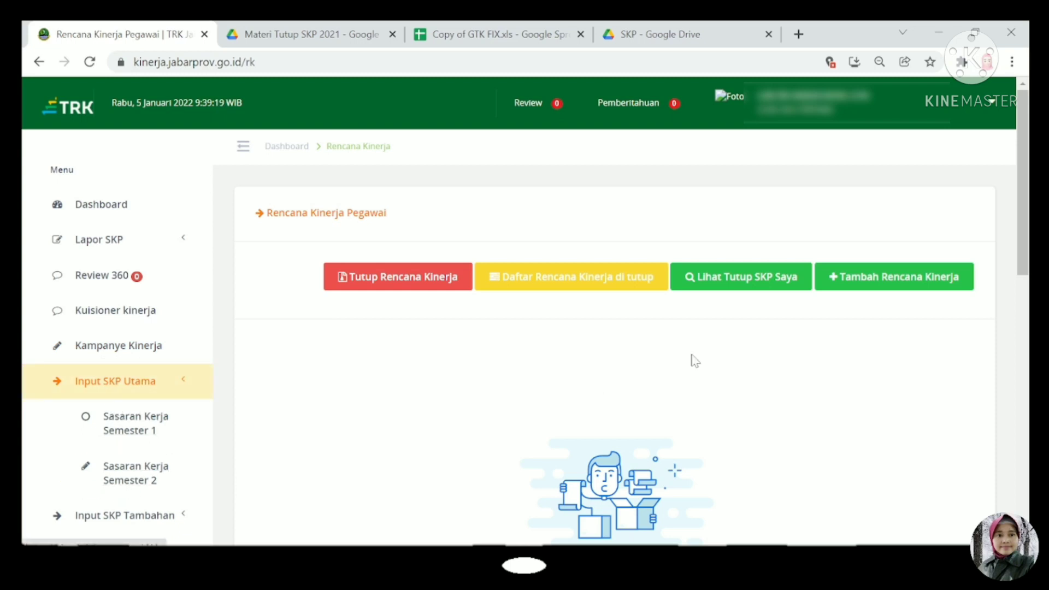
pyautogui.click(600, 276)
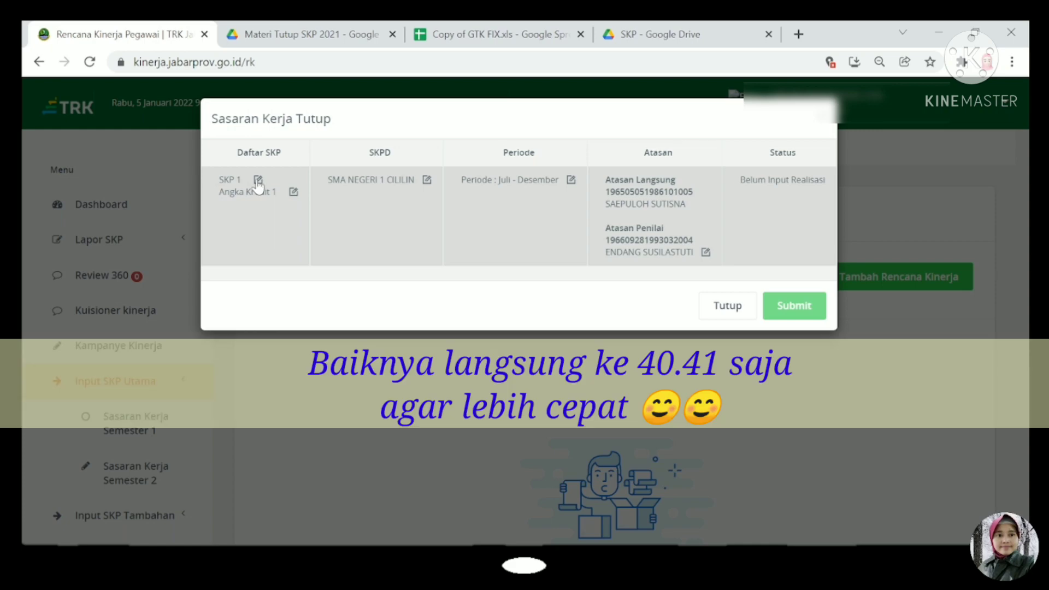
# - Open SKP 1's realisation table for editing and examine the targets, realisation columns and available actions of every work target
pyautogui.click(258, 181)
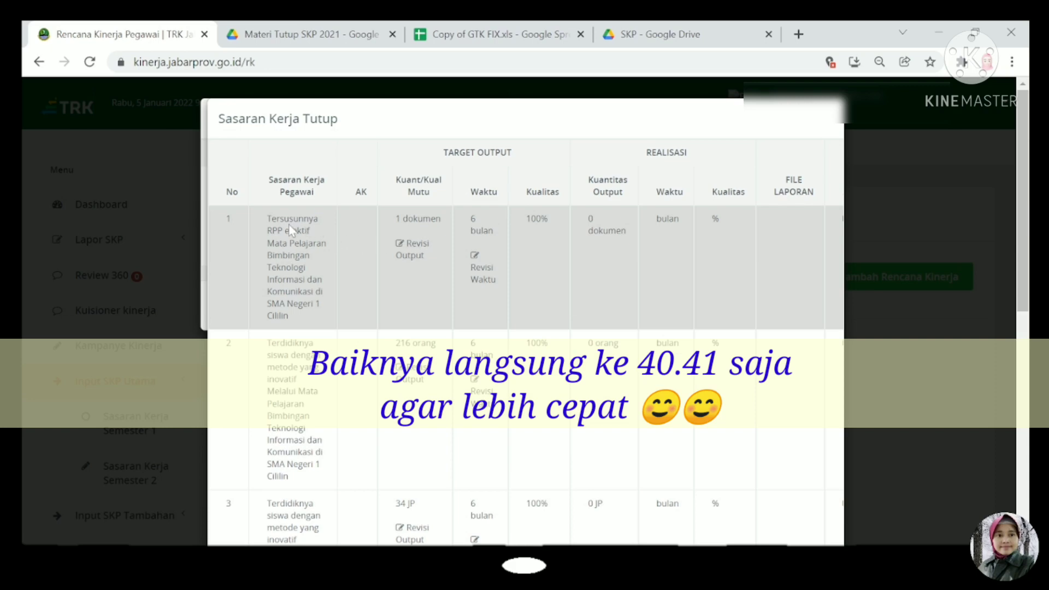
pyautogui.scroll(-10, 518, 240)
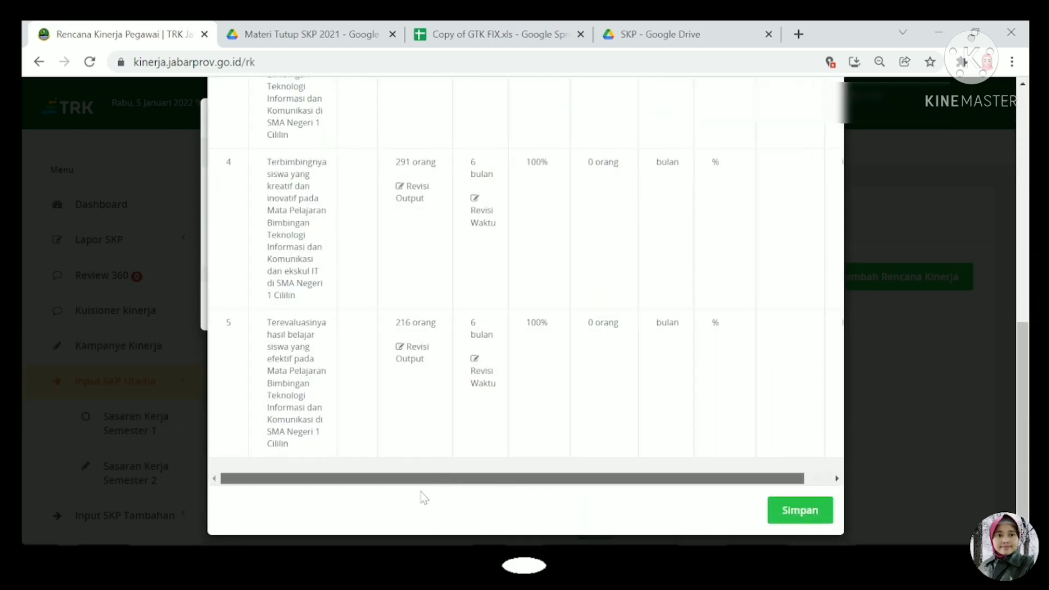
pyautogui.scroll(5, 425, 426)
pyautogui.scroll(3, 425, 415)
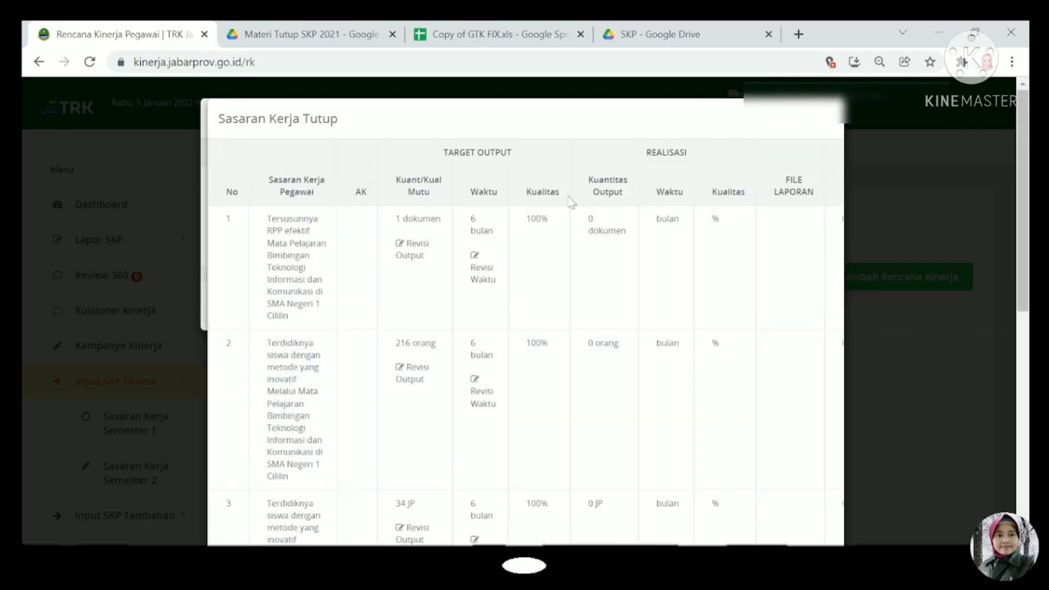
pyautogui.hscroll(1, 524, 350)
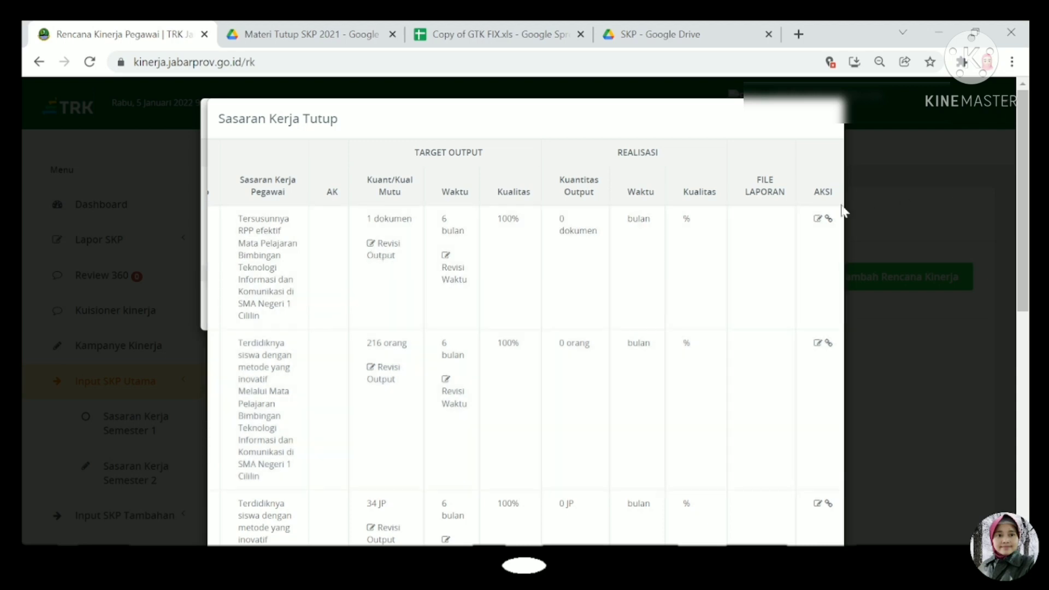
# - Enter the RPP target's realisation as output 1 dokumen, time 6 bulan and quality 100%, and close its form
pyautogui.click(818, 220)
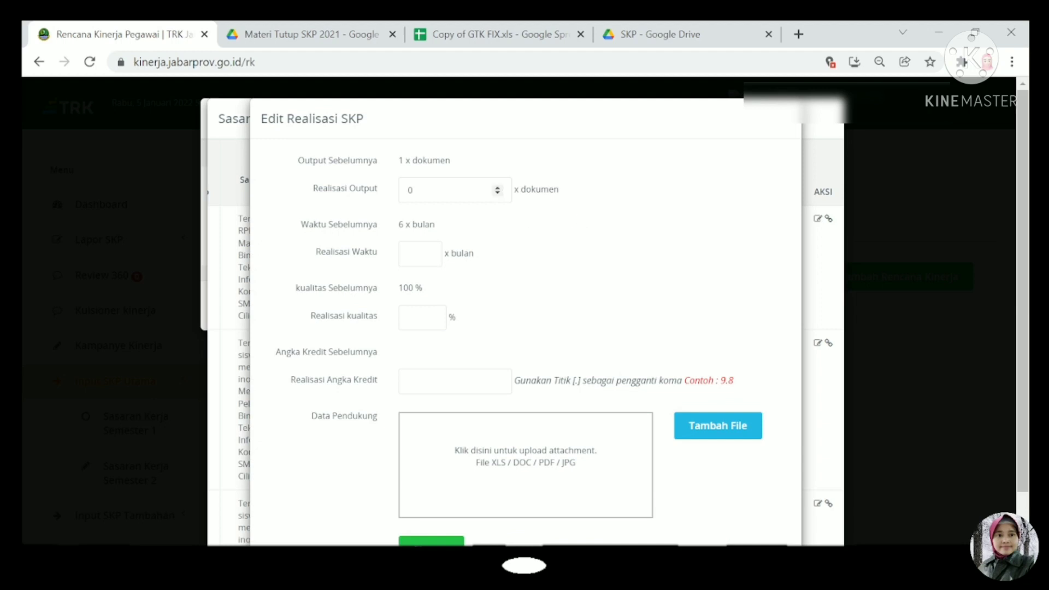
pyautogui.doubleClick(411, 191)
pyautogui.write('1')
pyautogui.press('Tab')
pyautogui.write('6')
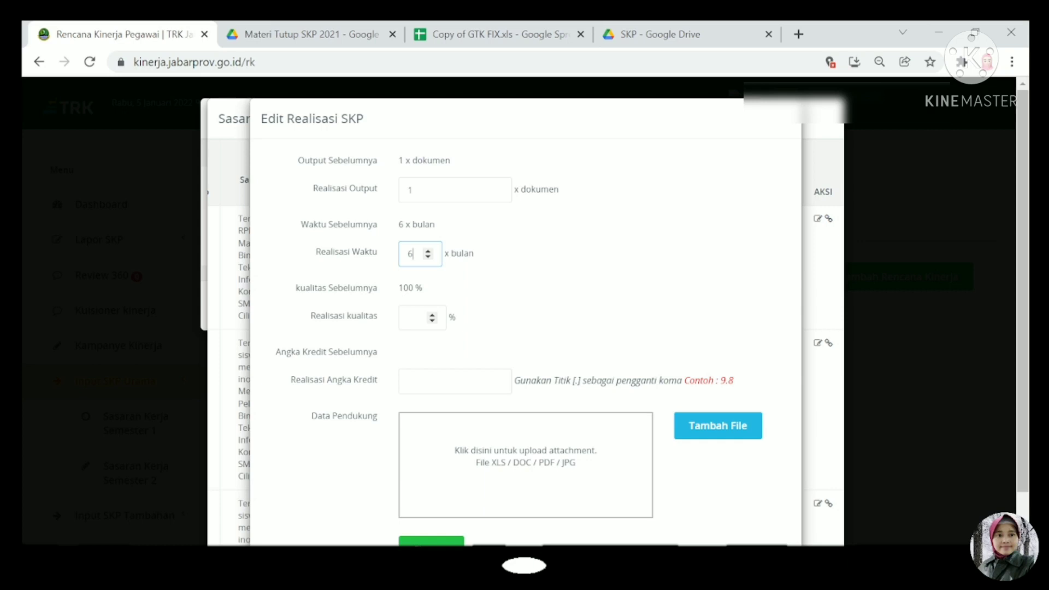
pyautogui.press('Tab')
pyautogui.click(524, 331)
pyautogui.moveTo(774, 135); pyautogui.dragTo(739, 167)
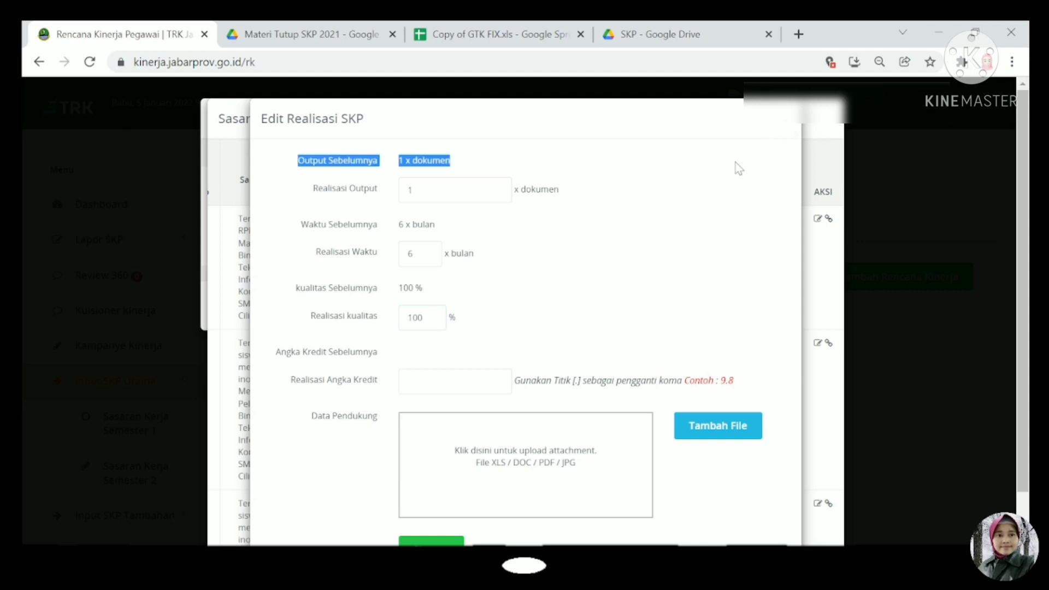
pyautogui.click(824, 144)
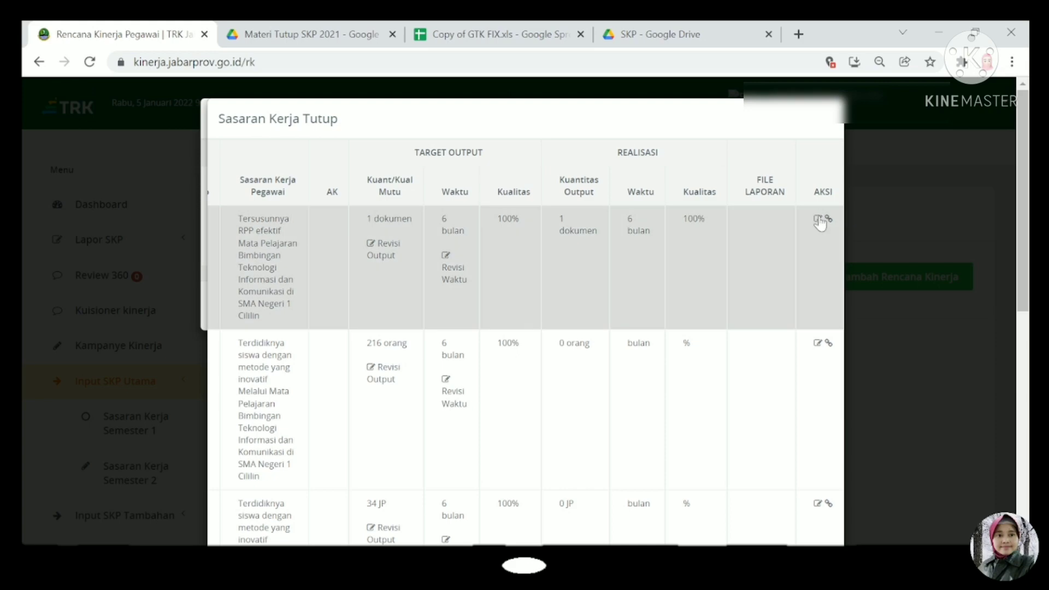
# - Consult the GTK spreadsheet and the annual credit score table, and enter 11.88 as the RPP target's credit realisation
pyautogui.click(495, 34)
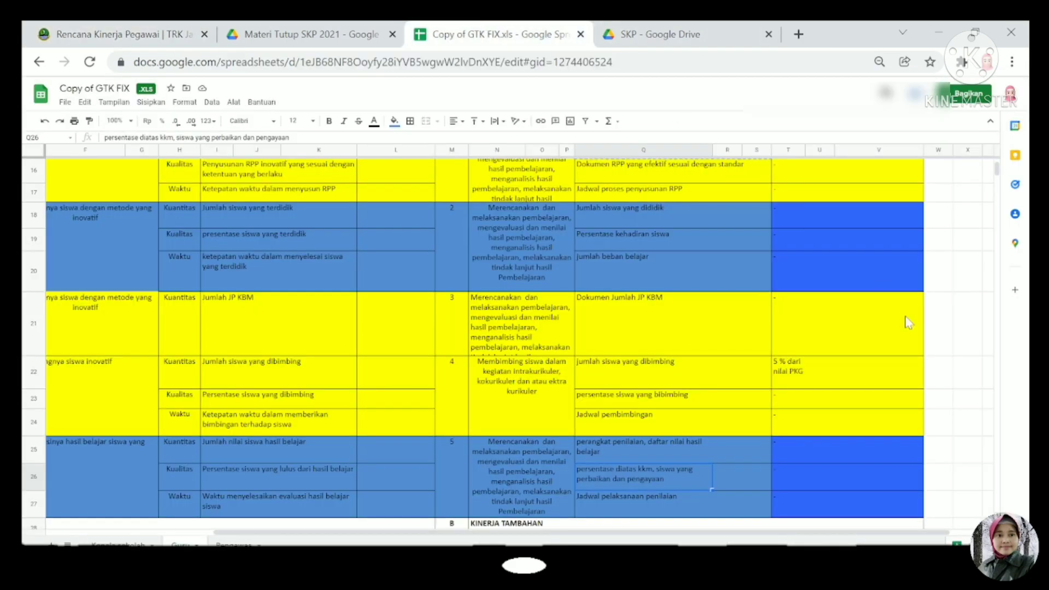
pyautogui.scroll(3, 908, 323)
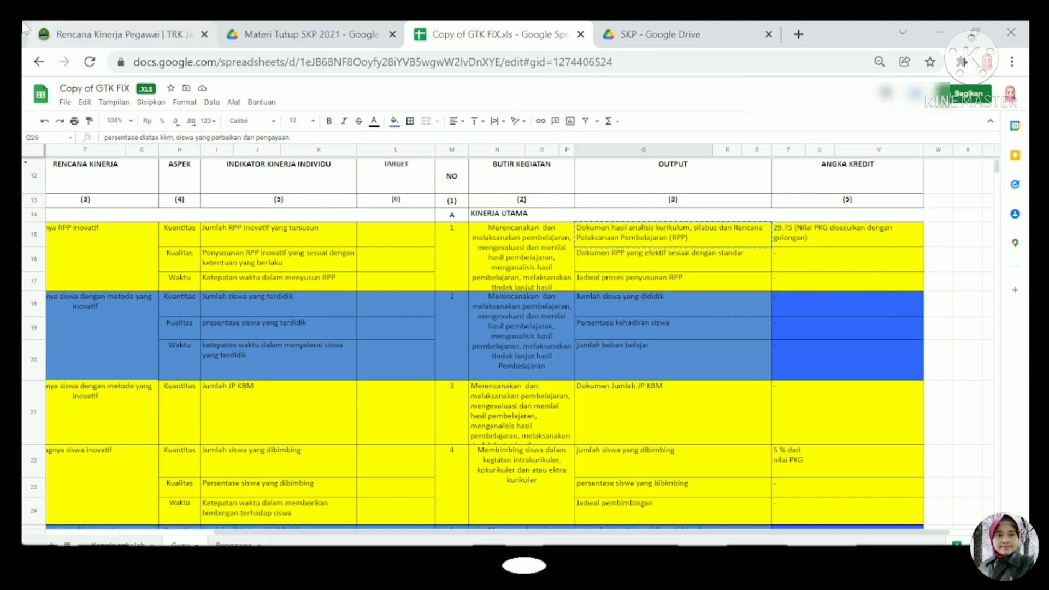
pyautogui.click(85, 36)
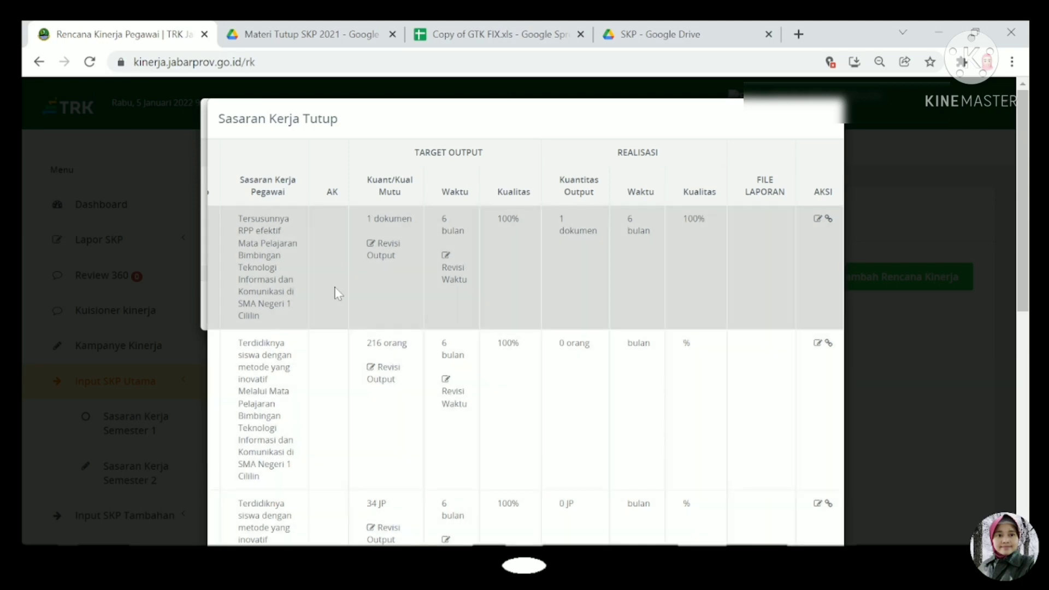
pyautogui.click(818, 218)
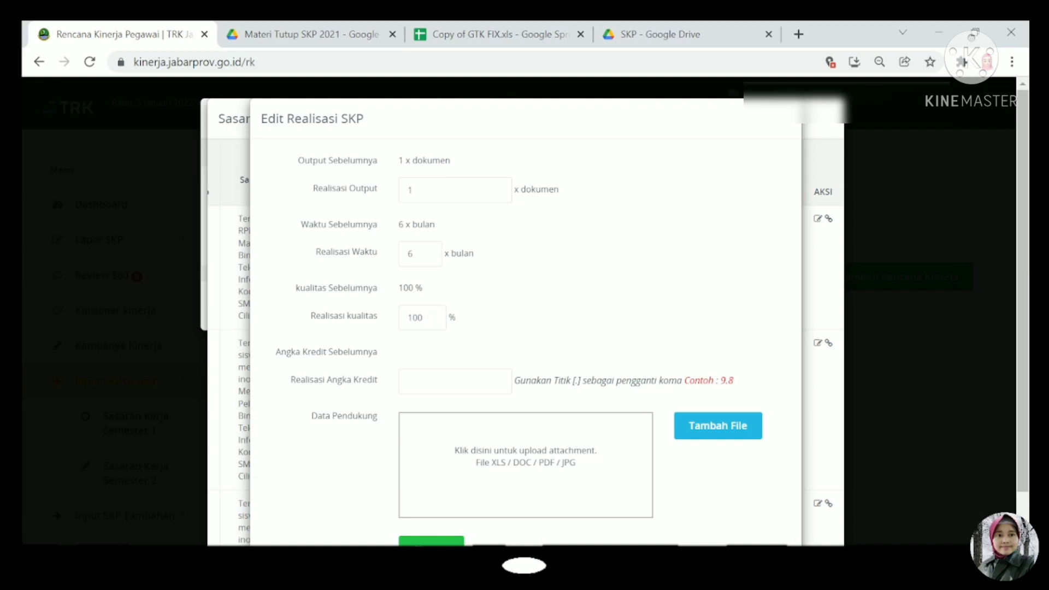
pyautogui.click(437, 381)
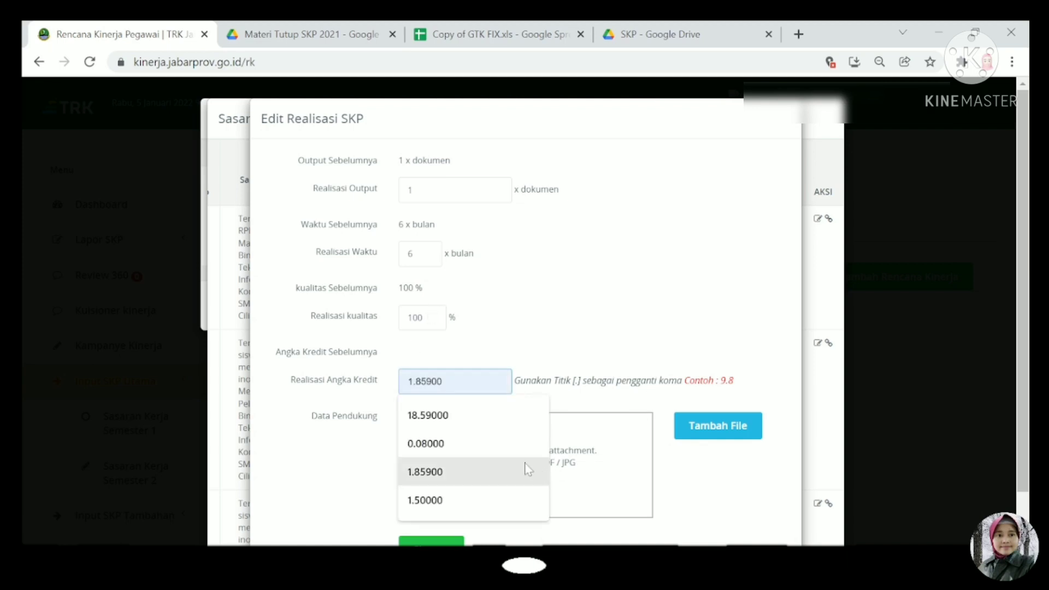
pyautogui.write('11')
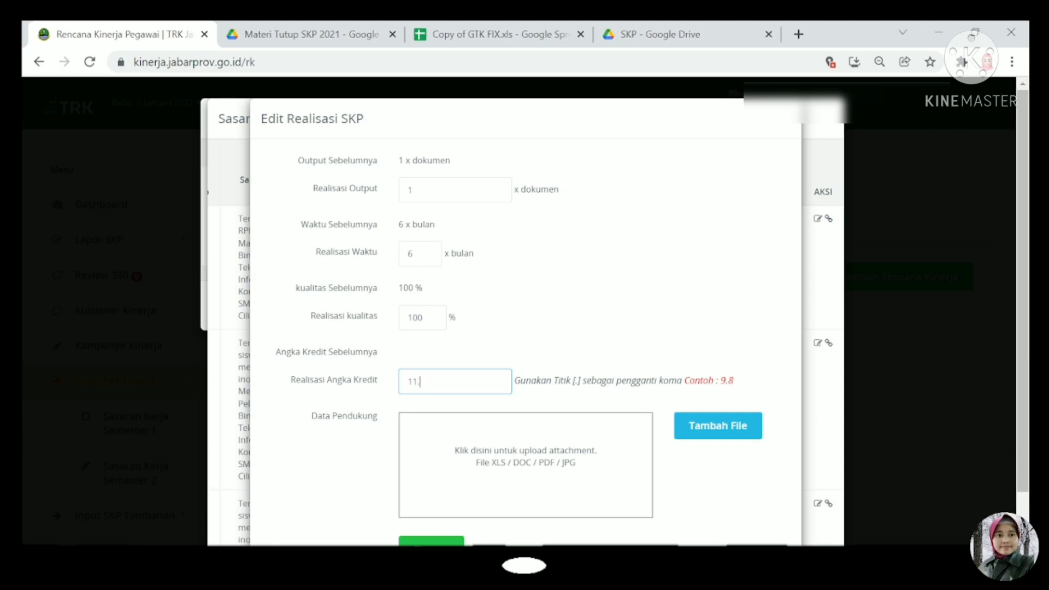
pyautogui.write('.88')
pyautogui.click(492, 34)
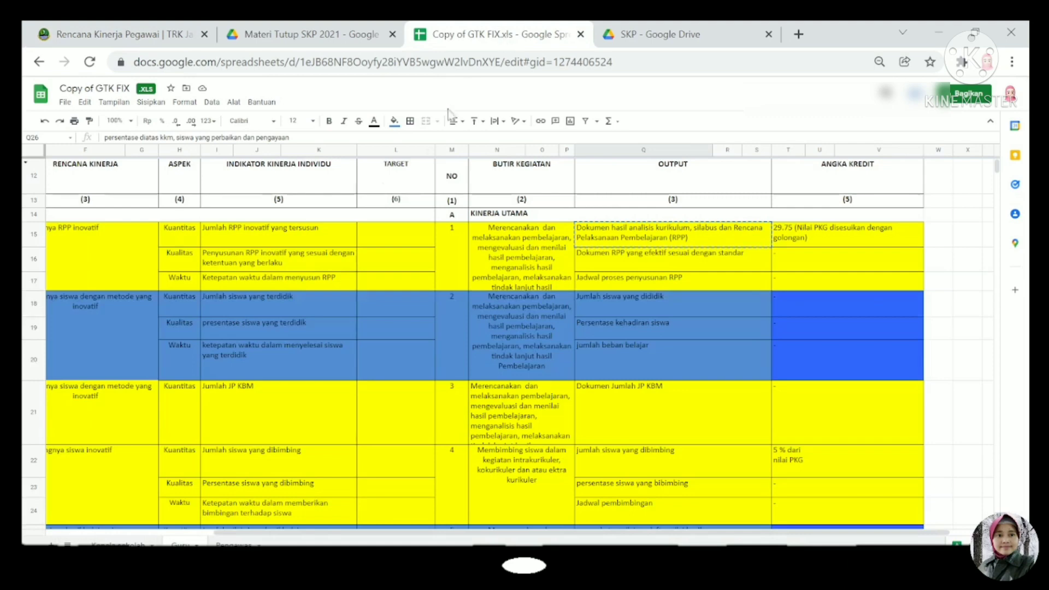
pyautogui.click(268, 37)
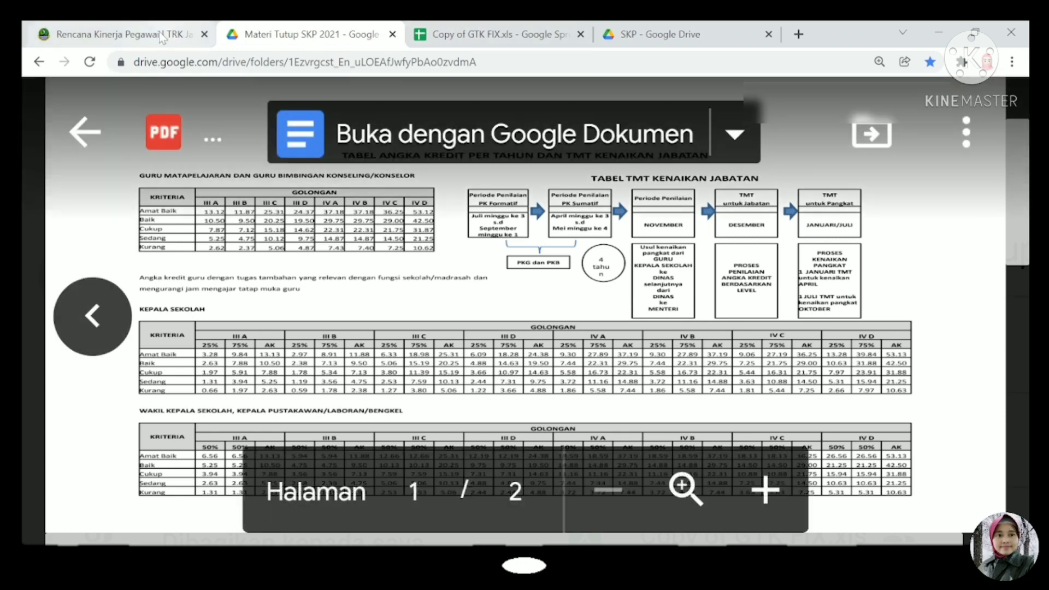
pyautogui.click(161, 36)
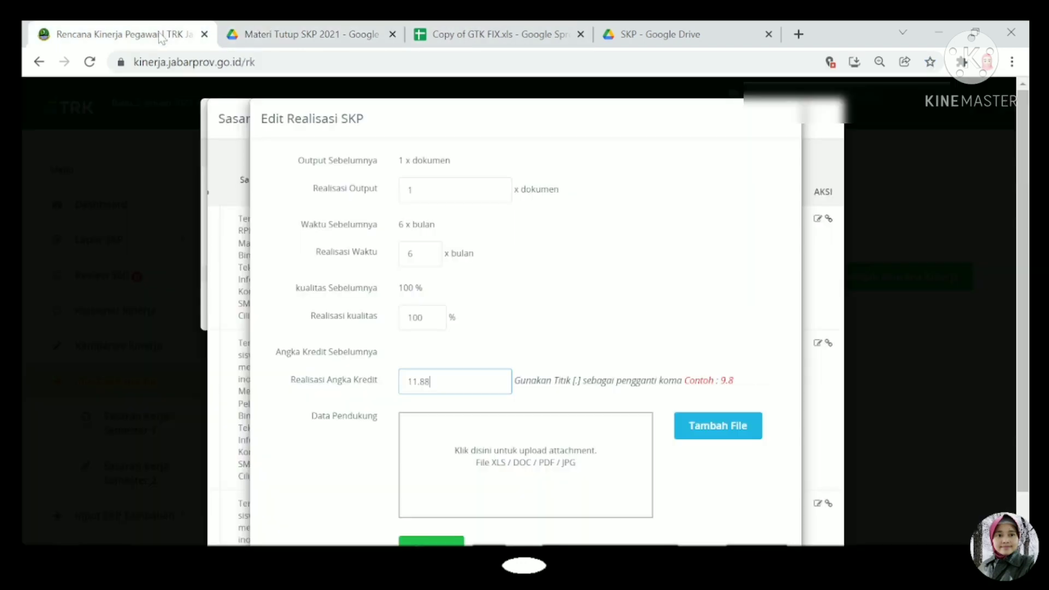
# - Attach the RPP BTIK S1 2122 PDF as supporting data for the RPP target and save its realisation
pyautogui.scroll(-1, 670, 415)
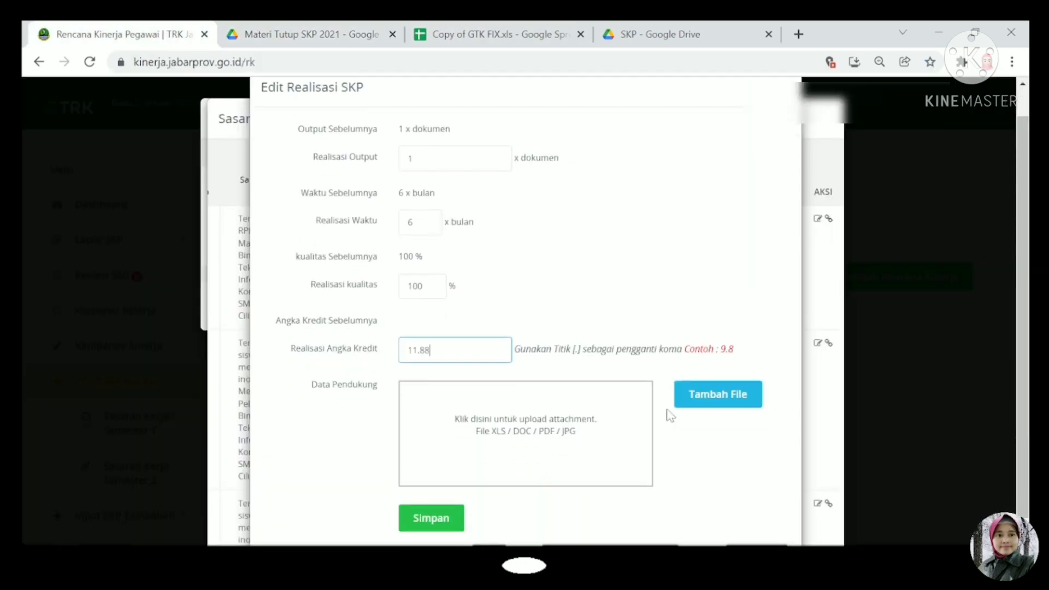
pyautogui.scroll(-1, 670, 415)
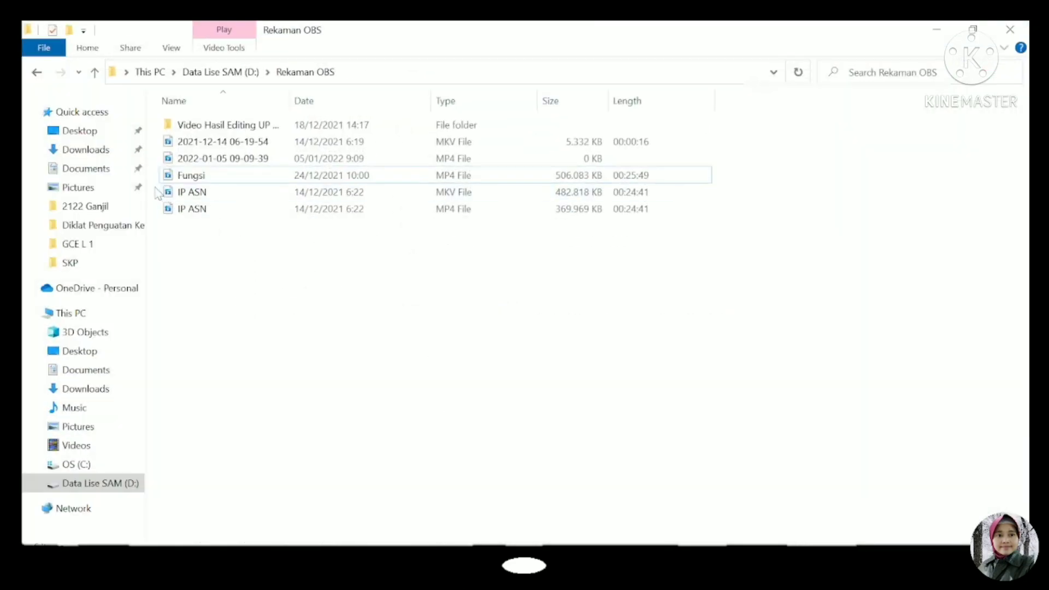
pyautogui.click(937, 30)
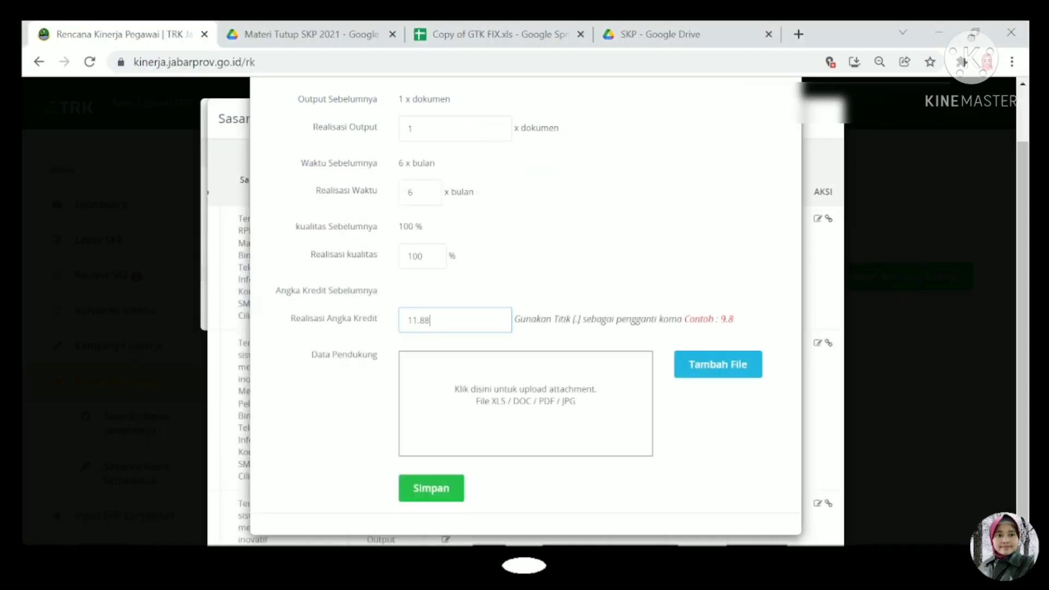
pyautogui.click(586, 402)
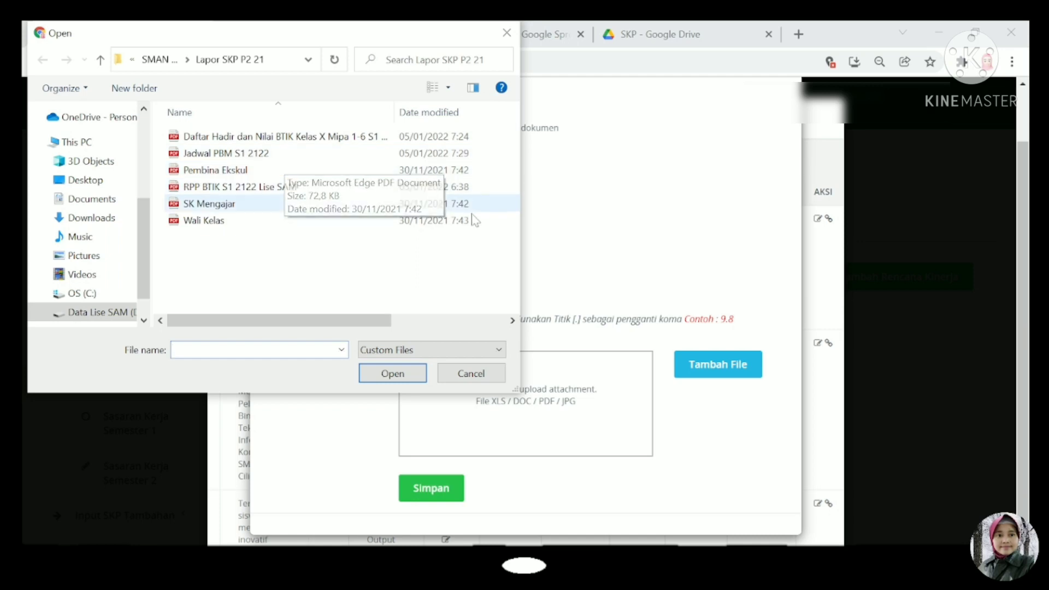
pyautogui.moveTo(520, 218); pyautogui.dragTo(452, 212)
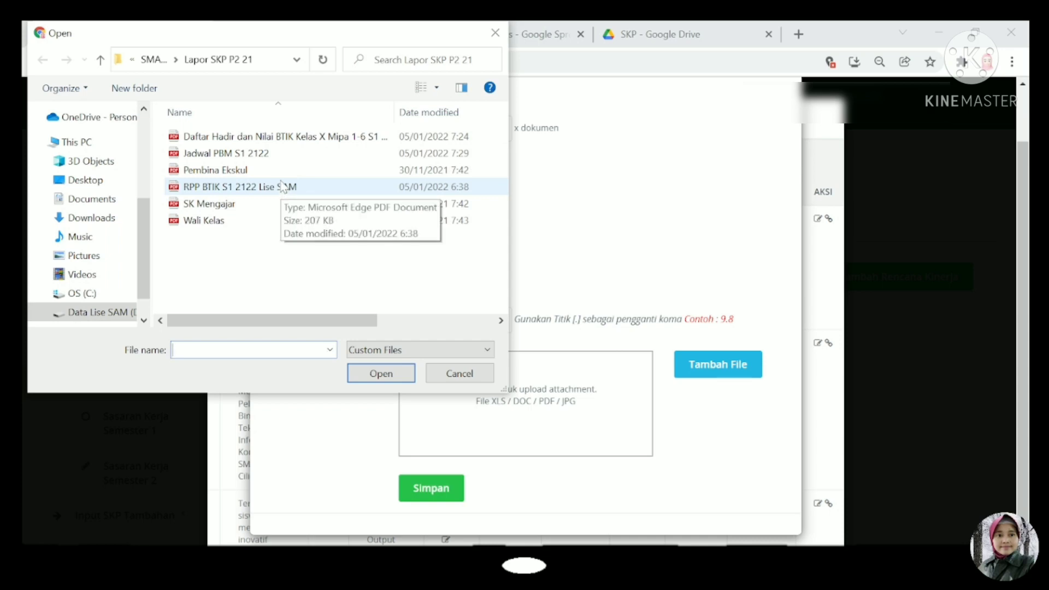
pyautogui.moveTo(283, 186); pyautogui.dragTo(534, 419)
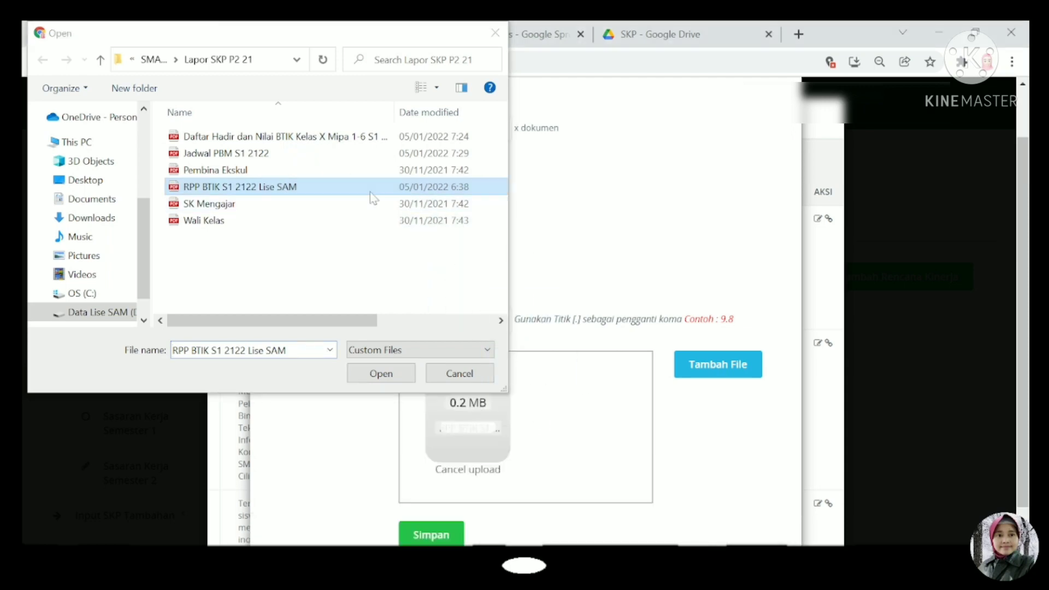
pyautogui.click(495, 34)
pyautogui.scroll(-2, 562, 362)
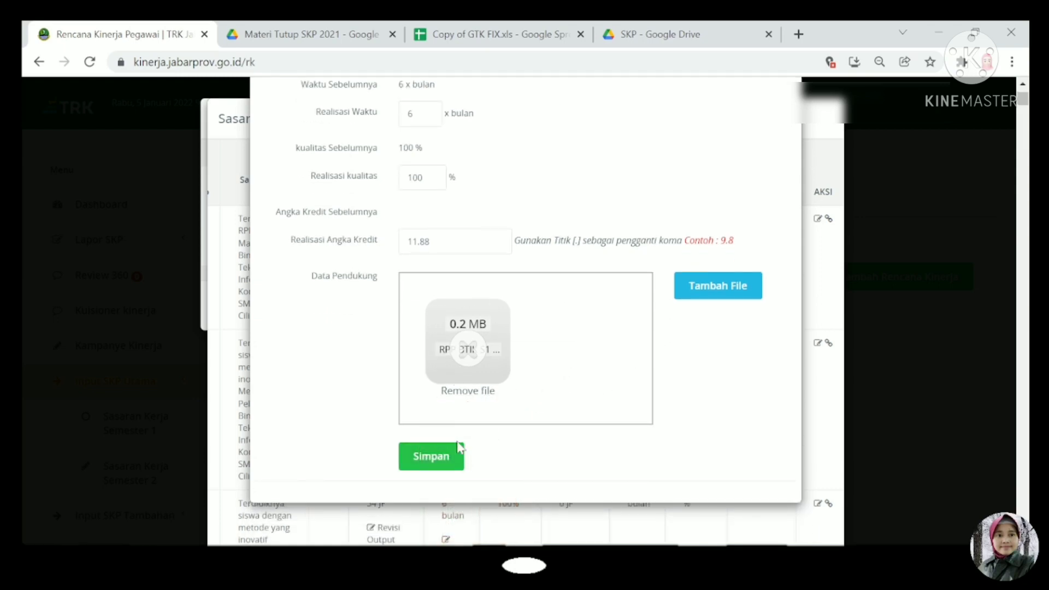
pyautogui.click(444, 454)
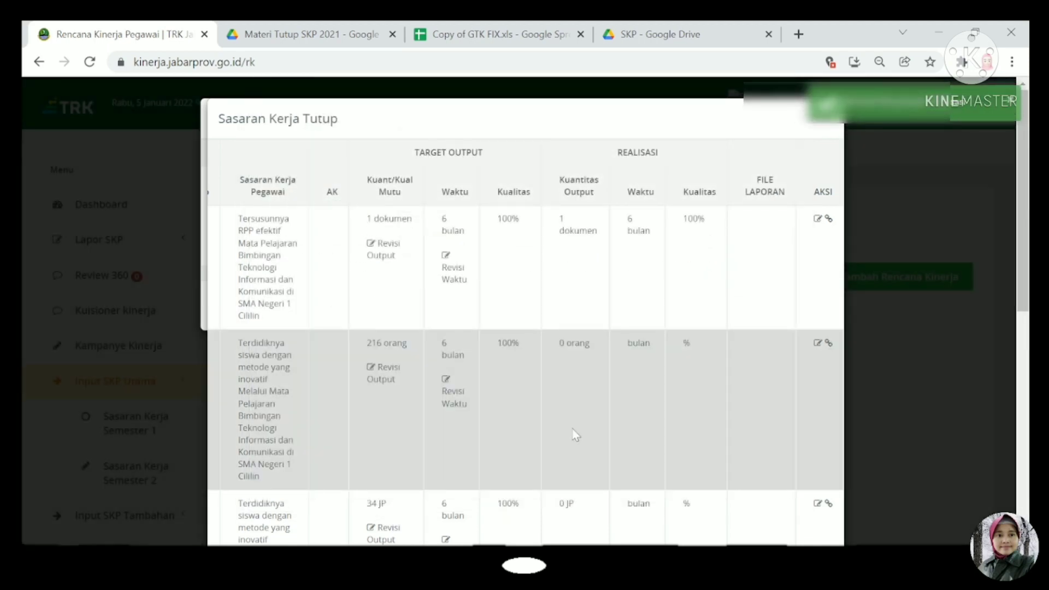
# - Check the RPP target's saved realisation form, close it, and review the realisation entries of all work targets
pyautogui.click(819, 219)
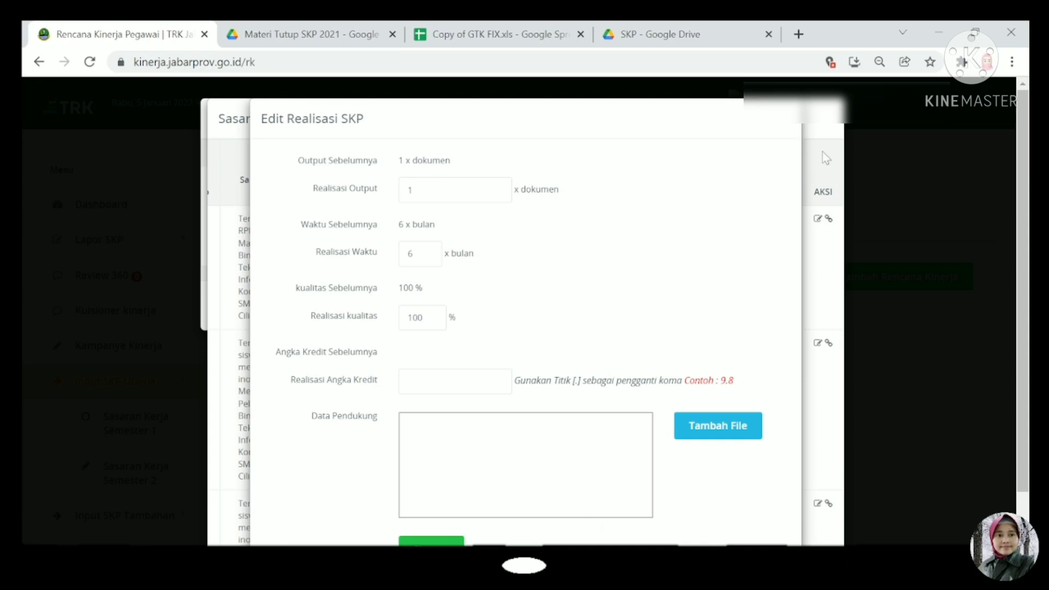
pyautogui.click(834, 143)
pyautogui.scroll(-10, 694, 262)
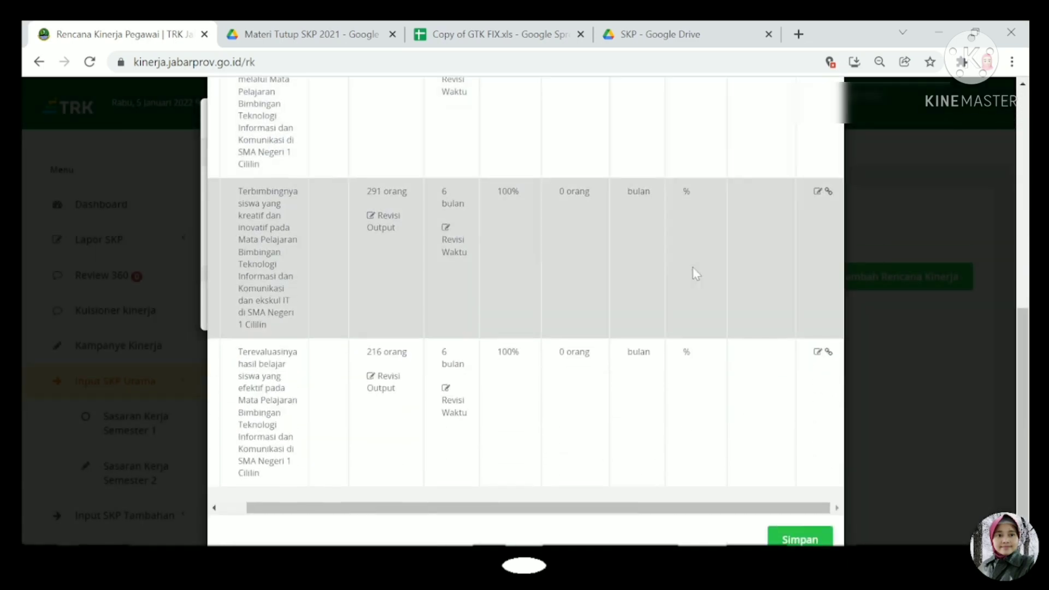
pyautogui.scroll(10, 694, 316)
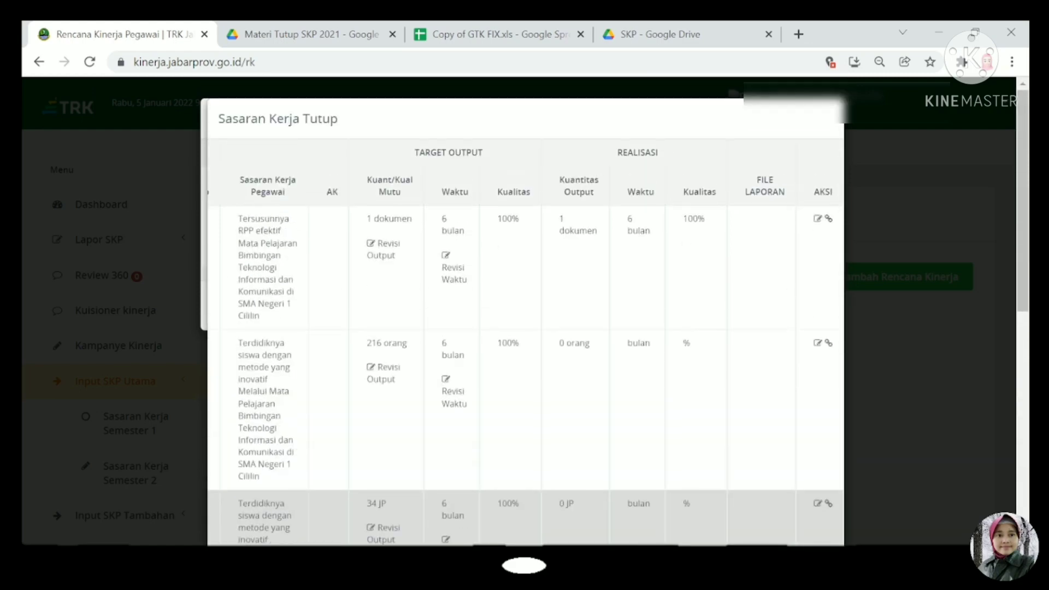
pyautogui.scroll(-10, 691, 328)
pyautogui.scroll(5, 691, 328)
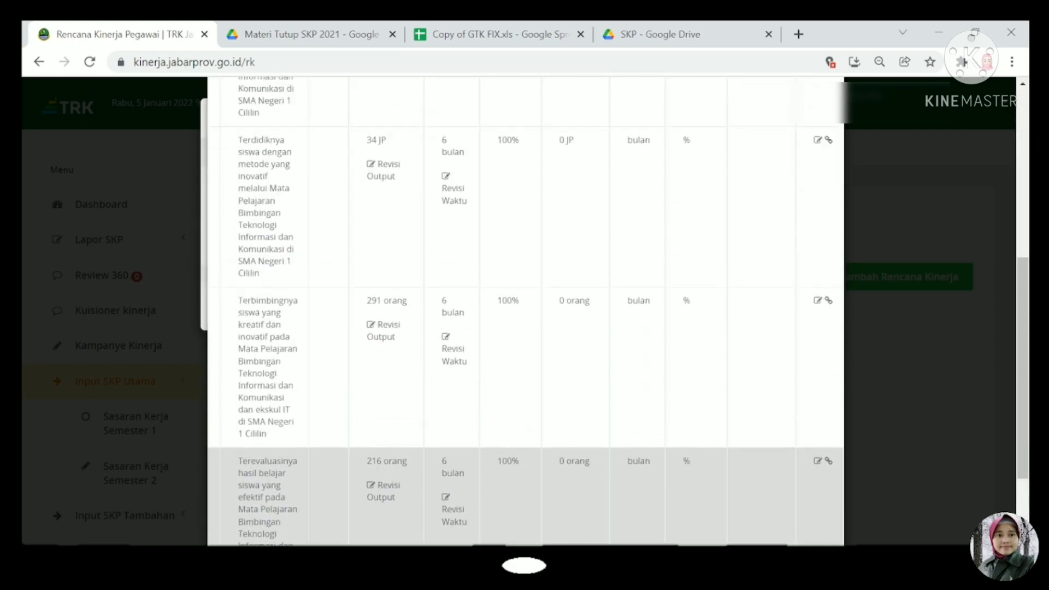
pyautogui.scroll(5, 691, 328)
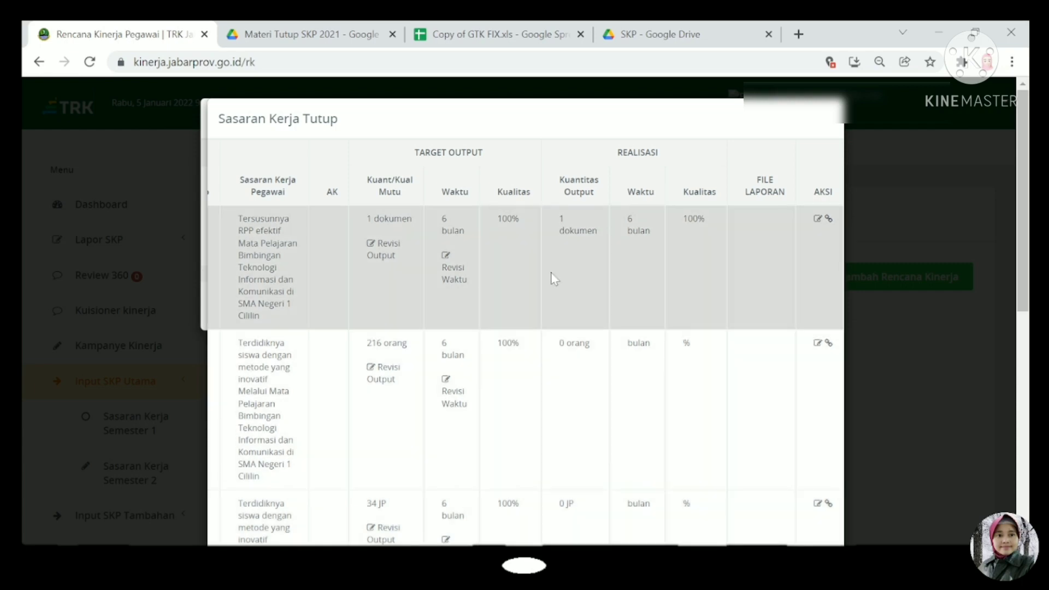
pyautogui.scroll(-8, 553, 279)
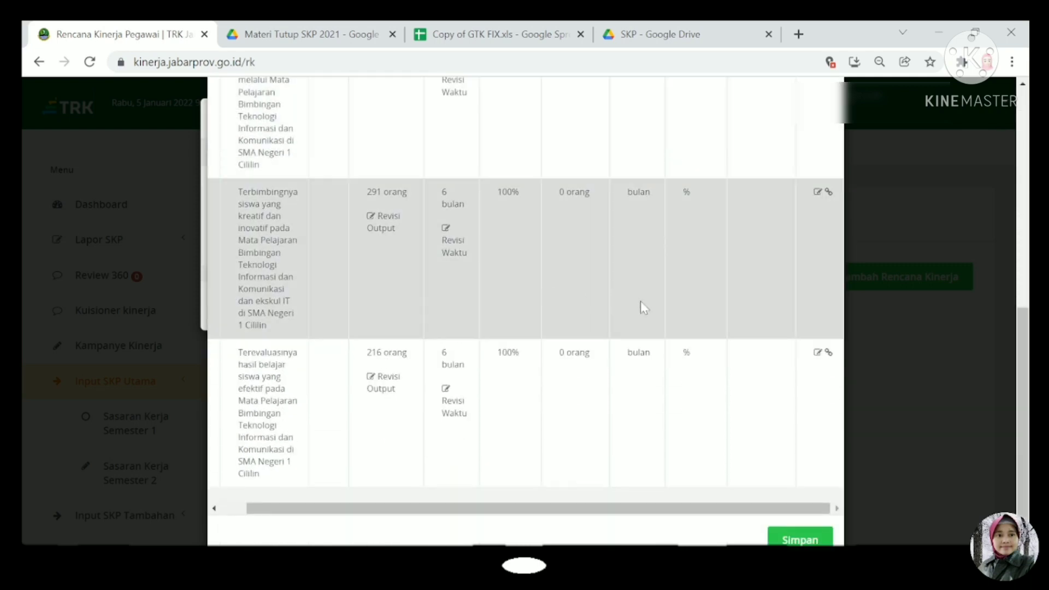
# - Reopen the RPP target's realisation form and set its credit realisation to 11.88 again
pyautogui.scroll(4, 643, 315)
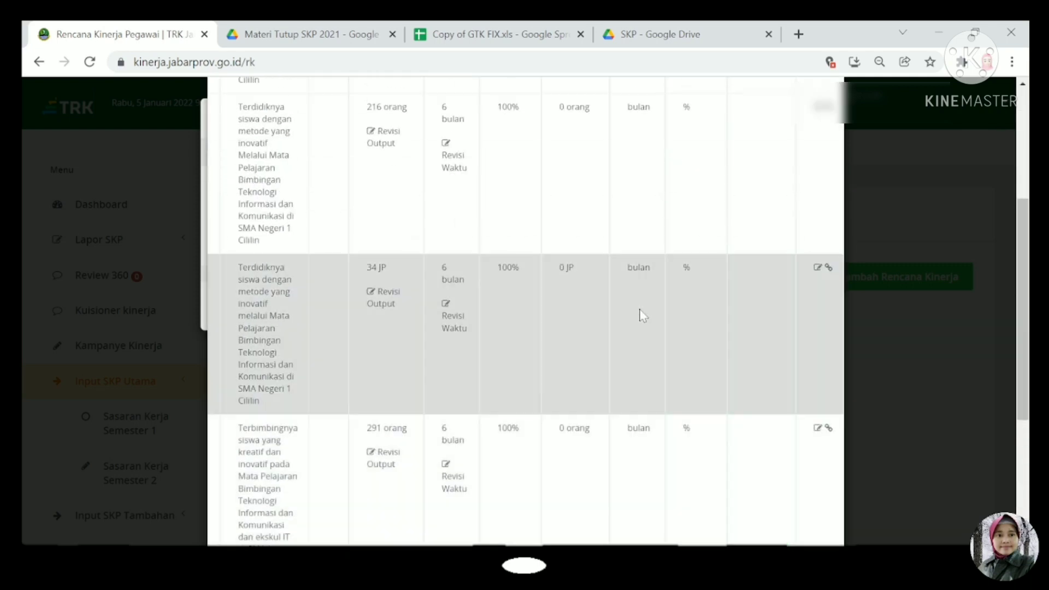
pyautogui.scroll(5, 643, 315)
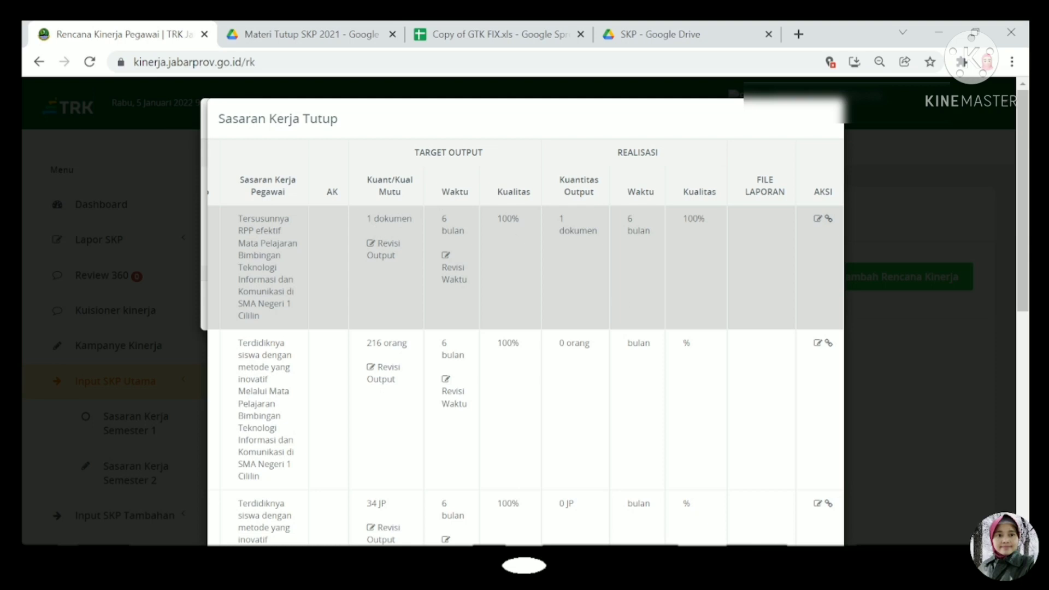
pyautogui.click(819, 220)
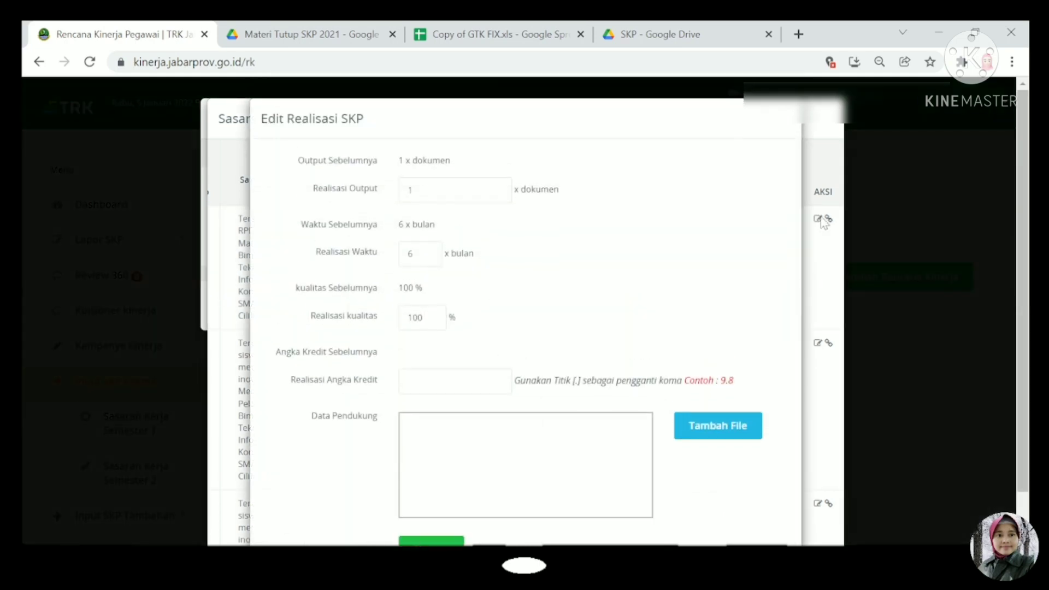
pyautogui.click(440, 383)
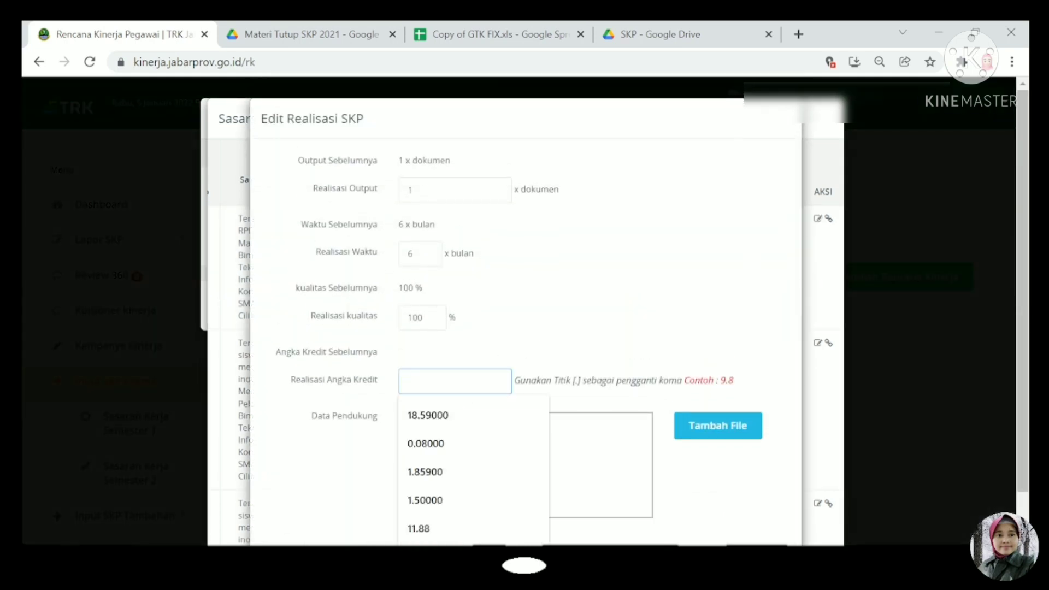
pyautogui.click(457, 527)
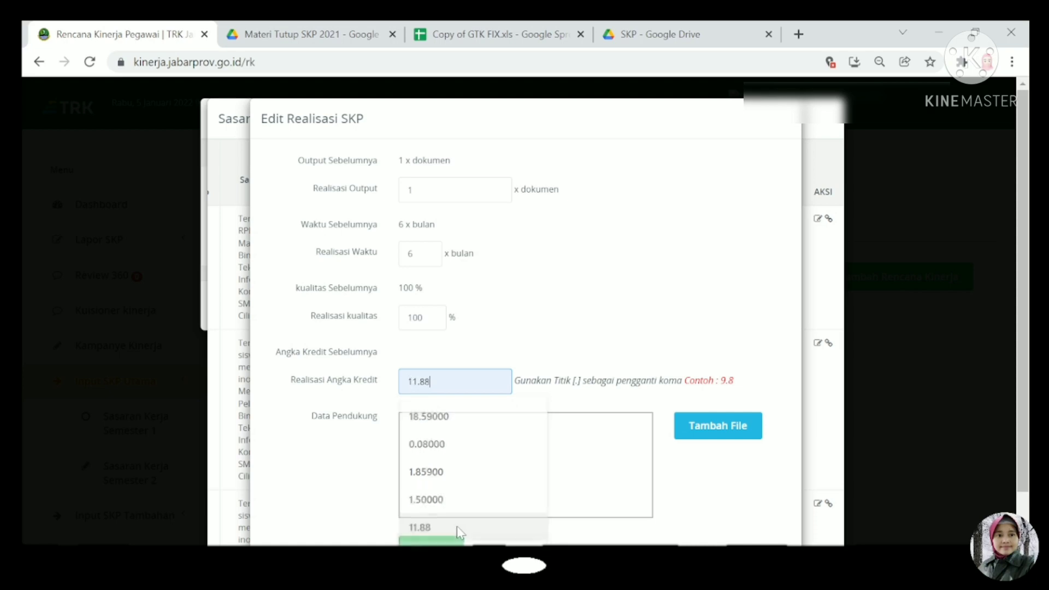
# - Add the RPP BTIK S1 2122 PDF to the RPP target's supporting data again and save the realisation
pyautogui.click(475, 467)
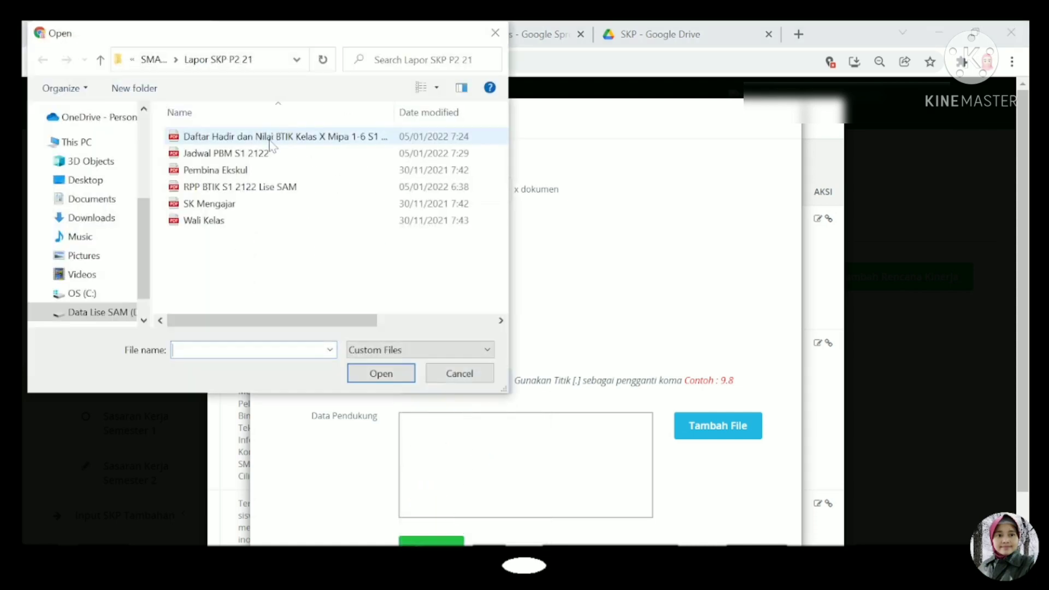
pyautogui.doubleClick(256, 188)
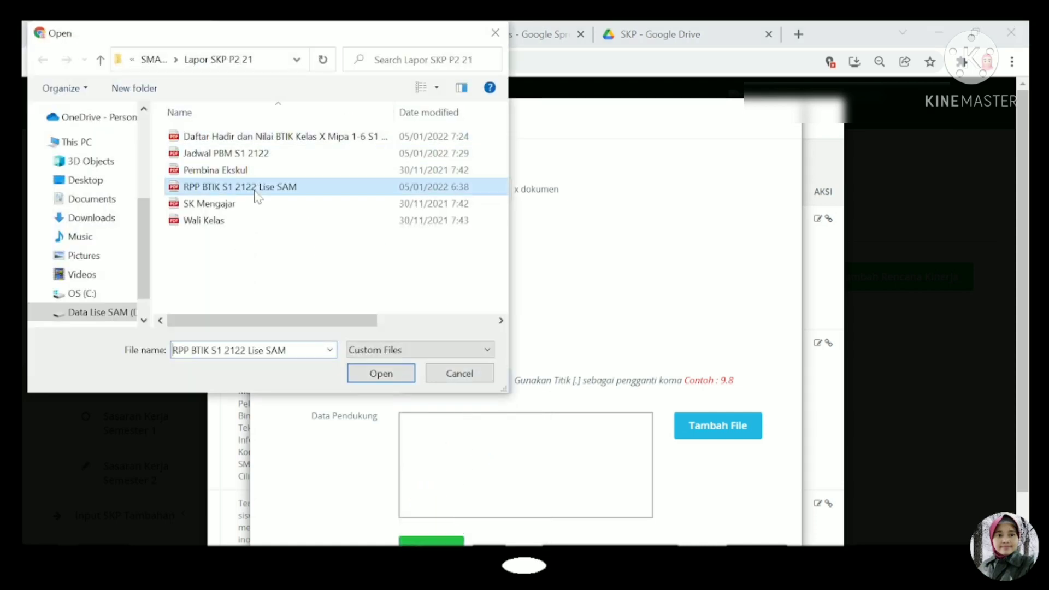
pyautogui.scroll(-2, 421, 405)
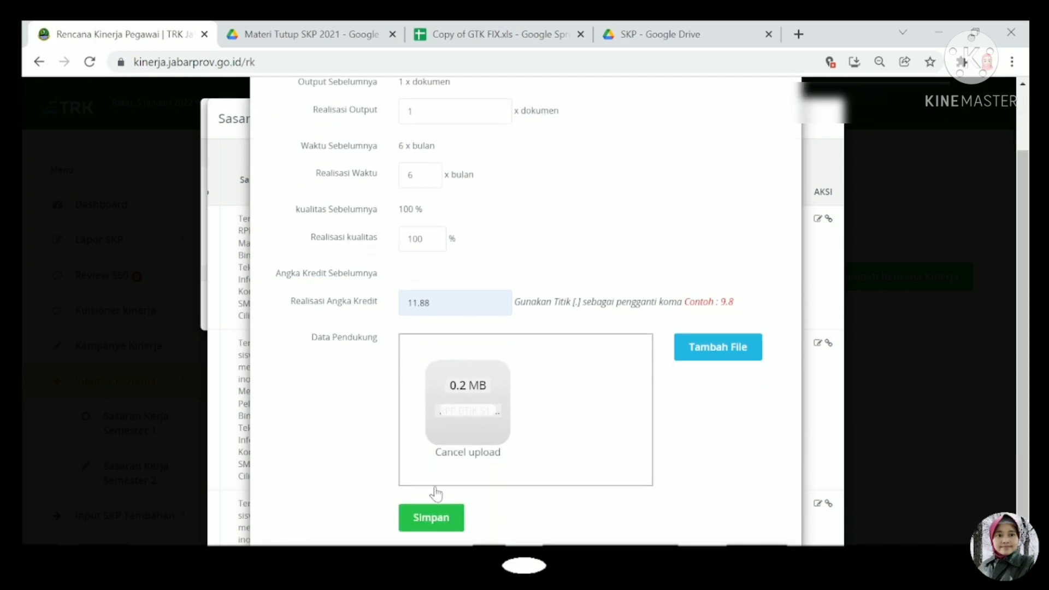
pyautogui.click(423, 521)
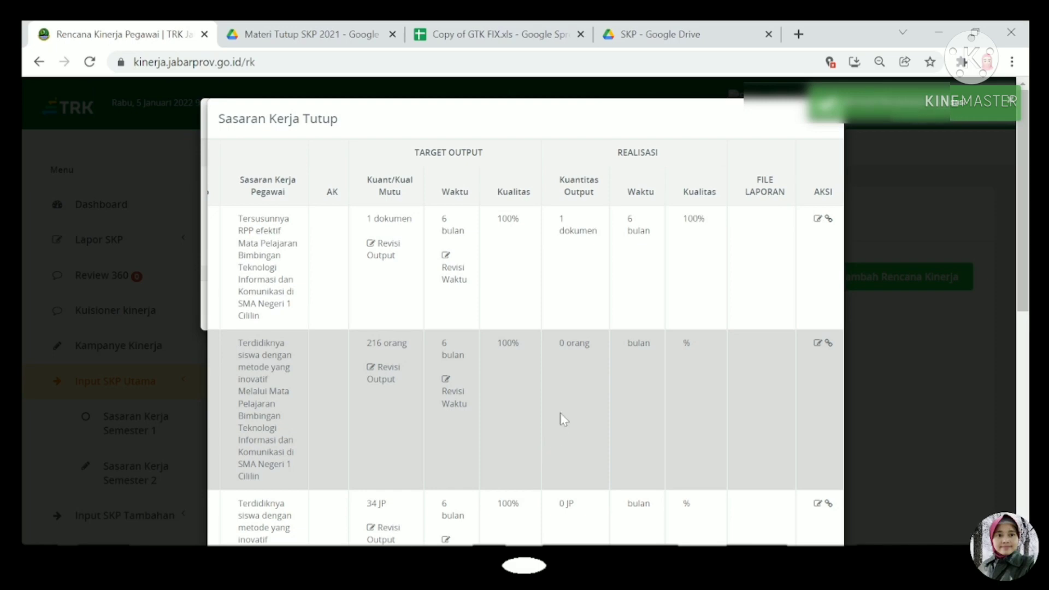
# - Check the realisation entries of all work targets and save the closed SKP 1 target list
pyautogui.scroll(-10, 588, 360)
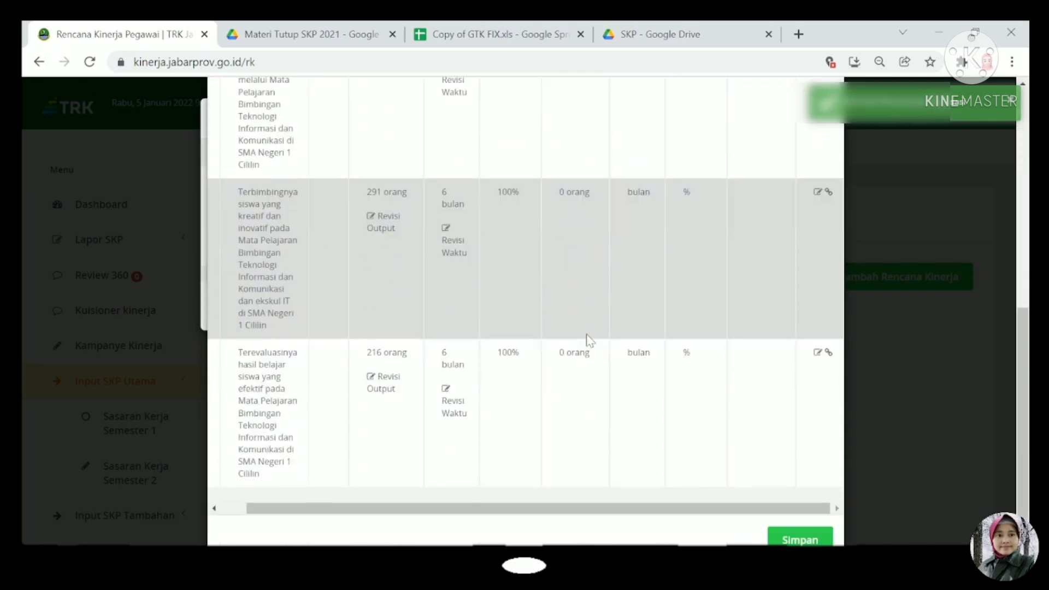
pyautogui.scroll(10, 589, 336)
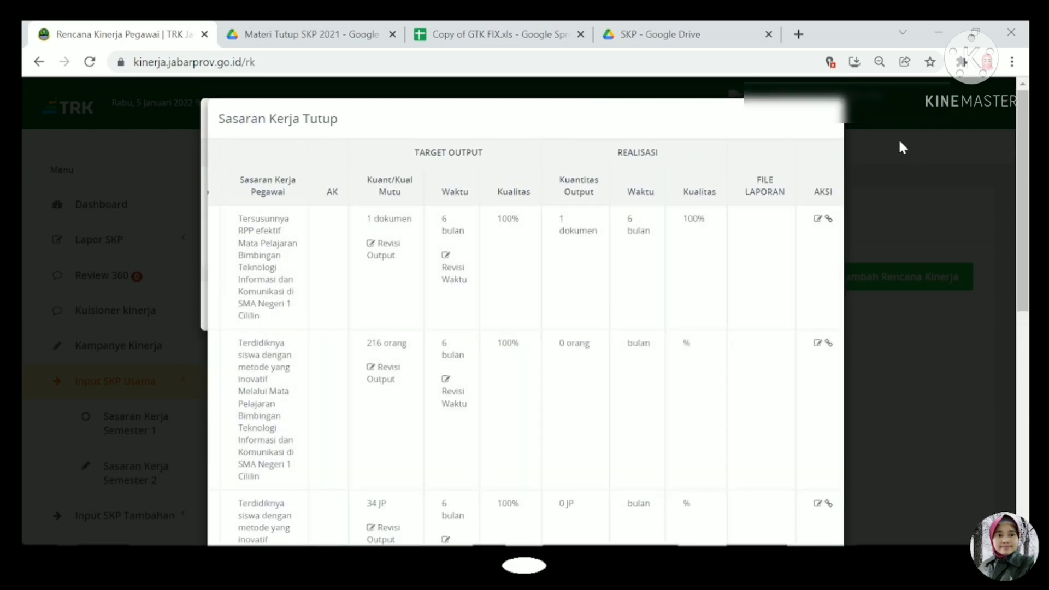
pyautogui.scroll(-10, 764, 368)
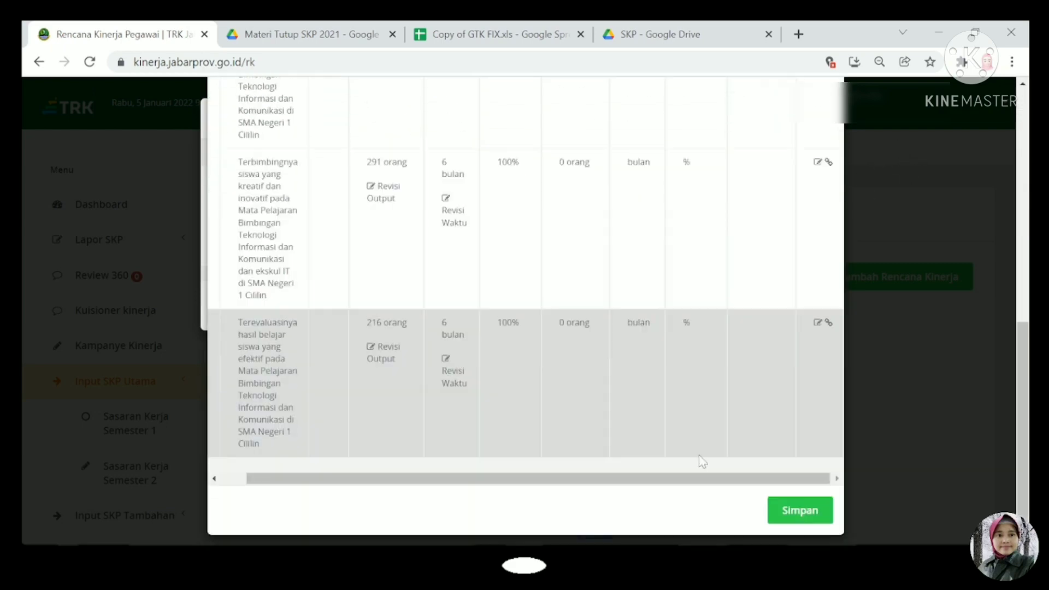
pyautogui.click(801, 514)
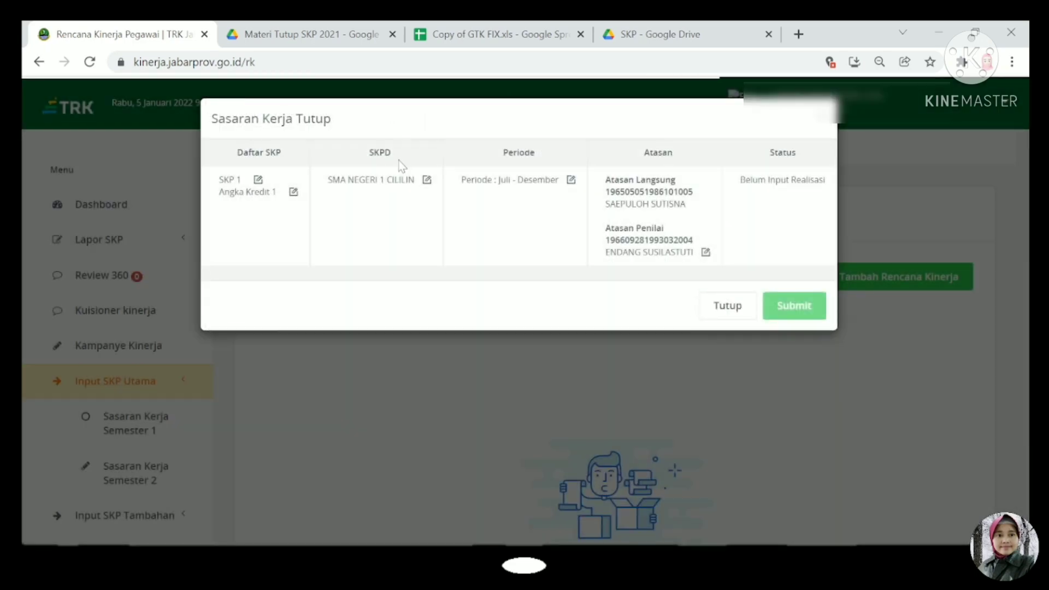
# - Review the activities, outputs and credits in the Angka Kredit 1 list through its last entry and save it
pyautogui.click(294, 191)
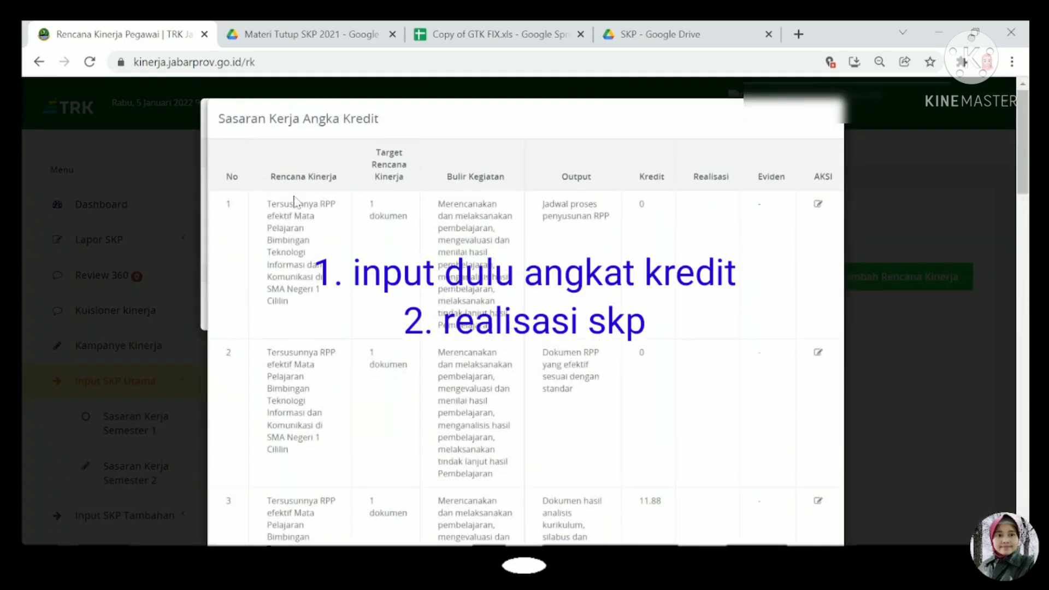
pyautogui.scroll(-15, 698, 279)
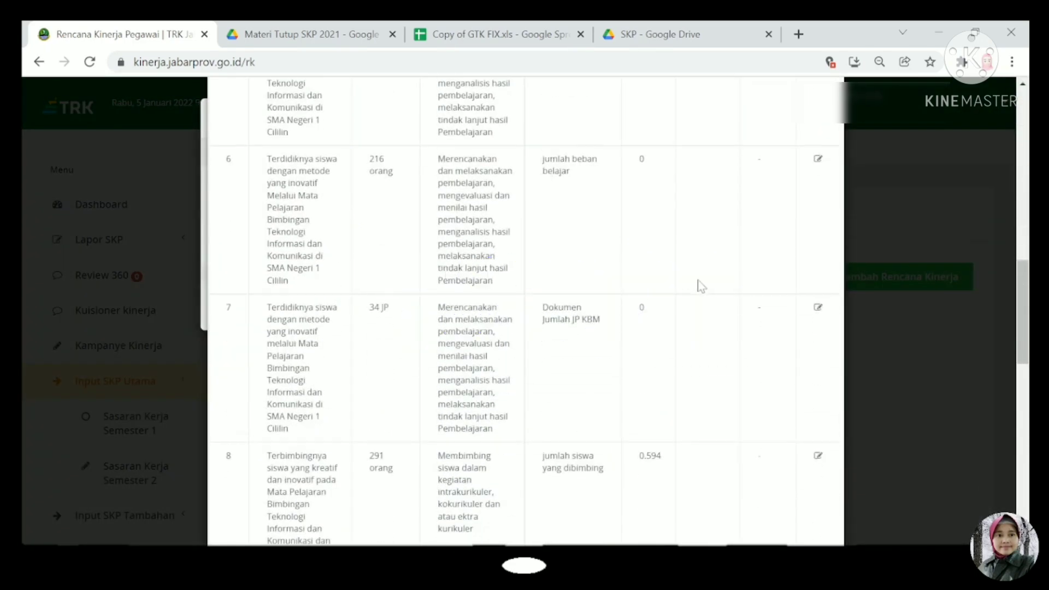
pyautogui.scroll(2, 946, 141)
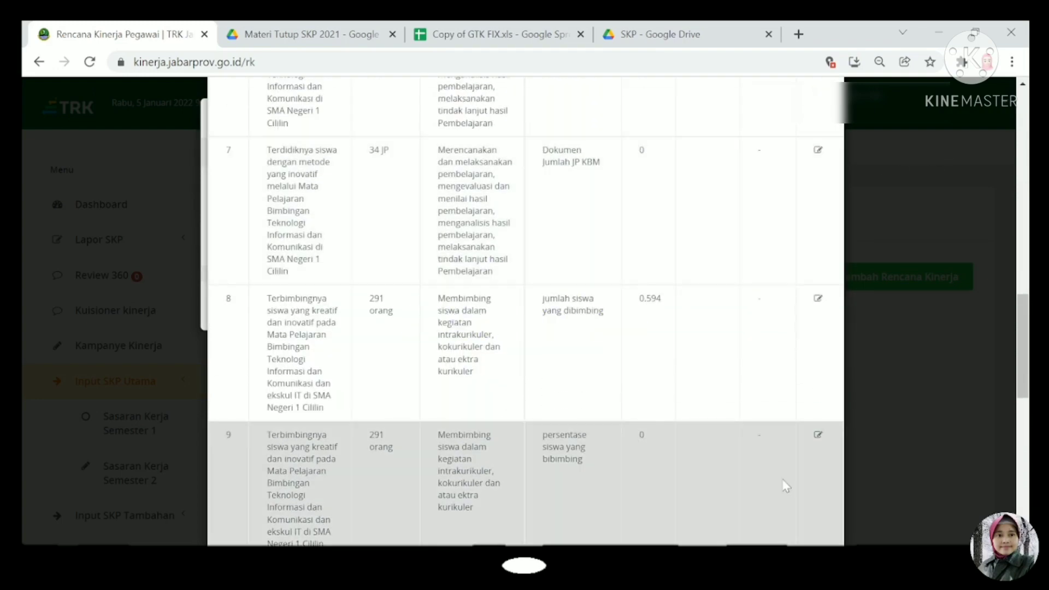
pyautogui.scroll(-5, 776, 492)
pyautogui.scroll(-5, 772, 508)
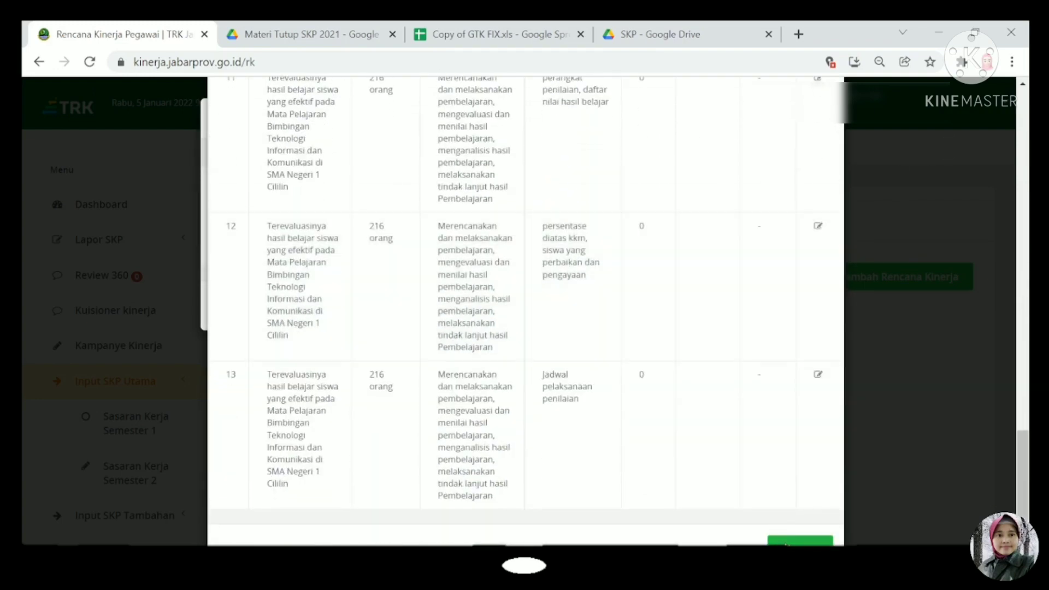
pyautogui.click(781, 539)
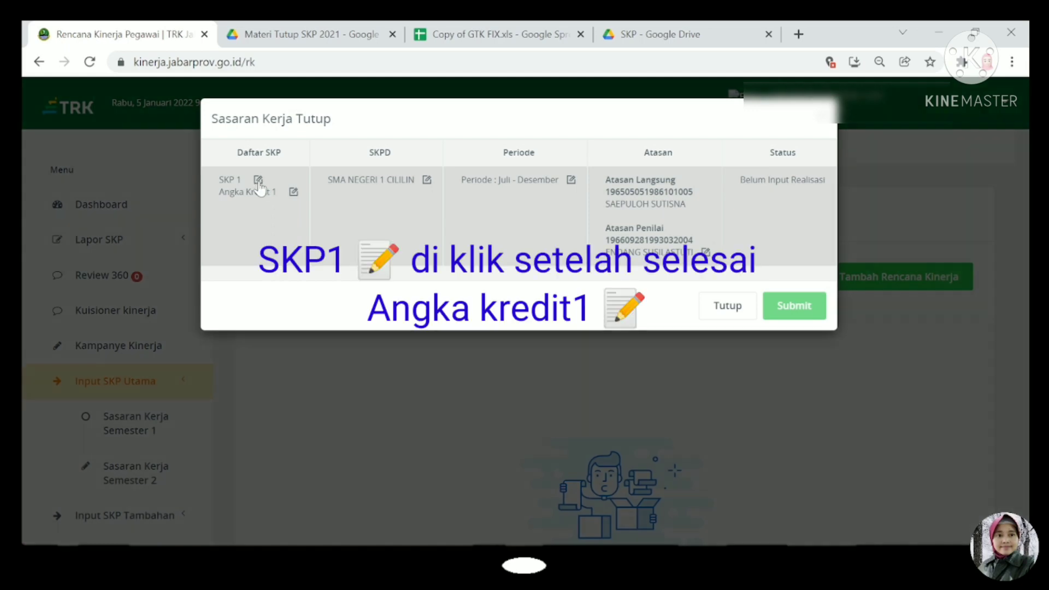
# - In SKP 1, enter the learning-evaluation target's realisation as output 216 orang, time 6 bulan and quality 100%
pyautogui.click(258, 182)
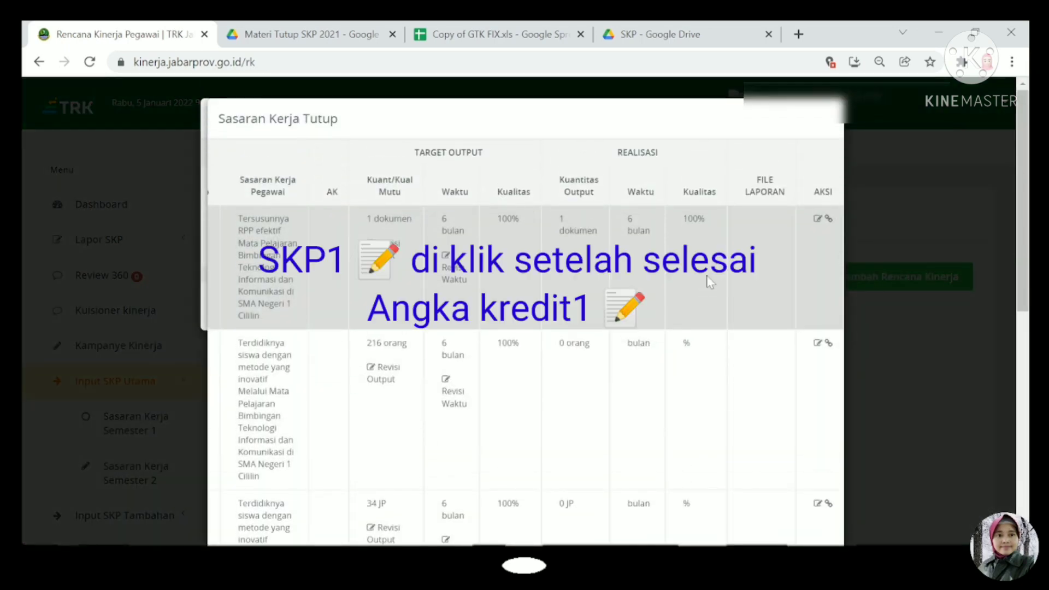
pyautogui.scroll(-8, 710, 279)
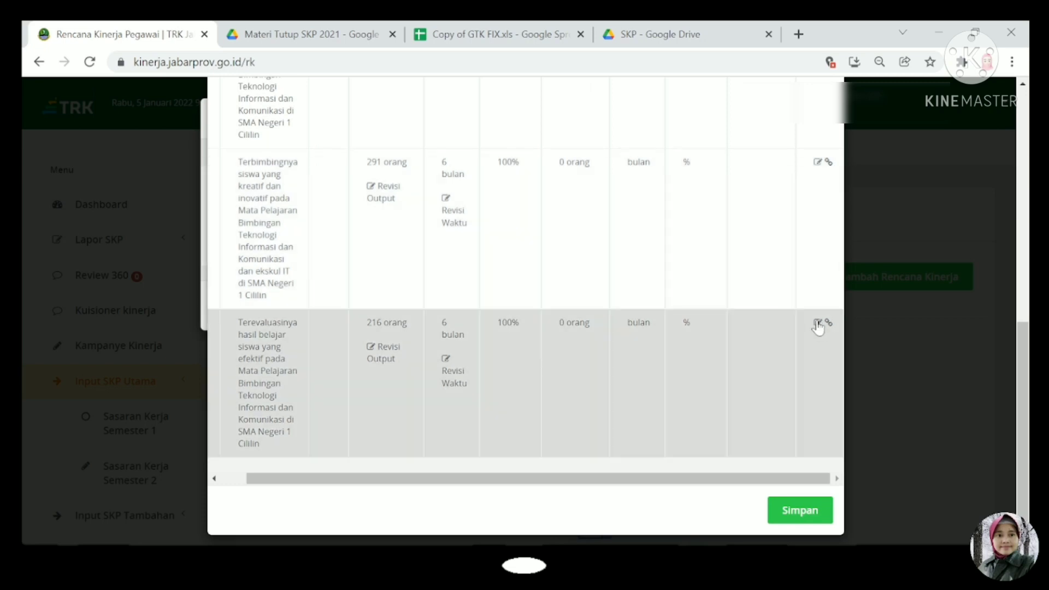
pyautogui.click(819, 324)
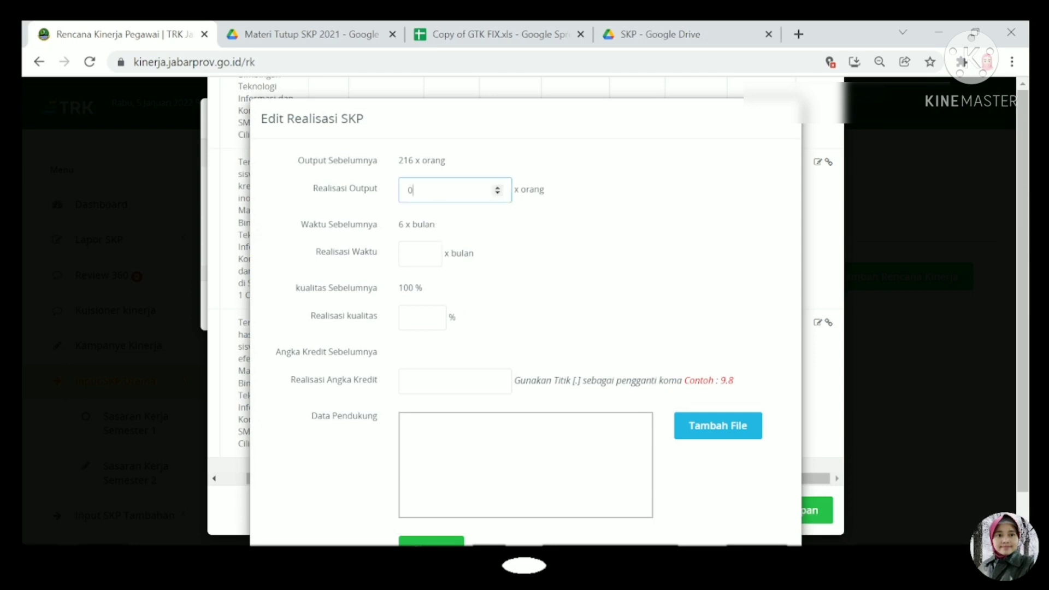
pyautogui.doubleClick(413, 191)
pyautogui.write('216')
pyautogui.click(411, 254)
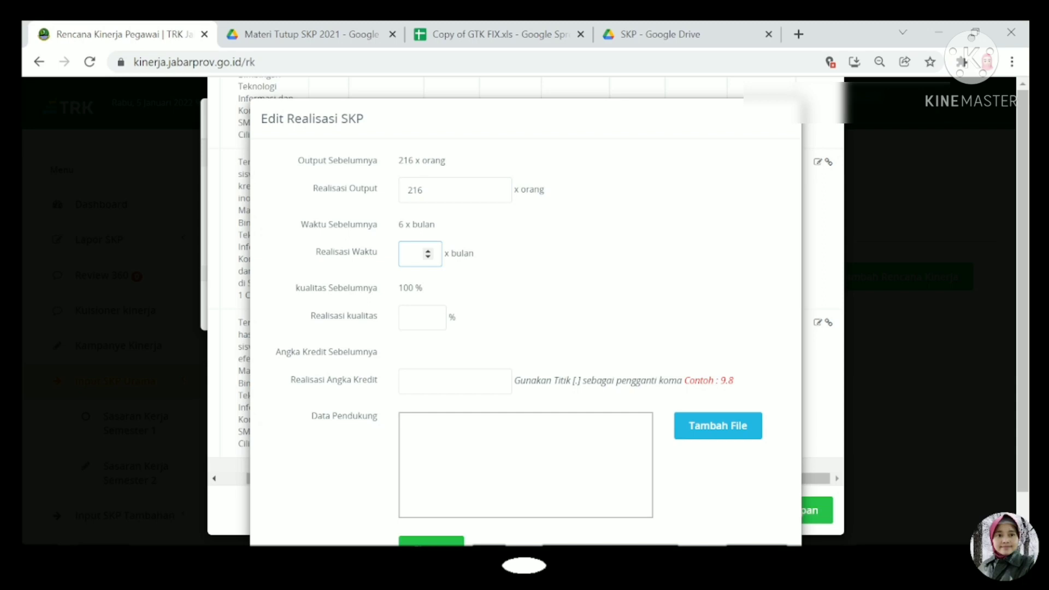
pyautogui.write('6')
pyautogui.click(416, 318)
pyautogui.write('100')
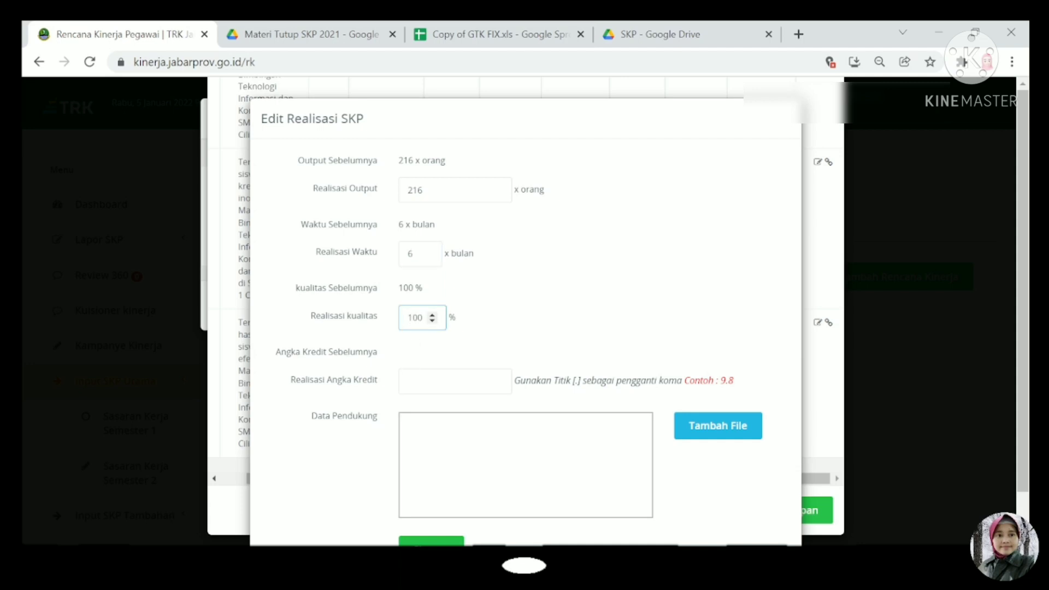
pyautogui.click(432, 381)
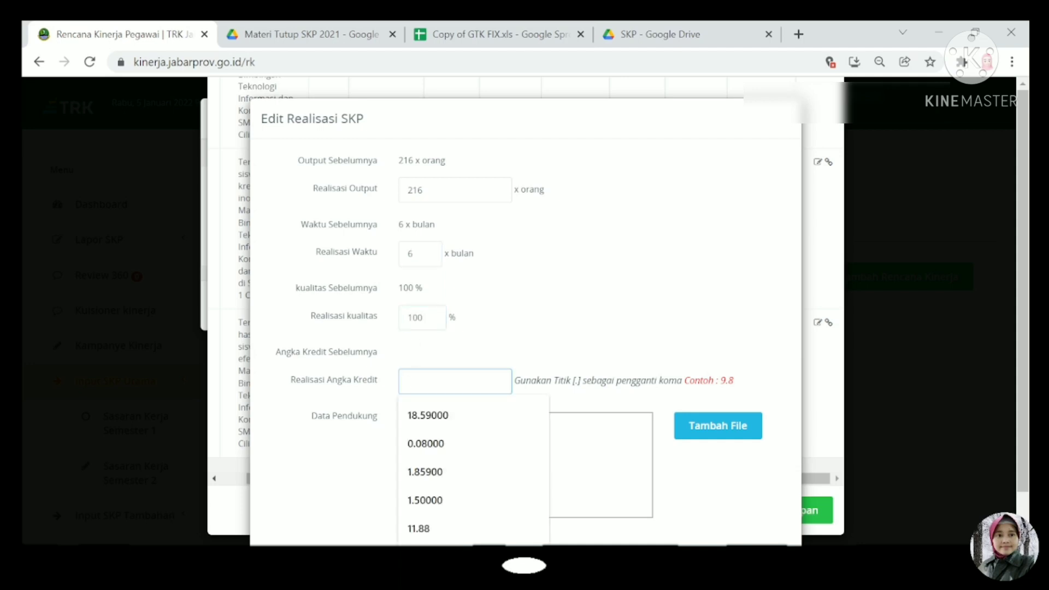
# - Set the evaluation target's credit realisation to 0, attach the Daftar Hadir dan Nilai BTIK Kelas X Mipa 1-6 PDF and save the realisation
pyautogui.write('0')
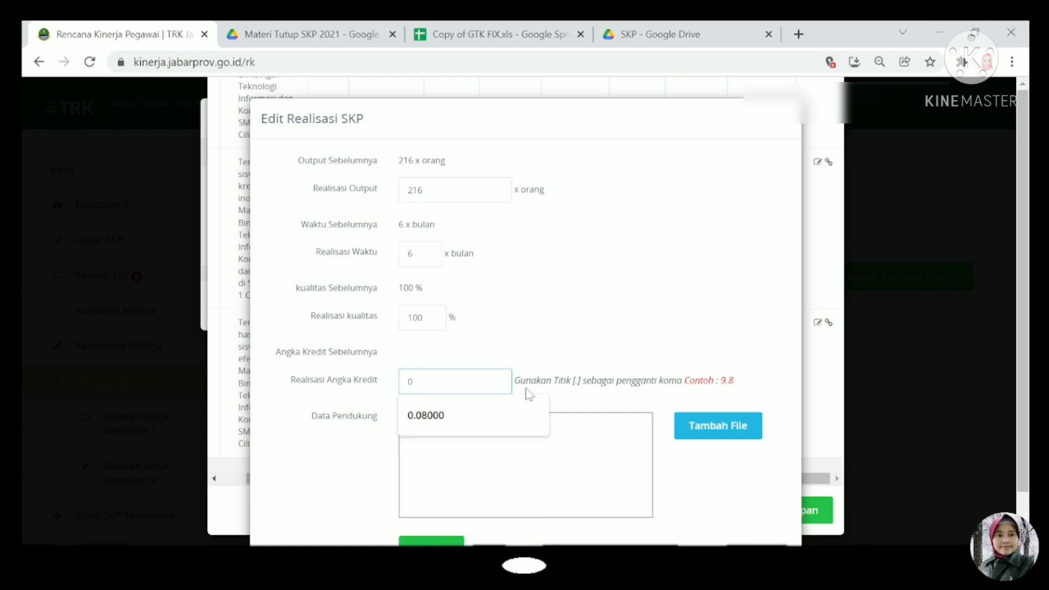
pyautogui.click(549, 346)
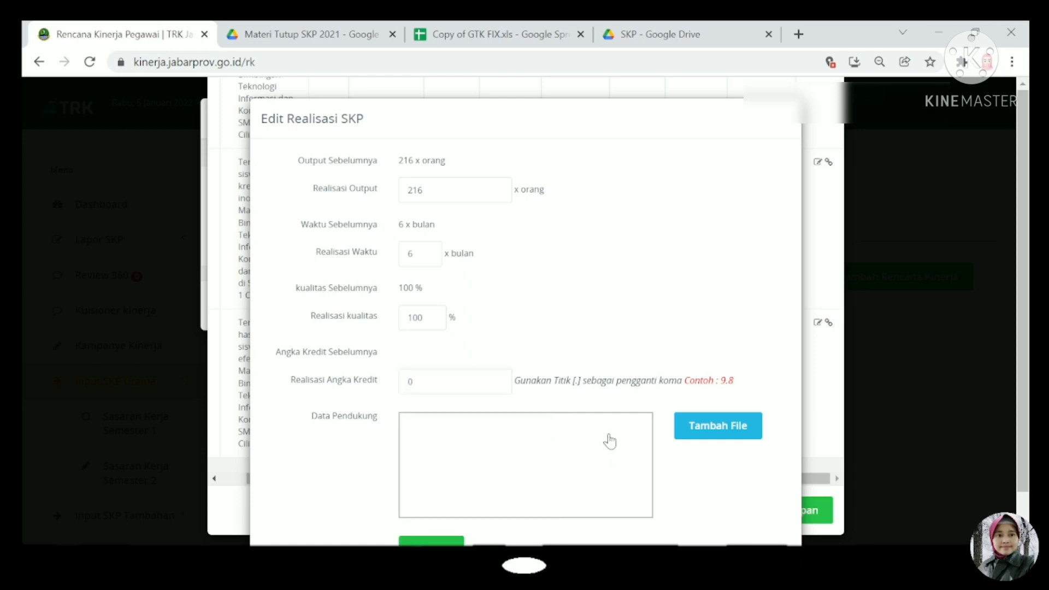
pyautogui.click(538, 454)
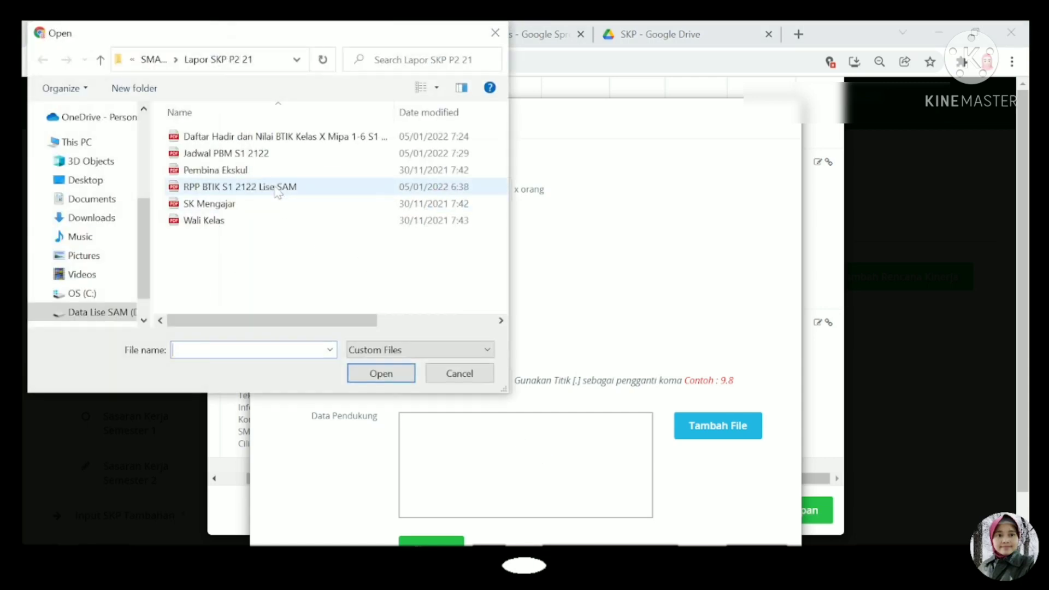
pyautogui.doubleClick(282, 139)
pyautogui.scroll(-2, 560, 394)
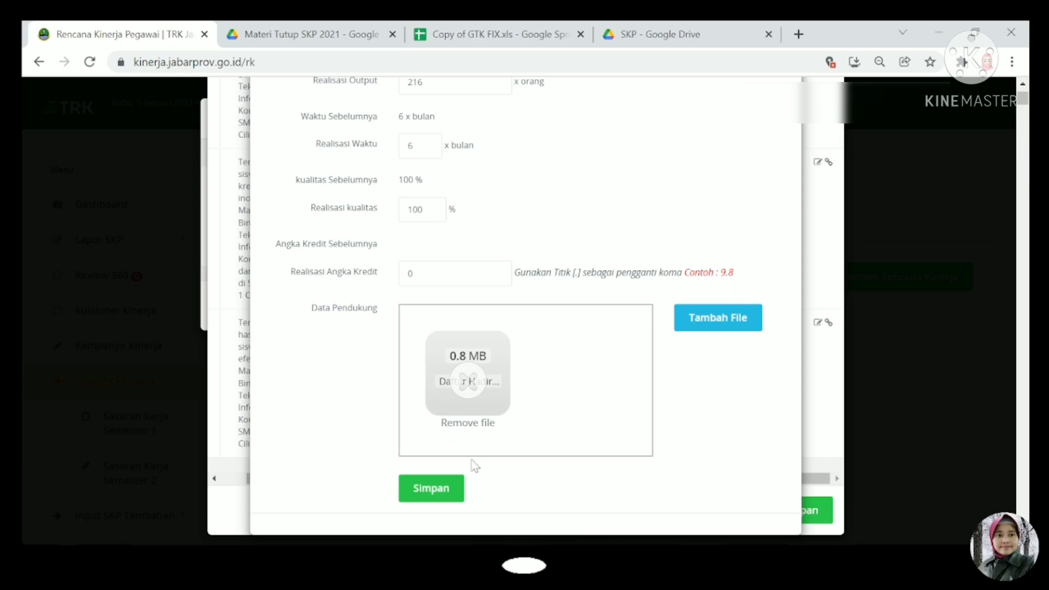
pyautogui.scroll(2, 563, 323)
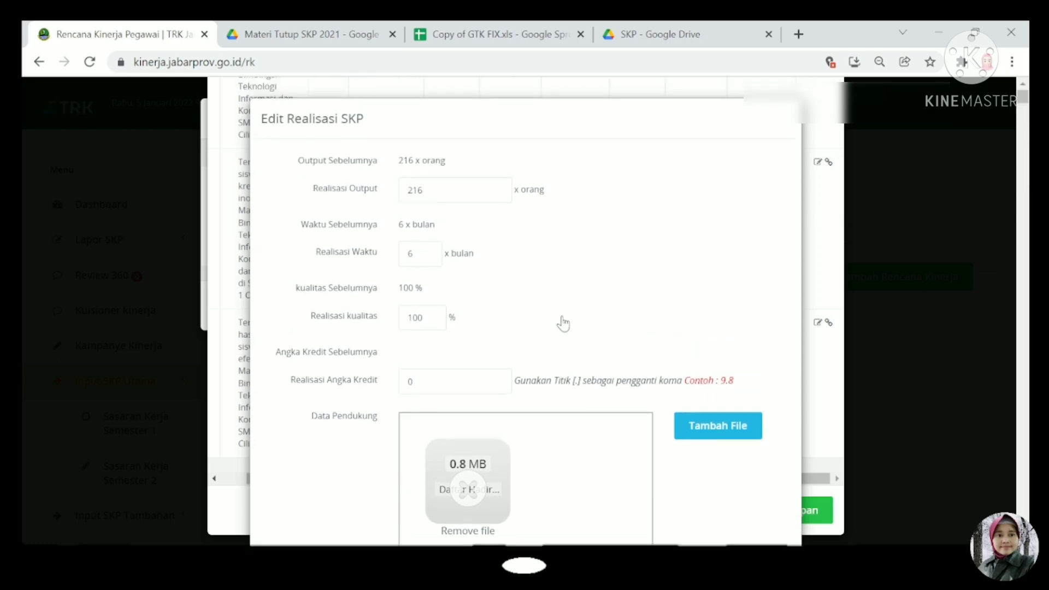
pyautogui.scroll(-4, 563, 324)
pyautogui.click(437, 366)
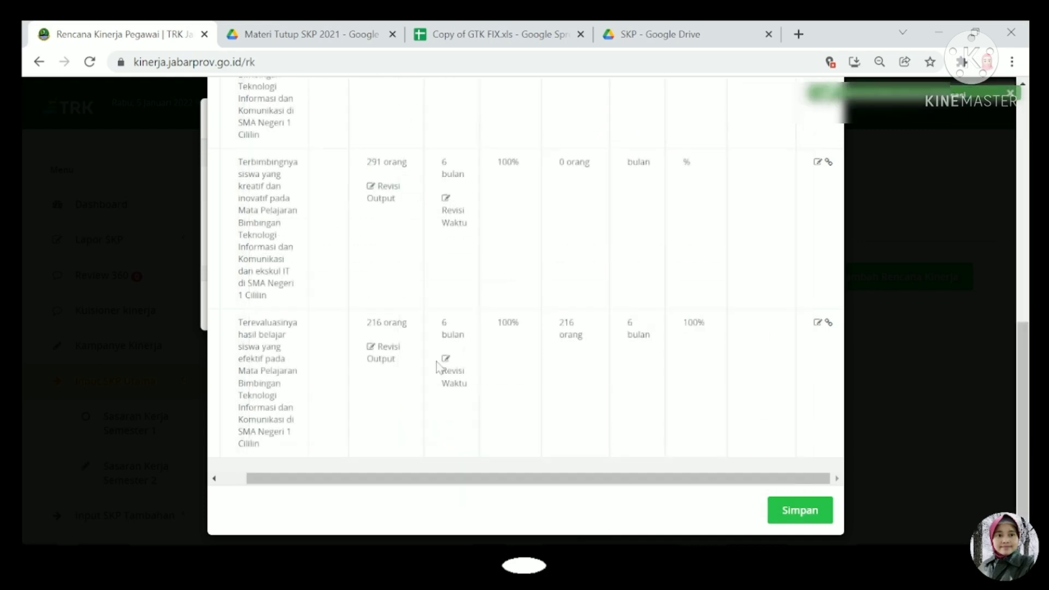
# - Check the credit rule for the guided-students row in the Copy of GTK FIX spreadsheet and return to the TRK site
pyautogui.click(521, 36)
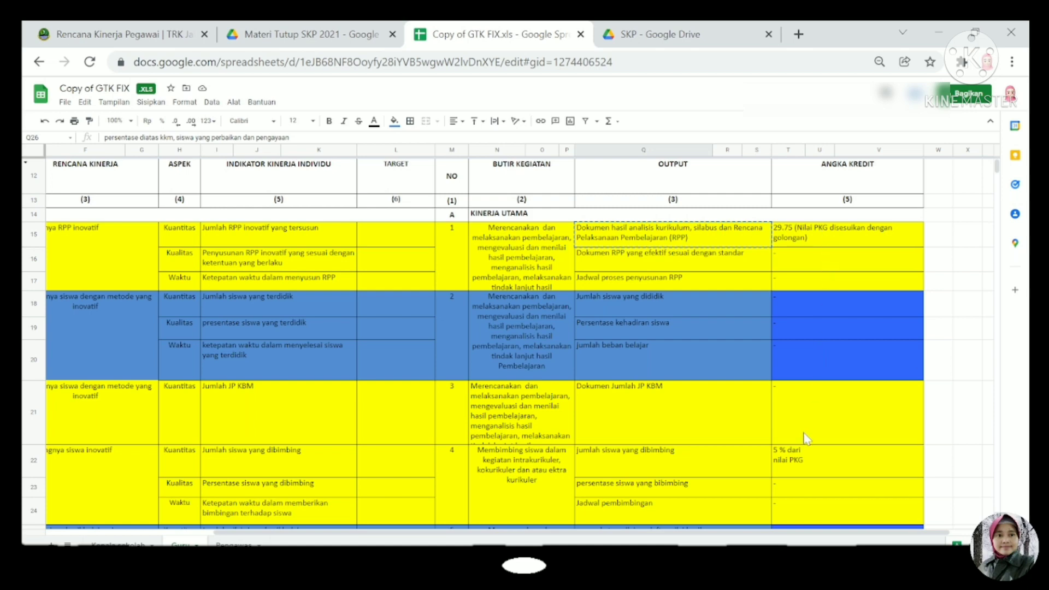
pyautogui.click(802, 458)
pyautogui.scroll(-1, 802, 458)
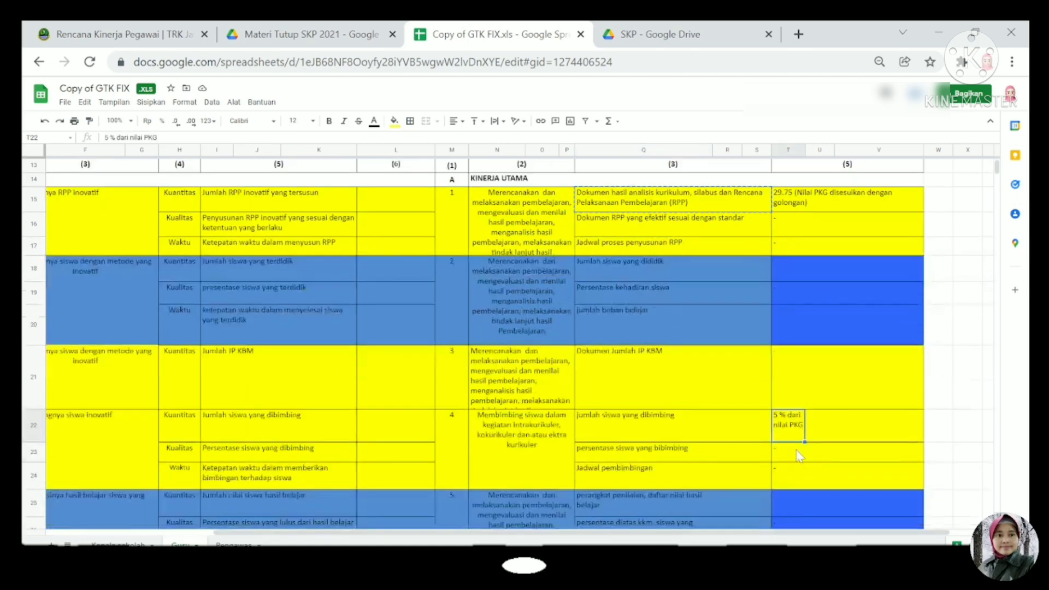
pyautogui.scroll(1, 798, 455)
pyautogui.click(35, 43)
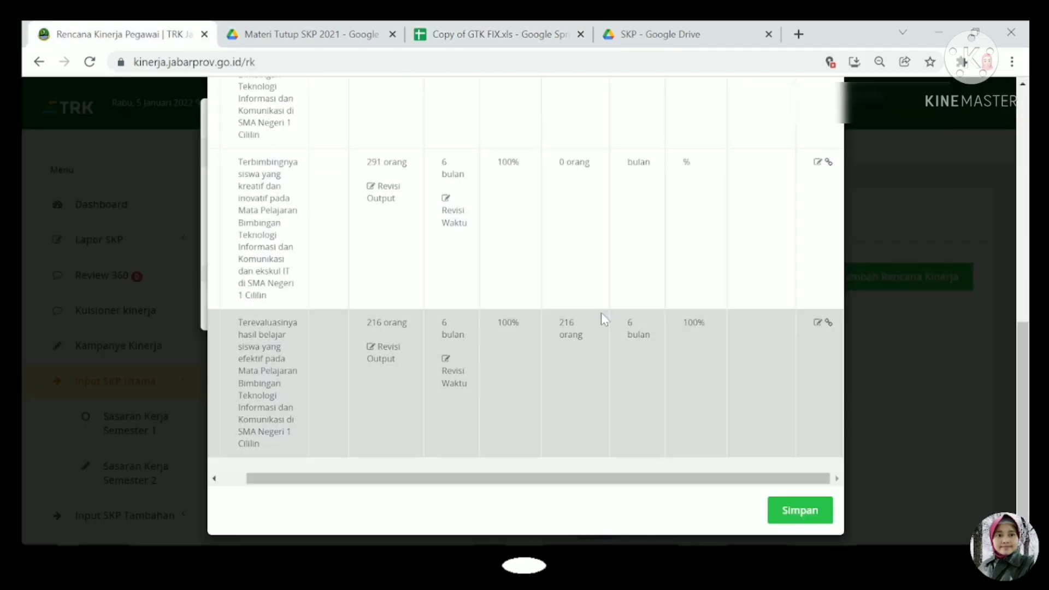
# - Fill in the realisation of the 216-person Terdidiknya siswa target with output 216, time 6 months, quality 100% and credit 0
pyautogui.scroll(10, 601, 313)
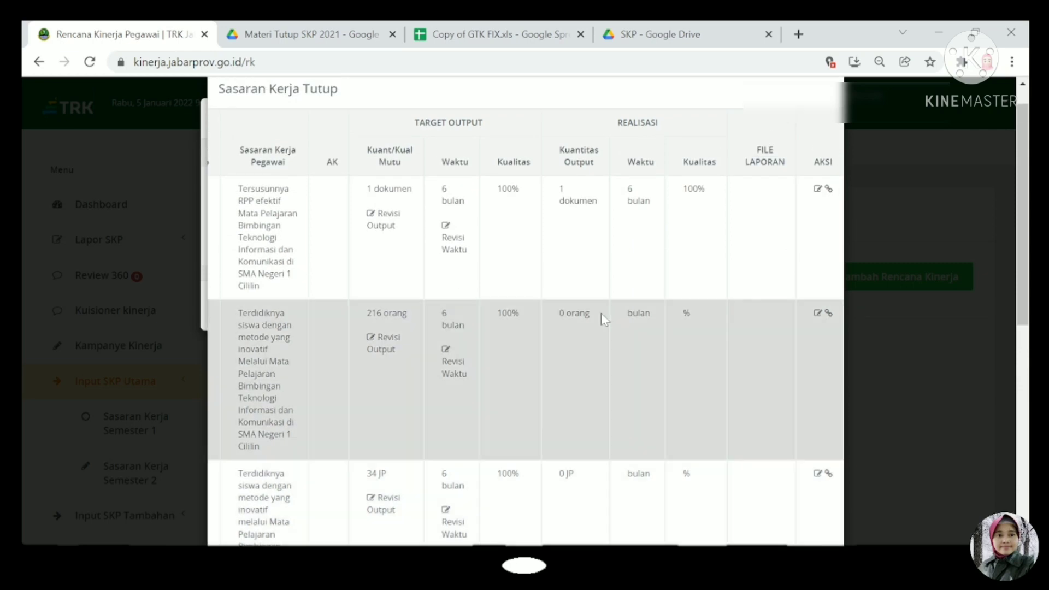
pyautogui.scroll(-2, 601, 313)
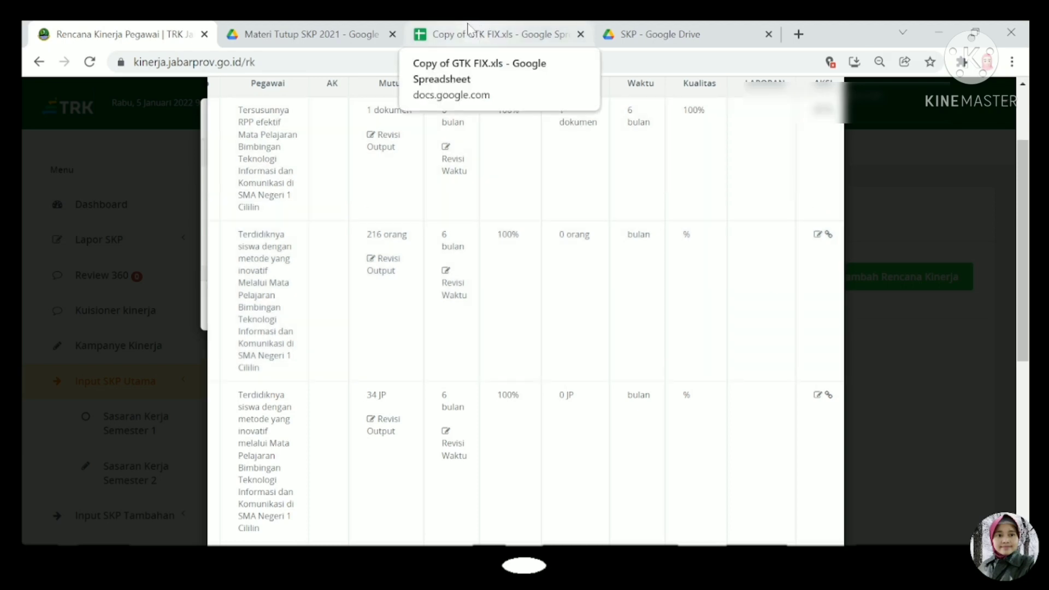
pyautogui.click(818, 235)
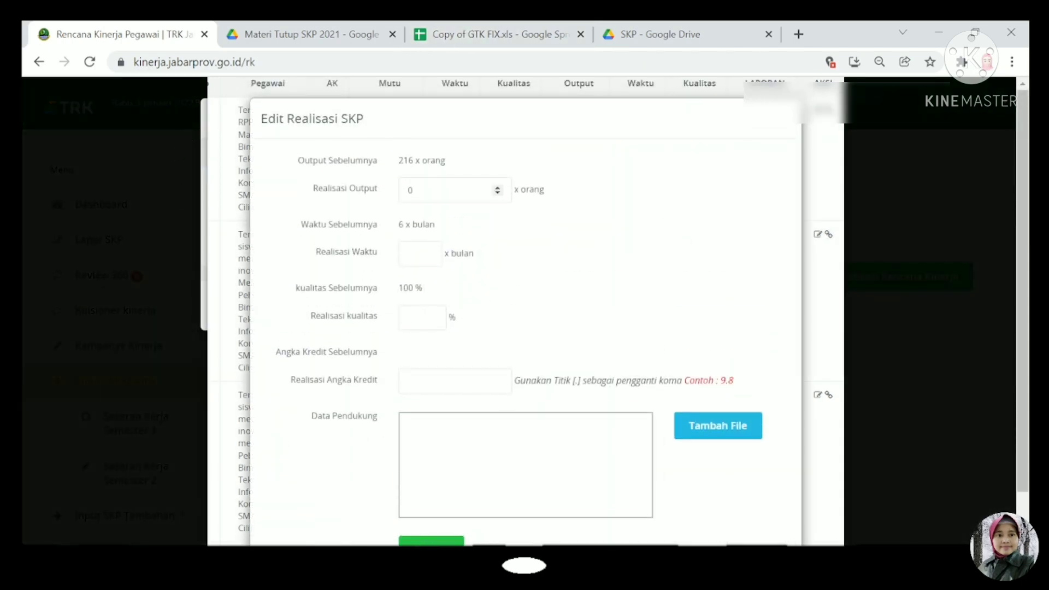
pyautogui.doubleClick(410, 190)
pyautogui.write('216')
pyautogui.click(415, 253)
pyautogui.write('6')
pyautogui.click(431, 317)
pyautogui.write('100')
pyautogui.click(465, 377)
pyautogui.write('0')
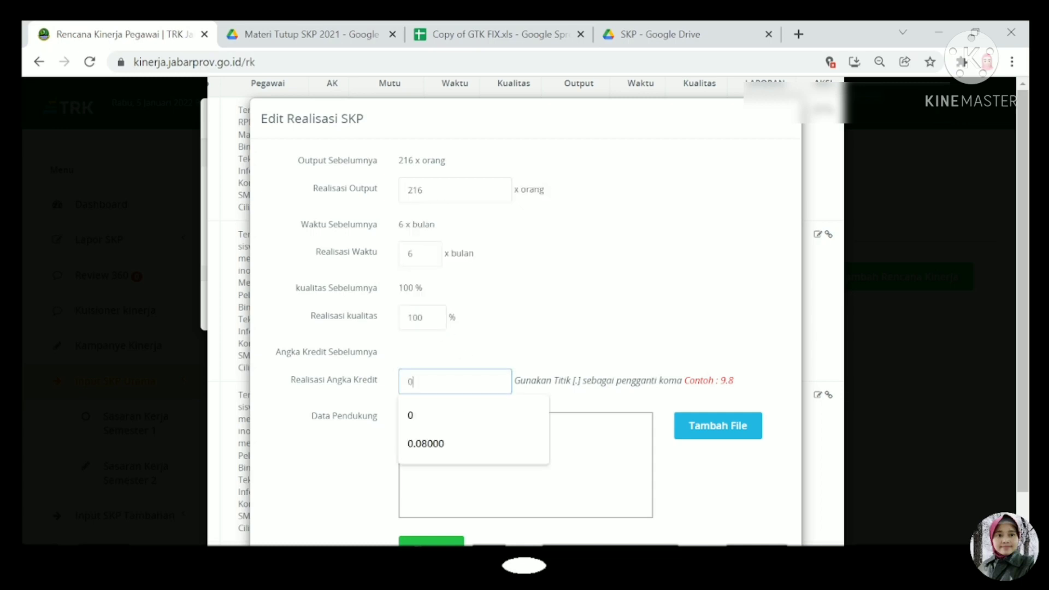
pyautogui.click(457, 407)
# - Attach the Daftar Hadir dan Nilai BTIK Kelas X Mipa 1-6 PDF as supporting data and save the realisation
pyautogui.click(474, 458)
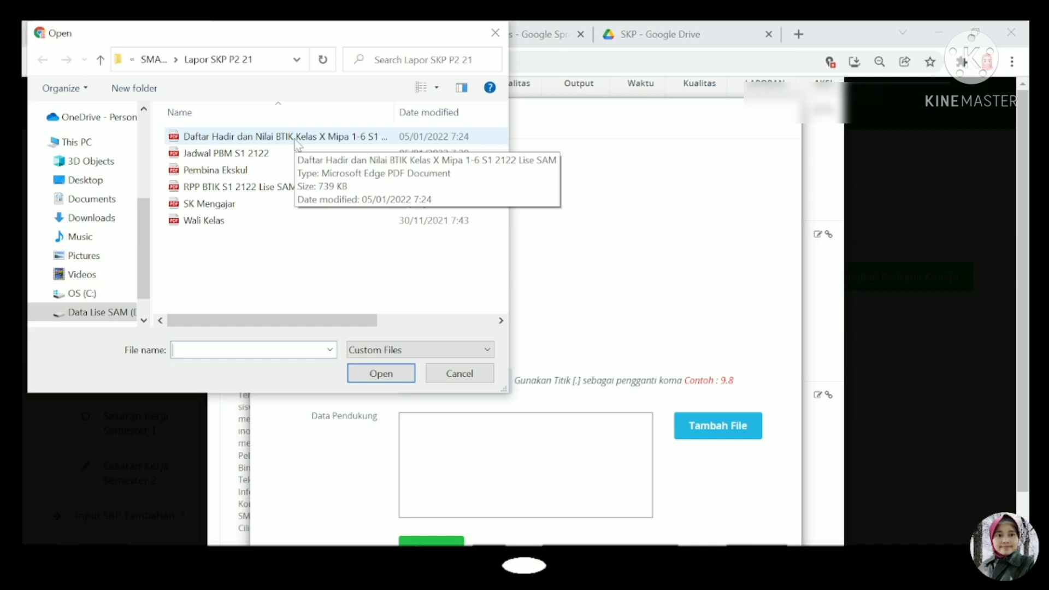
pyautogui.doubleClick(294, 139)
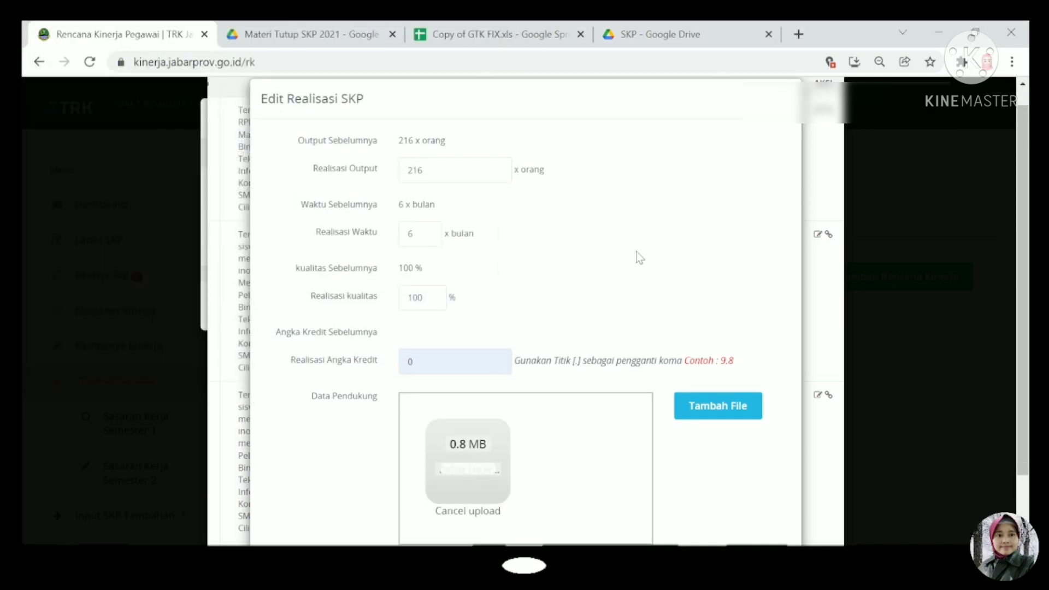
pyautogui.scroll(-2, 634, 262)
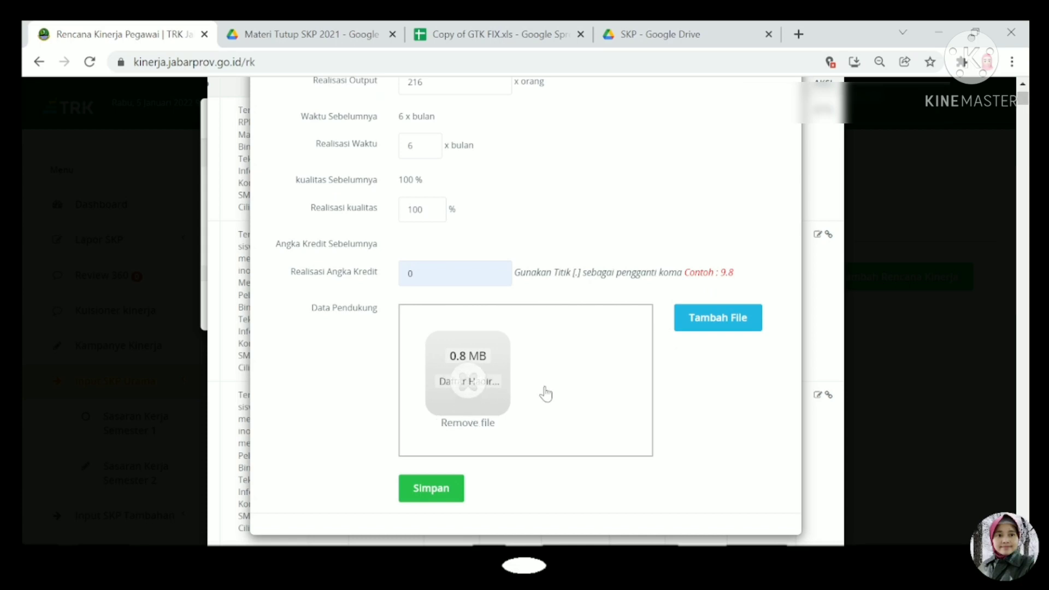
pyautogui.click(447, 494)
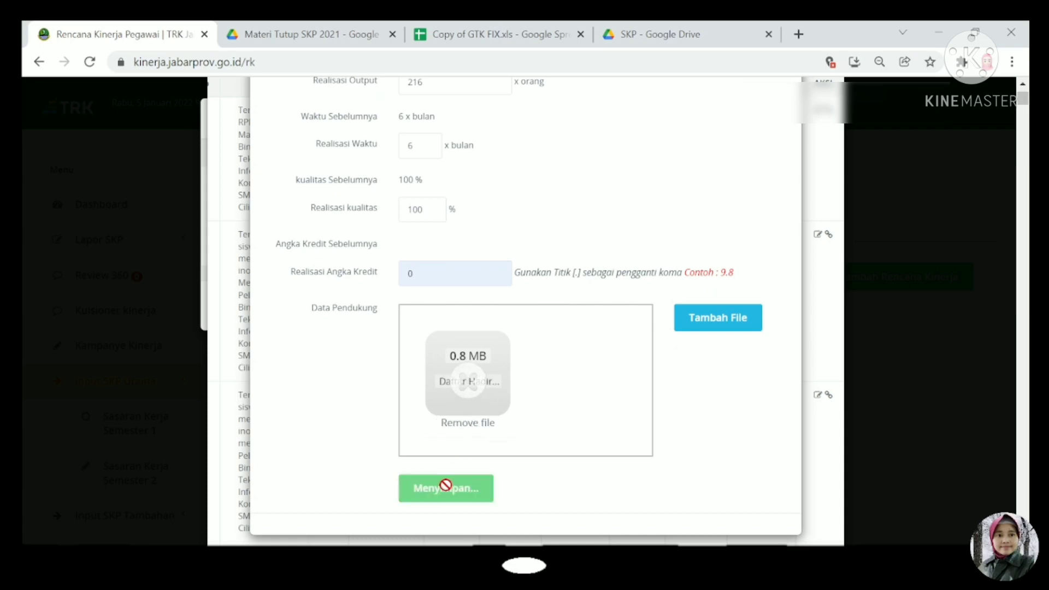
# - Open the Terbimbingnya siswa target's realisation form and consult the yearly credit table in the Materi Tutup SKP 2021 Drive folder
pyautogui.scroll(2, 664, 315)
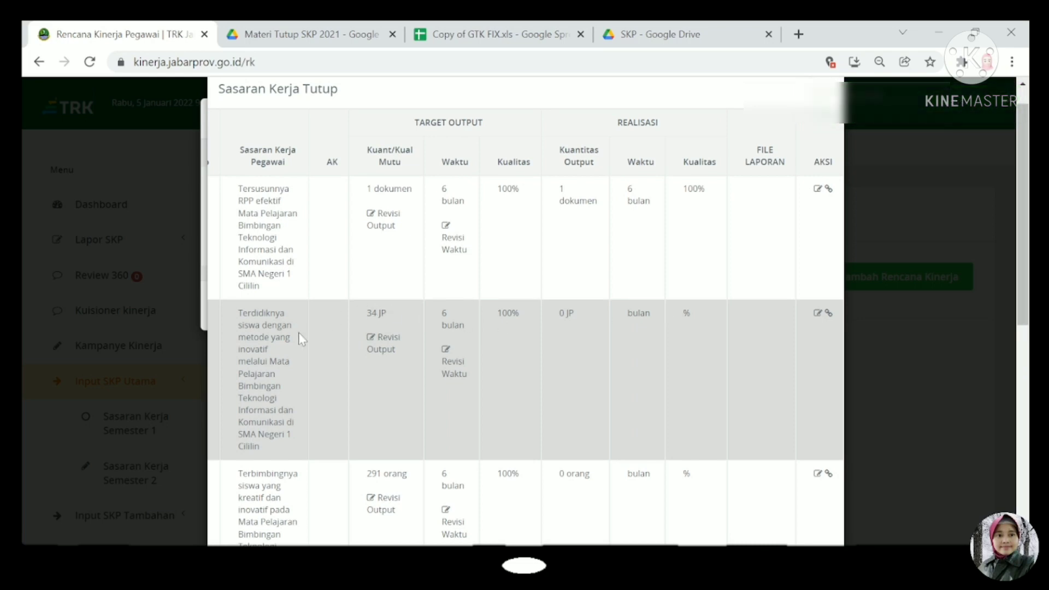
pyautogui.scroll(-3, 323, 352)
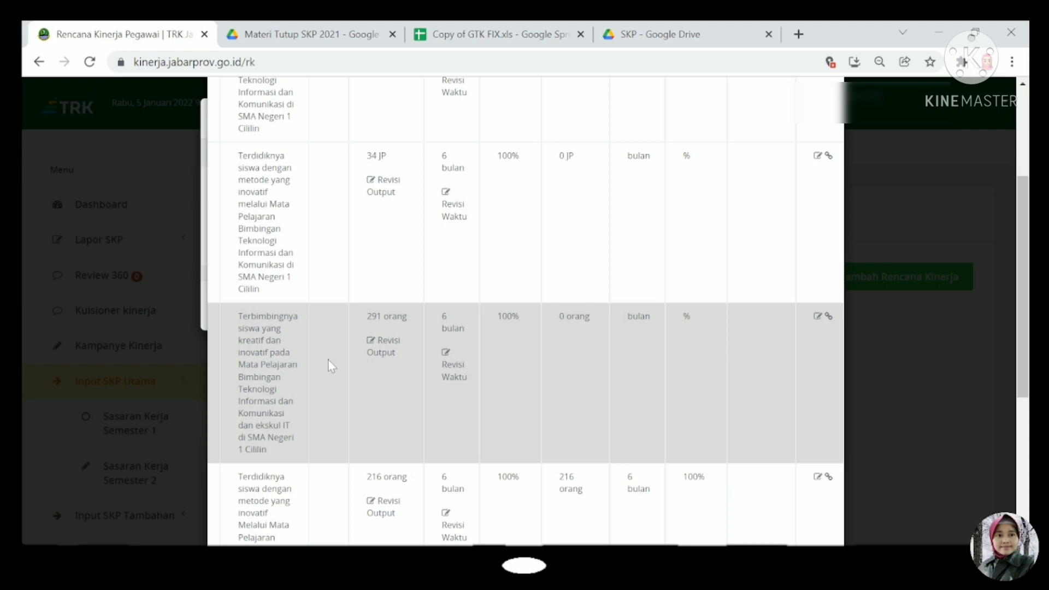
pyautogui.scroll(-2, 328, 358)
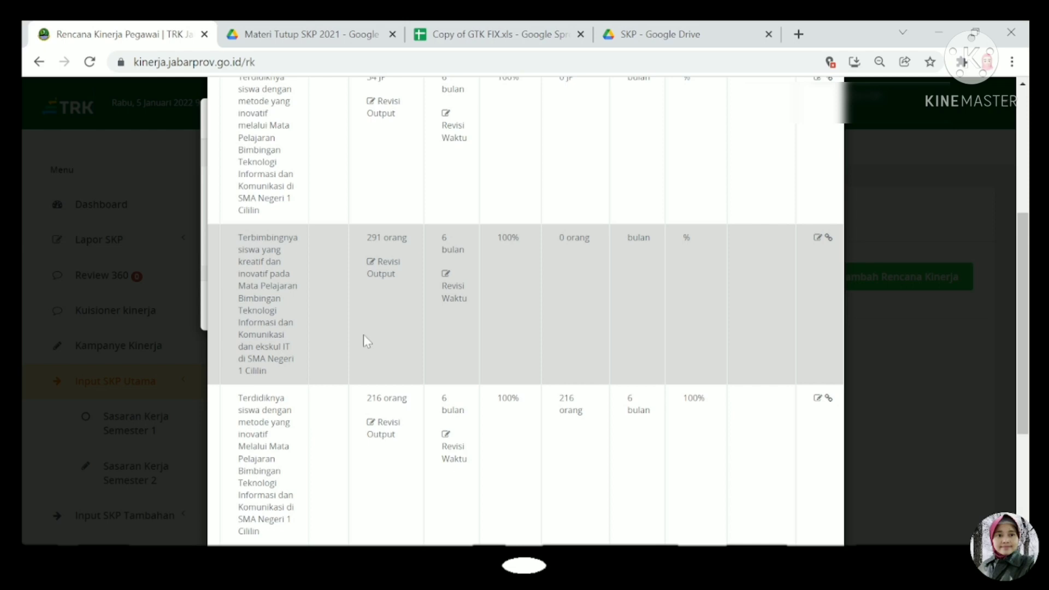
pyautogui.click(818, 239)
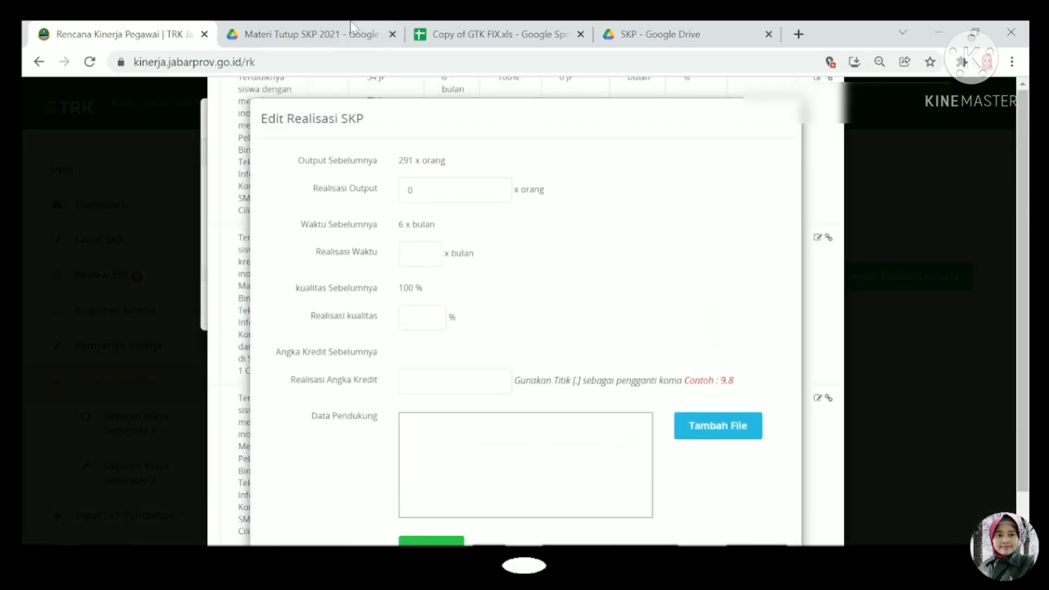
pyautogui.click(332, 31)
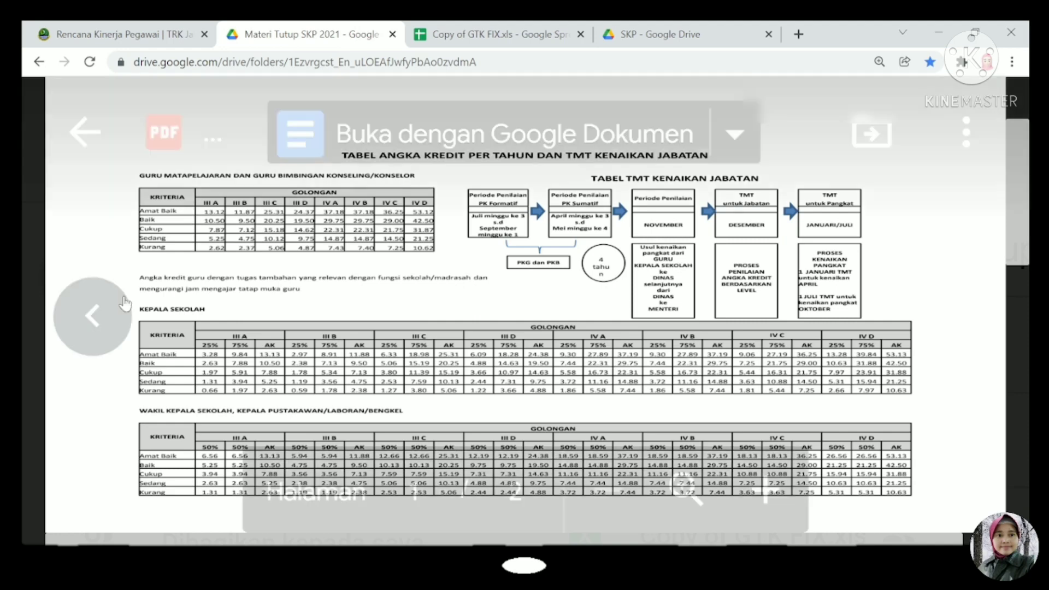
pyautogui.click(108, 42)
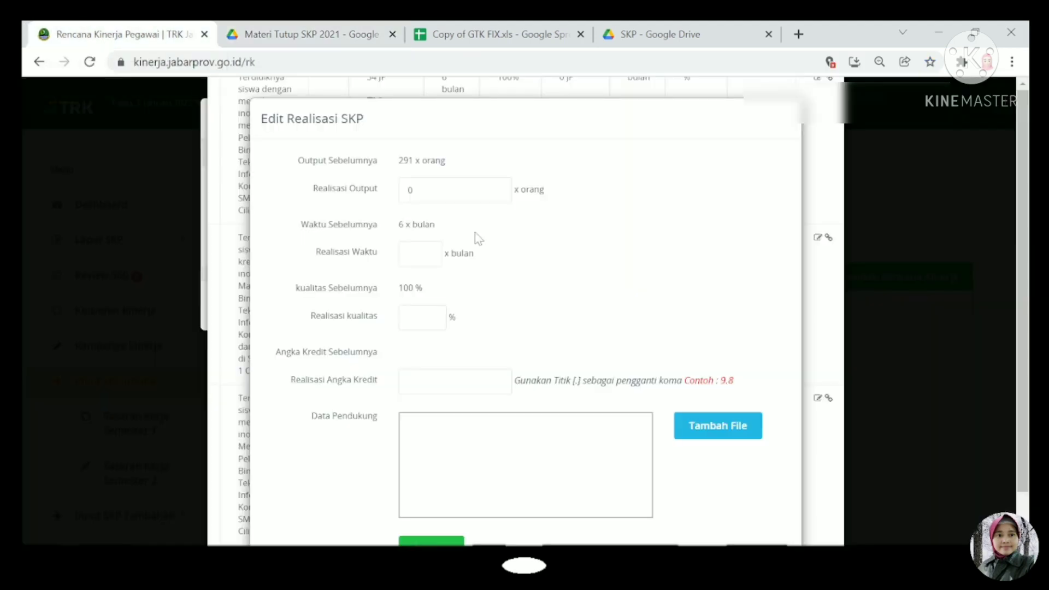
# - Set the student guidance target's realisation to output 291, time 6 months and quality 100%
pyautogui.click(415, 317)
pyautogui.write('100')
pyautogui.click(425, 254)
pyautogui.write('6')
pyautogui.doubleClick(411, 190)
pyautogui.write('291')
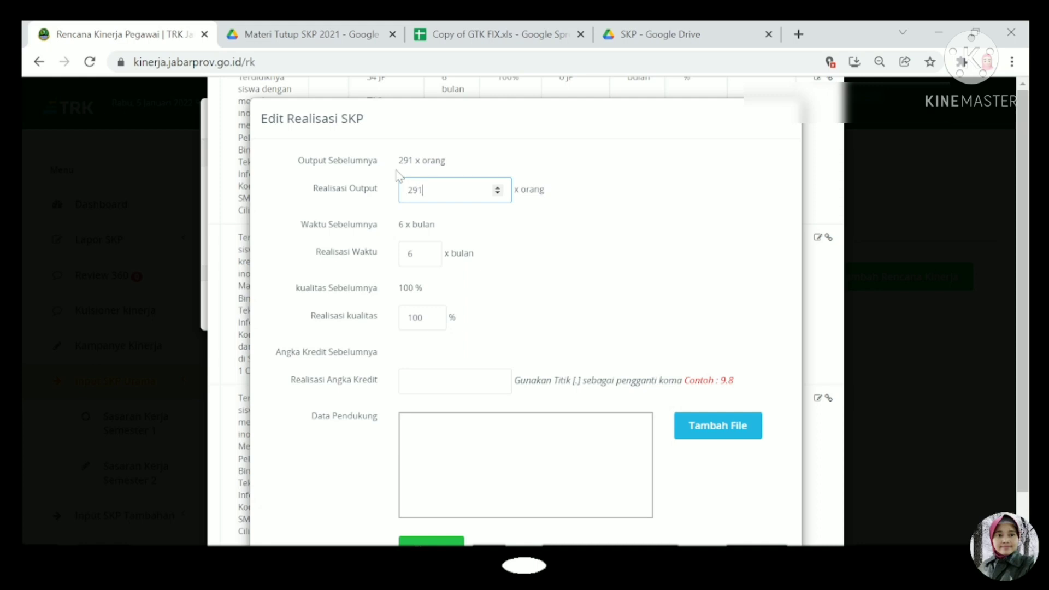
# - Check the guidance credit rule in the Copy of GTK FIX spreadsheet and set the target's credit realisation to 0.594
pyautogui.click(464, 381)
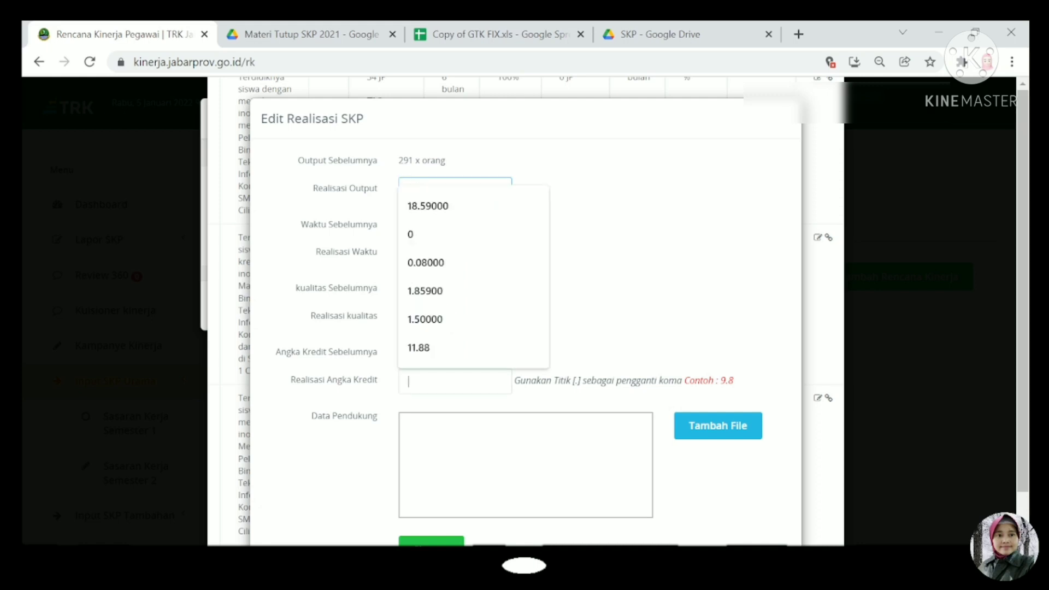
pyautogui.click(492, 34)
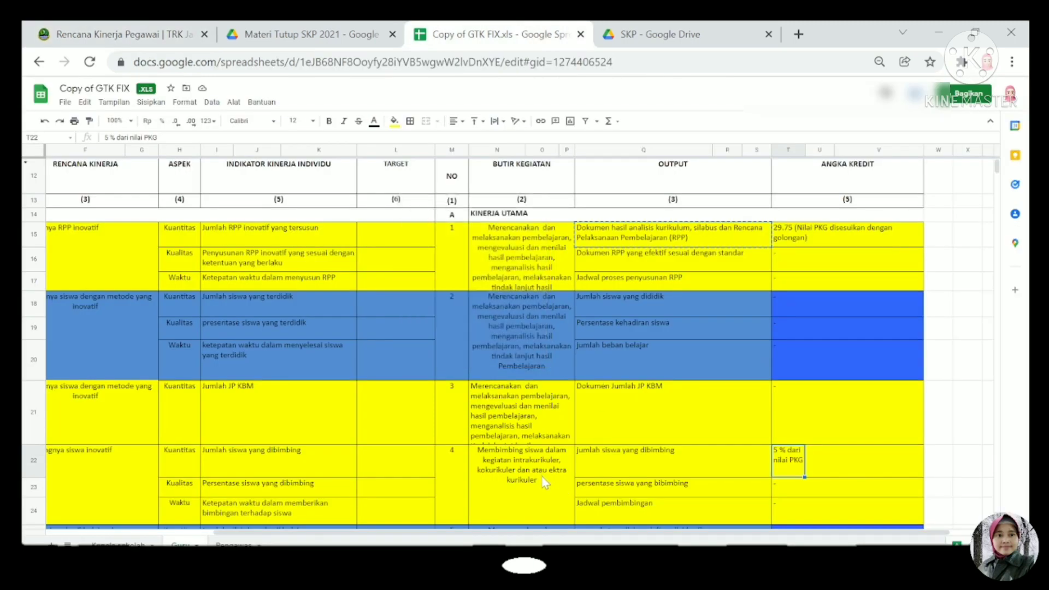
pyautogui.click(150, 37)
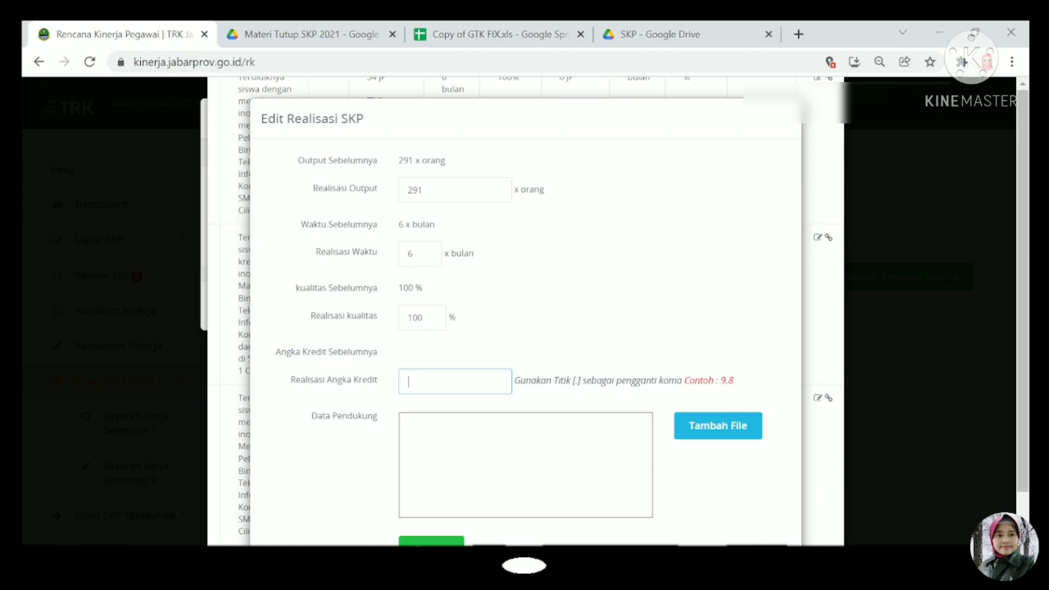
pyautogui.write('0')
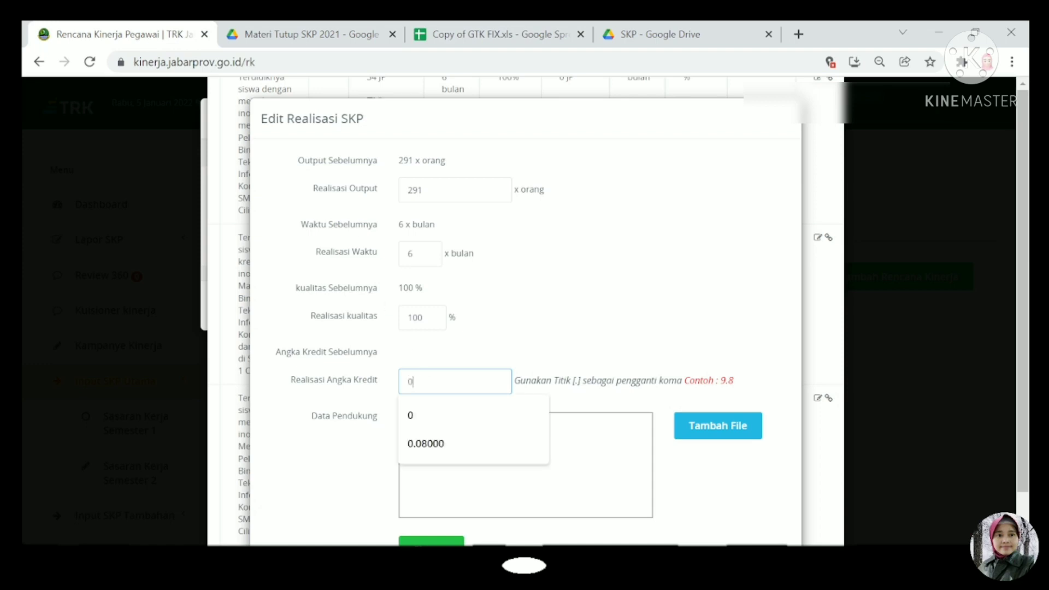
pyautogui.write('.5')
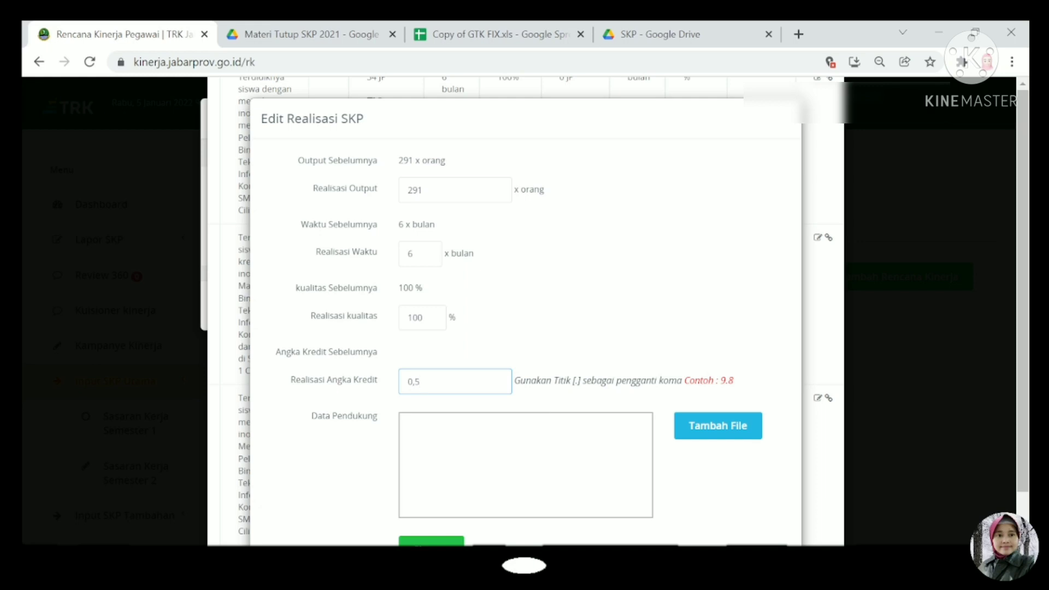
pyautogui.write('94')
pyautogui.click(414, 382)
pyautogui.press('Delete')
pyautogui.press('BackSpace')
pyautogui.write('.5')
# - Attach the Pembina Ekskul and SK Mengajar PDFs as supporting data and save the student guidance target's realisation
pyautogui.click(531, 447)
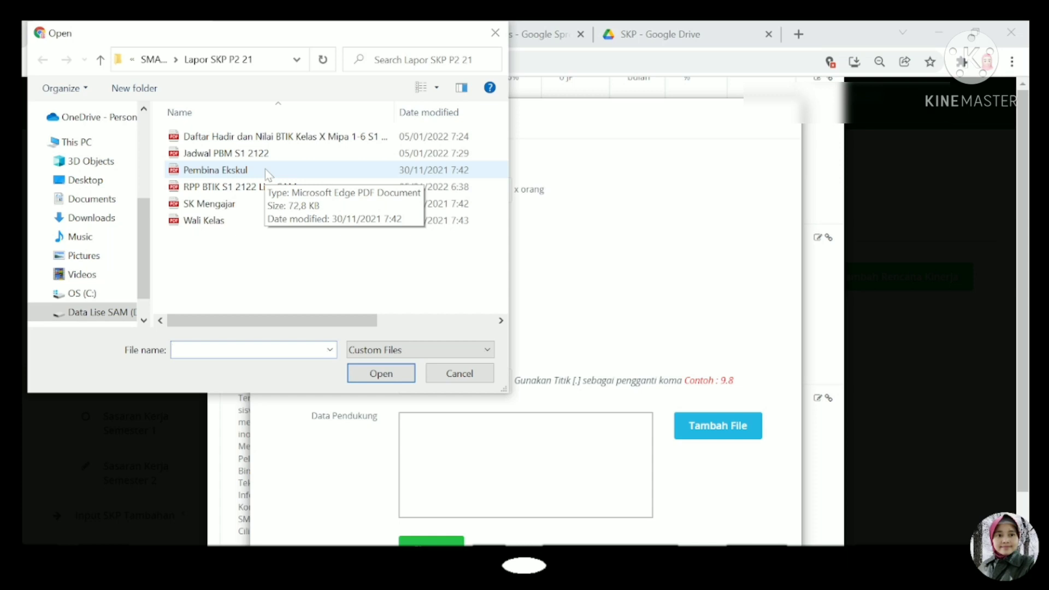
pyautogui.click(265, 169)
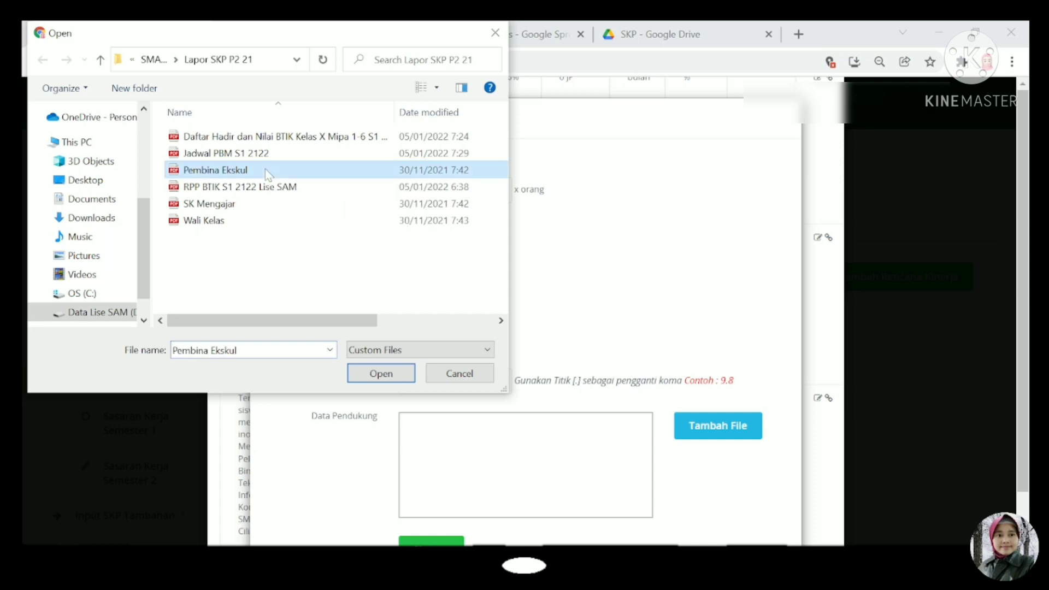
pyautogui.keyDown('ctrl'); pyautogui.click(271, 202); pyautogui.keyUp('ctrl')
pyautogui.click(381, 374)
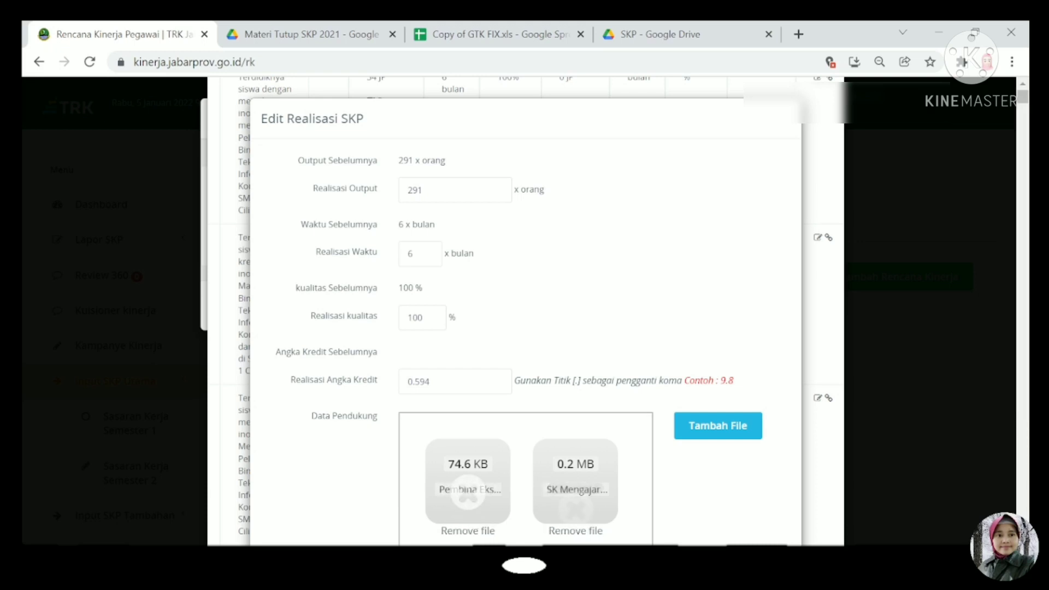
pyautogui.scroll(-1, 525, 328)
pyautogui.scroll(-2, 574, 393)
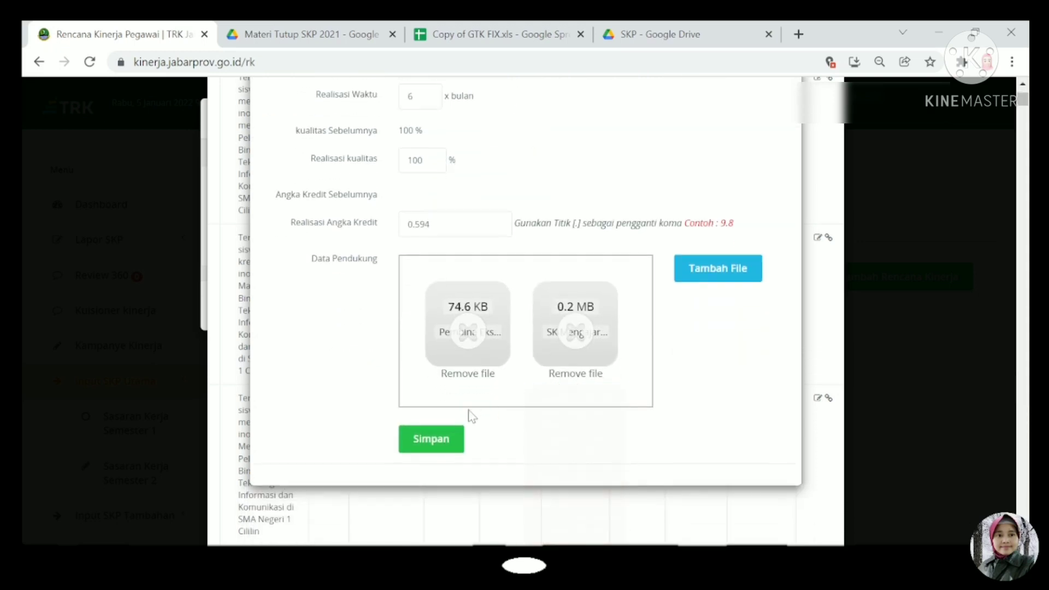
pyautogui.click(440, 443)
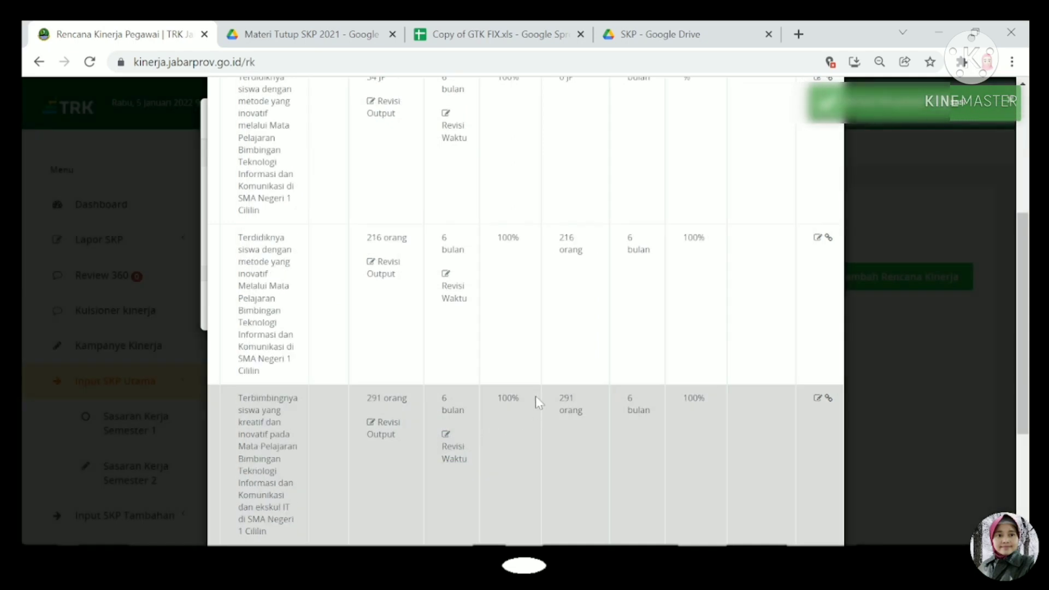
pyautogui.scroll(-3, 535, 396)
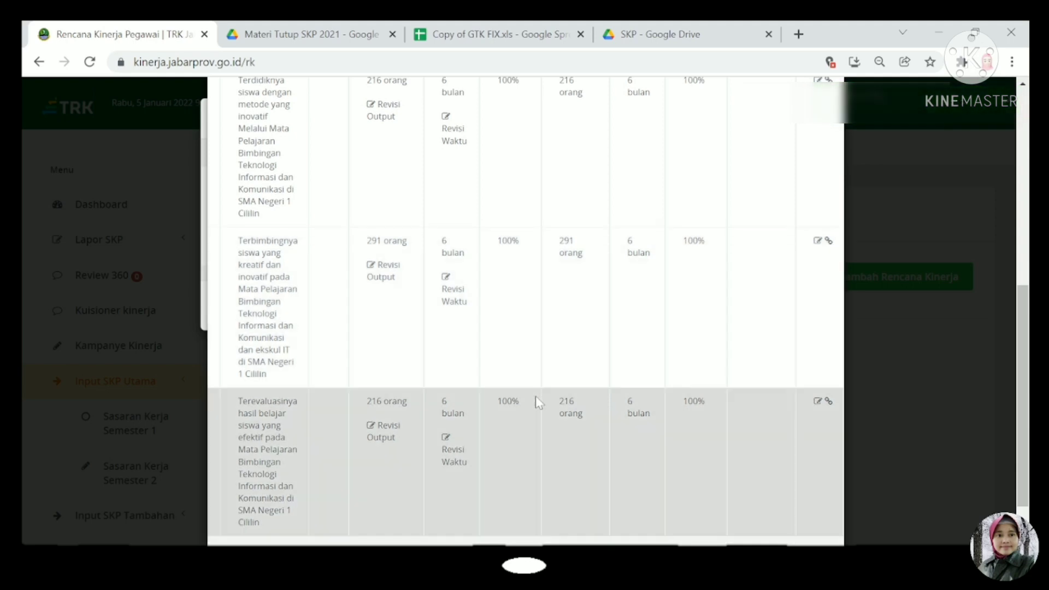
pyautogui.scroll(-2, 536, 395)
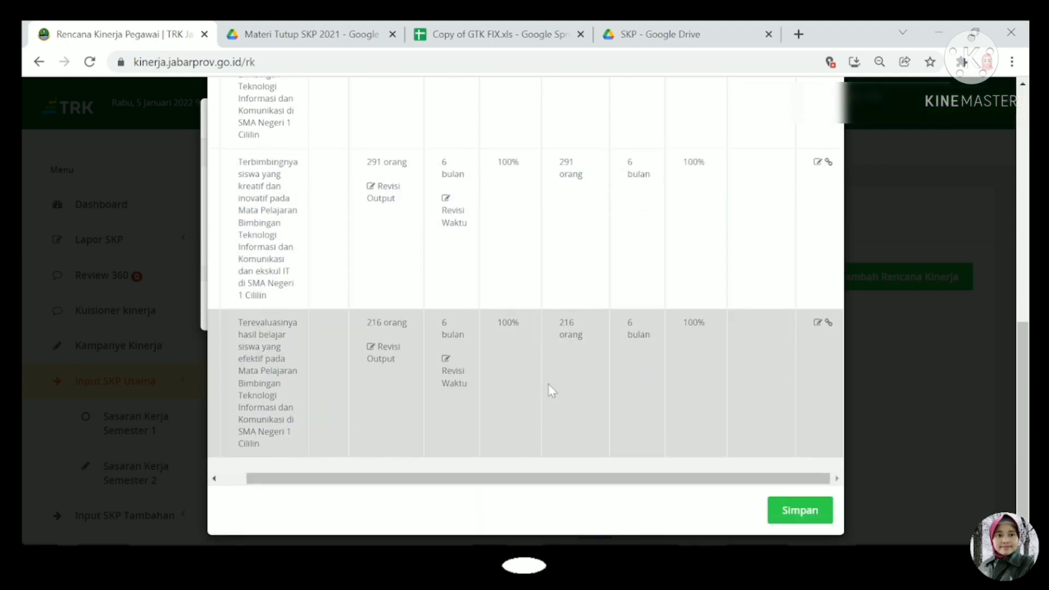
pyautogui.scroll(2, 549, 386)
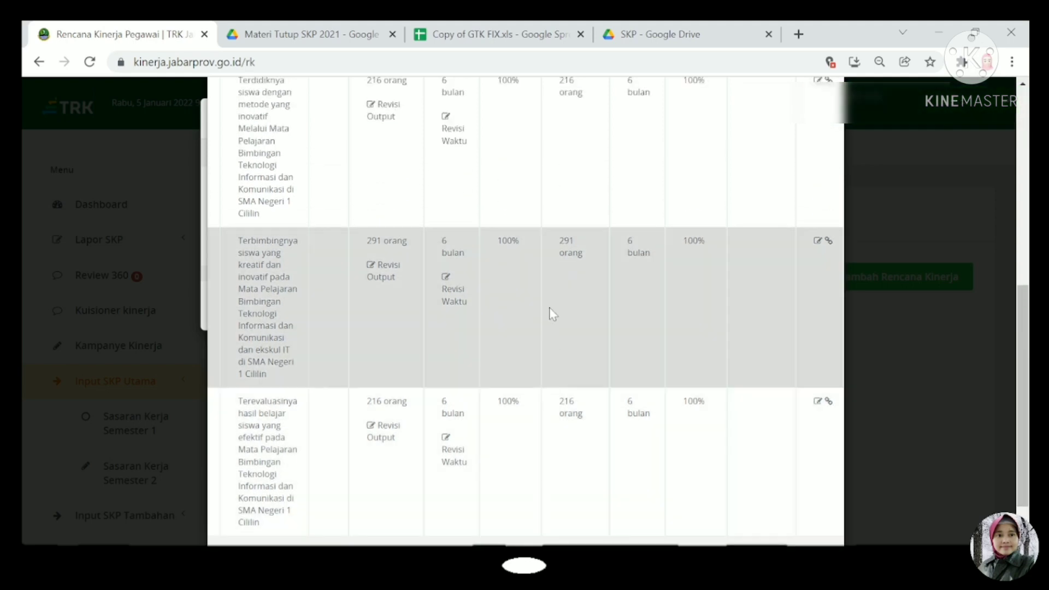
pyautogui.scroll(2, 551, 313)
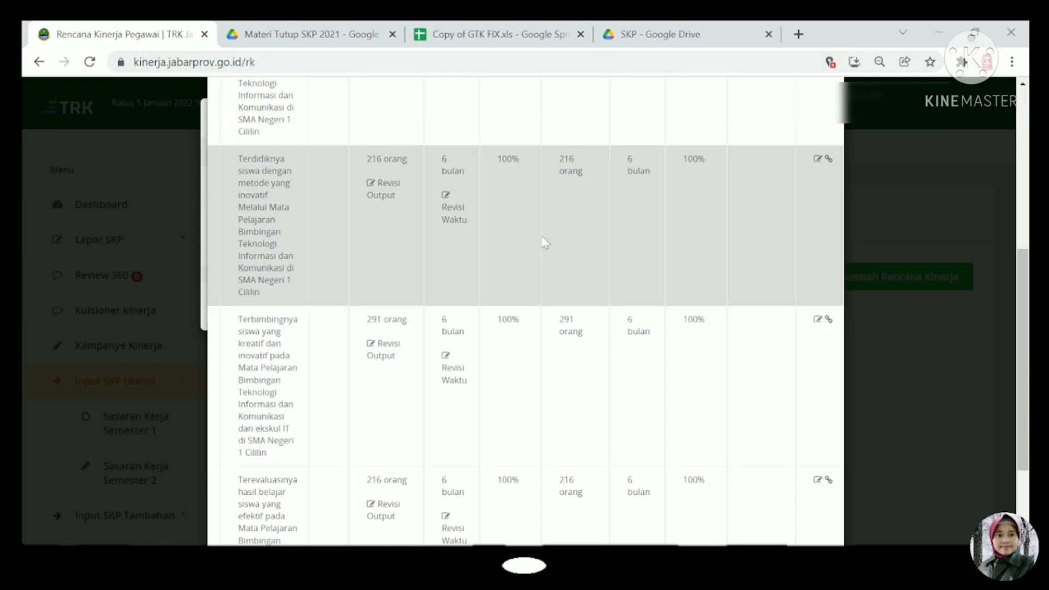
pyautogui.scroll(4, 545, 242)
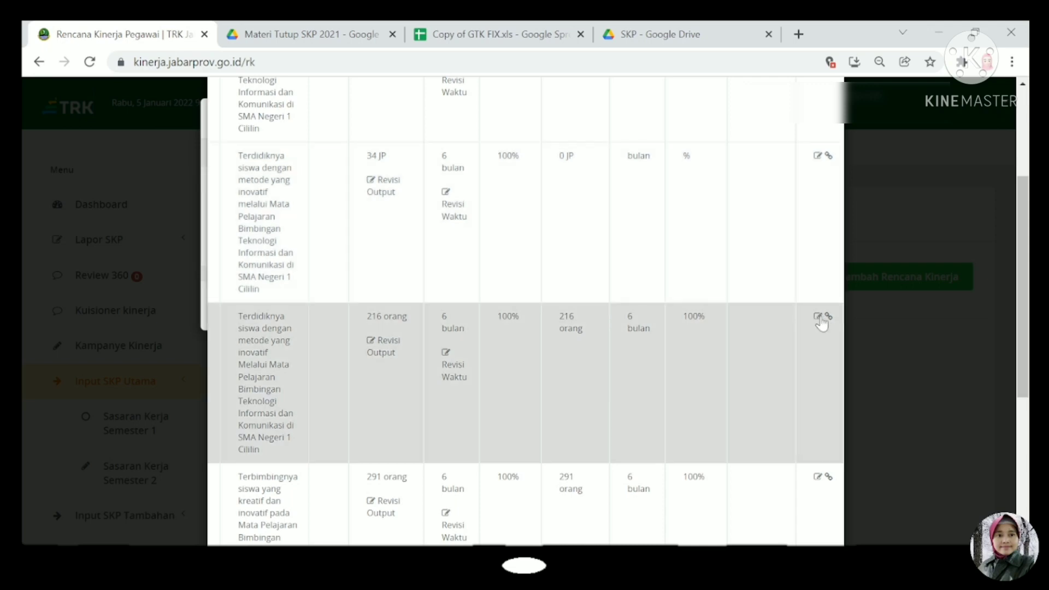
pyautogui.click(817, 316)
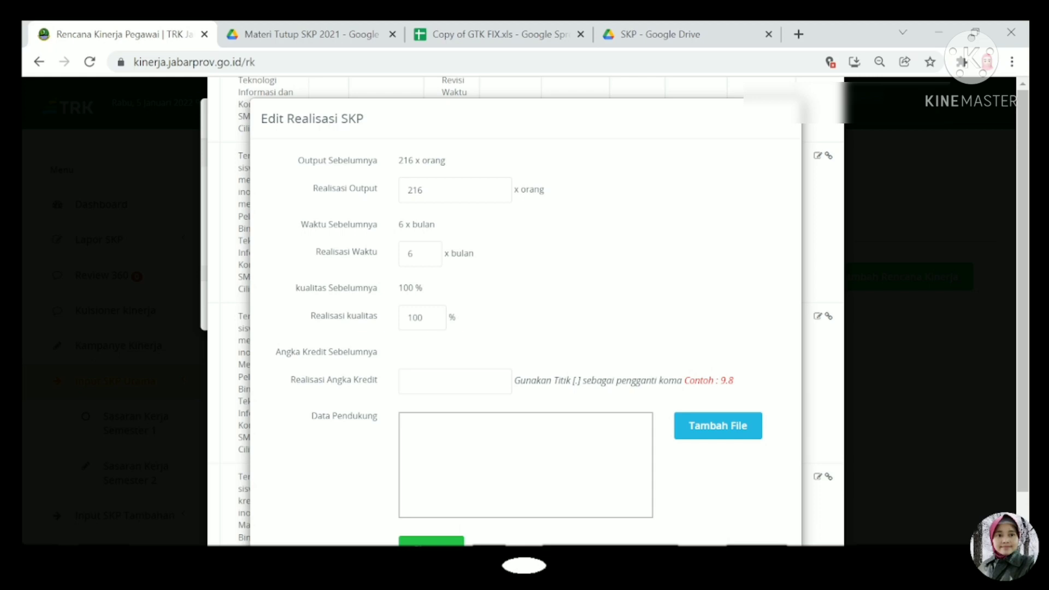
pyautogui.click(455, 382)
pyautogui.click(421, 237)
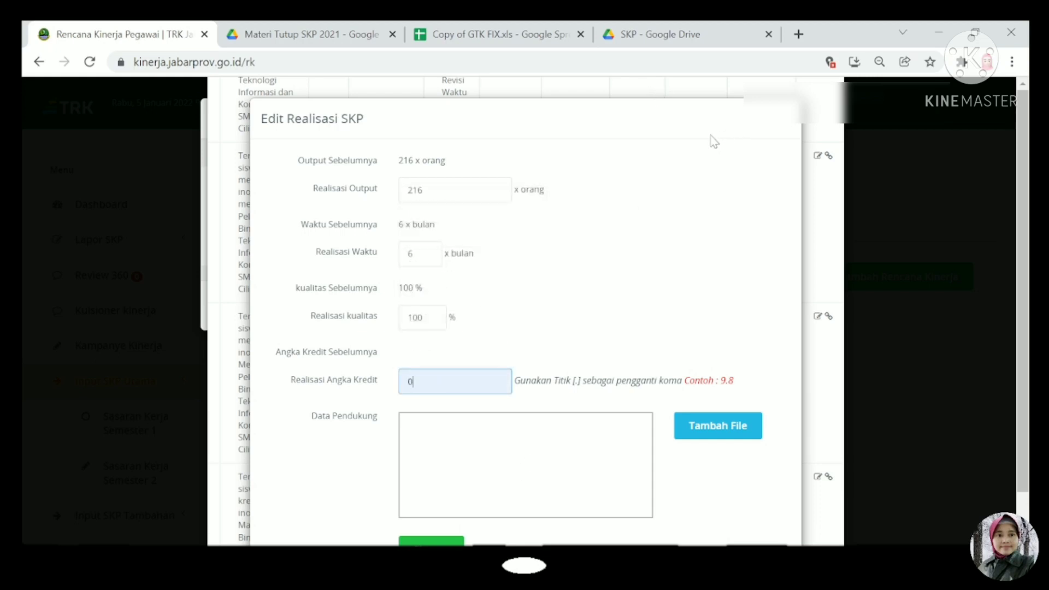
pyautogui.tripleClick(720, 155)
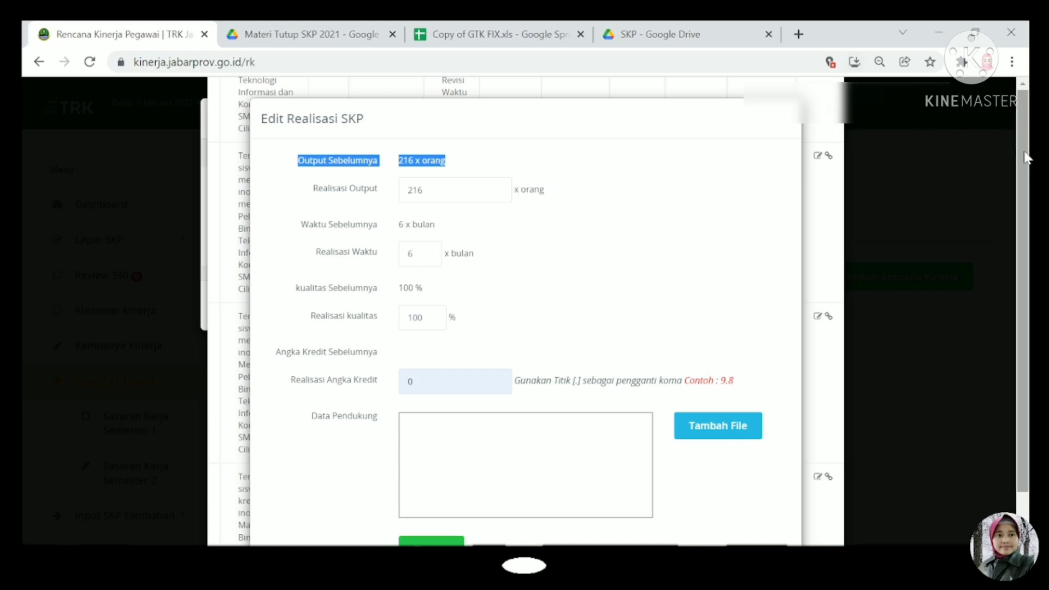
pyautogui.moveTo(1030, 163); pyautogui.dragTo(1030, 214)
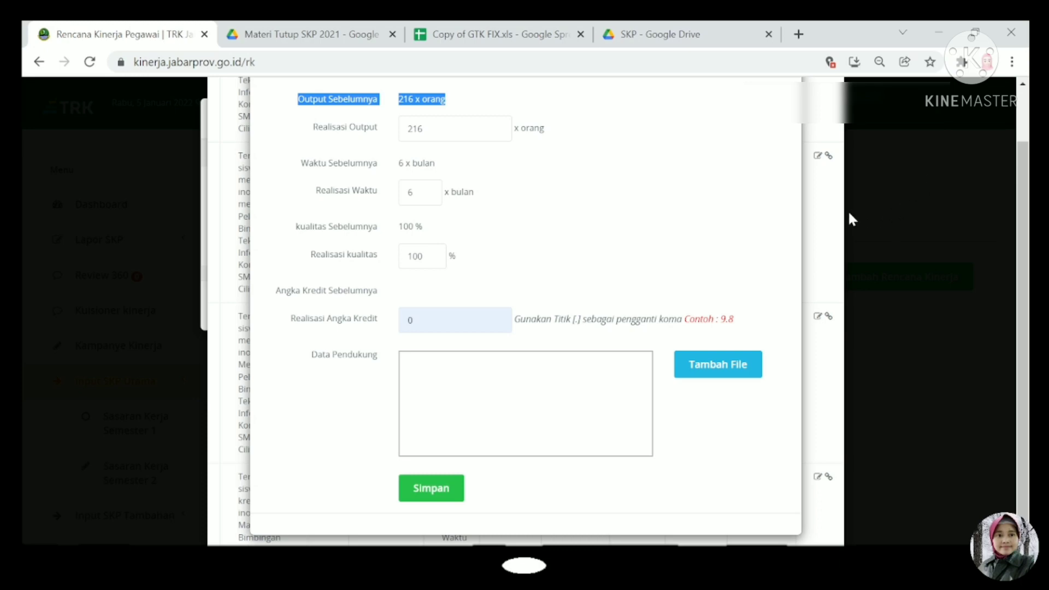
pyautogui.click(881, 257)
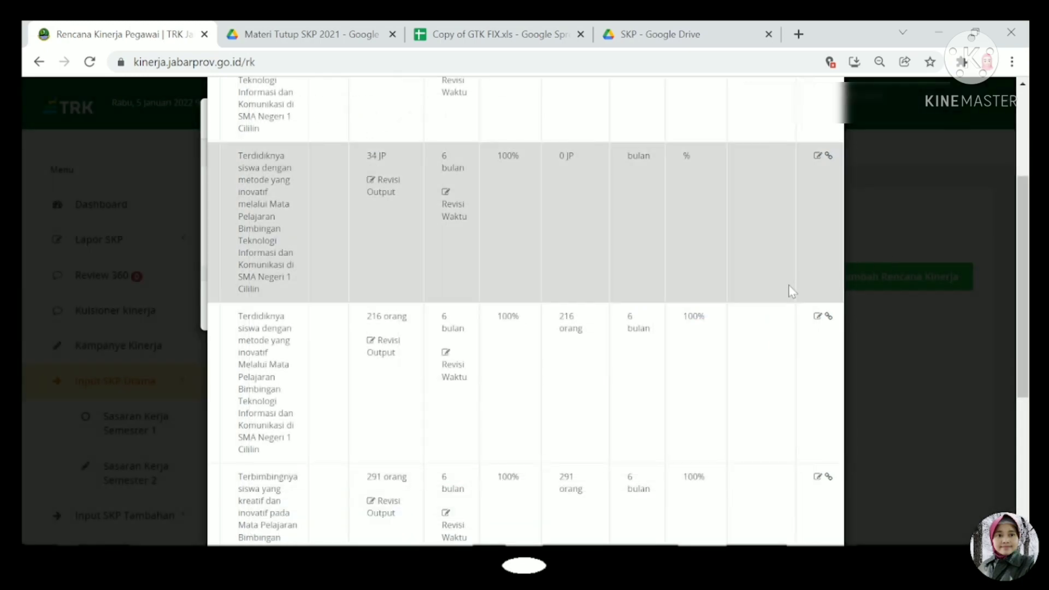
# - Open the Tersusunnya RPP target's realisation form and set its credit realisation to 11.88
pyautogui.scroll(3, 792, 288)
pyautogui.scroll(-10, 790, 290)
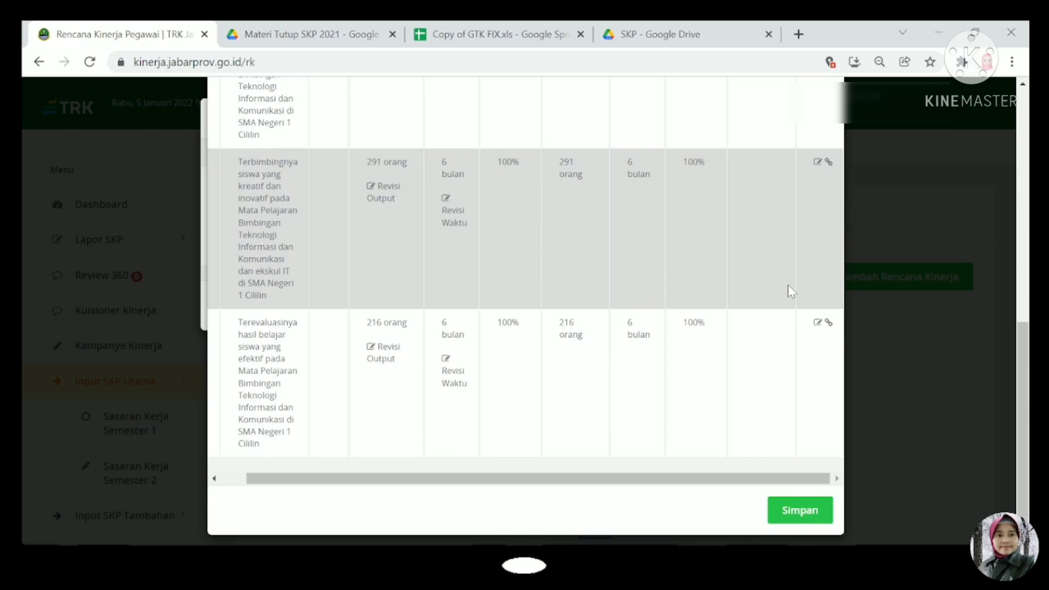
pyautogui.scroll(10, 788, 285)
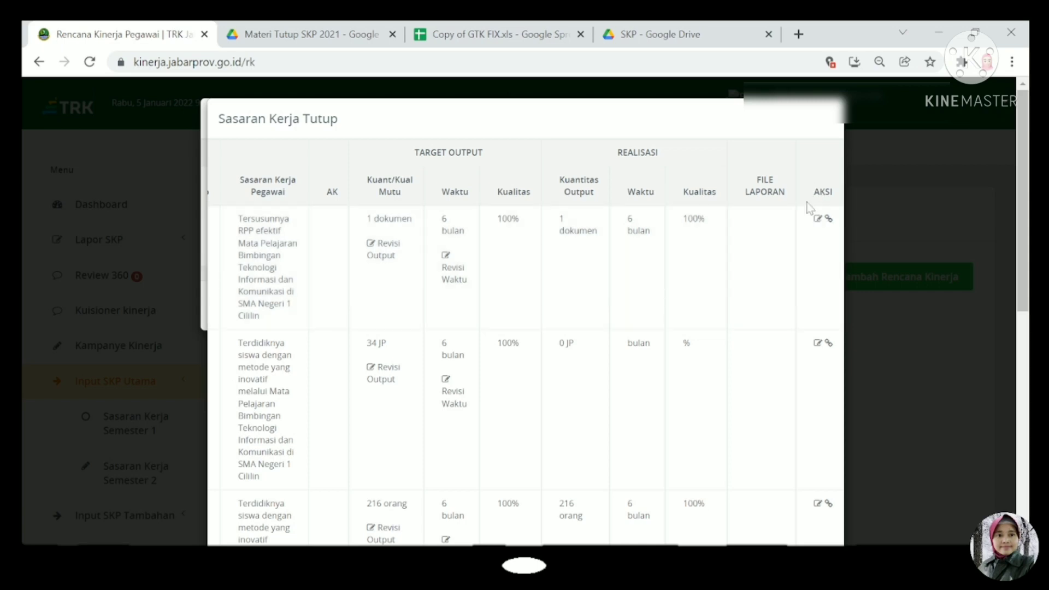
pyautogui.click(818, 220)
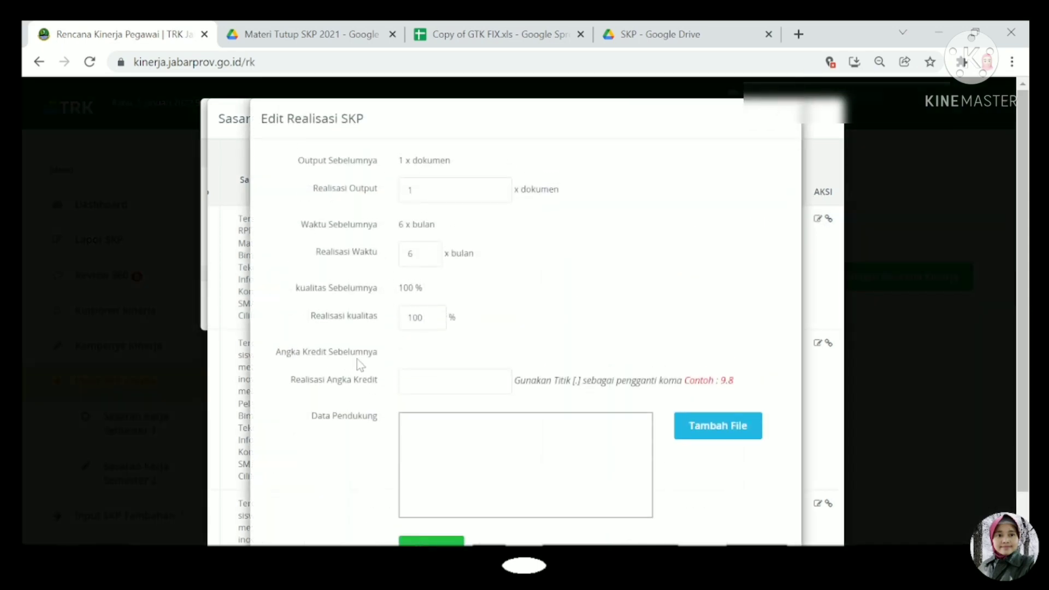
pyautogui.click(455, 381)
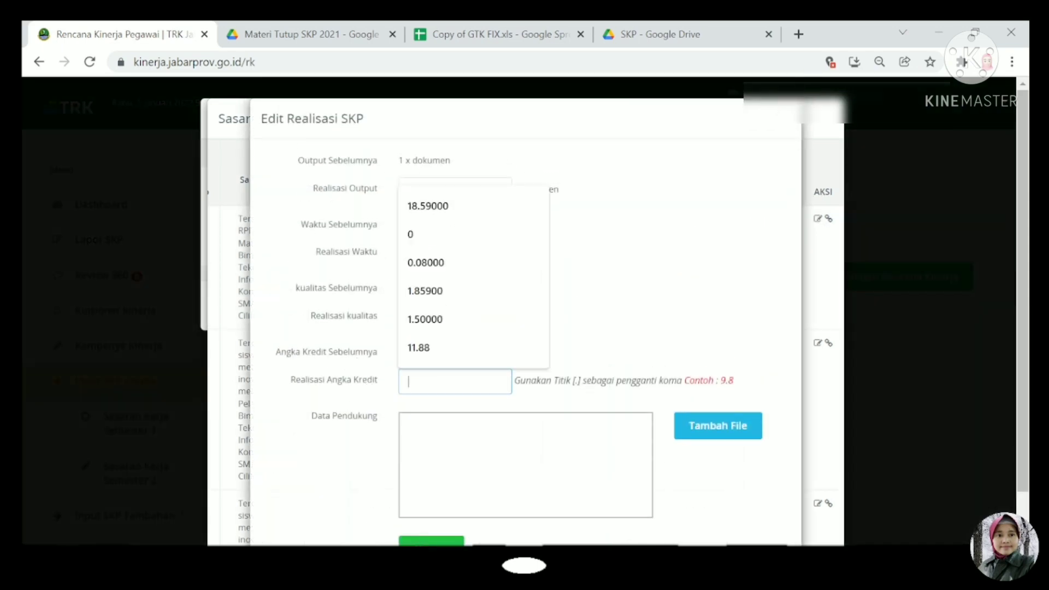
pyautogui.click(422, 349)
# - Attach the RPP BTIK S1 2122 PDF as supporting data and save the RPP target's realisation
pyautogui.click(476, 449)
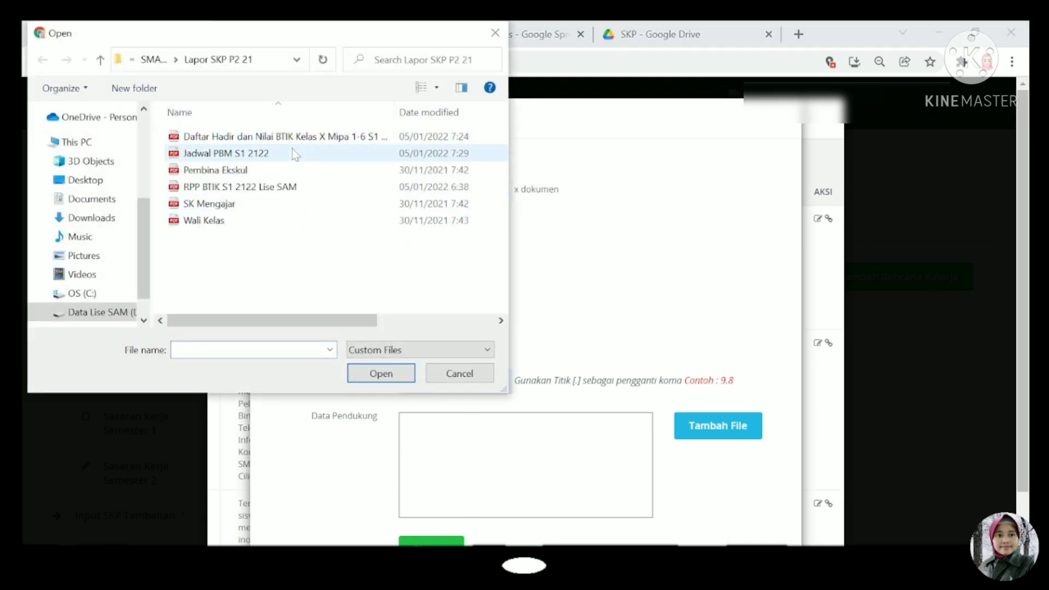
pyautogui.click(289, 187)
pyautogui.click(381, 373)
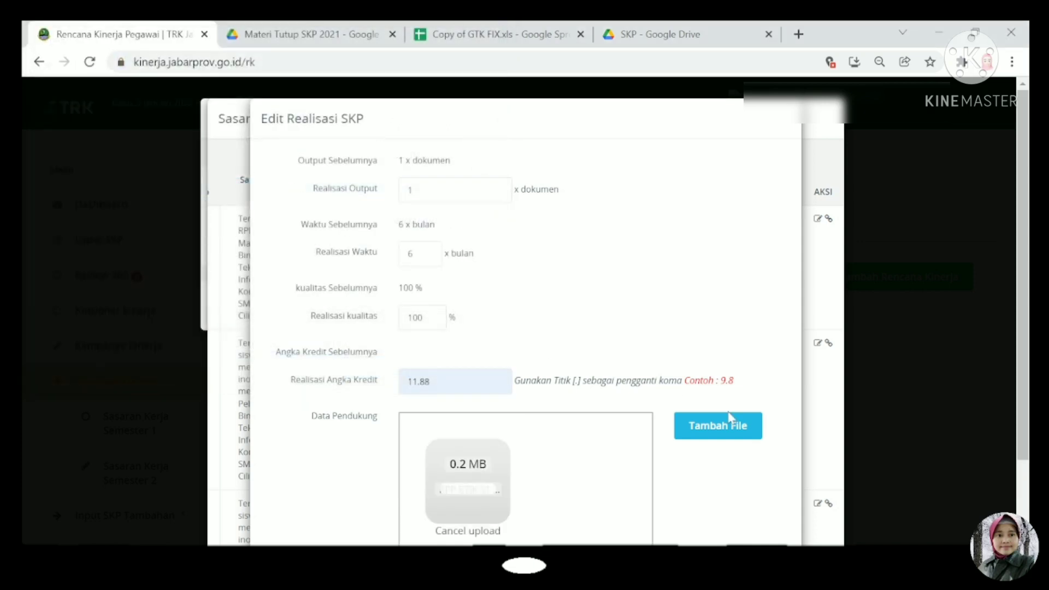
pyautogui.scroll(-2, 712, 437)
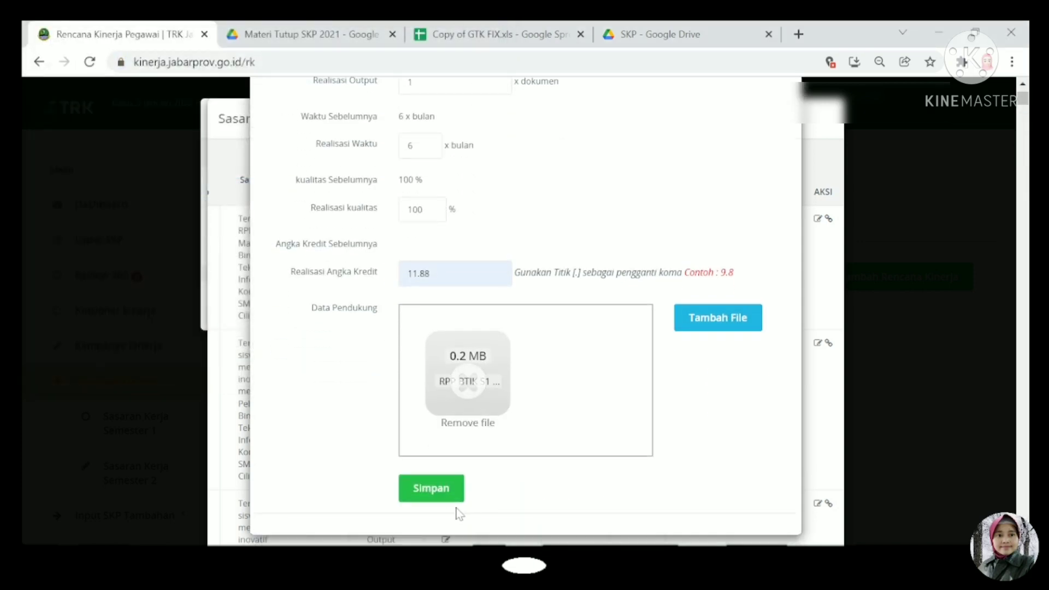
pyautogui.click(437, 497)
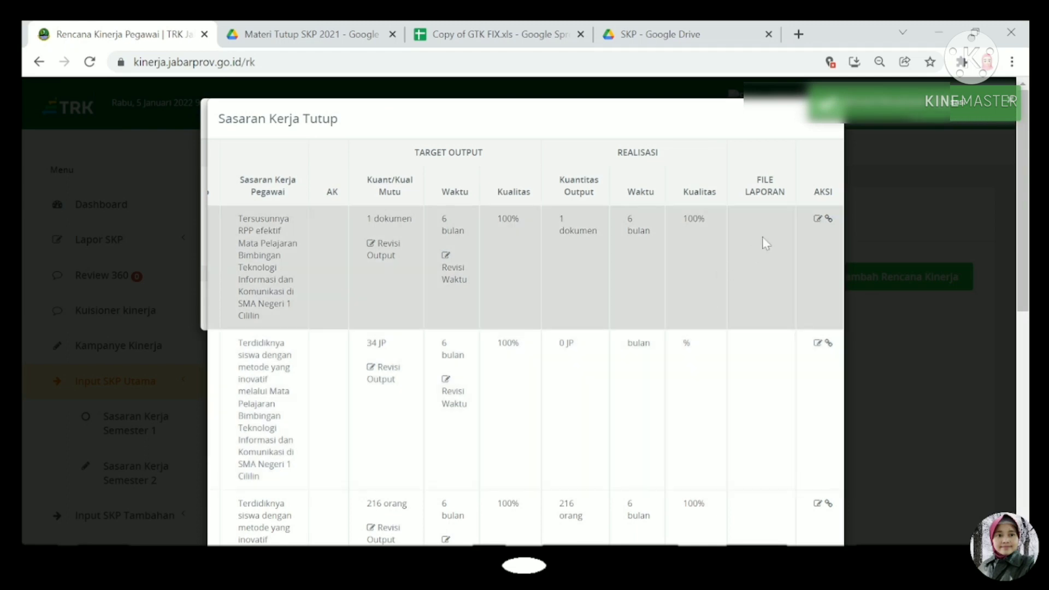
# - Review the target list, then reopen the RPP target and save its credit realisation as 11.88 without a supporting file
pyautogui.scroll(-2, 771, 230)
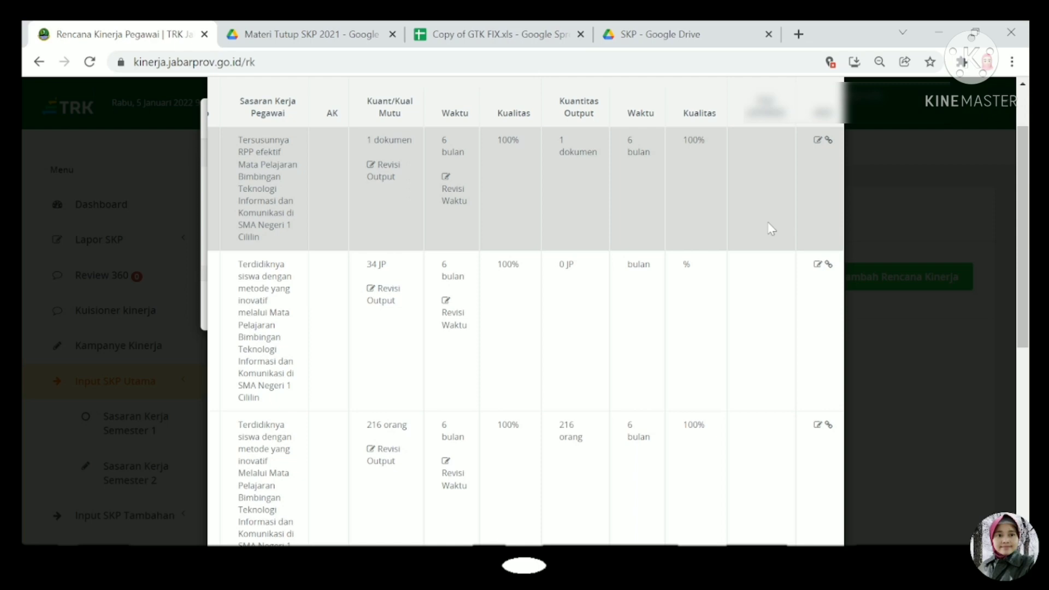
pyautogui.scroll(2, 771, 229)
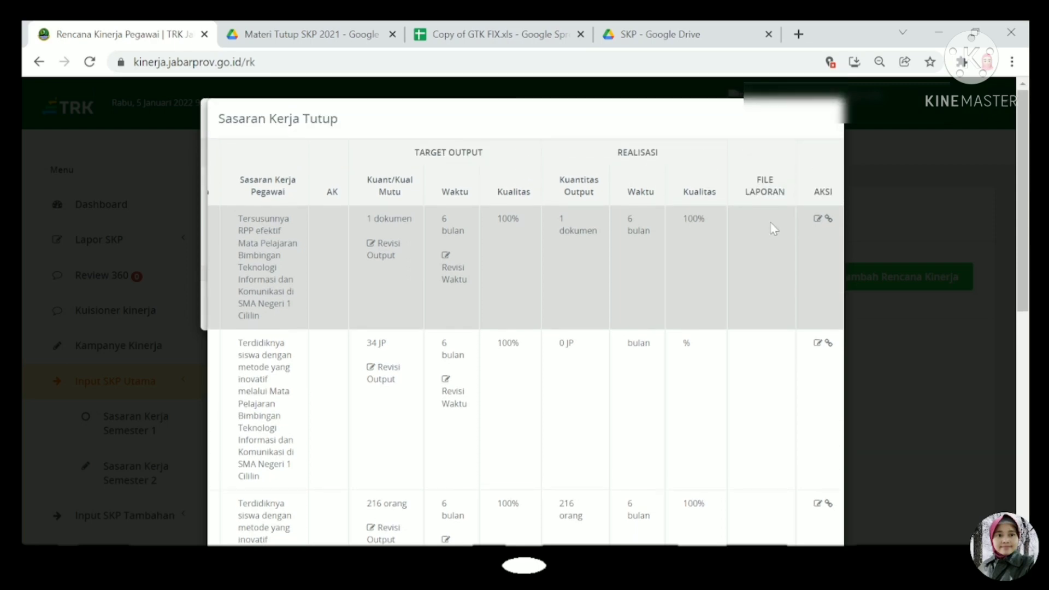
pyautogui.scroll(-8, 775, 228)
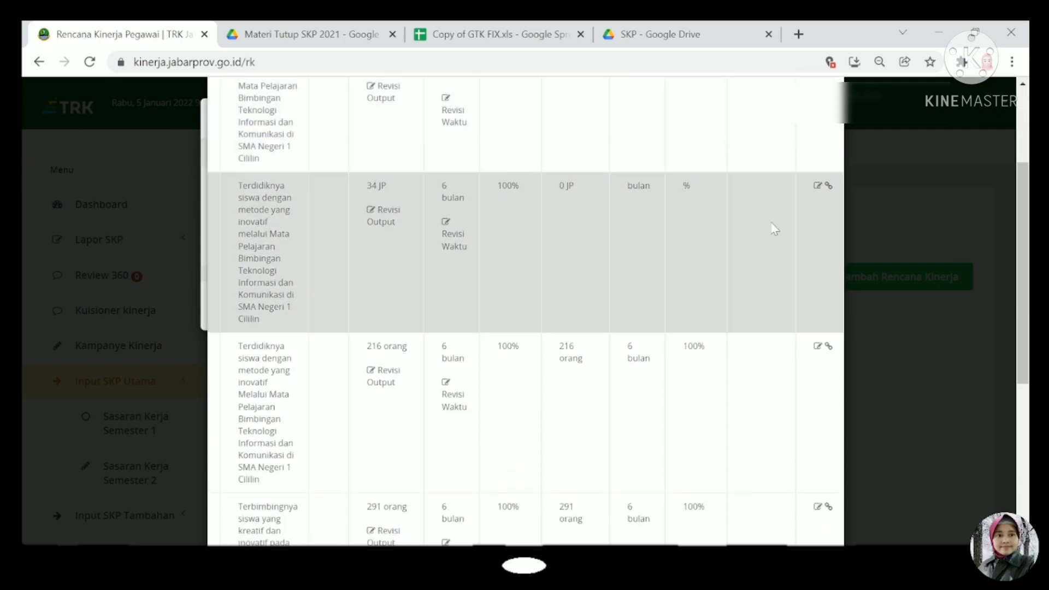
pyautogui.scroll(-2, 775, 230)
pyautogui.scroll(5, 775, 229)
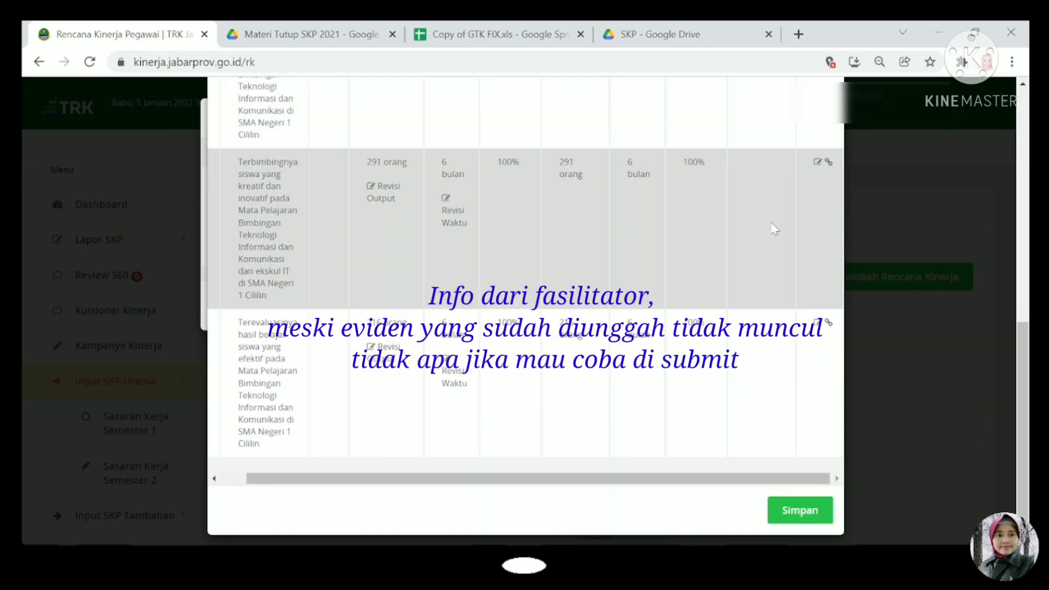
pyautogui.scroll(5, 775, 229)
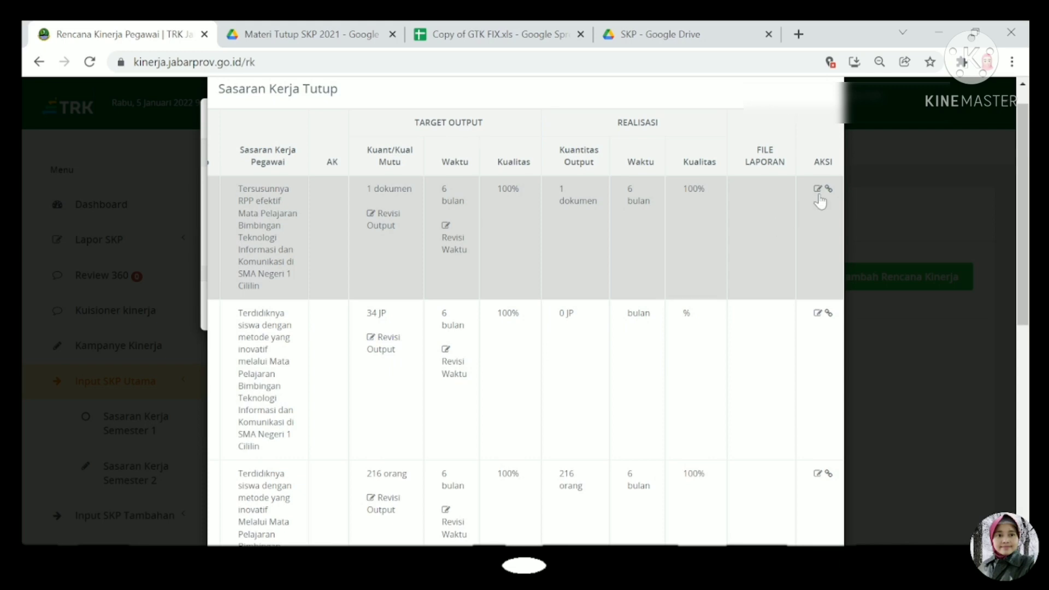
pyautogui.click(818, 191)
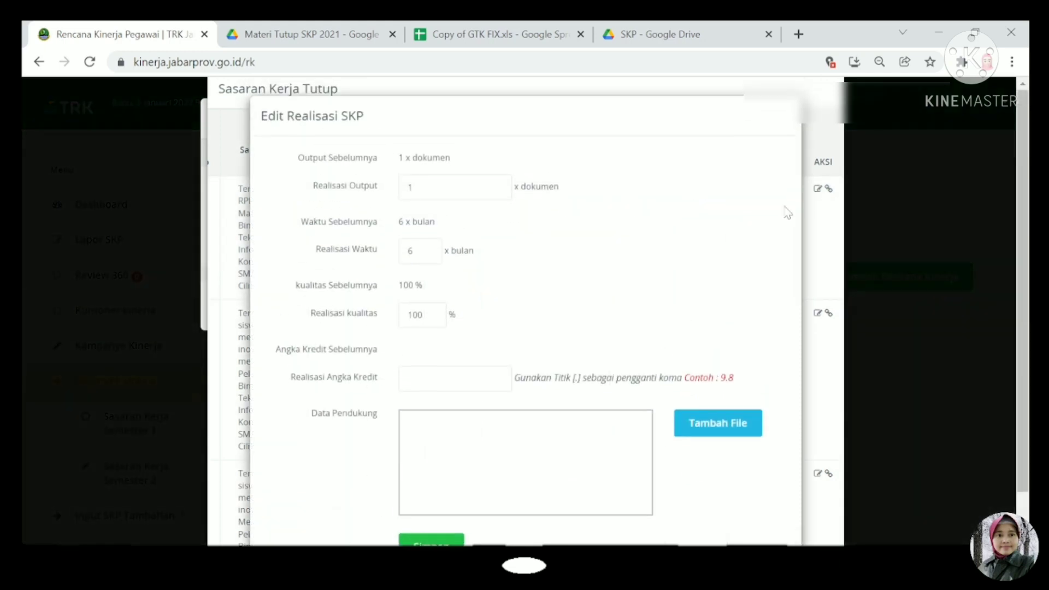
pyautogui.scroll(-1, 512, 431)
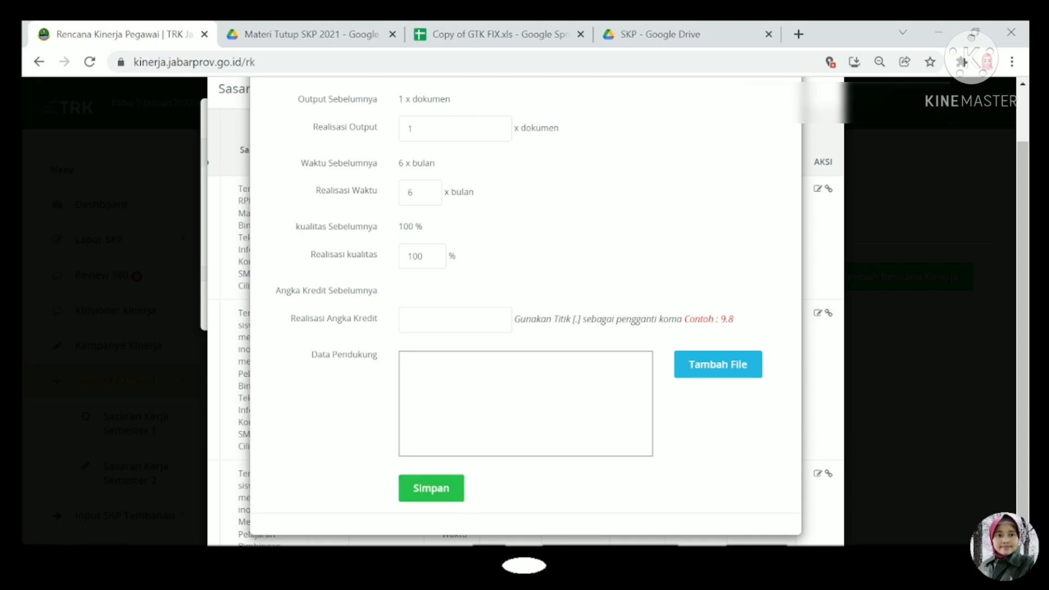
pyautogui.click(455, 320)
pyautogui.click(424, 495)
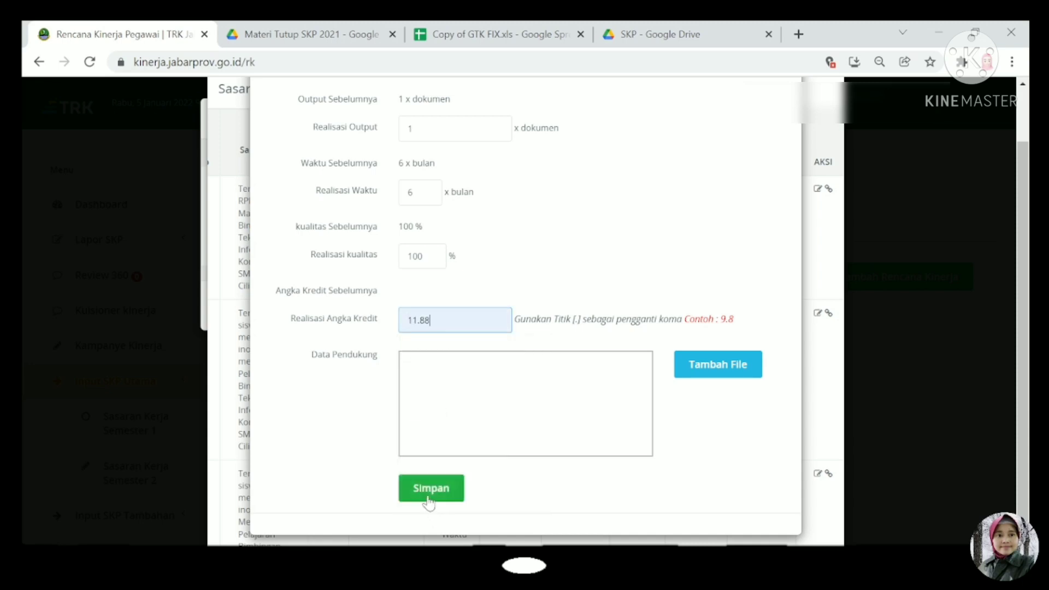
pyautogui.click(422, 490)
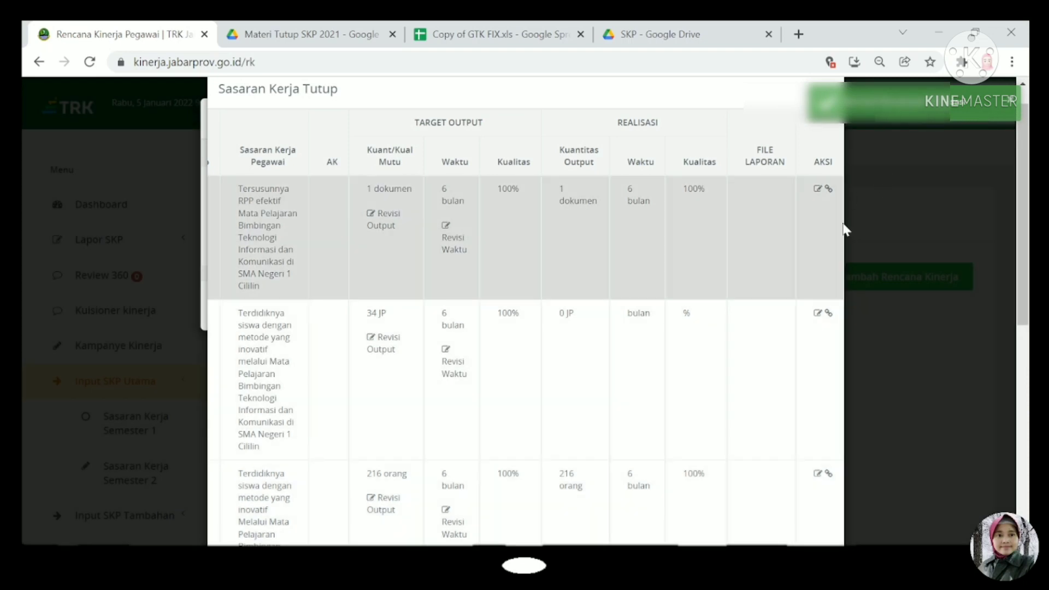
# - Reopen the RPP target, set its credit realisation to 11.88, and save it with the RPP BTIK S1 2122 PDF attached
pyautogui.click(817, 190)
pyautogui.click(408, 382)
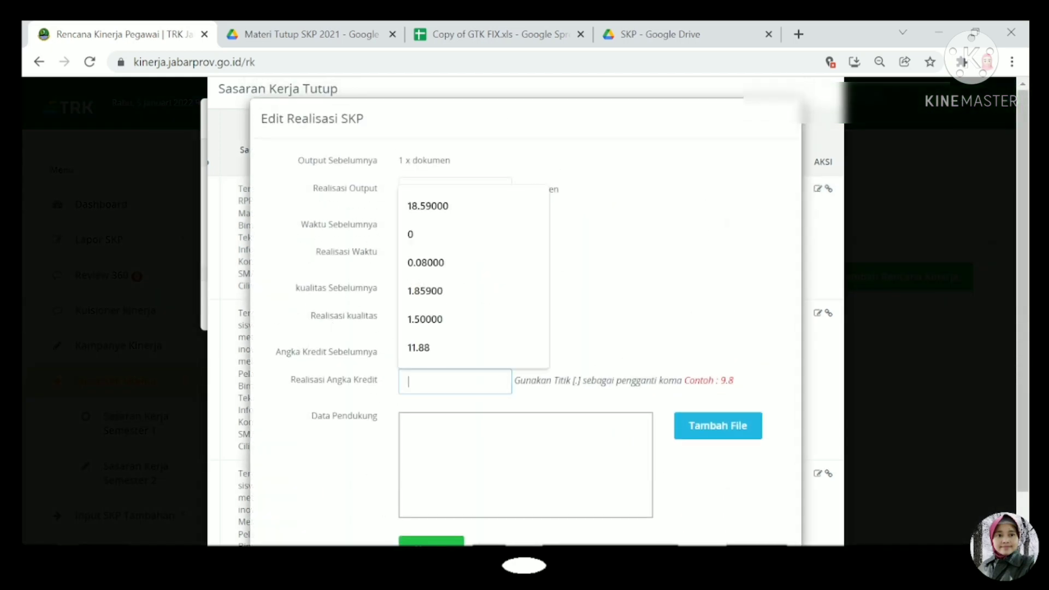
pyautogui.click(421, 347)
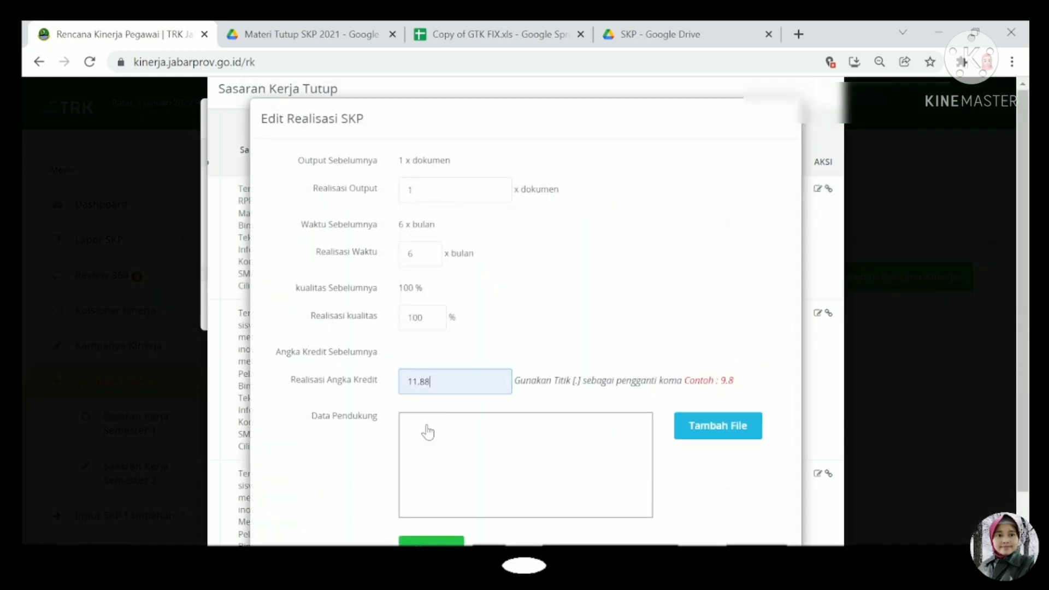
pyautogui.click(466, 472)
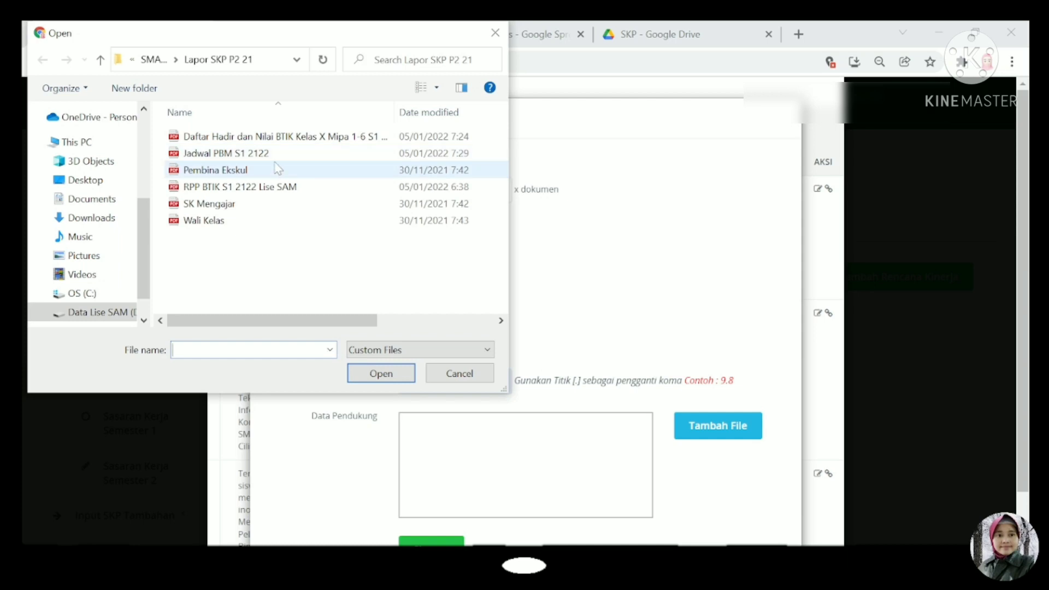
pyautogui.click(277, 191)
pyautogui.doubleClick(277, 191)
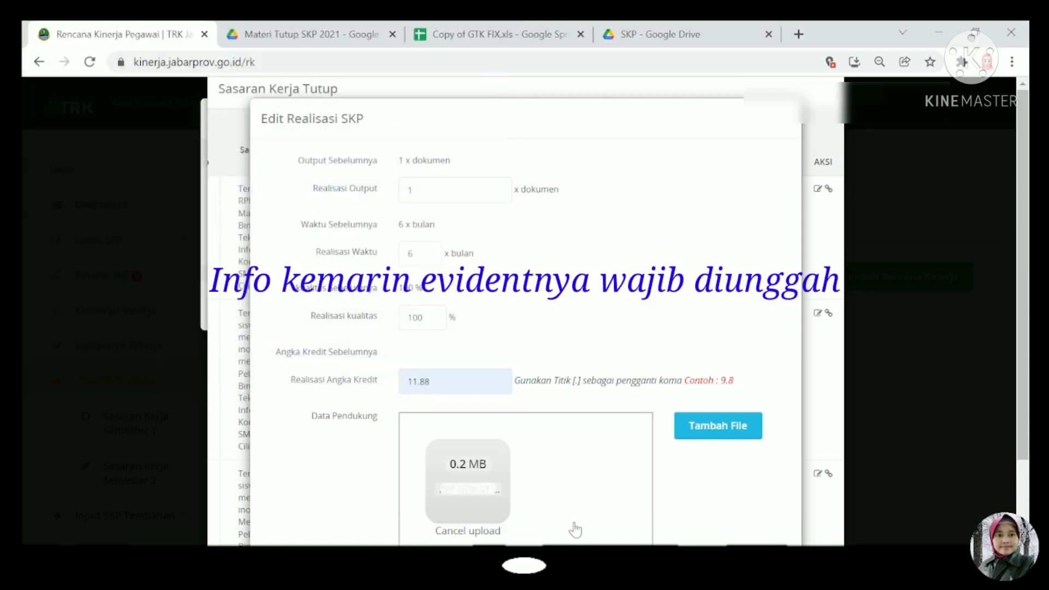
pyautogui.scroll(-2, 575, 525)
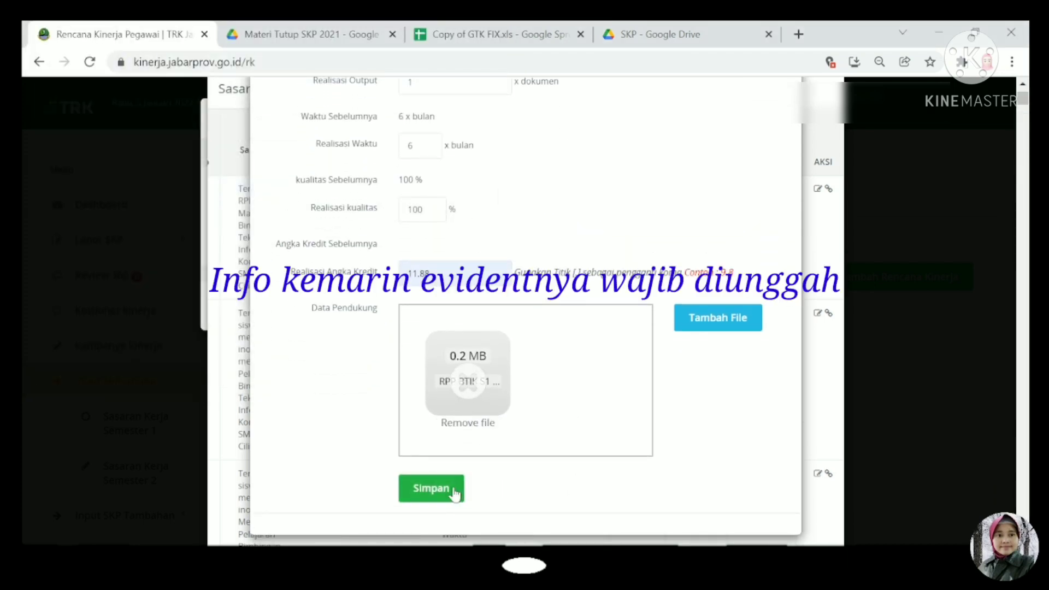
pyautogui.click(458, 490)
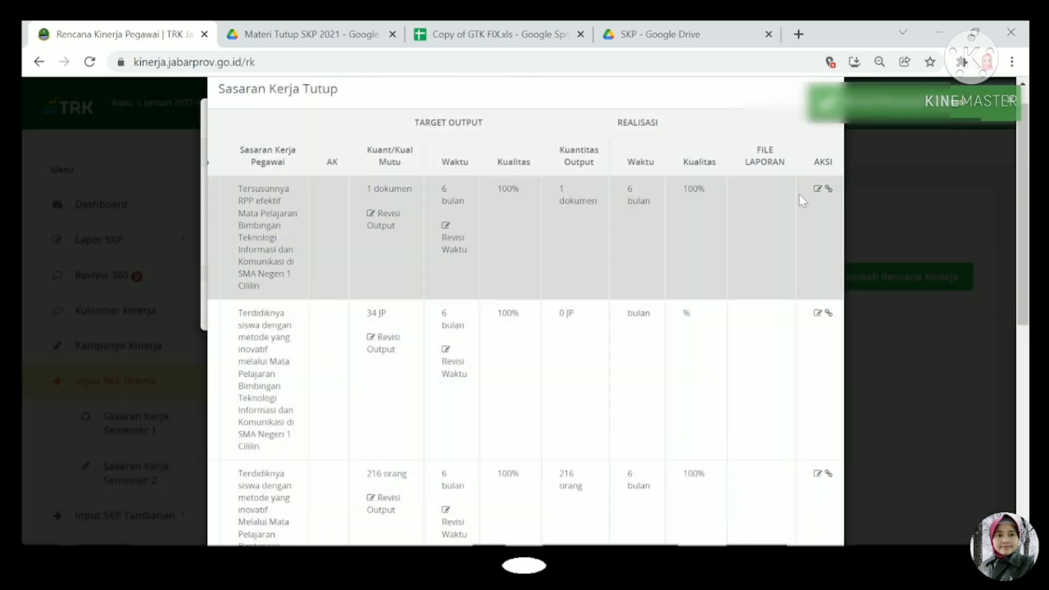
# - Save the complete list of work target realisations and reopen the SKP 1 list for the Juli - Desember period
pyautogui.scroll(-12, 762, 255)
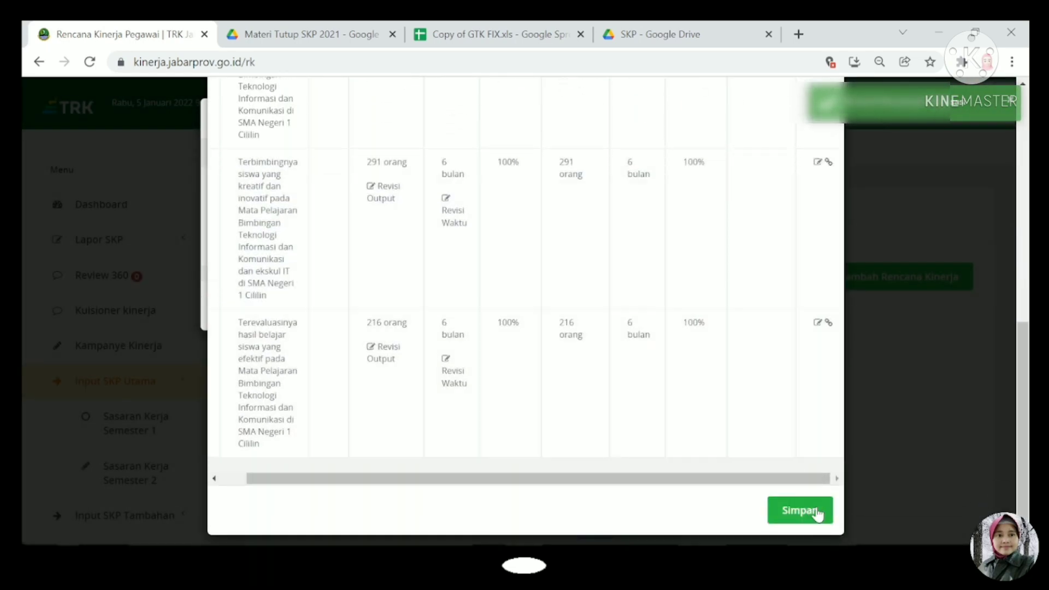
pyautogui.click(813, 510)
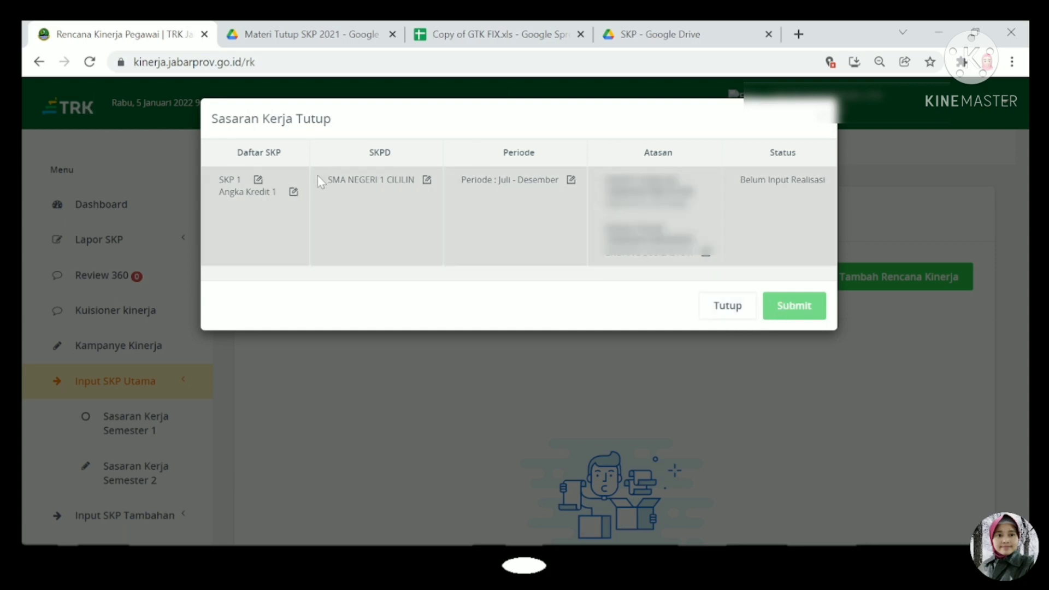
pyautogui.click(264, 190)
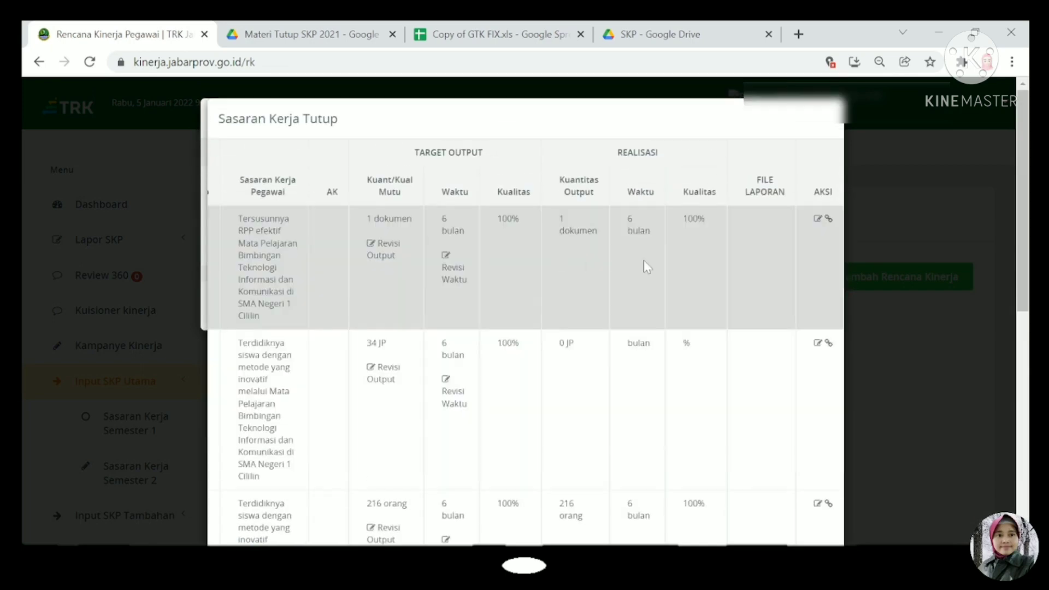
# - Review the realisations of all the work targets and save the complete SKP 1 list
pyautogui.scroll(-9, 751, 231)
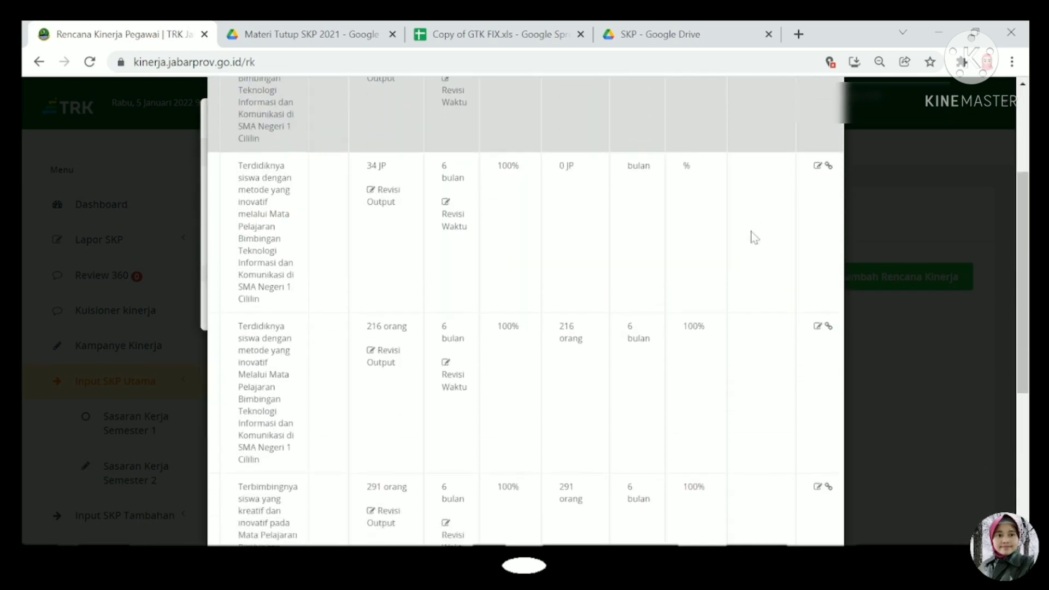
pyautogui.scroll(9, 755, 237)
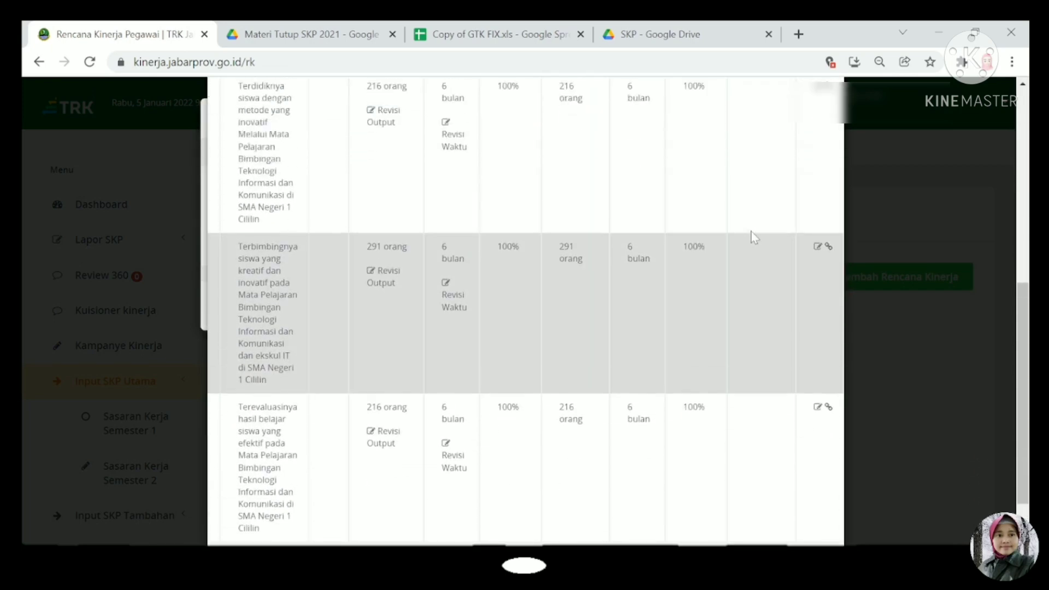
pyautogui.scroll(-9, 752, 235)
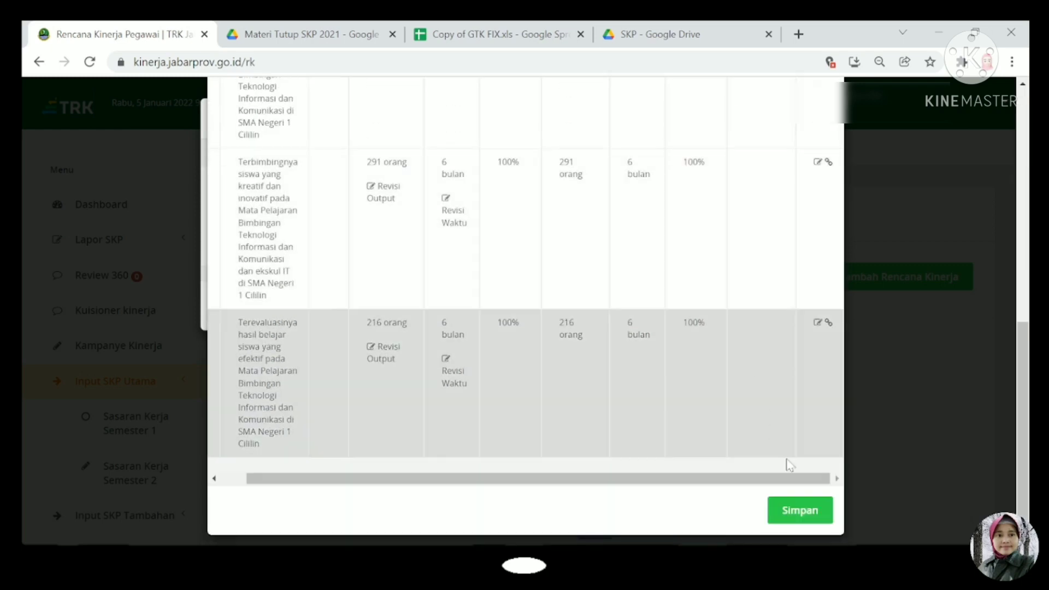
pyautogui.click(793, 511)
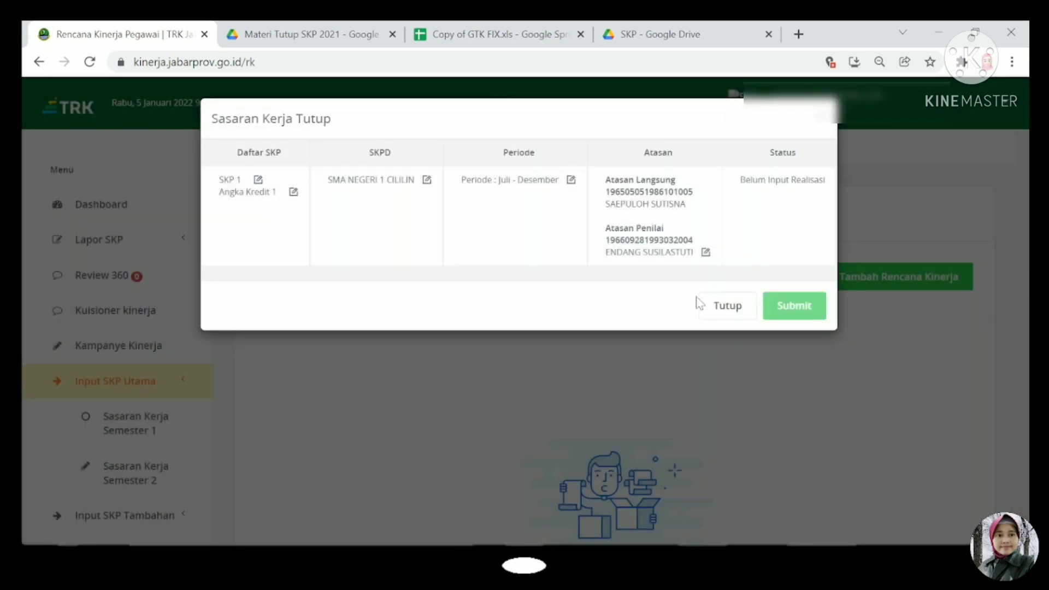
# - Check the overview of closed SKPs, then return to the performance plan page and reopen the list of closed plans
pyautogui.click(820, 120)
pyautogui.click(745, 278)
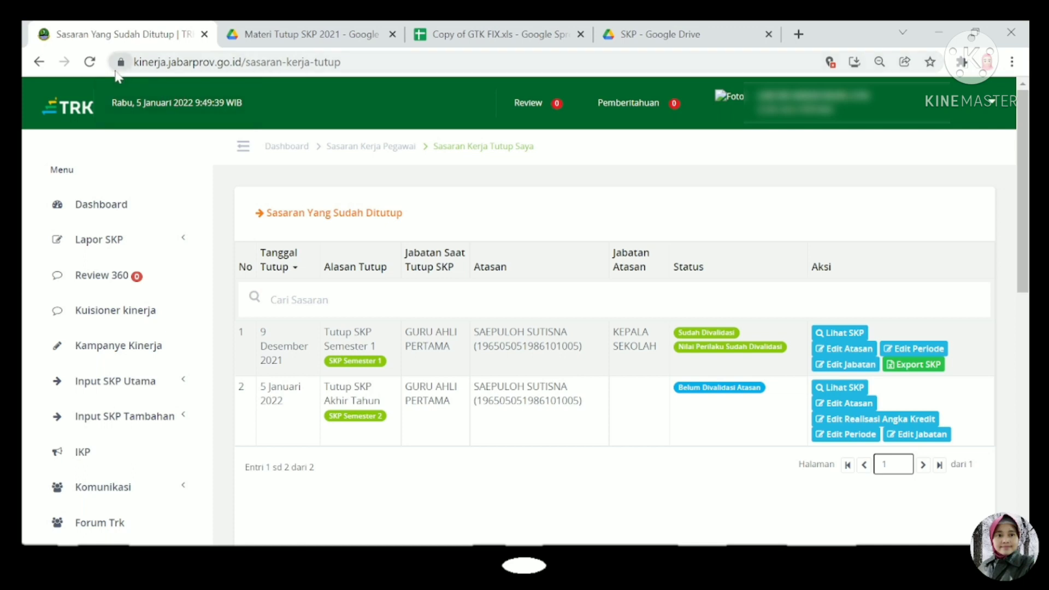
pyautogui.click(39, 62)
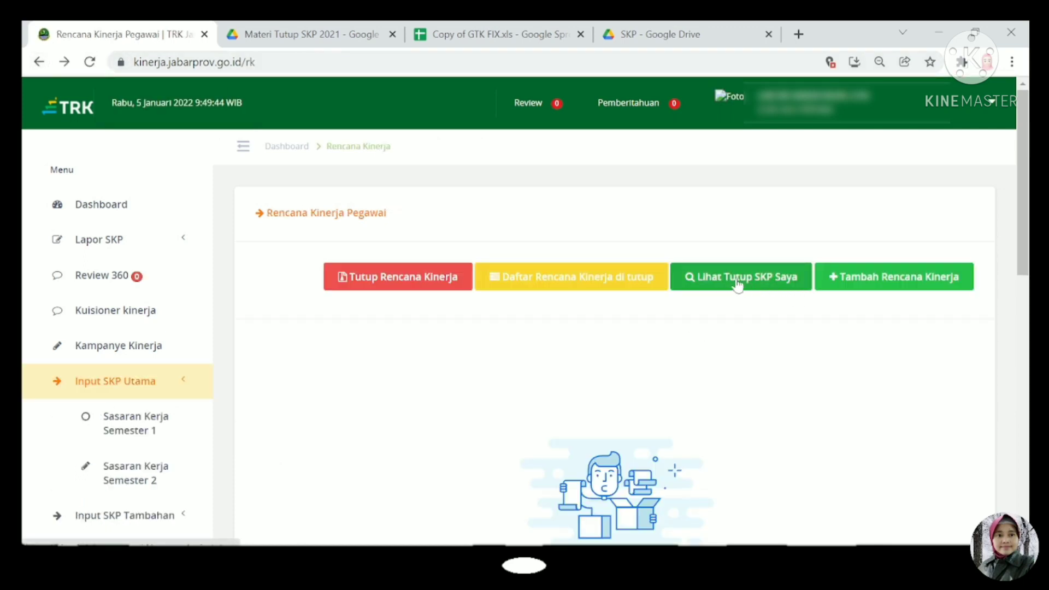
pyautogui.click(598, 282)
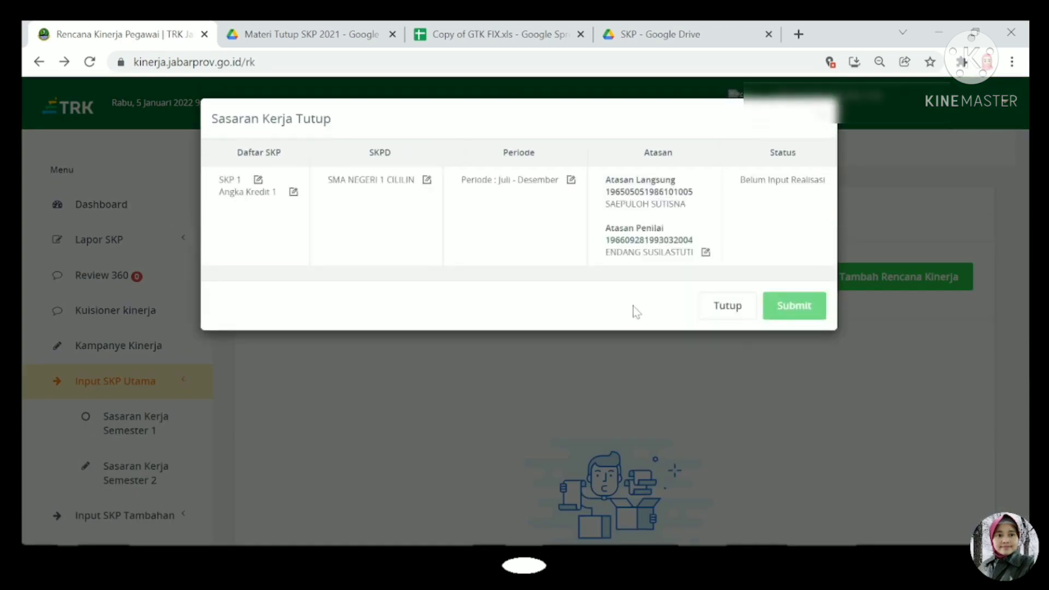
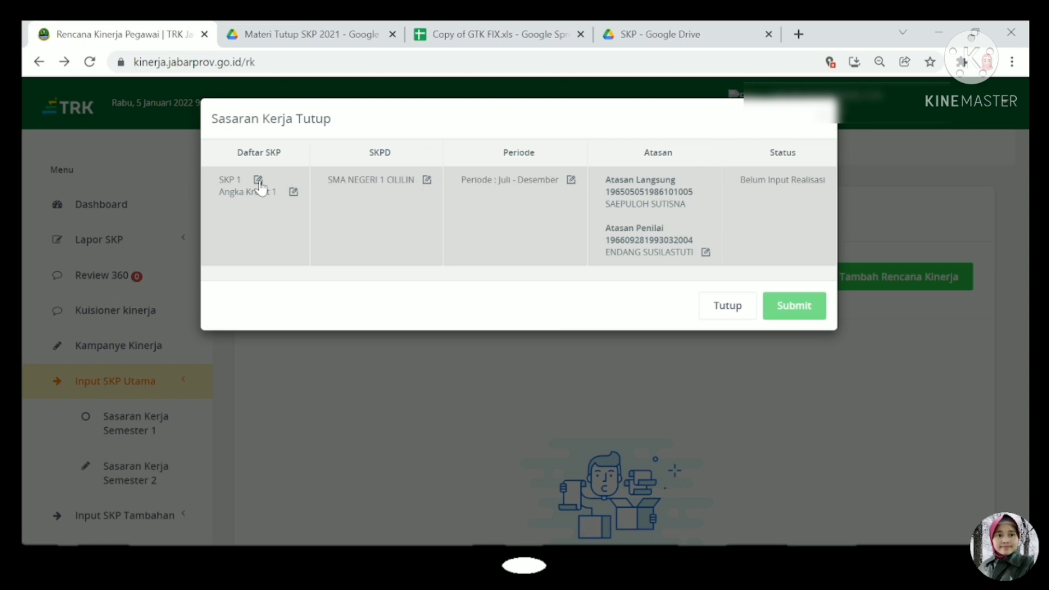
# - Check the Angka Kredit column in the GTK FIX spreadsheet, then open SKP 1's Angka Kredit list and review its outputs
pyautogui.click(459, 36)
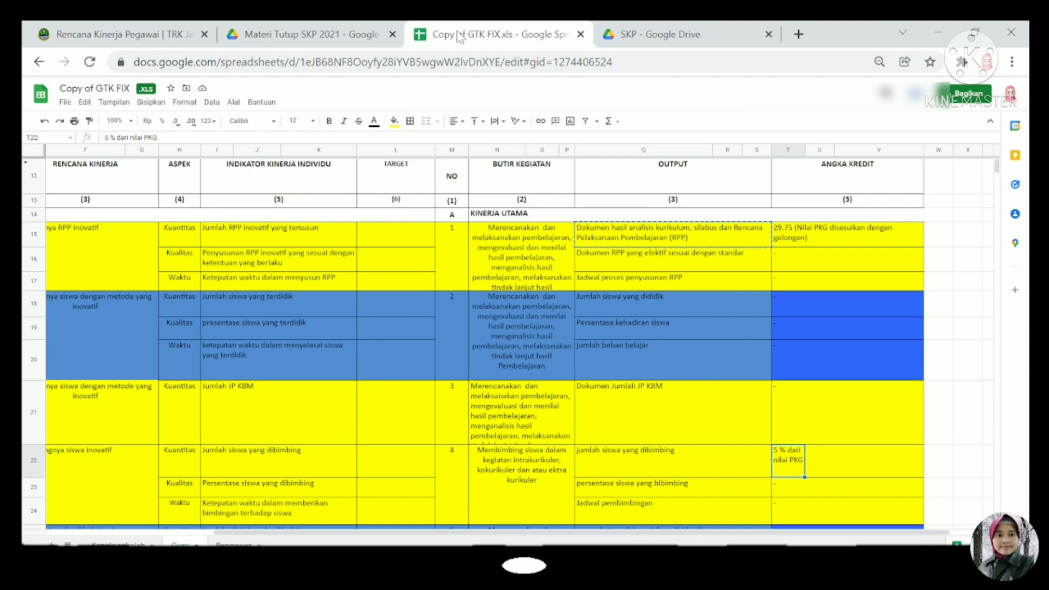
pyautogui.click(157, 33)
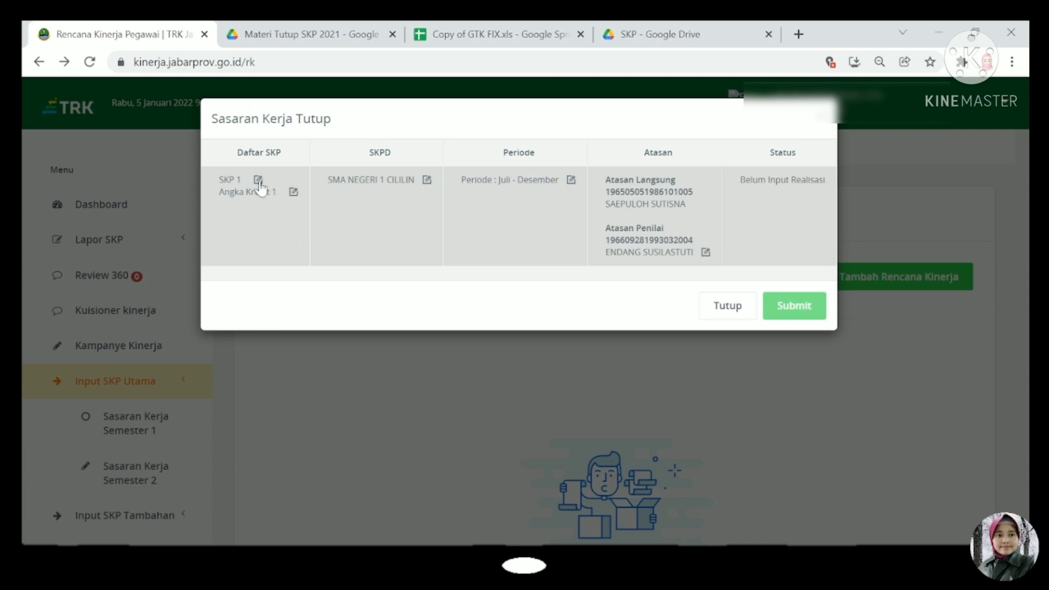
pyautogui.click(295, 192)
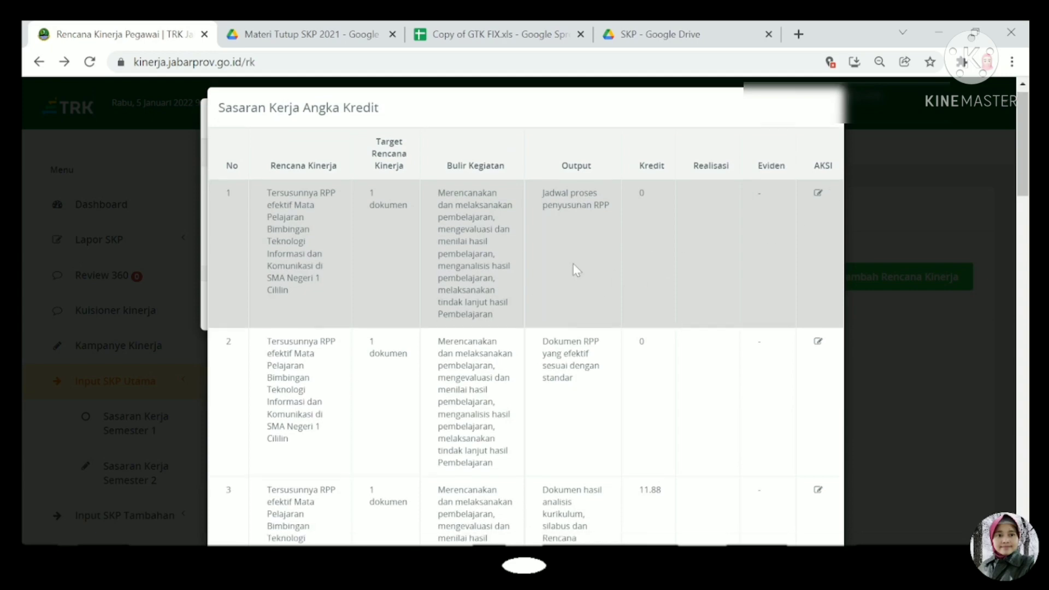
pyautogui.scroll(-15, 573, 264)
pyautogui.scroll(-5, 574, 264)
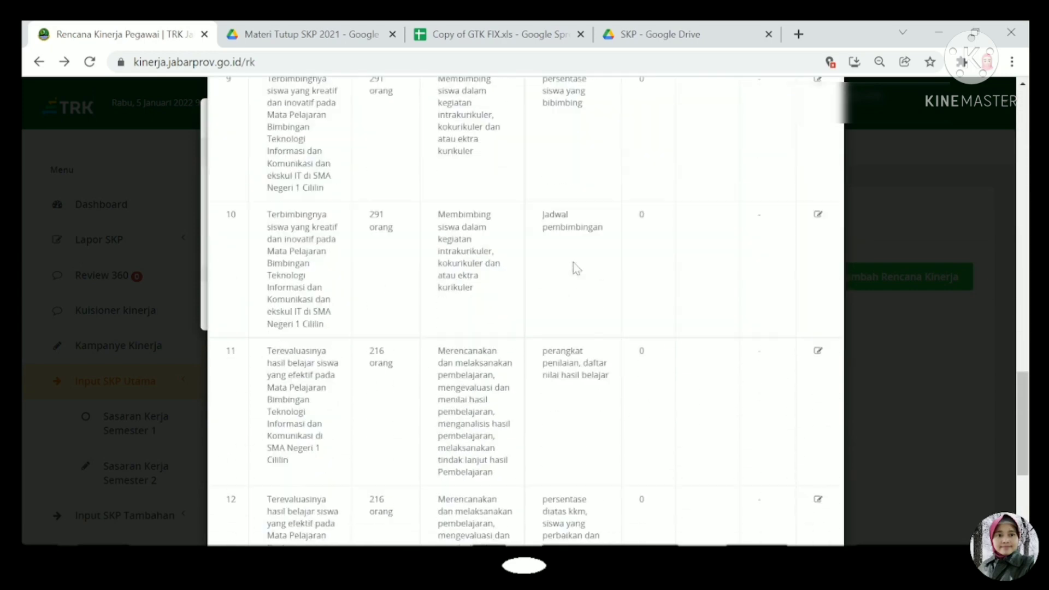
pyautogui.scroll(15, 573, 264)
pyautogui.scroll(10, 573, 263)
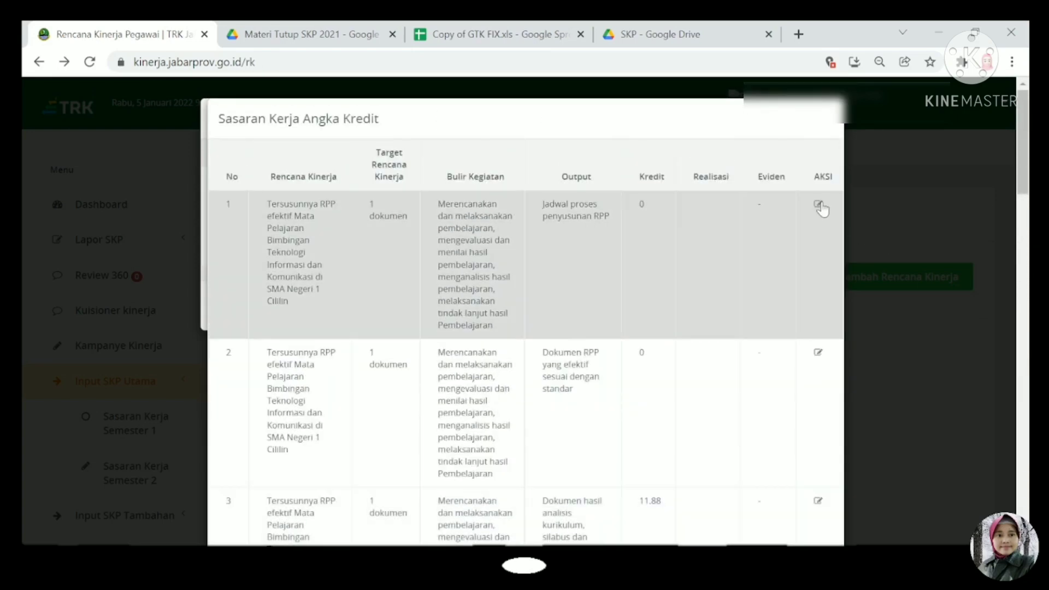
# - Set the credit realisation of the Jadwal proses penyusunan RPP output to 0, attach the RPP BTIK S1 2122 PDF, and save it
pyautogui.click(818, 206)
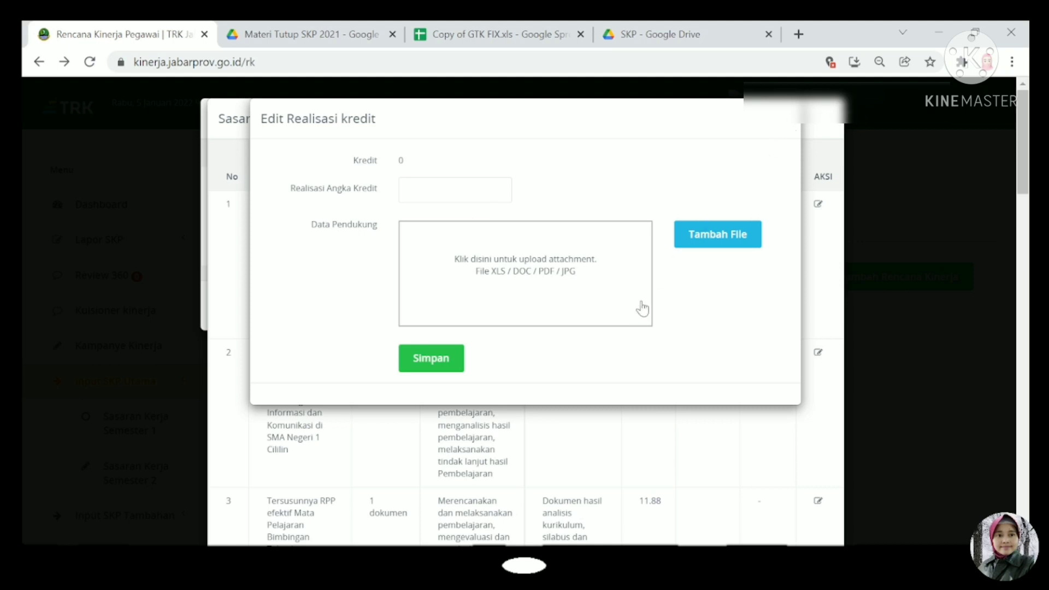
pyautogui.click(825, 294)
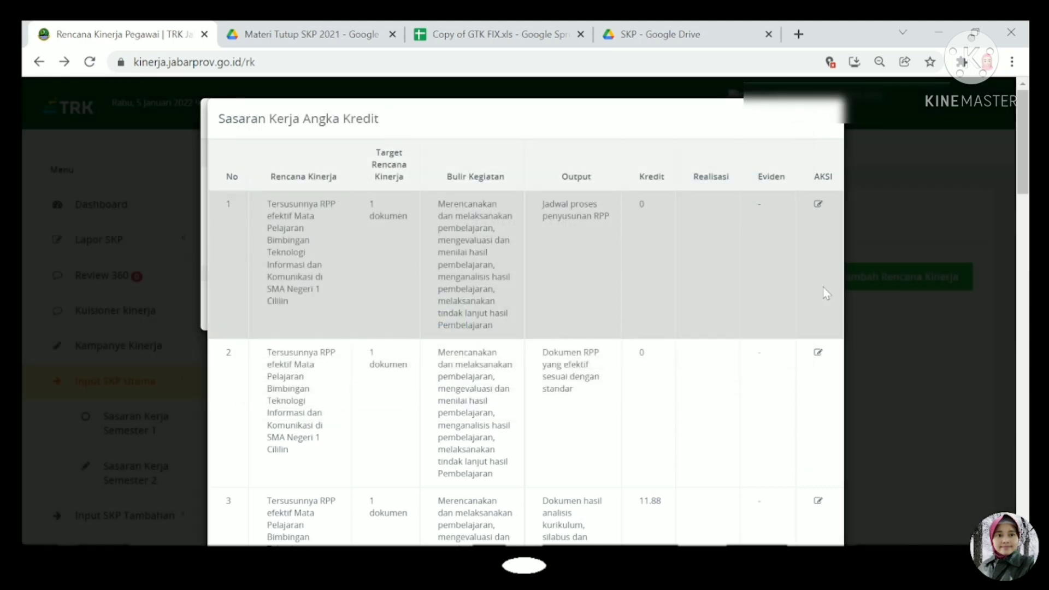
pyautogui.click(818, 206)
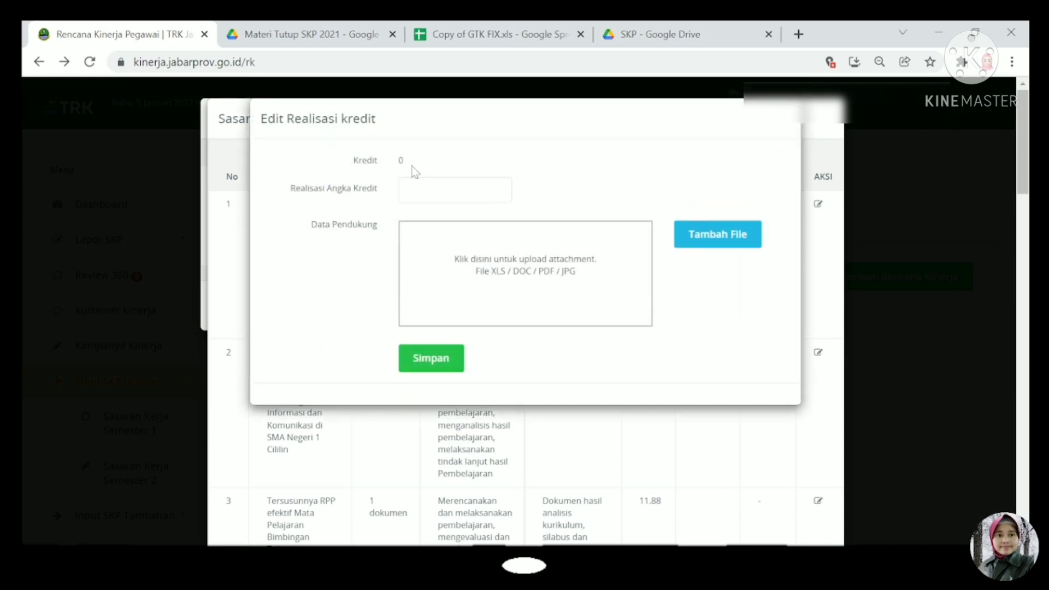
pyautogui.click(410, 190)
pyautogui.write('0')
pyautogui.click(498, 292)
pyautogui.click(309, 187)
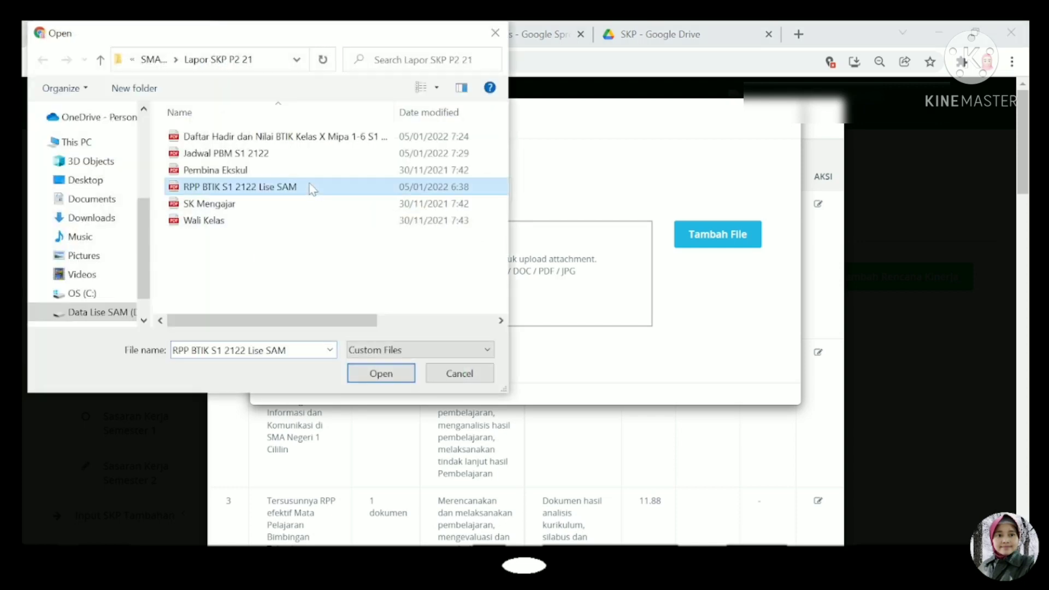
pyautogui.doubleClick(310, 187)
pyautogui.click(459, 409)
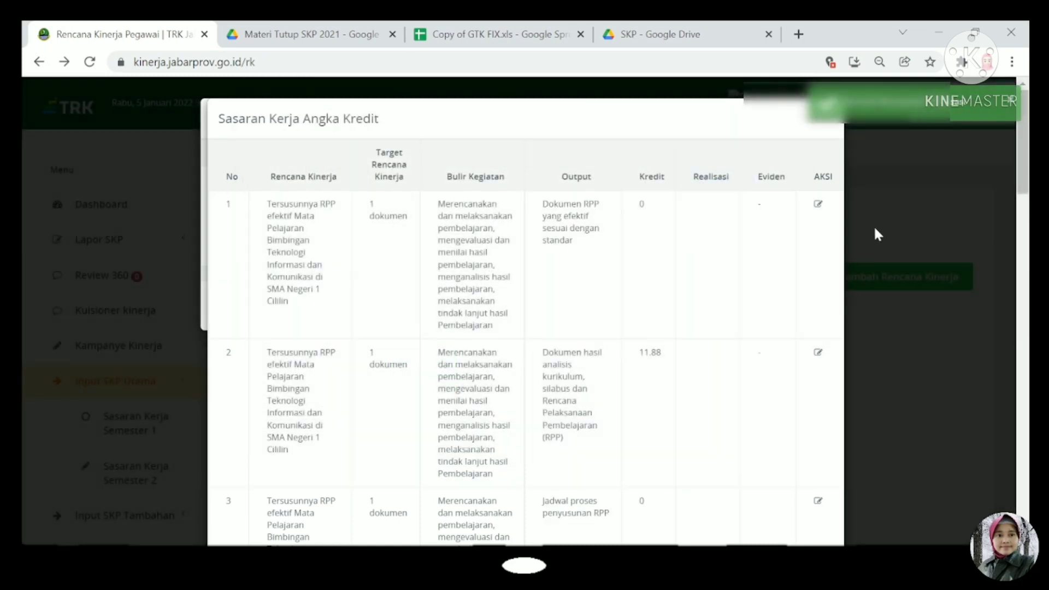
# - Set the credit realisation of the Dokumen RPP yang efektif output to 0 and save it with the RPP PDF
pyautogui.click(818, 205)
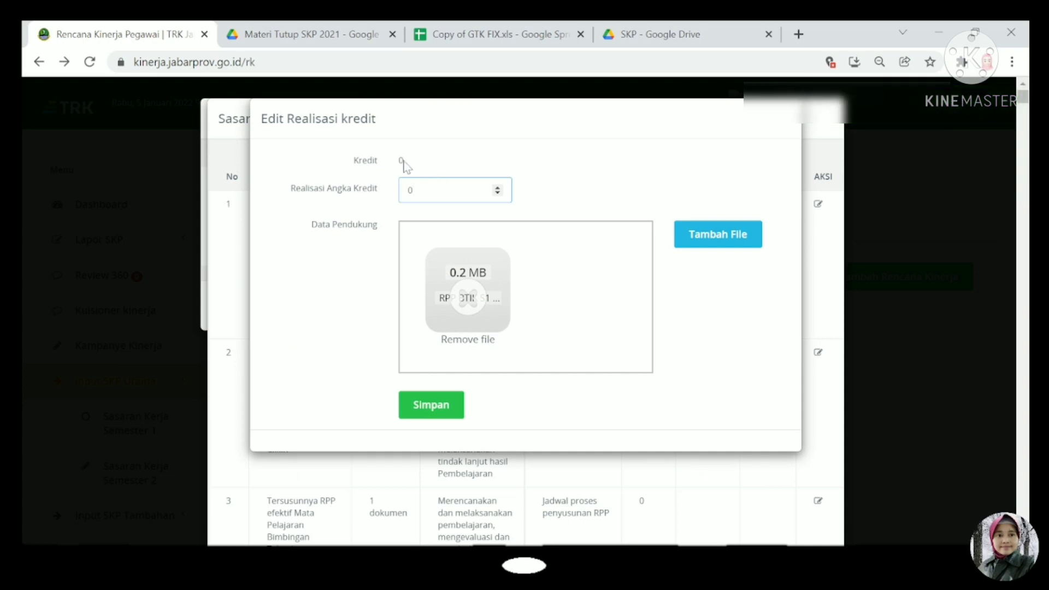
pyautogui.moveTo(497, 365)
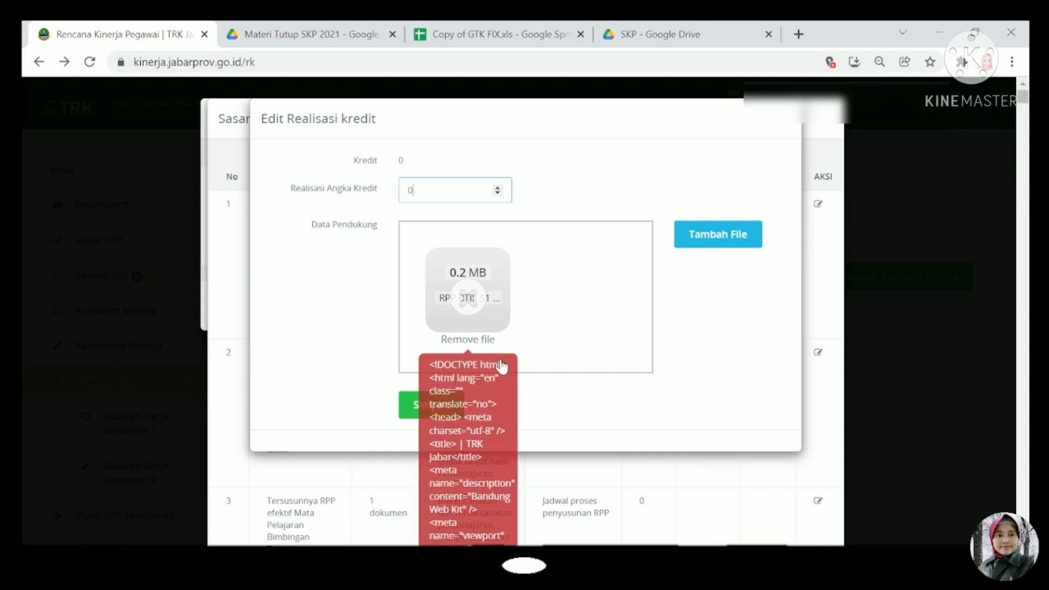
pyautogui.click(427, 411)
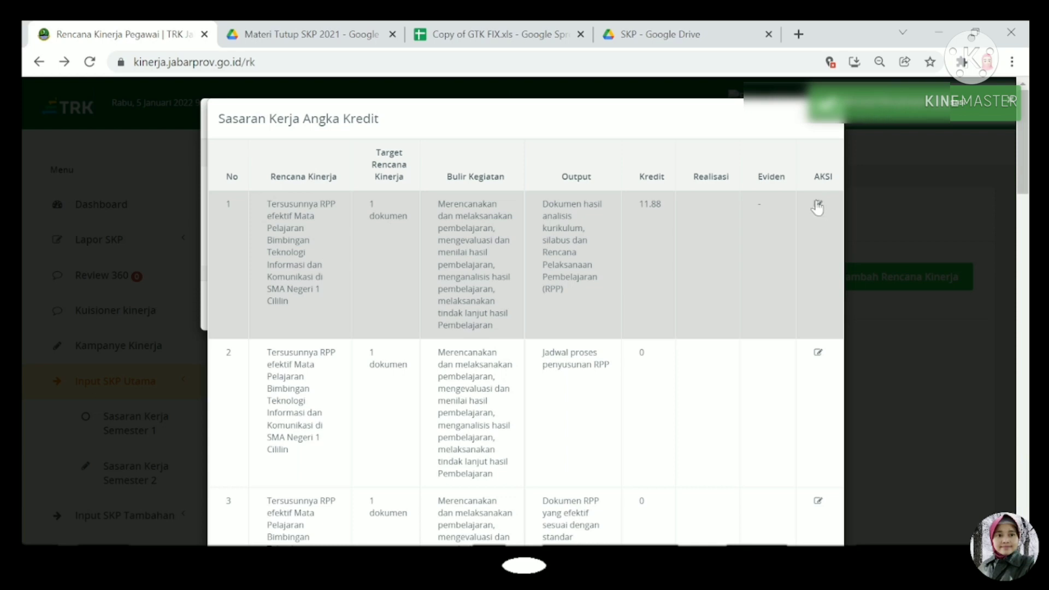
# - Set the credit realisation of the Dokumen hasil analisis kurikulum output to 11.88 and save it with the RPP PDF
pyautogui.click(819, 205)
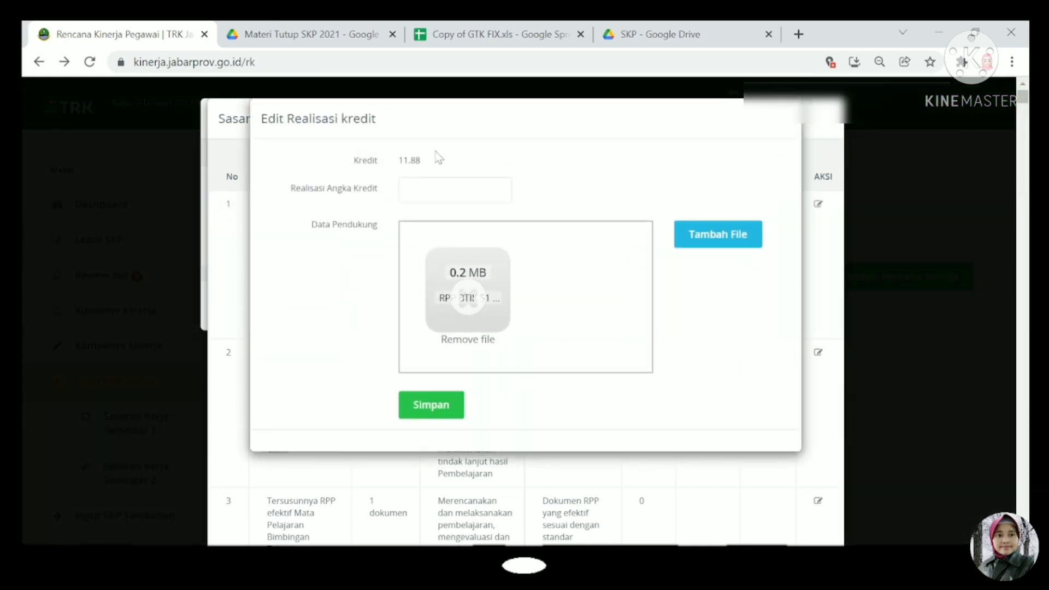
pyautogui.moveTo(400, 162); pyautogui.dragTo(427, 169)
pyautogui.click(428, 190)
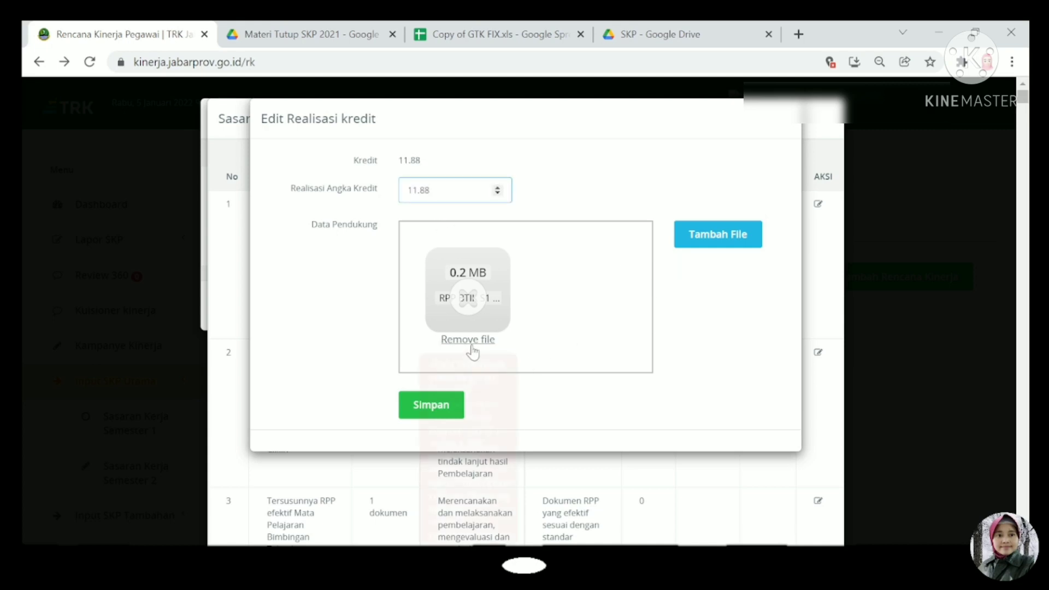
pyautogui.moveTo(477, 350)
pyautogui.click(425, 407)
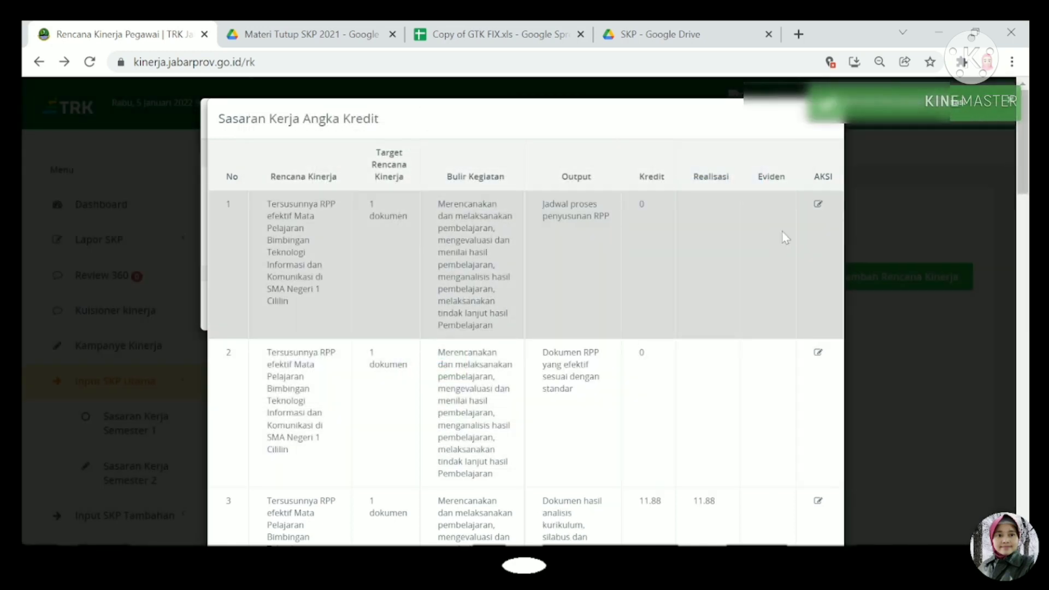
# - Reopen the Jadwal proses penyusunan RPP output, save its credit realisation as 0, and remove the RPP PDF from its supporting data
pyautogui.scroll(-2, 785, 227)
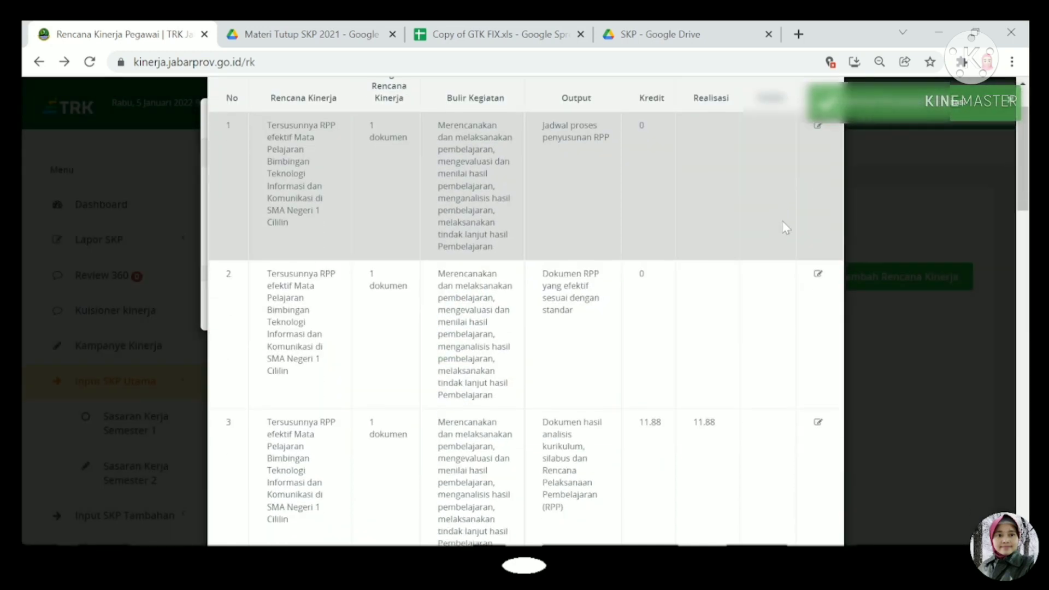
pyautogui.scroll(2, 786, 226)
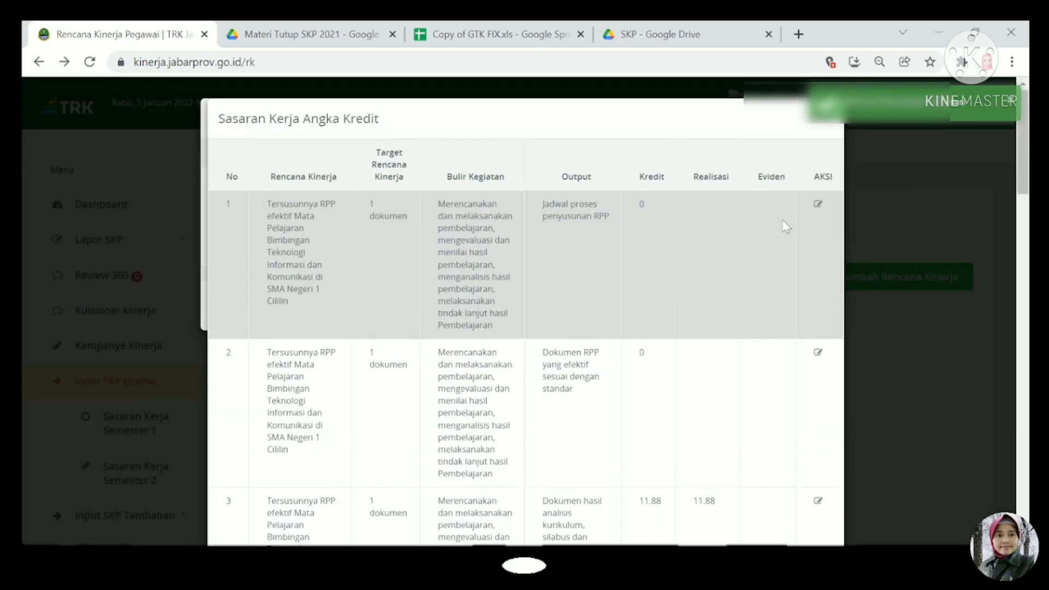
pyautogui.click(818, 208)
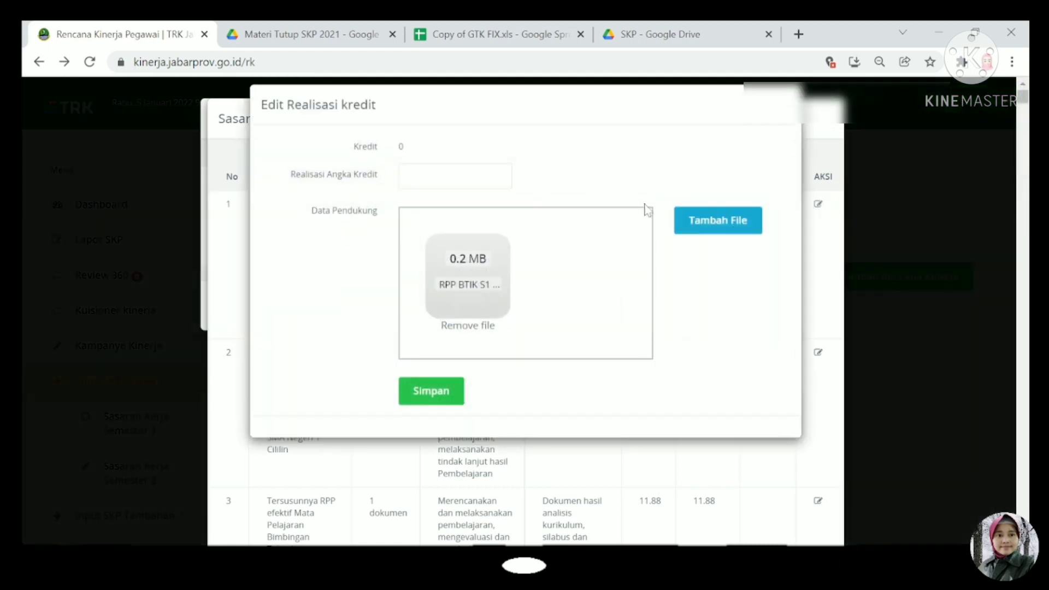
pyautogui.write('0')
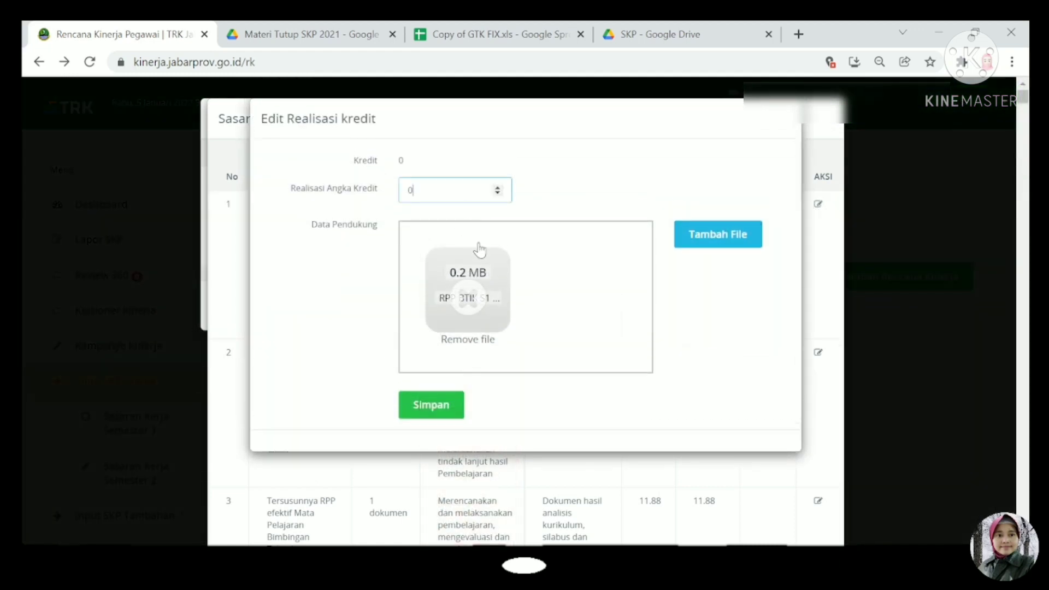
pyautogui.click(470, 302)
pyautogui.click(469, 341)
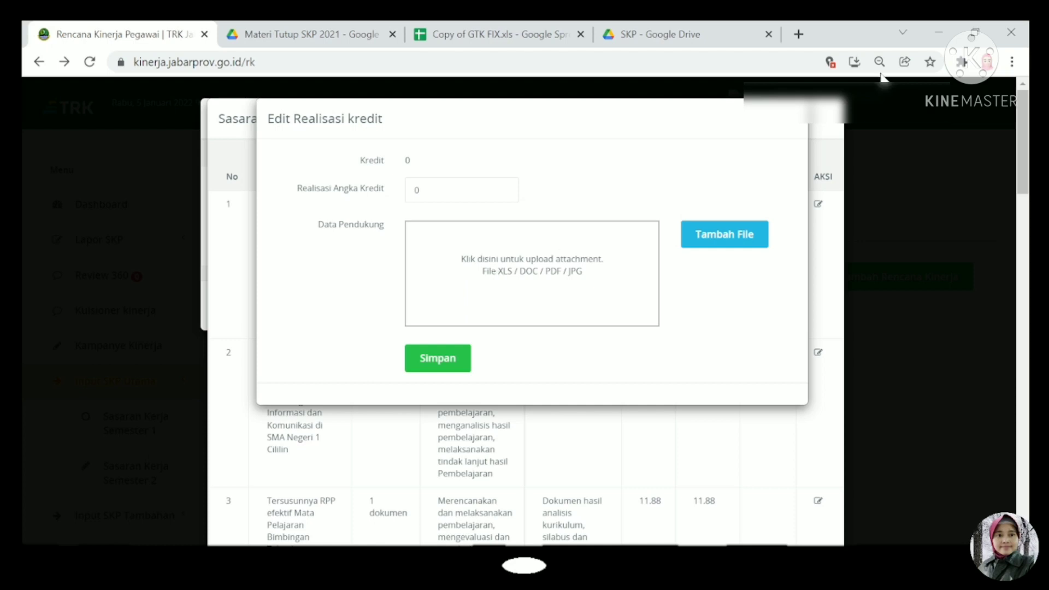
pyautogui.click(828, 267)
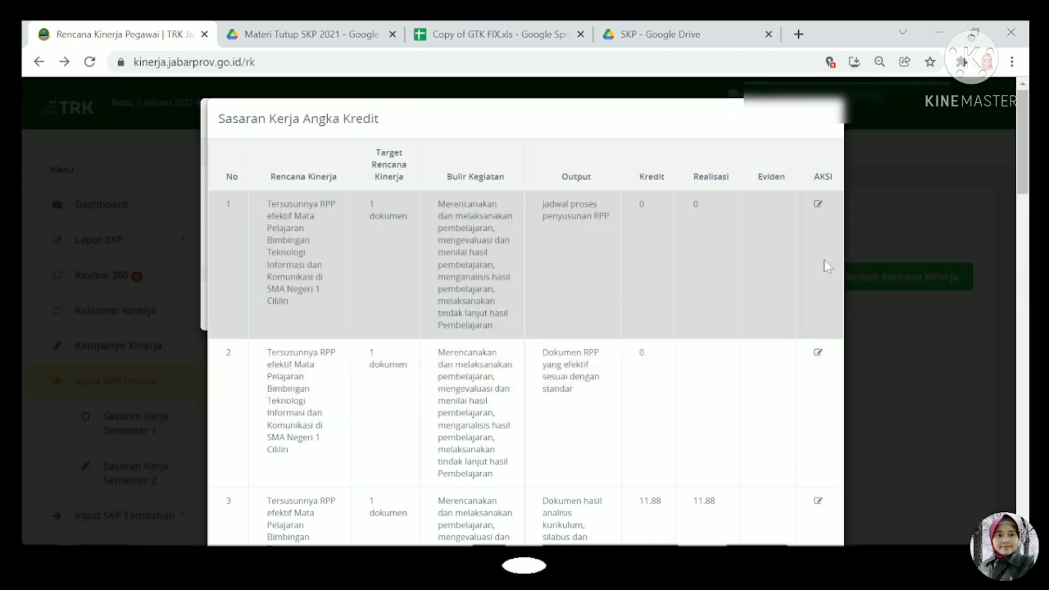
pyautogui.click(815, 204)
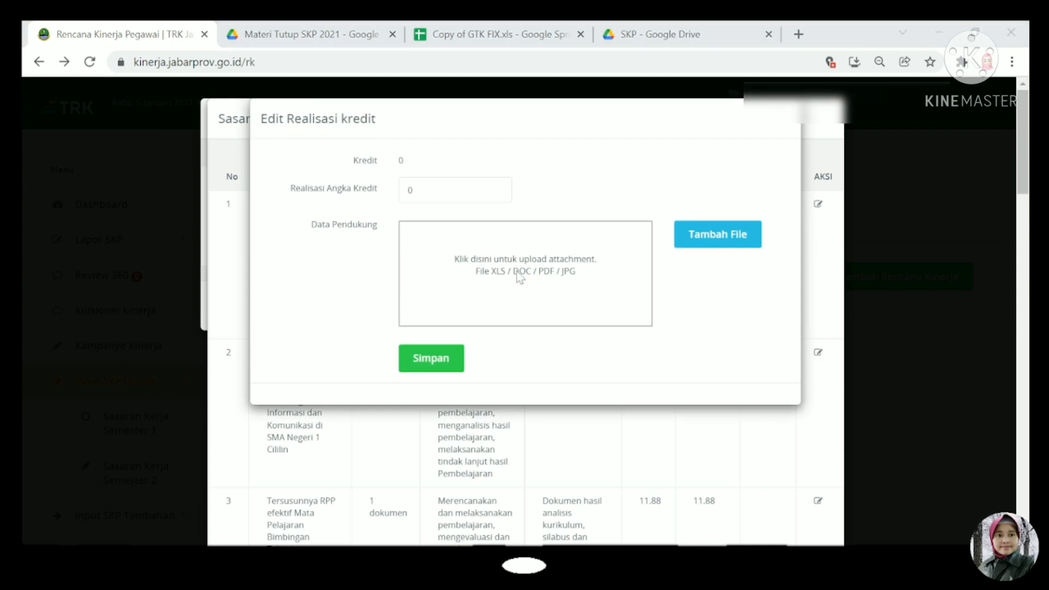
pyautogui.click(520, 278)
pyautogui.doubleClick(229, 191)
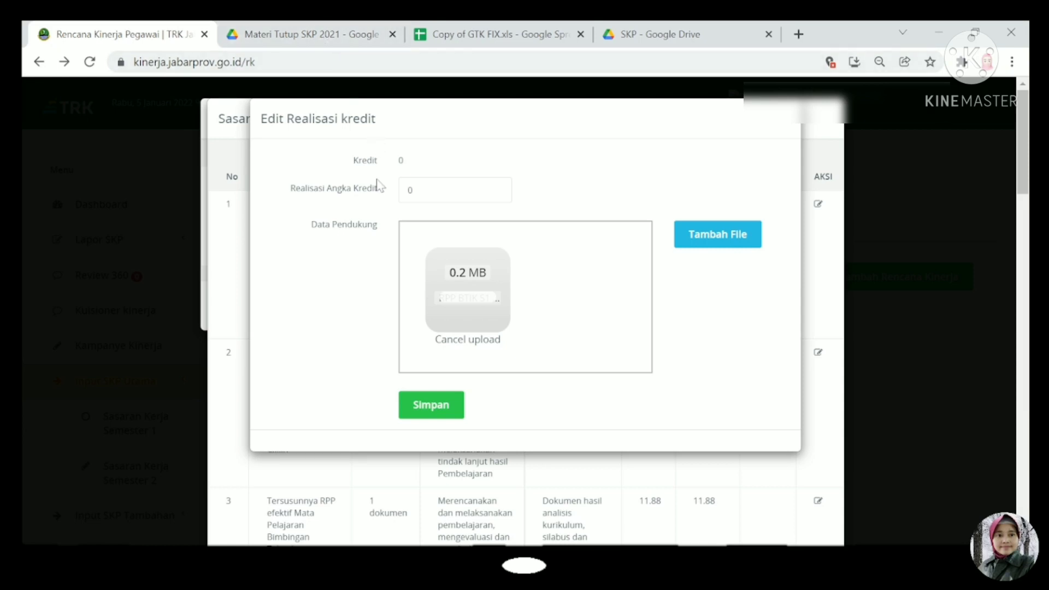
pyautogui.click(829, 258)
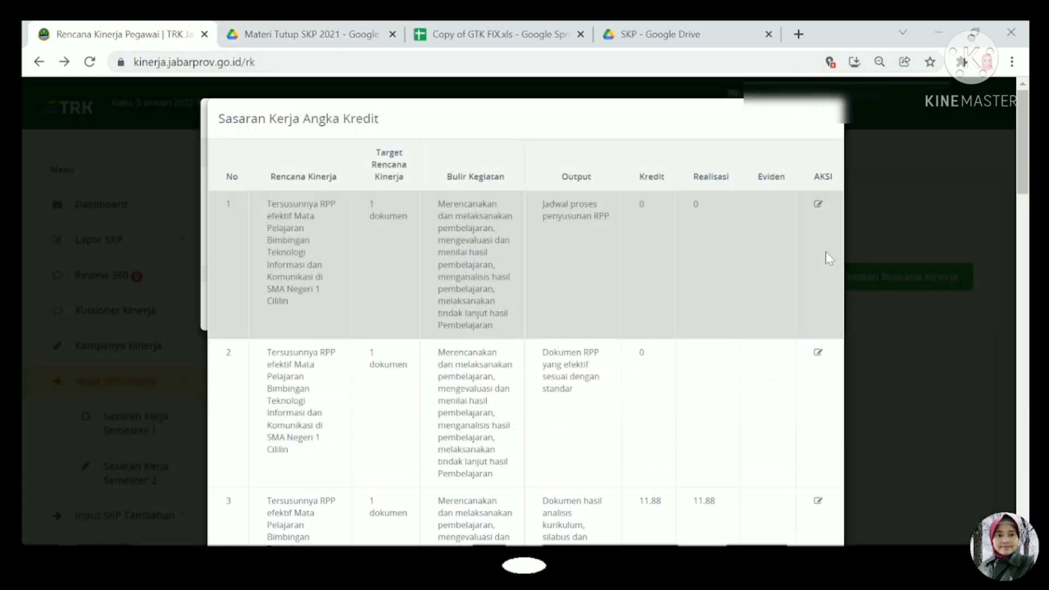
# - Cancel the pending upload for the Jadwal proses penyusunan RPP output, attach the RPP BTIK S1 2122 PDF again, and save the entry
pyautogui.click(818, 206)
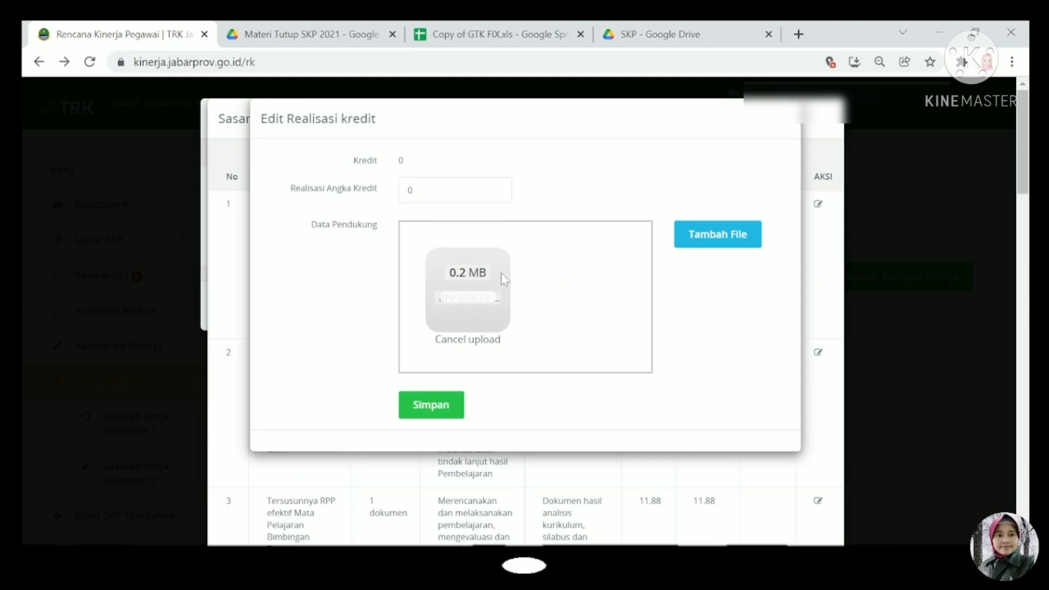
pyautogui.click(469, 344)
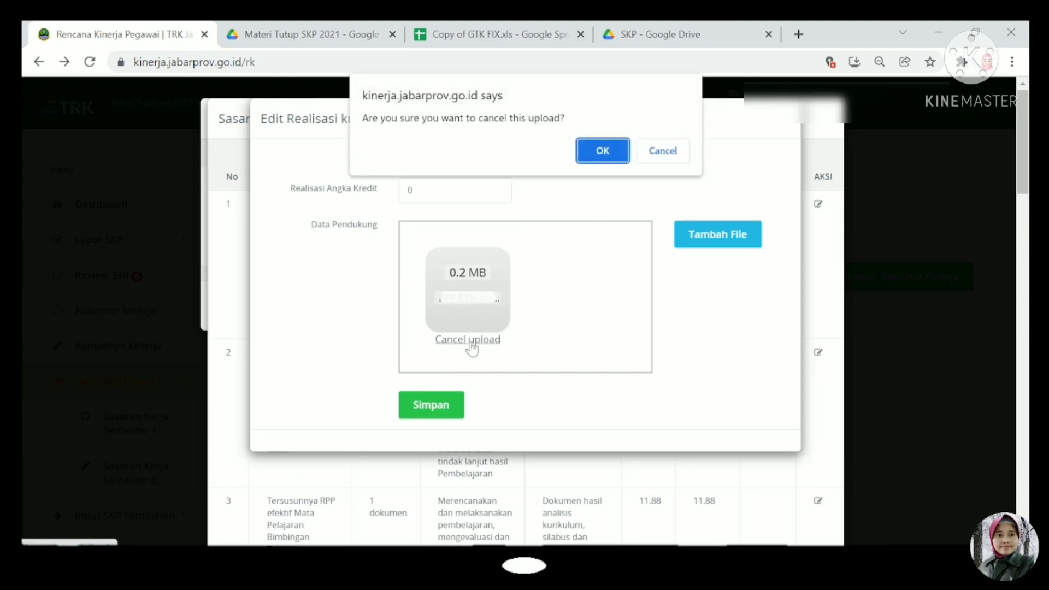
pyautogui.click(603, 151)
pyautogui.click(481, 258)
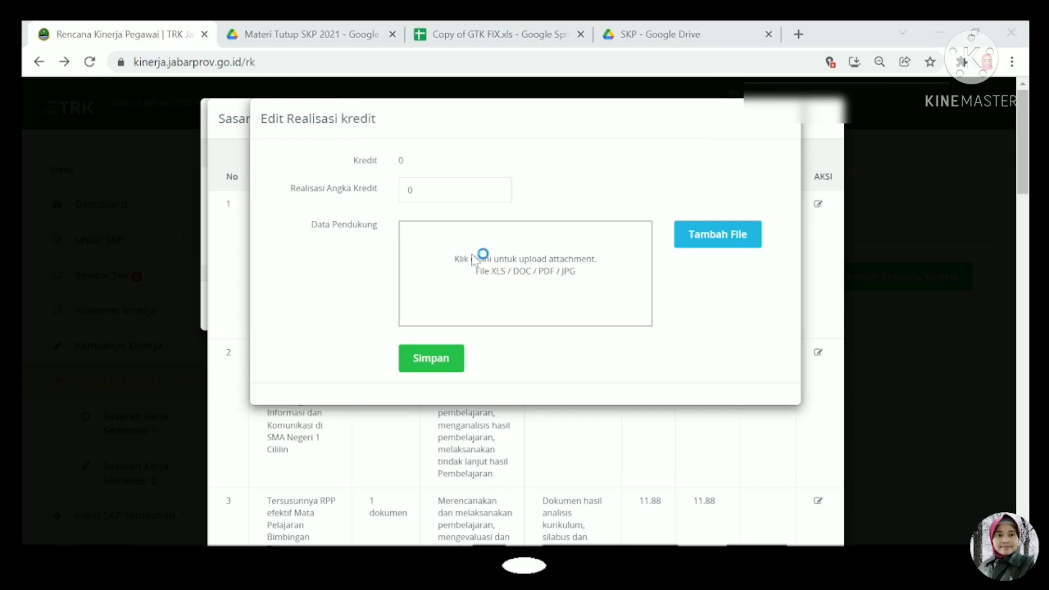
pyautogui.doubleClick(240, 186)
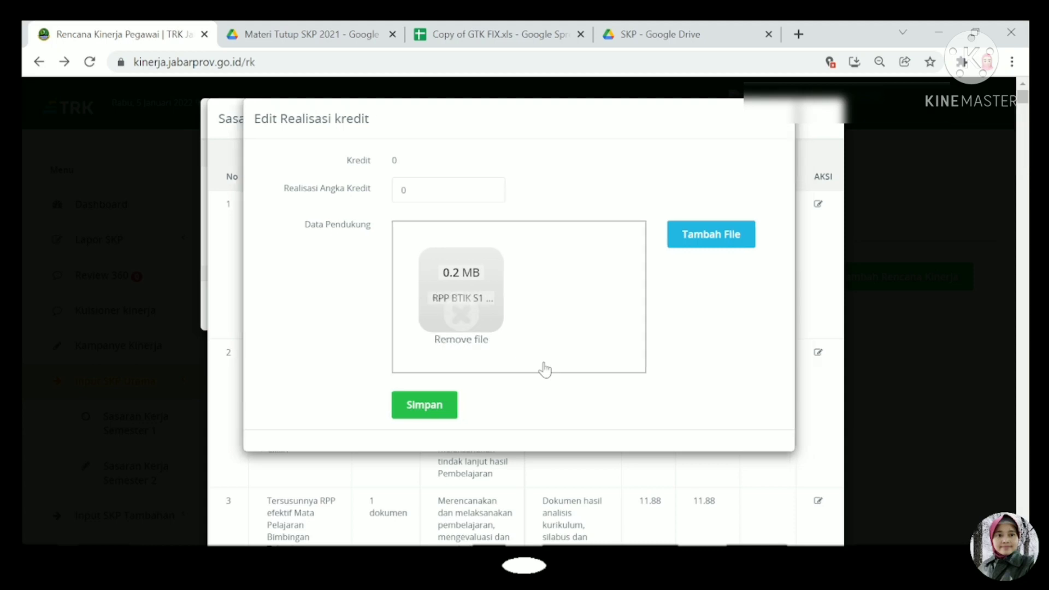
pyautogui.click(449, 419)
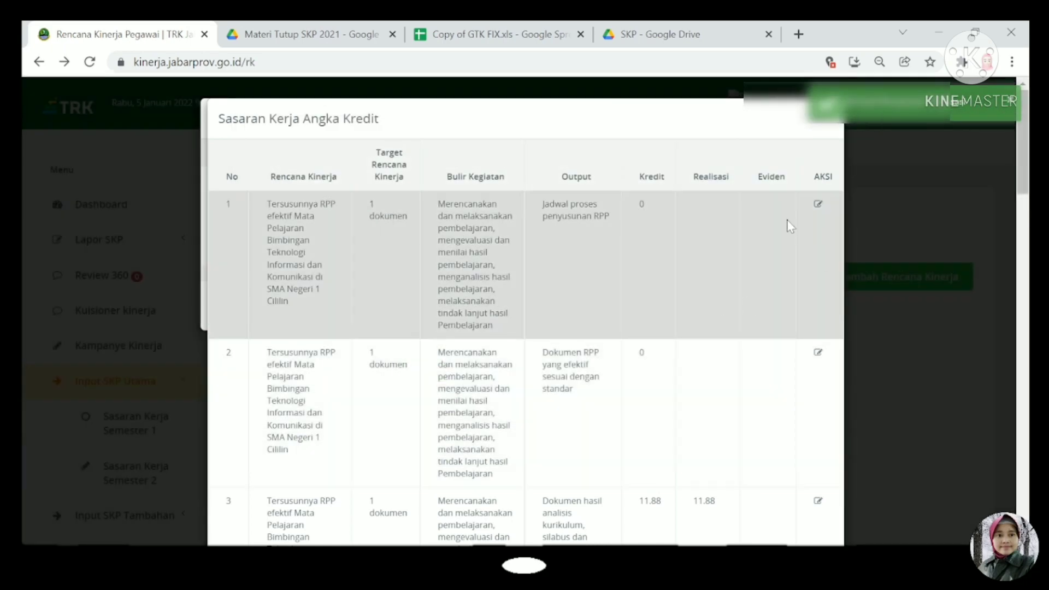
# - Reopen the Jadwal proses penyusunan RPP output and save its credit realisation as 0 with the RPP PDF two more times
pyautogui.click(818, 206)
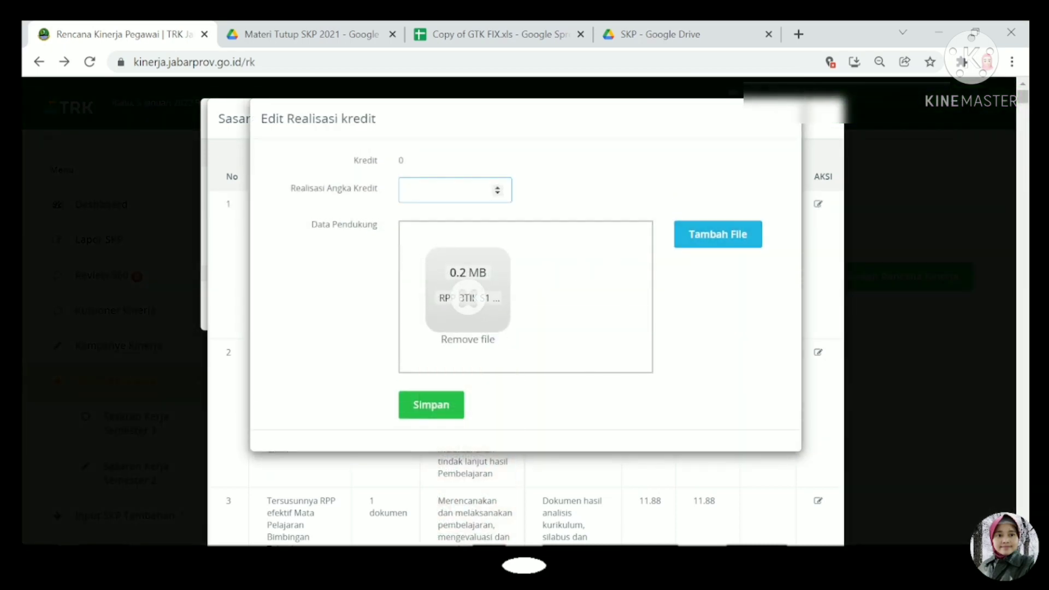
pyautogui.write('0')
pyautogui.click(435, 409)
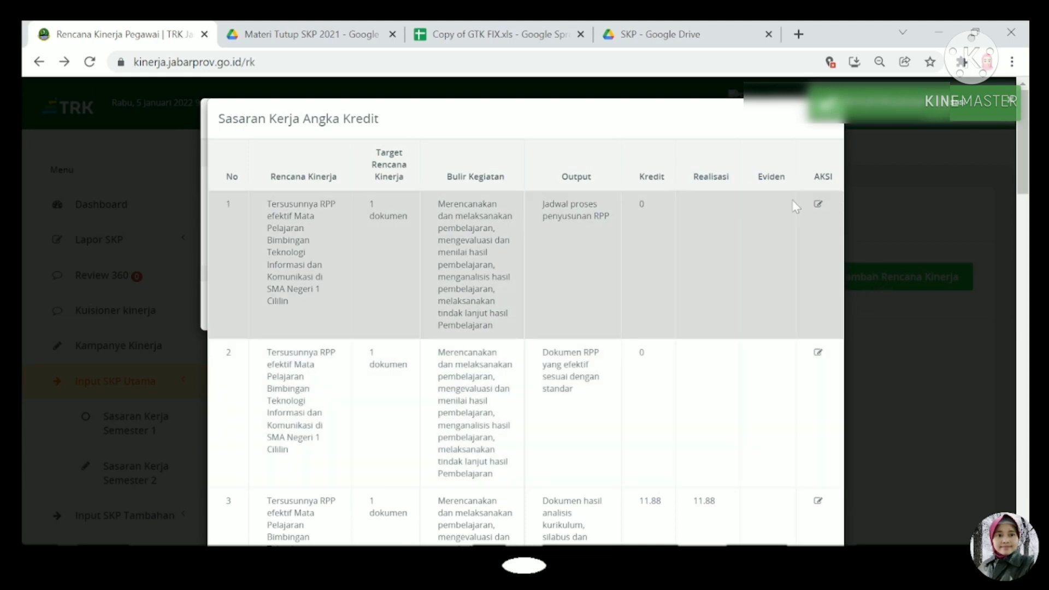
pyautogui.click(818, 205)
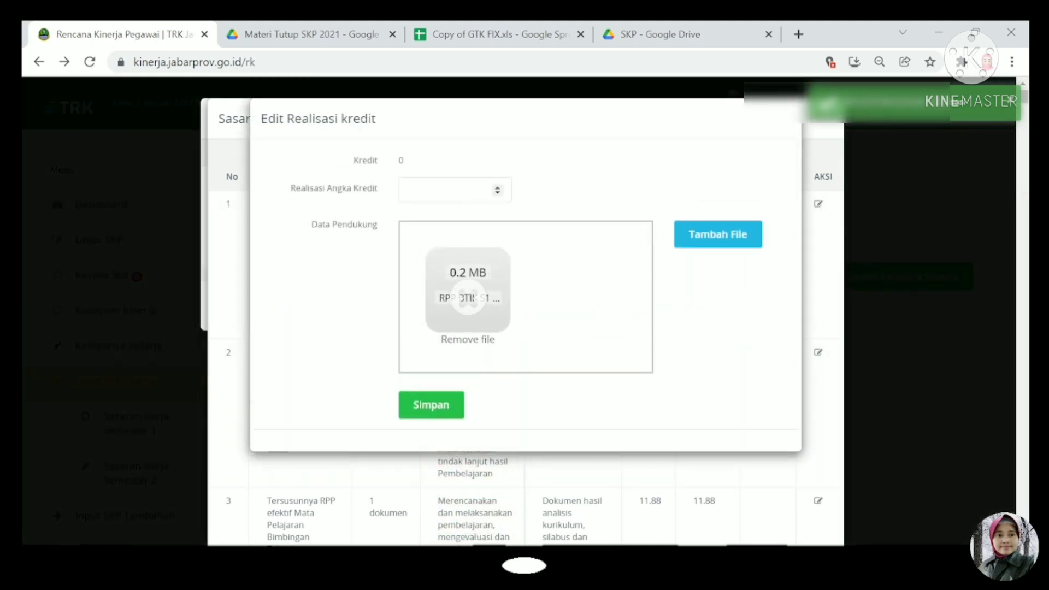
pyautogui.write('0')
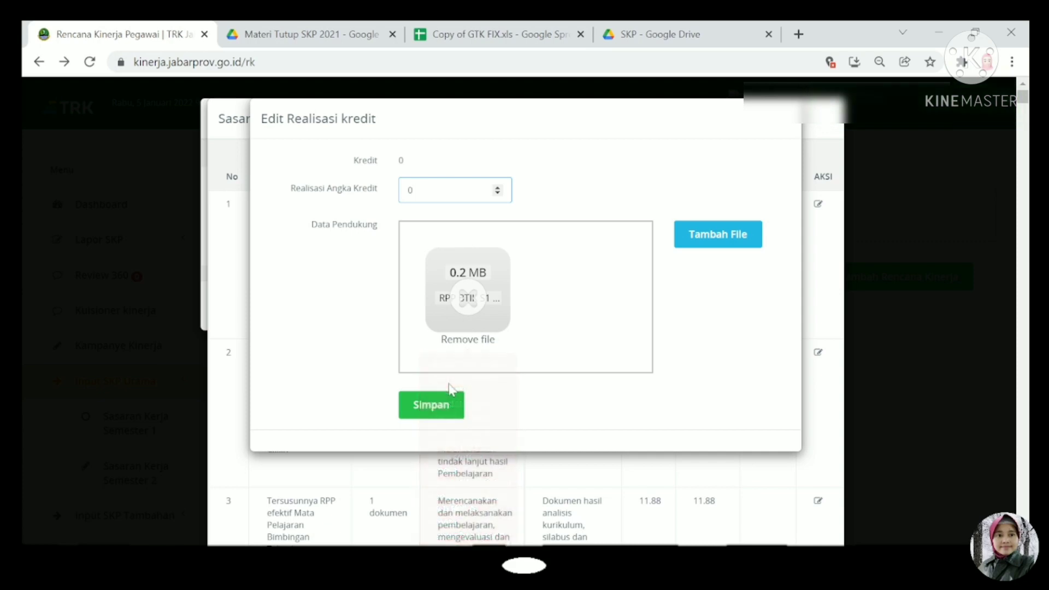
pyautogui.click(432, 409)
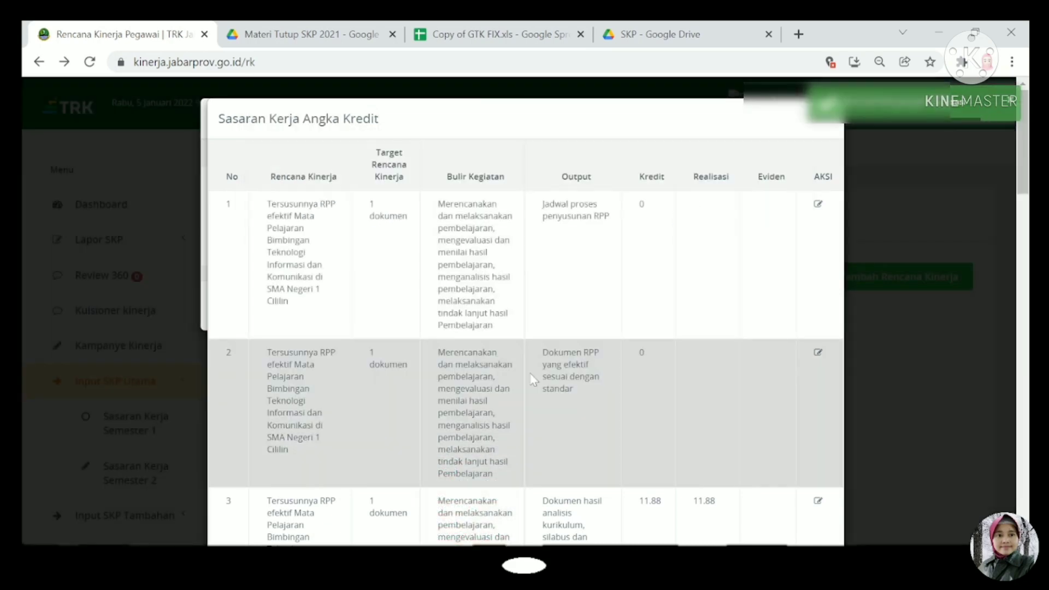
# - Open the credit realisation of the Jadwal pelaksanaan penilaian output and remove the RPP PDF from its supporting data
pyautogui.scroll(-9, 675, 298)
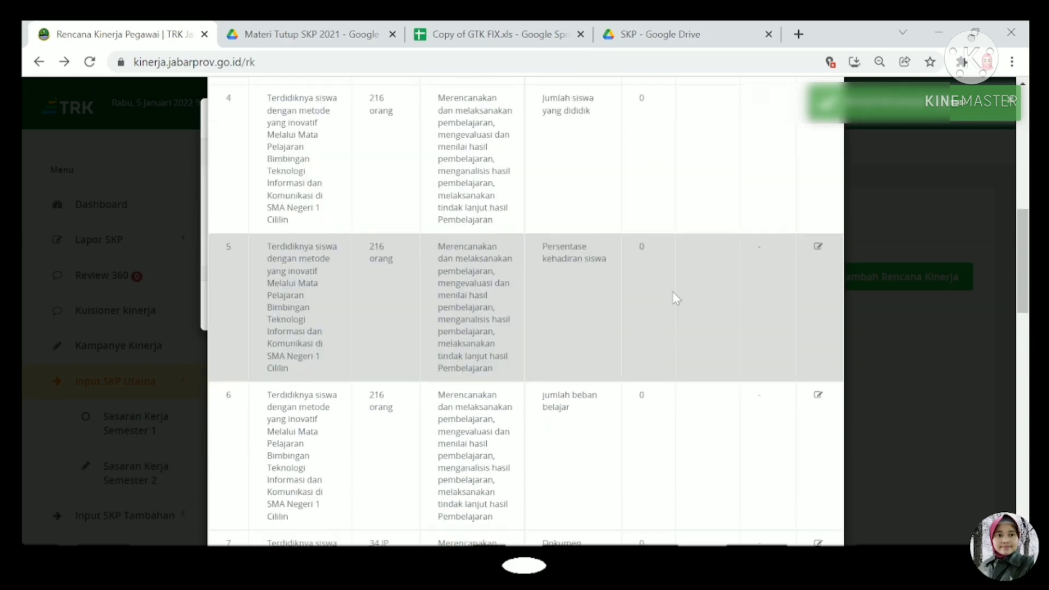
pyautogui.scroll(10, 676, 298)
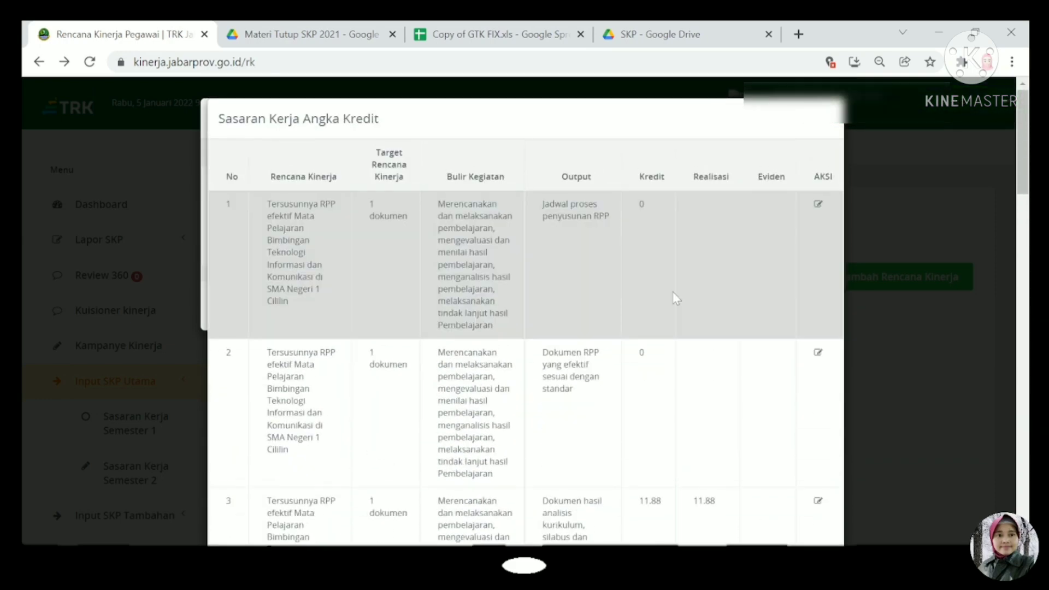
pyautogui.scroll(-20, 676, 297)
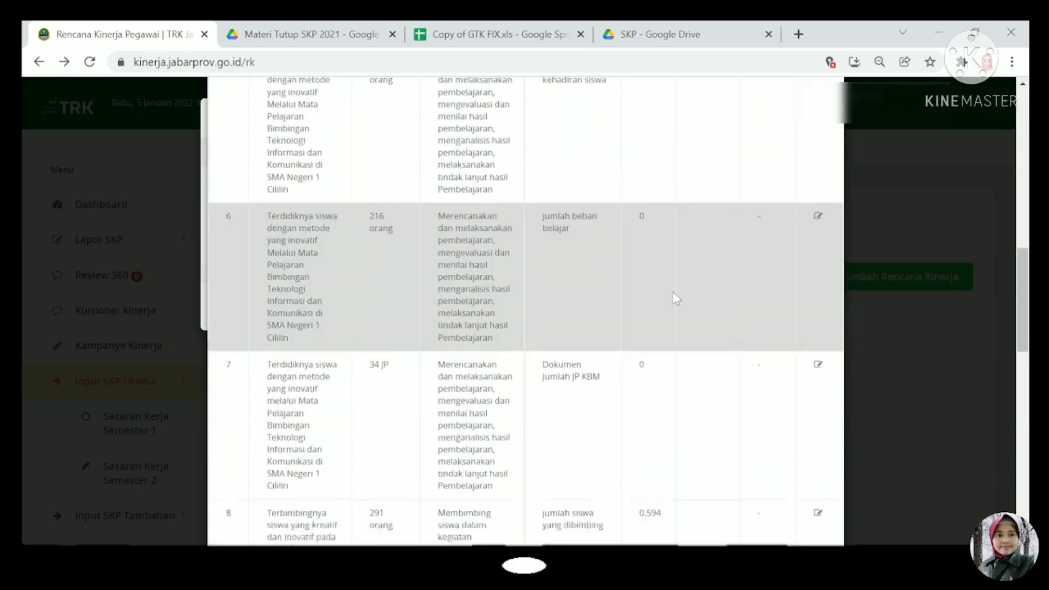
pyautogui.scroll(-10, 675, 298)
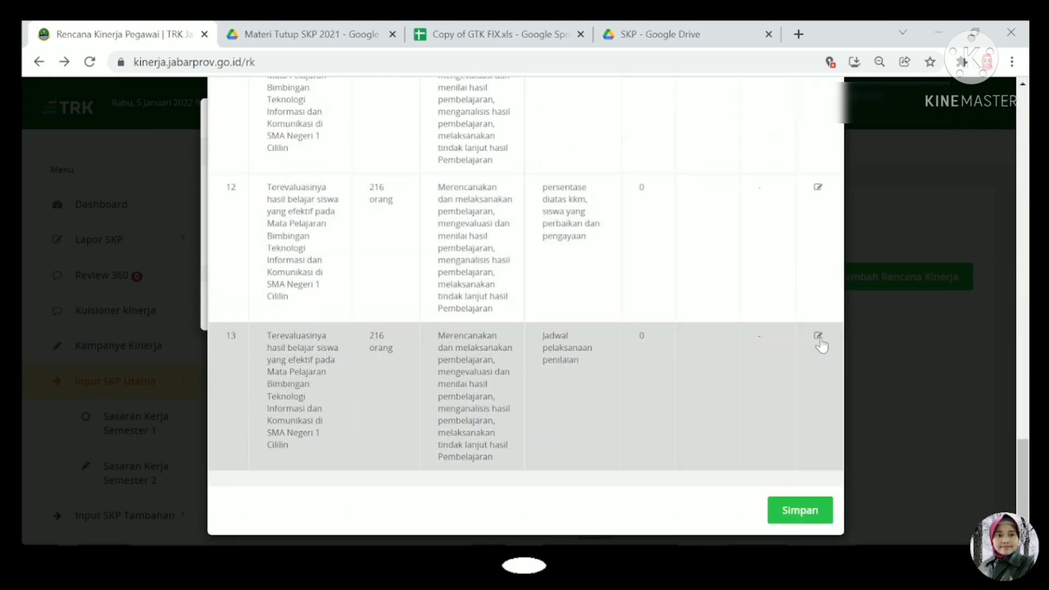
pyautogui.click(818, 336)
pyautogui.moveTo(483, 316)
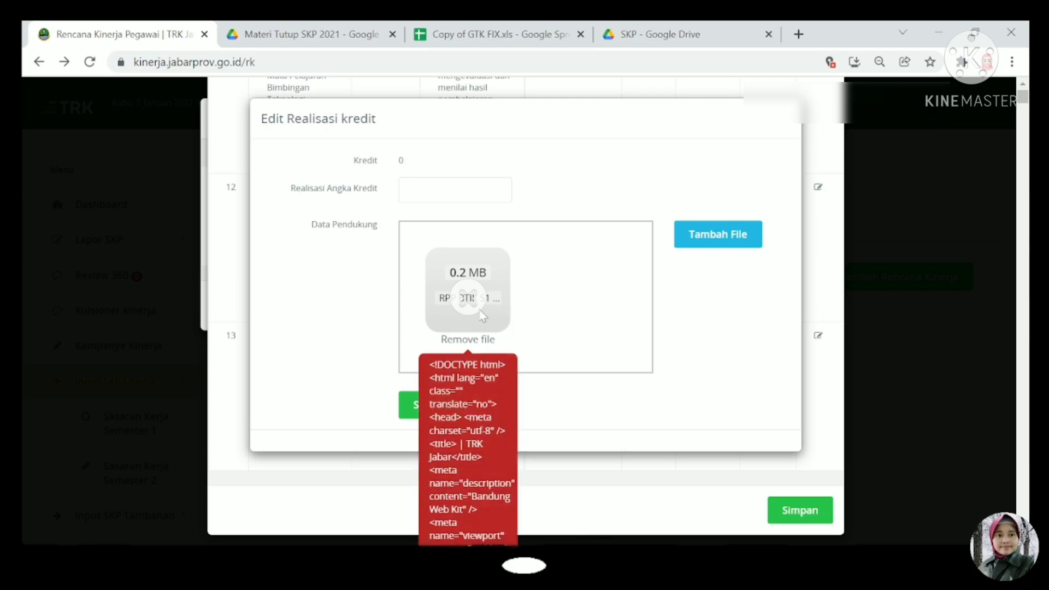
pyautogui.click(469, 340)
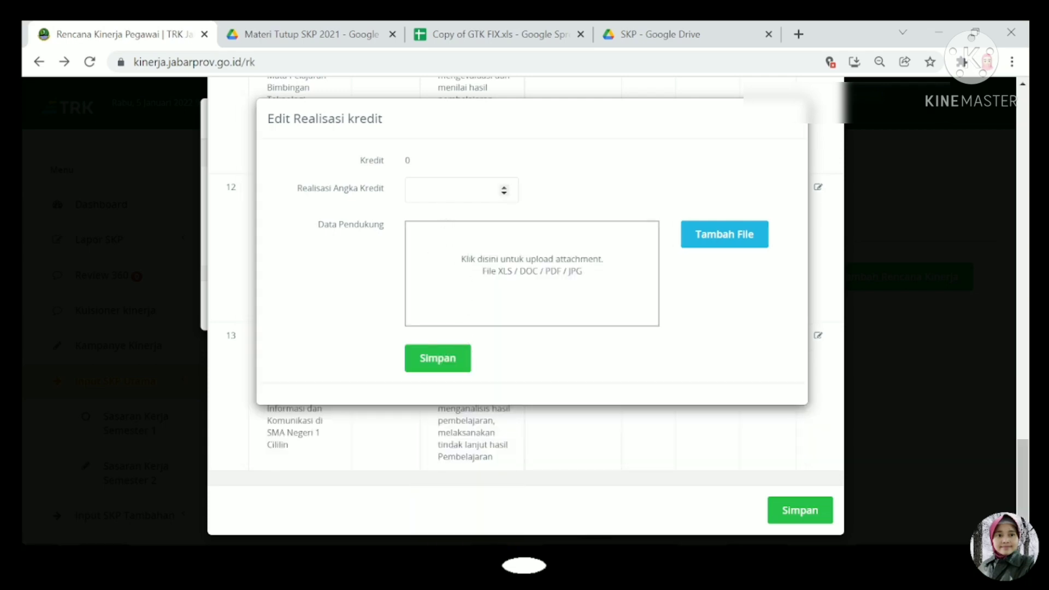
# - Set the Jadwal pelaksanaan penilaian output's credit realisation to 0, attach the Daftar Hadir dan Nilai BTIK Kelas X Mipa 1-6 S1 PDF, and save
pyautogui.click(492, 190)
pyautogui.click(497, 272)
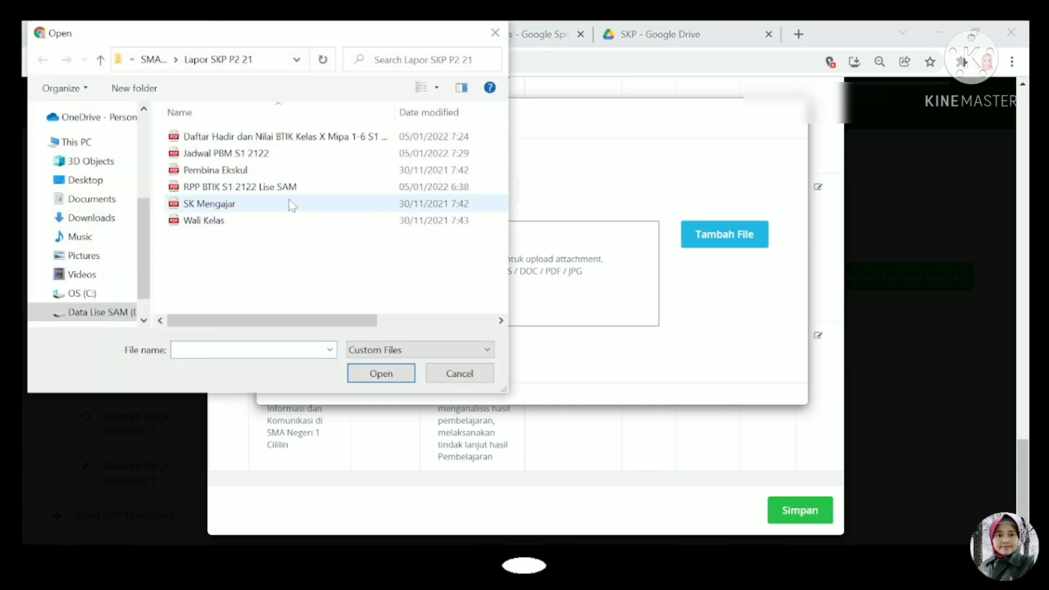
pyautogui.doubleClick(286, 142)
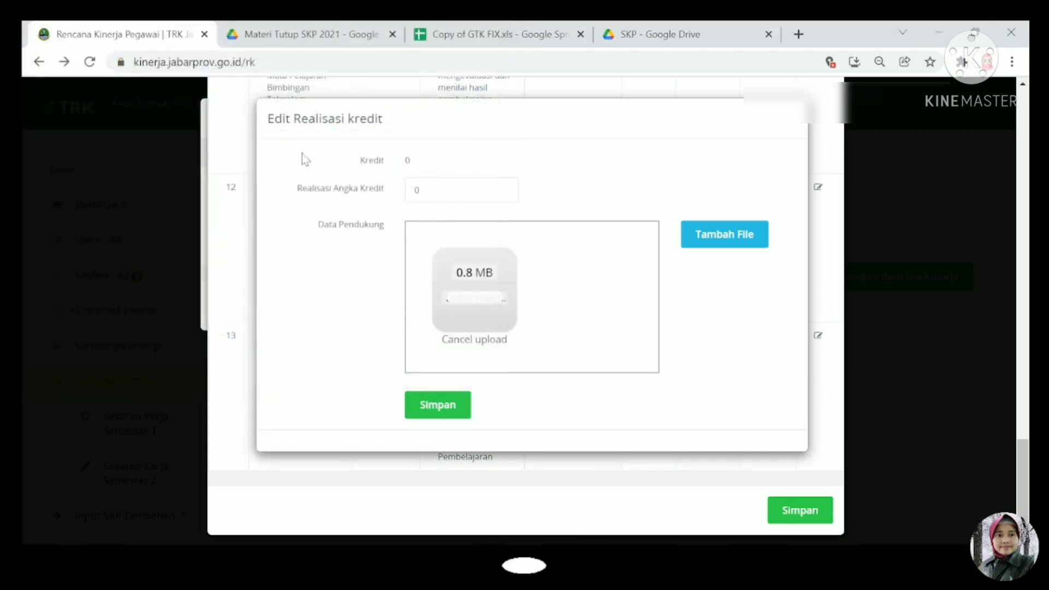
pyautogui.click(452, 409)
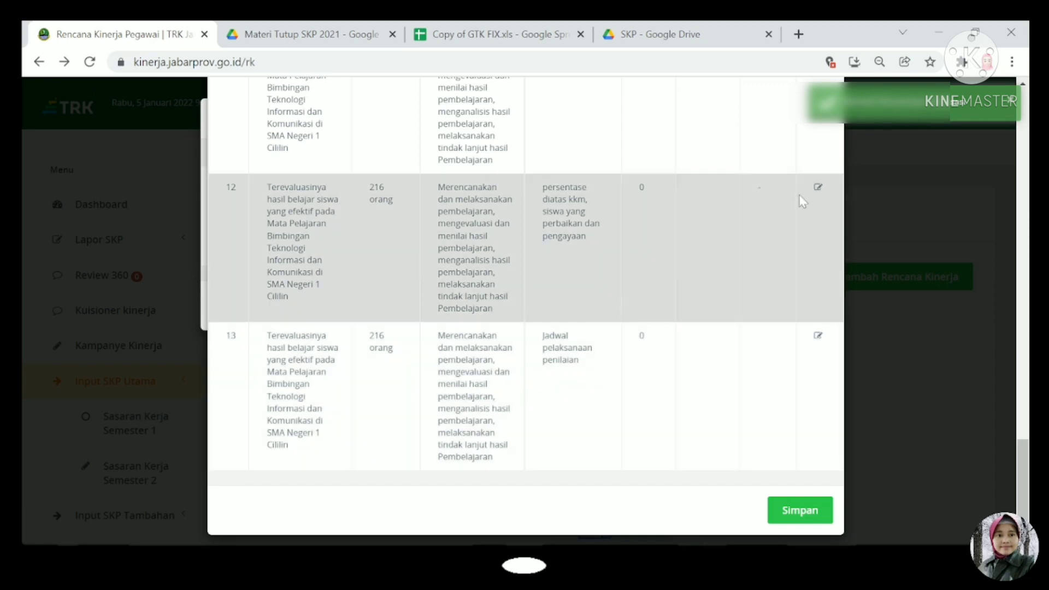
# - Set the credit realisation of the persentase diatas kkm output to 0 and save it with the Daftar Hadir dan Nilai PDF
pyautogui.click(818, 189)
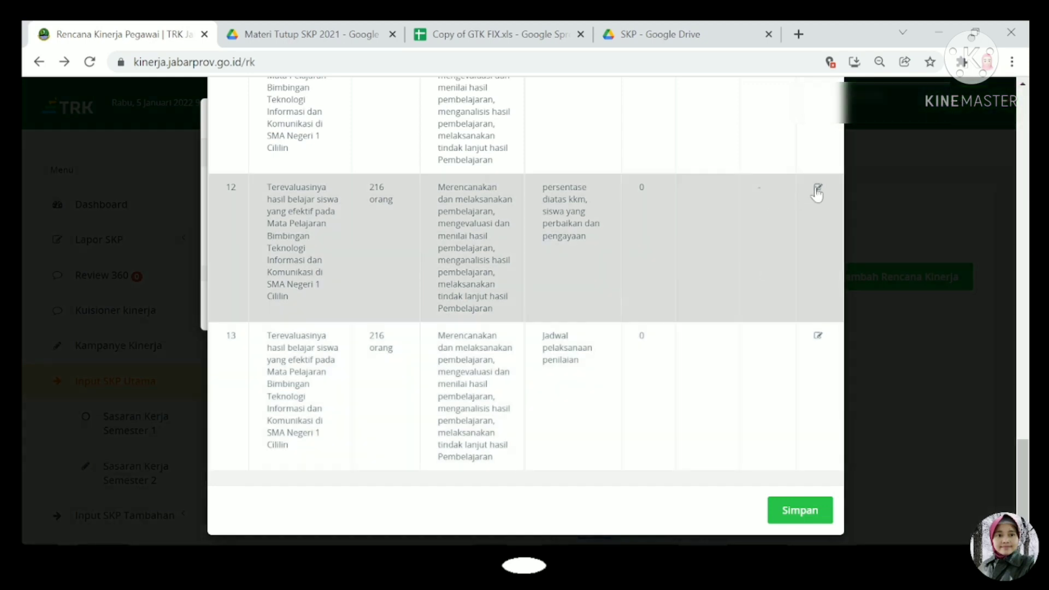
pyautogui.click(464, 190)
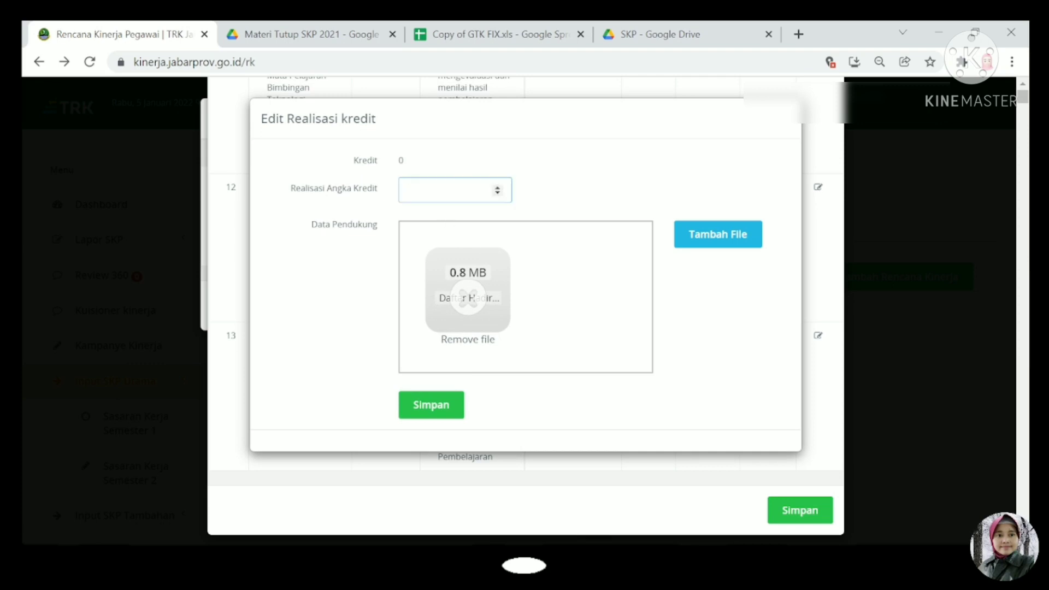
pyautogui.write('0')
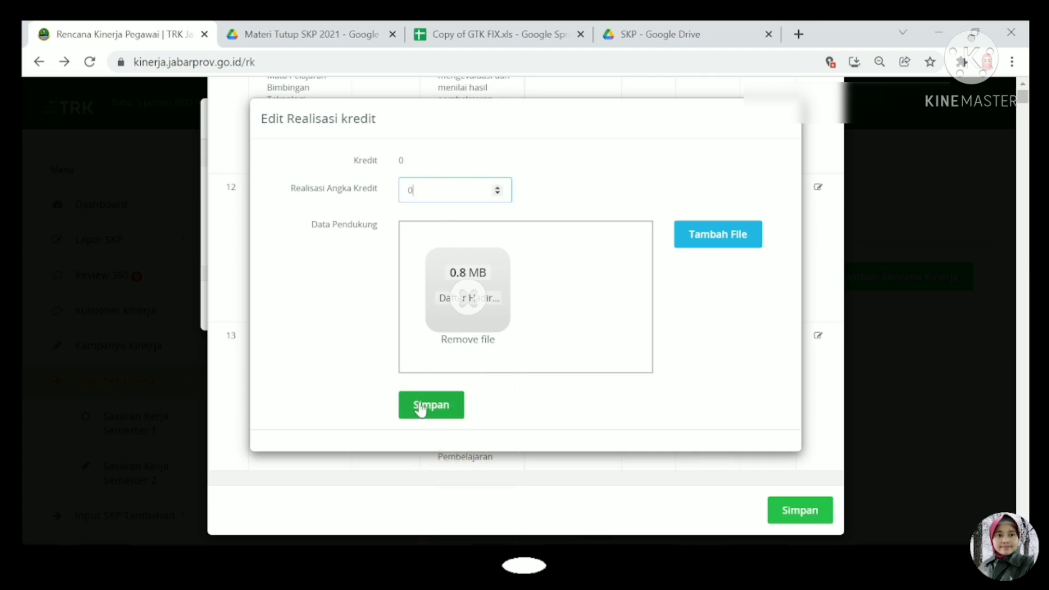
pyautogui.click(418, 406)
# - Set the credit realisation of the perangkat penilaian, daftar nilai hasil belajar output to 0 and save it with the Daftar Hadir dan Nilai PDF
pyautogui.scroll(3, 776, 301)
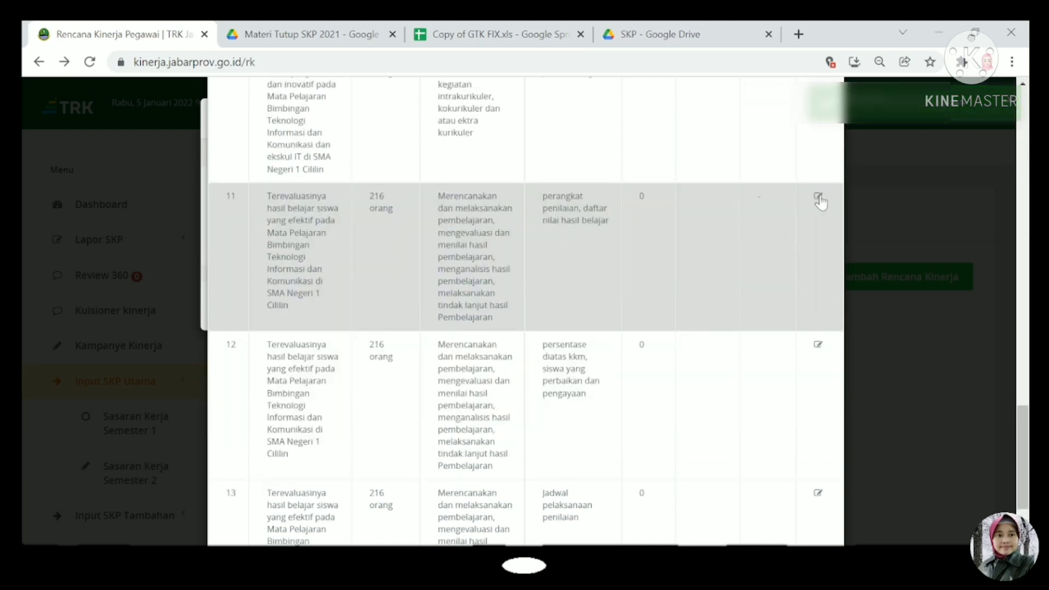
pyautogui.click(819, 197)
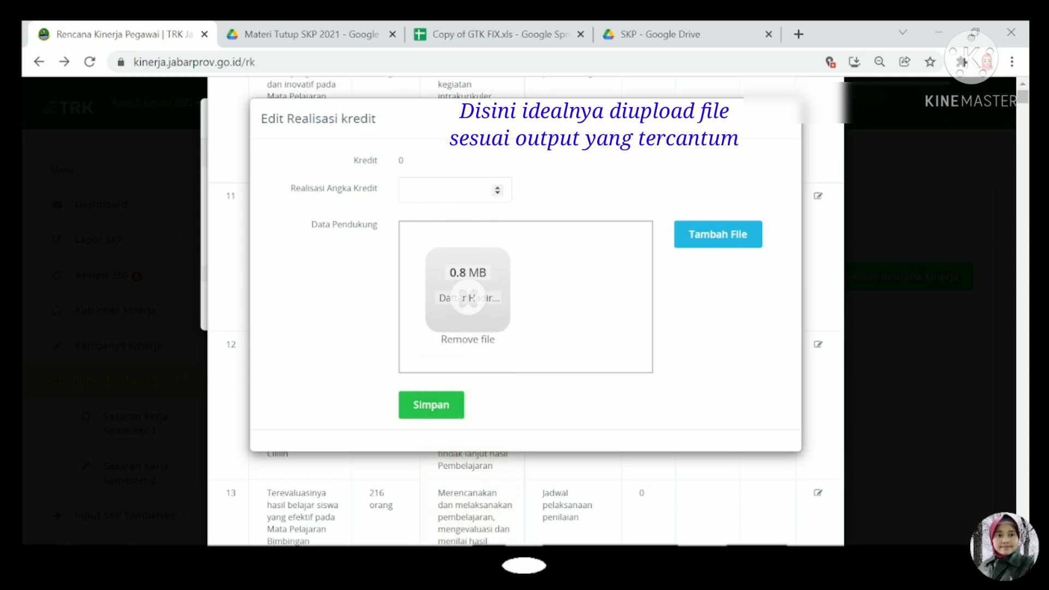
pyautogui.click(454, 190)
pyautogui.write('0')
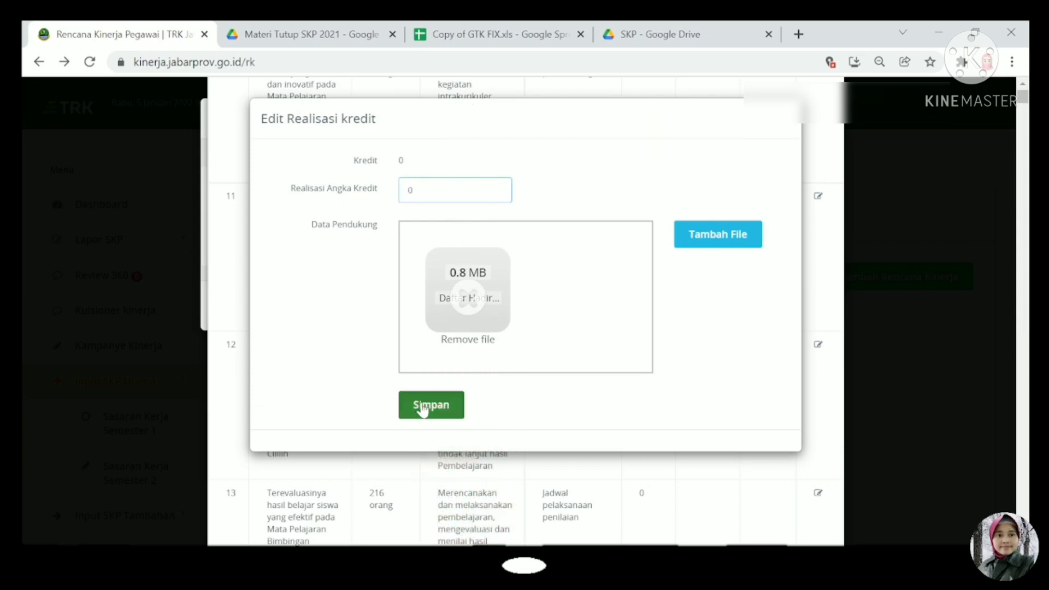
pyautogui.click(417, 405)
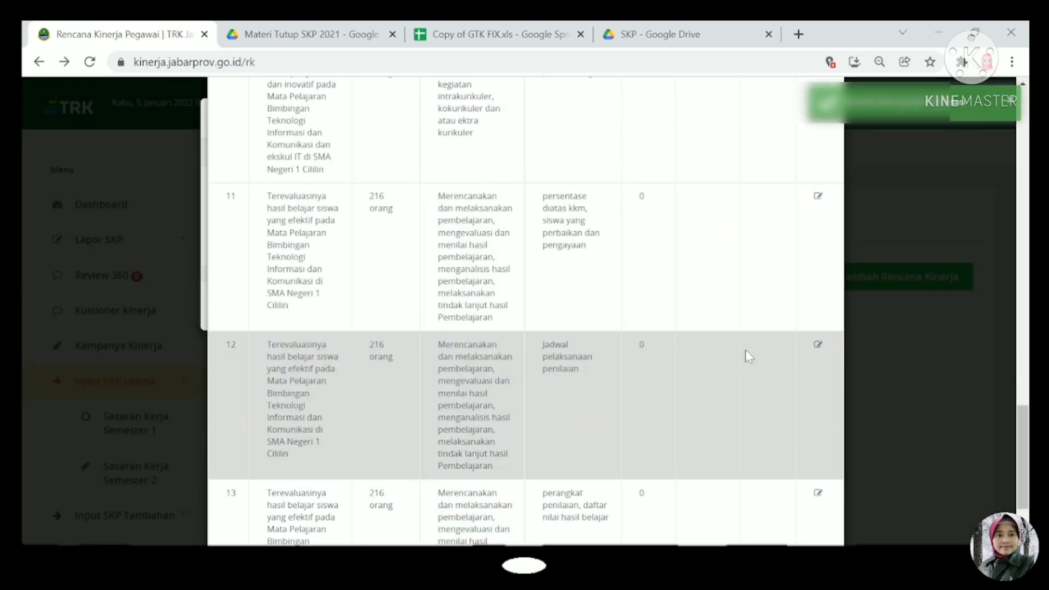
# - Set the Jadwal pembimbingan output's credit realisation to 0 and remove the Daftar Hadir dan Nilai PDF from its supporting data
pyautogui.scroll(3, 746, 350)
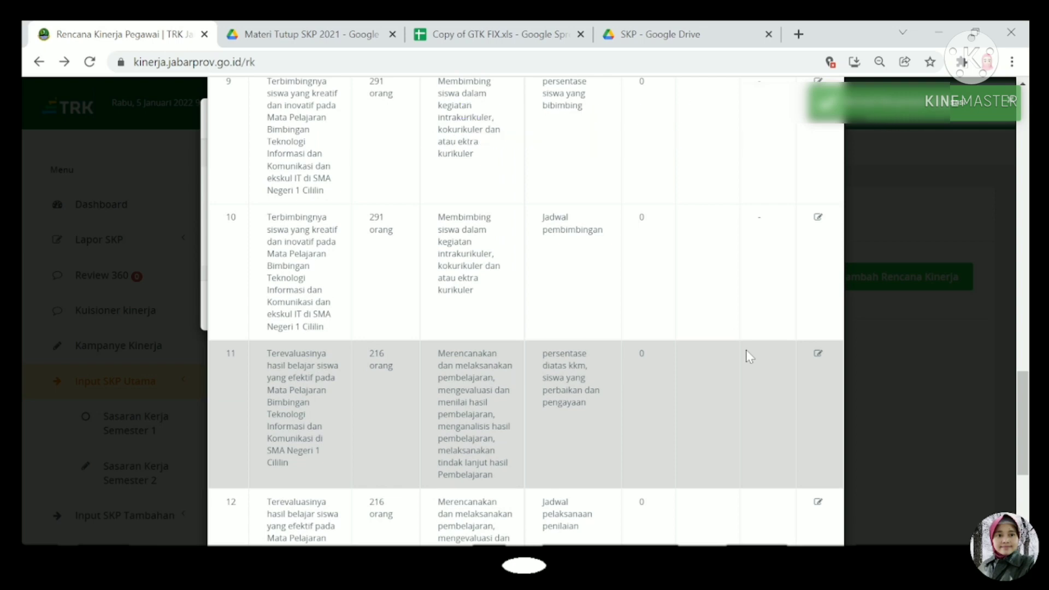
pyautogui.click(819, 219)
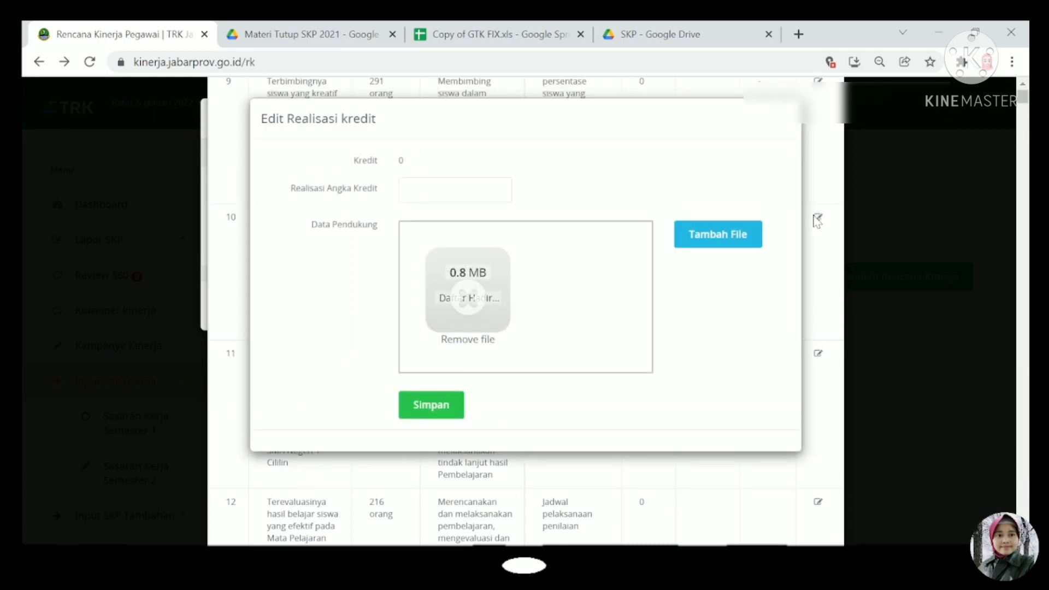
pyautogui.click(820, 178)
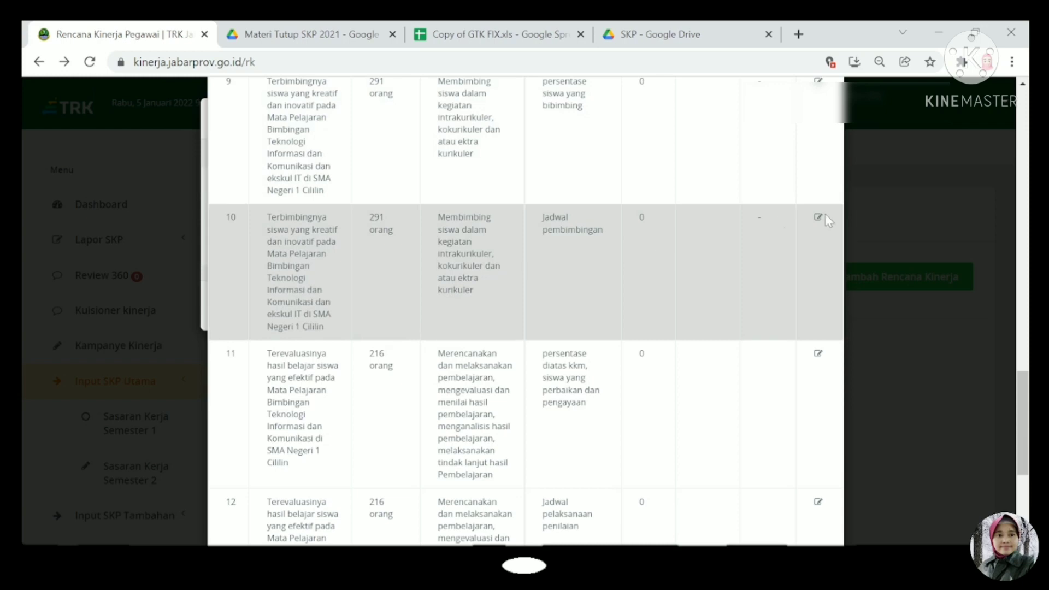
pyautogui.click(818, 217)
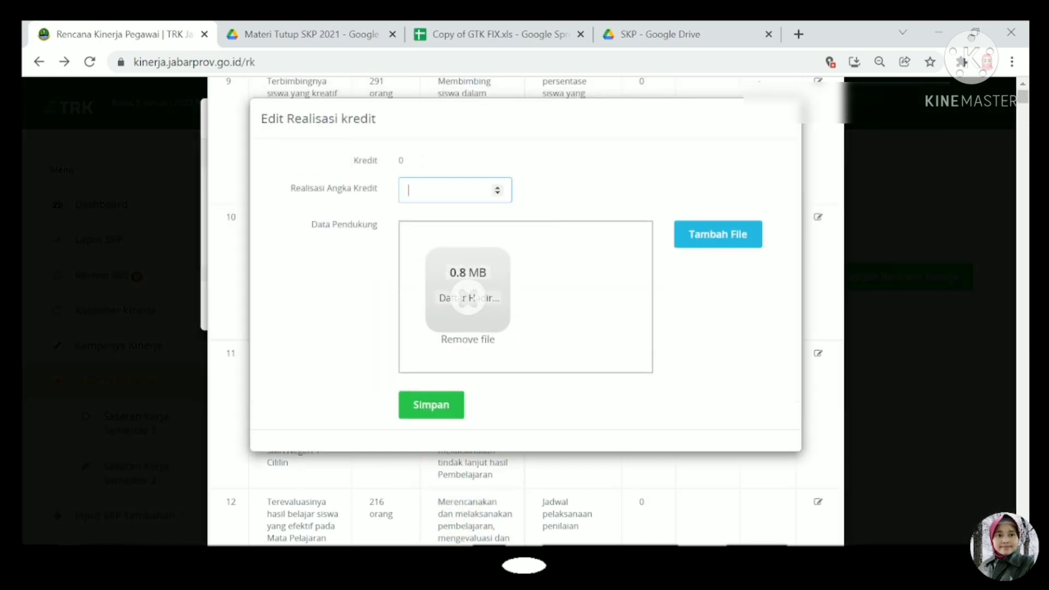
pyautogui.click(474, 300)
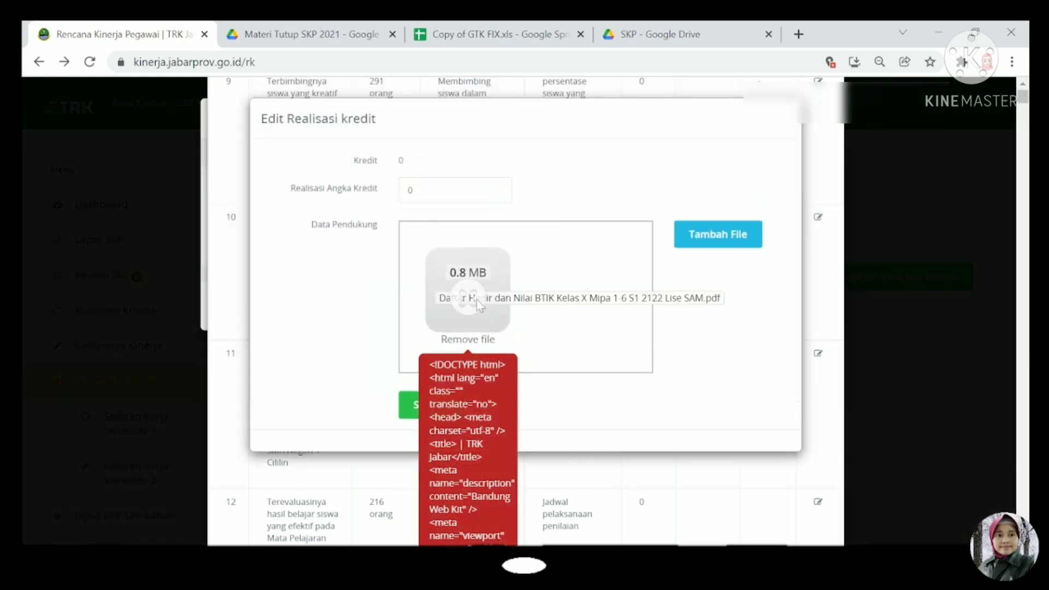
pyautogui.click(472, 341)
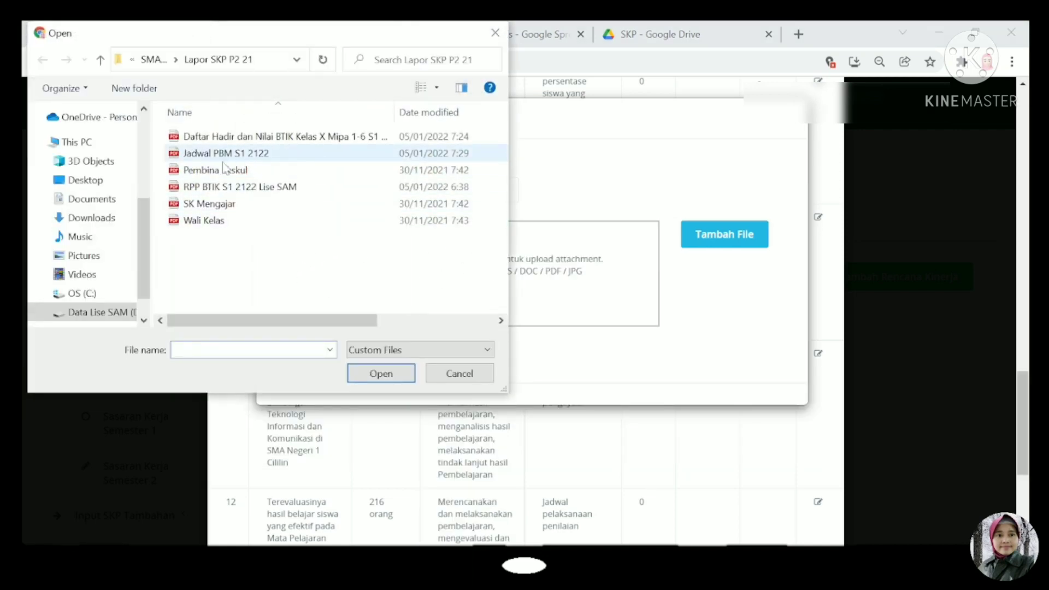
# - Attach the Pembina Ekskul and SK Mengajar PDFs to the Jadwal pembimbingan output's supporting data and save
pyautogui.click(217, 175)
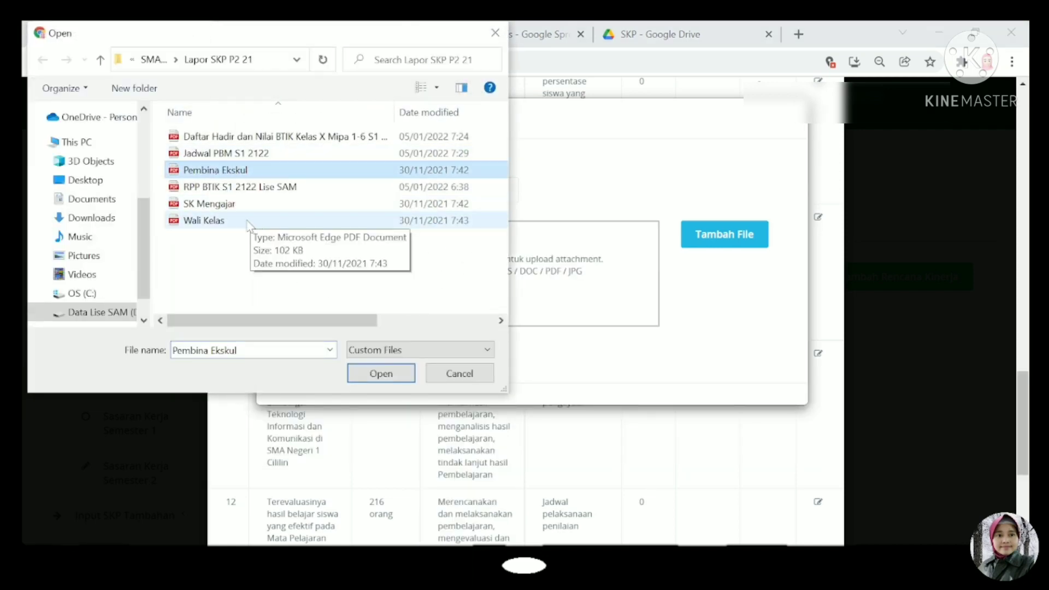
pyautogui.keyDown('ctrl'); pyautogui.click(237, 207); pyautogui.keyUp('ctrl')
pyautogui.click(398, 371)
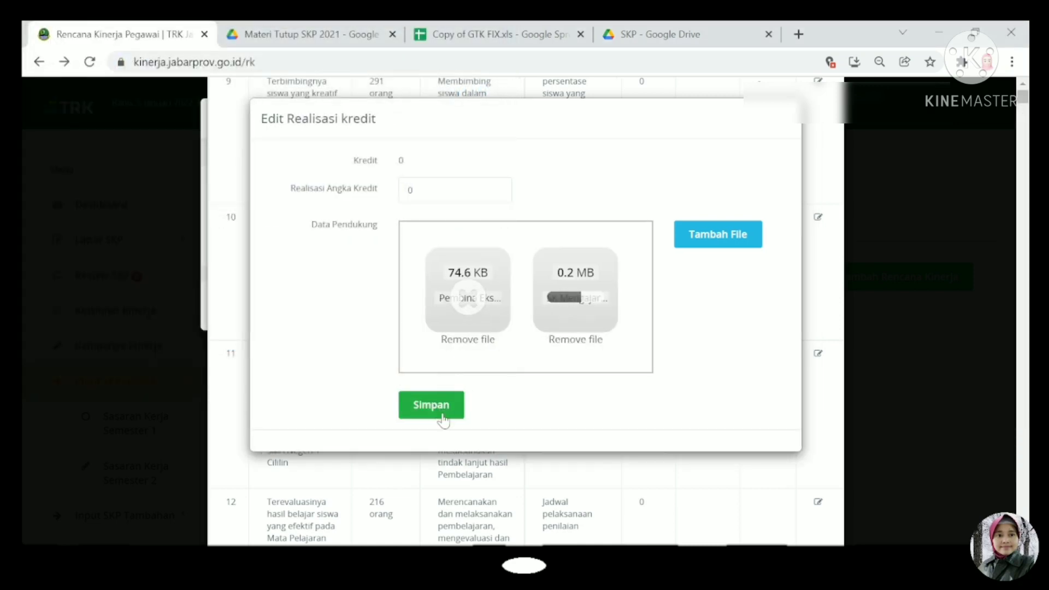
pyautogui.click(443, 418)
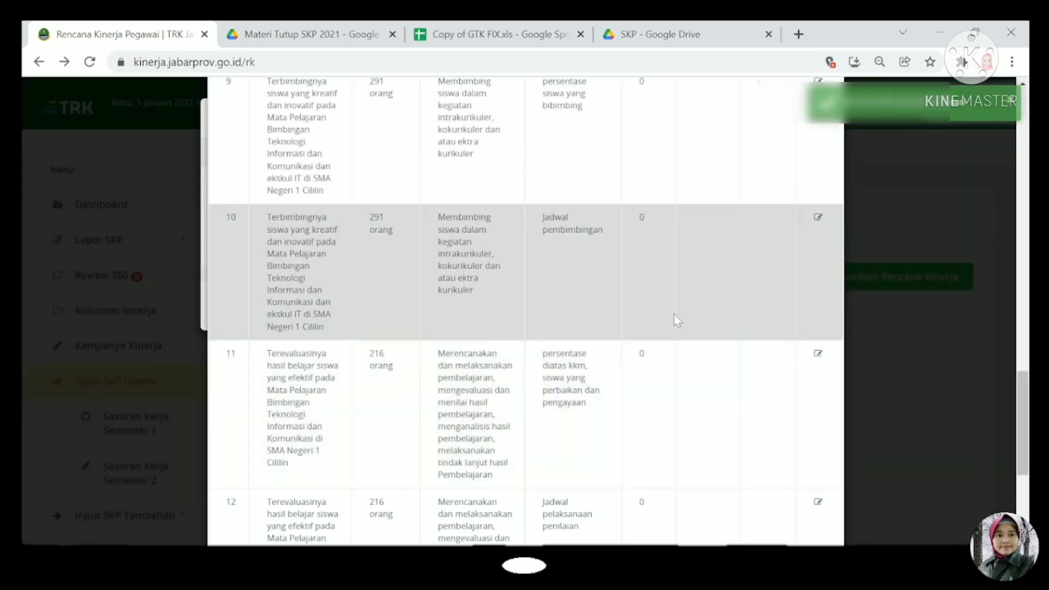
# - Set the credit realisation of the persentase siswa yang bibimbing output to 0 and save it with the Pembina Ekskul and SK Mengajar PDFs
pyautogui.scroll(1, 674, 314)
pyautogui.click(818, 161)
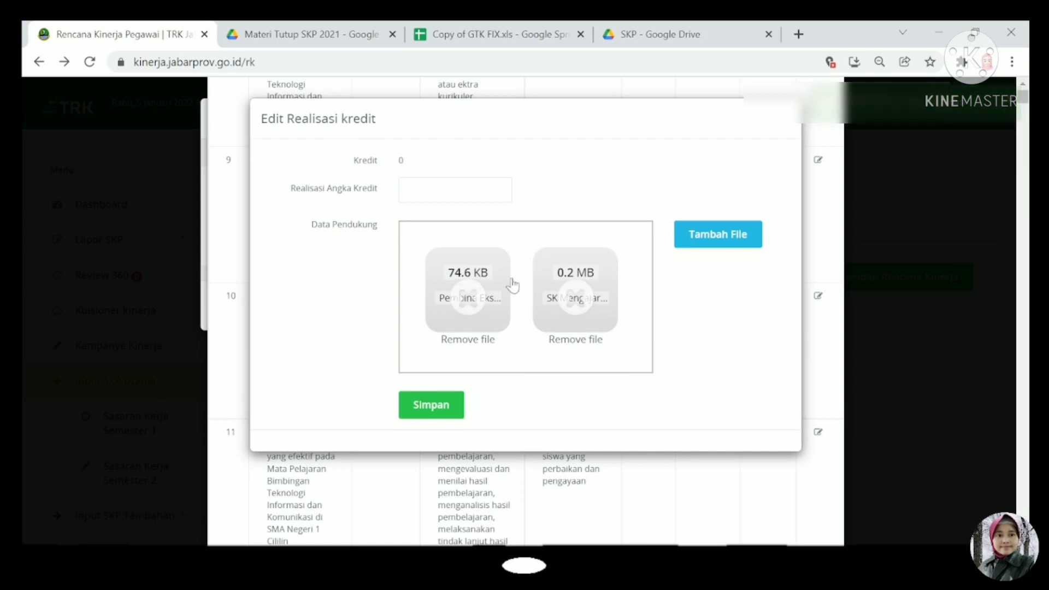
pyautogui.click(463, 196)
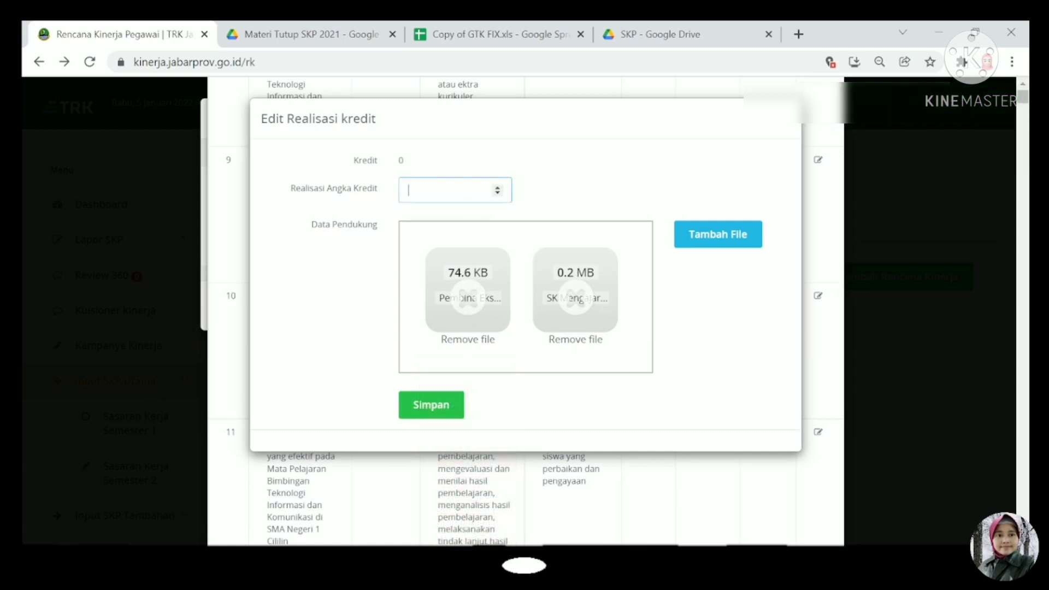
pyautogui.click(410, 406)
# - Copy the 0.594 credit into the jumlah siswa yang dibimbing output's realisation and save it with the Pembina Ekskul and SK Mengajar PDFs
pyautogui.scroll(3, 924, 250)
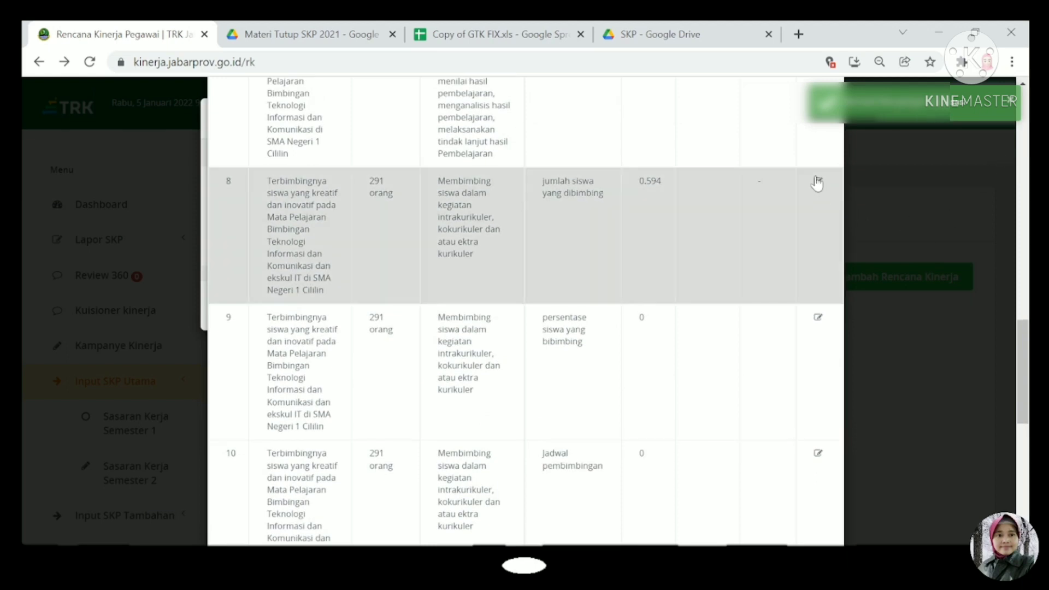
pyautogui.click(818, 181)
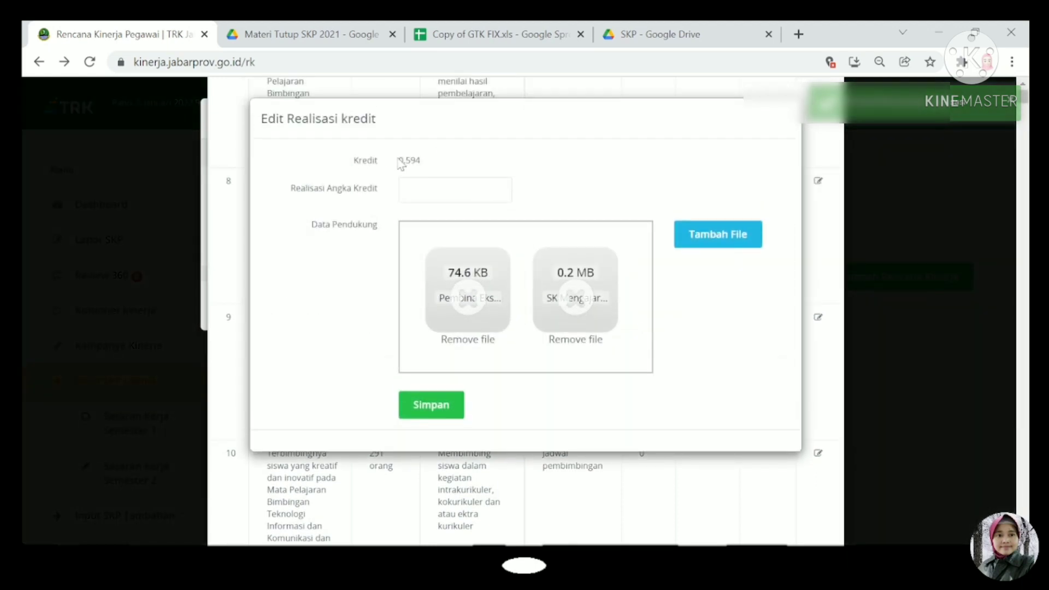
pyautogui.moveTo(399, 160); pyautogui.dragTo(422, 171)
pyautogui.hotkey('ctrl', 'c')
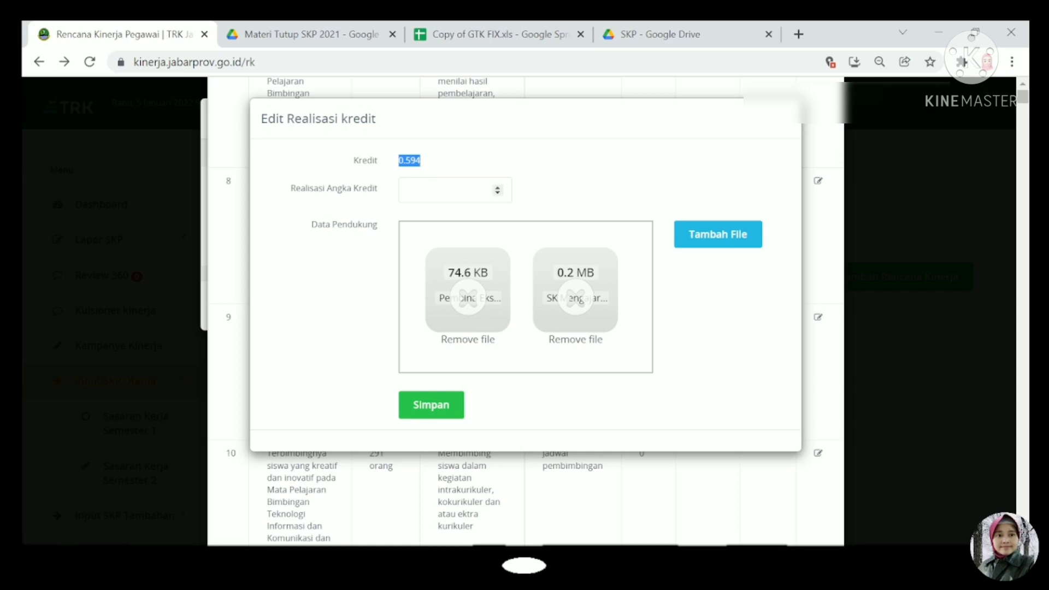
pyautogui.click(443, 190)
pyautogui.hotkey('ctrl', 'v')
pyautogui.click(437, 398)
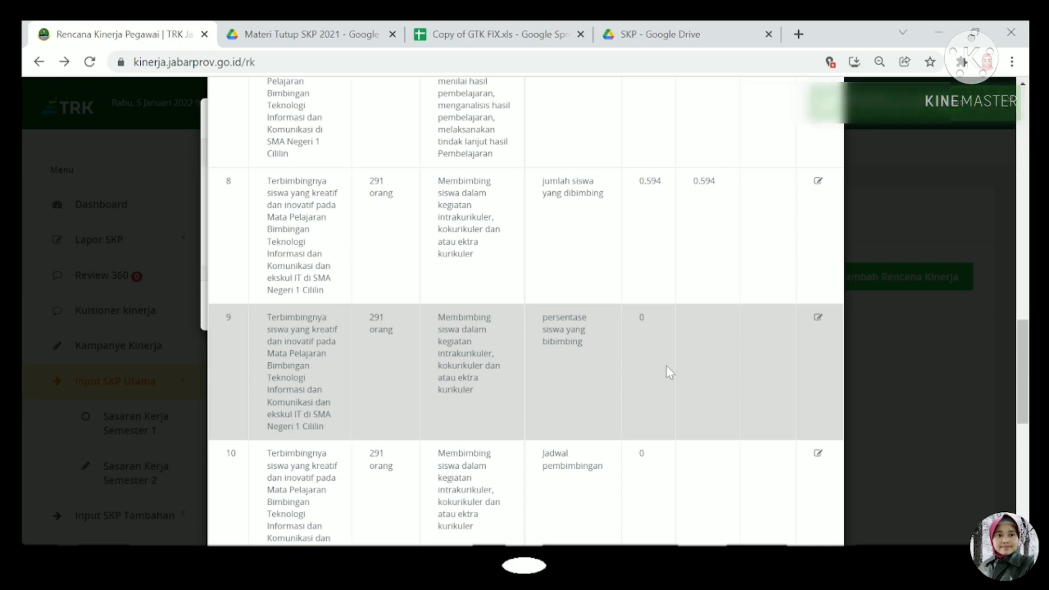
# - Open the credit realisation of the Dokumen Jumlah JP KBM output and remove the Pembina Ekskul and SK Mengajar PDFs
pyautogui.scroll(-1, 698, 338)
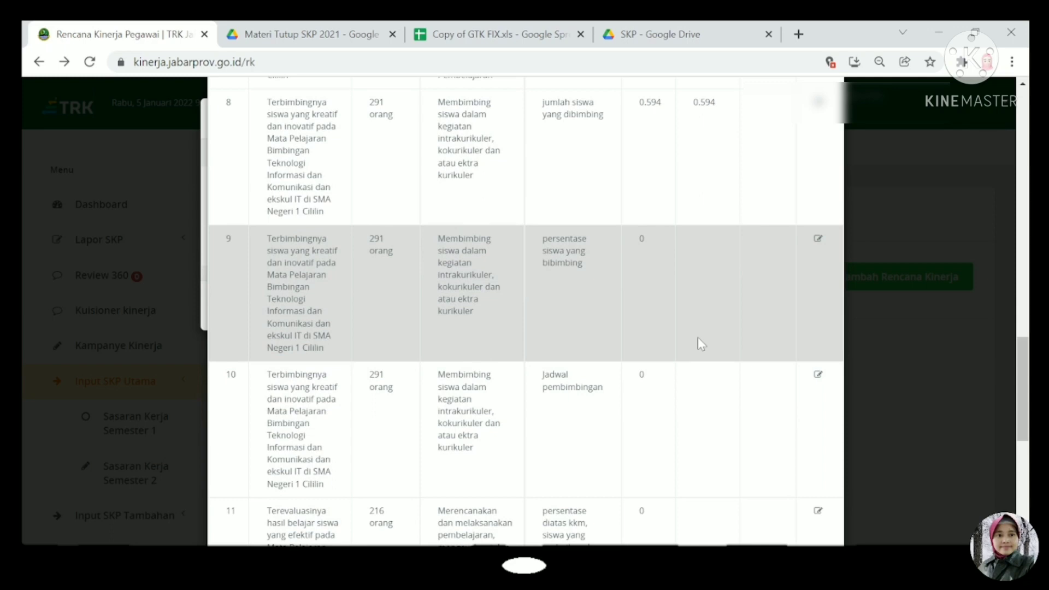
pyautogui.scroll(4, 698, 337)
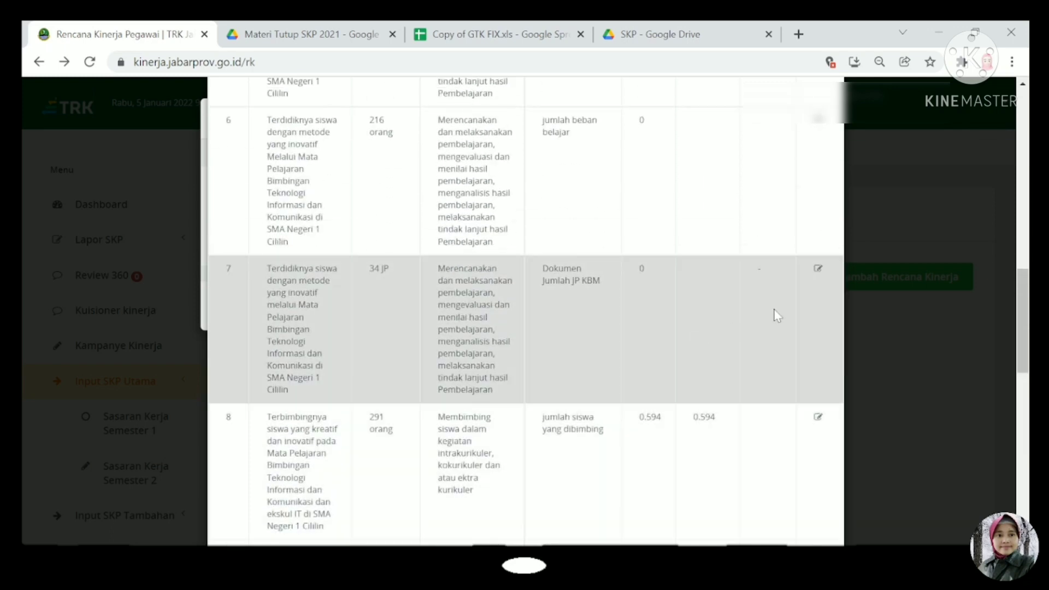
pyautogui.click(820, 270)
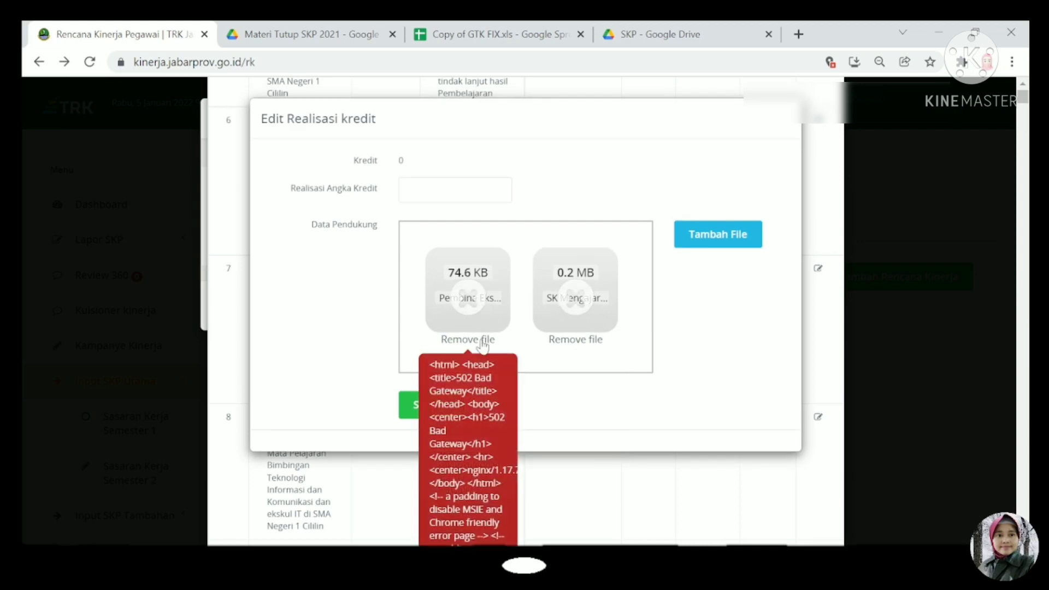
pyautogui.click(483, 345)
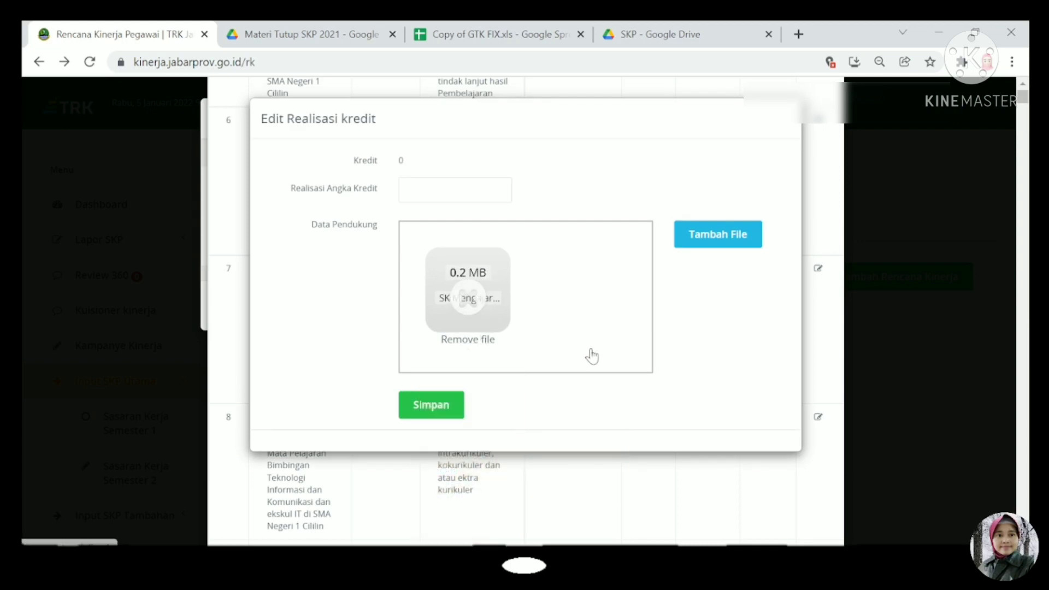
pyautogui.click(454, 342)
# - Set the Dokumen Jumlah JP KBM output's credit realisation to 0, attach the Jadwal PBM S1 2122 PDF, and save
pyautogui.click(414, 190)
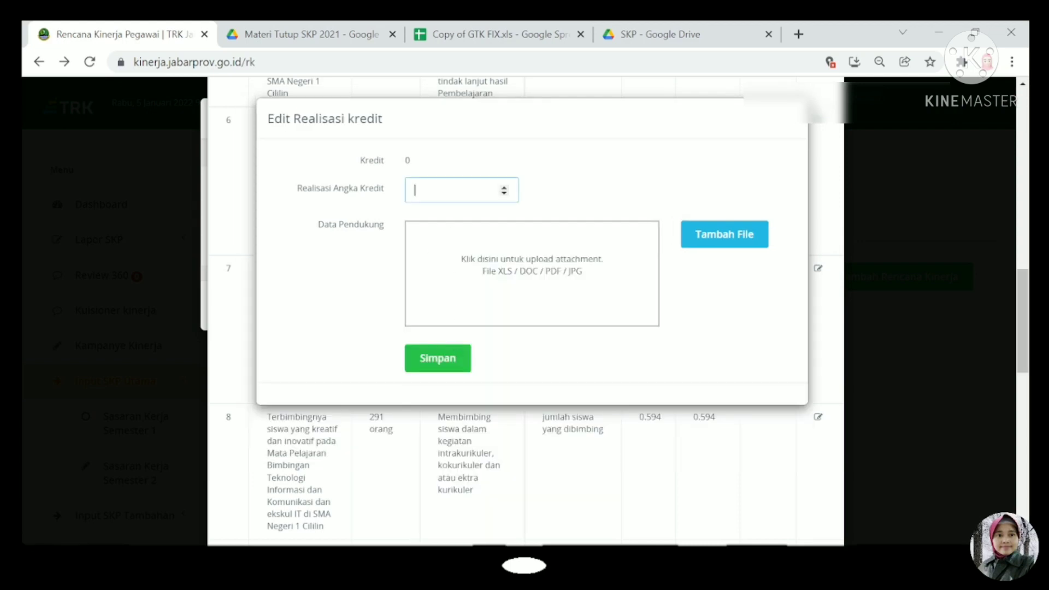
pyautogui.write('0')
pyautogui.click(435, 243)
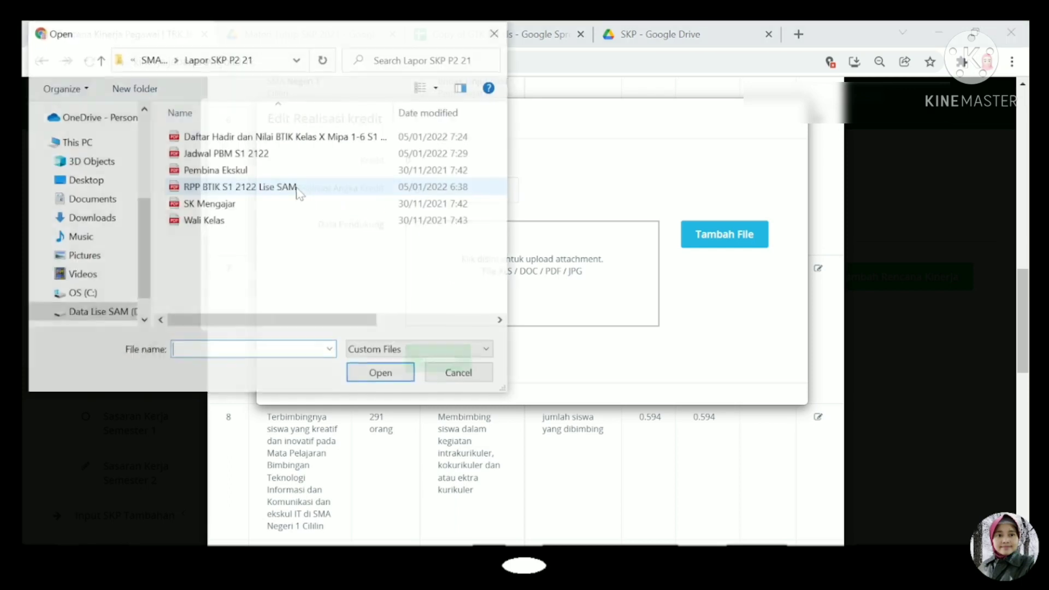
pyautogui.click(241, 154)
pyautogui.click(380, 372)
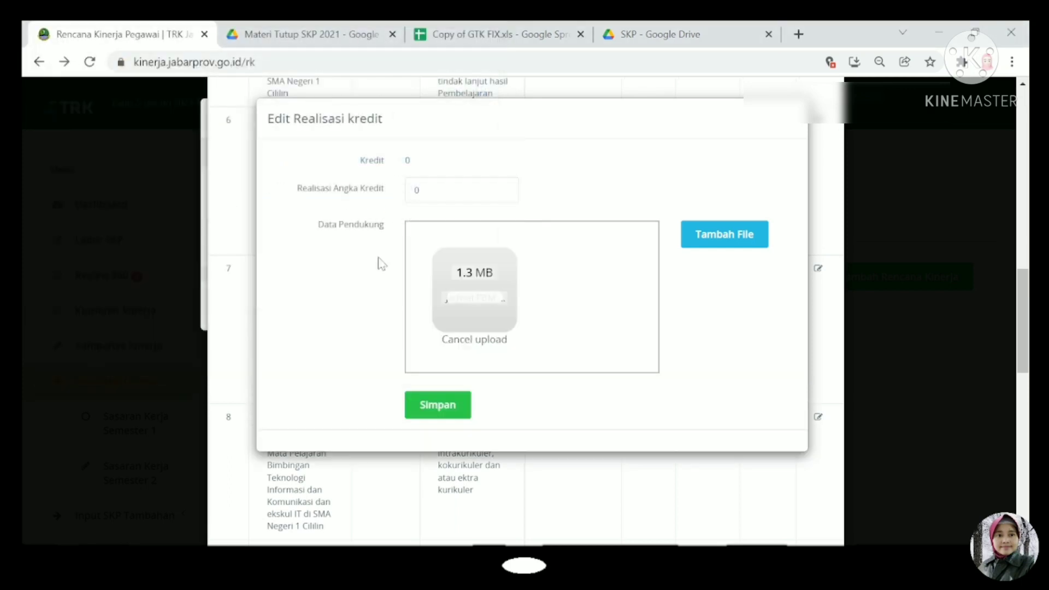
pyautogui.click(450, 415)
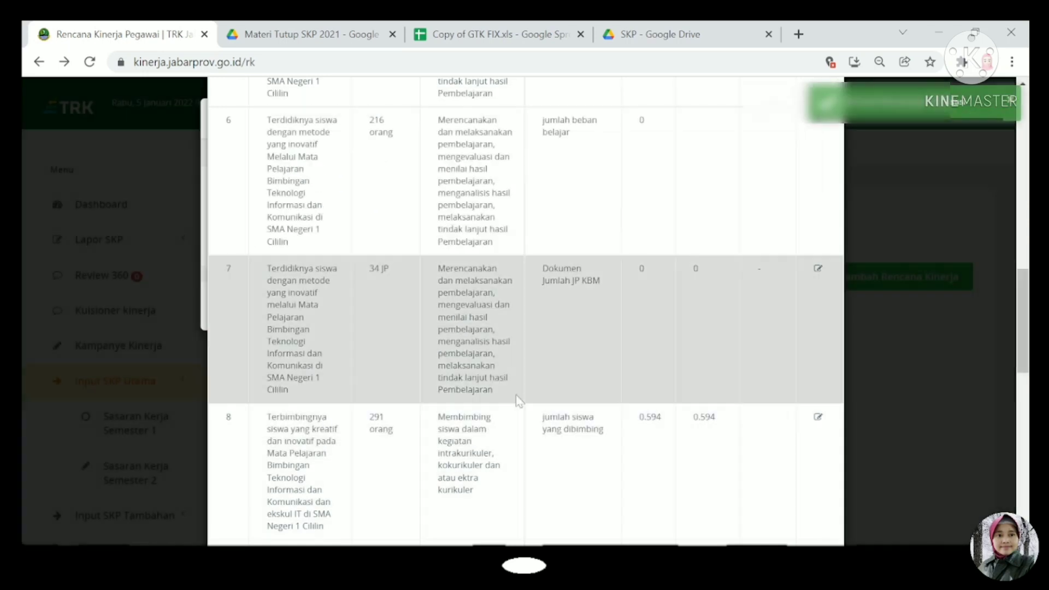
# - Check the whole Angka Kredit list for outputs whose realisation and evidence still need filling in
pyautogui.scroll(-4, 798, 379)
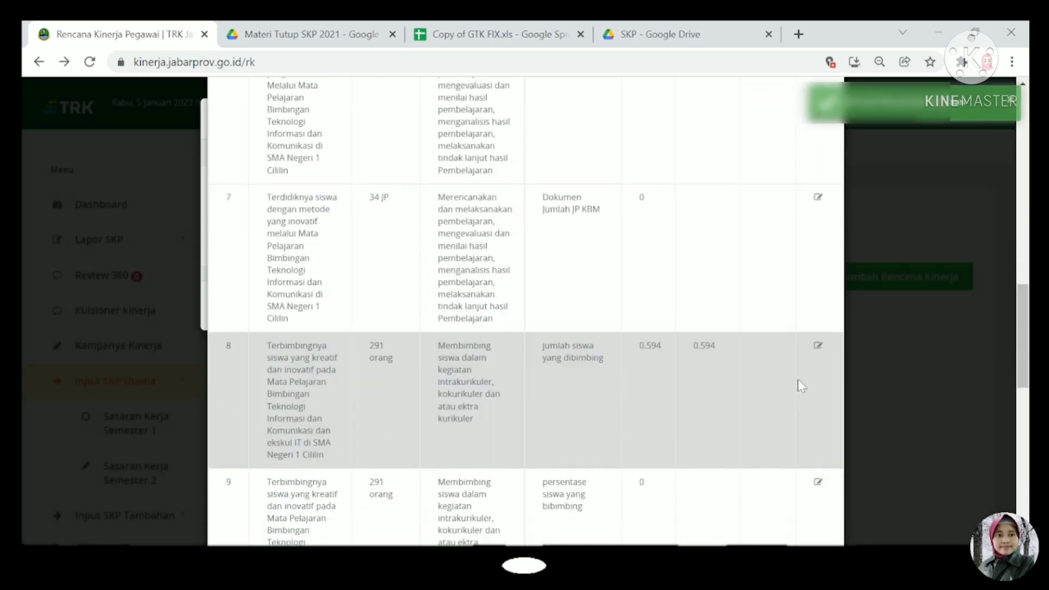
pyautogui.scroll(-6, 798, 380)
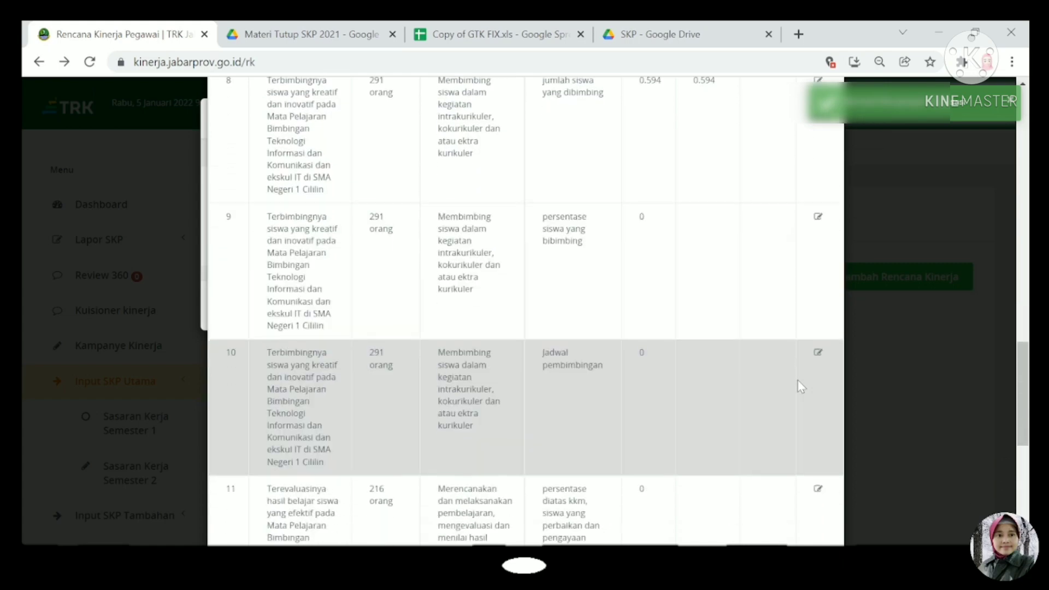
pyautogui.scroll(-4, 798, 381)
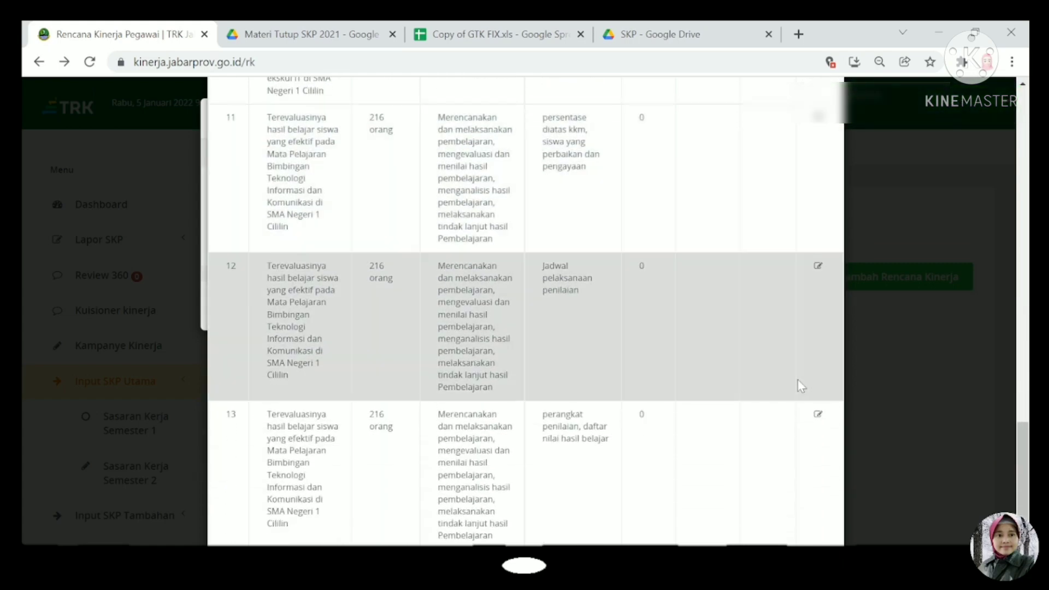
pyautogui.scroll(18, 798, 379)
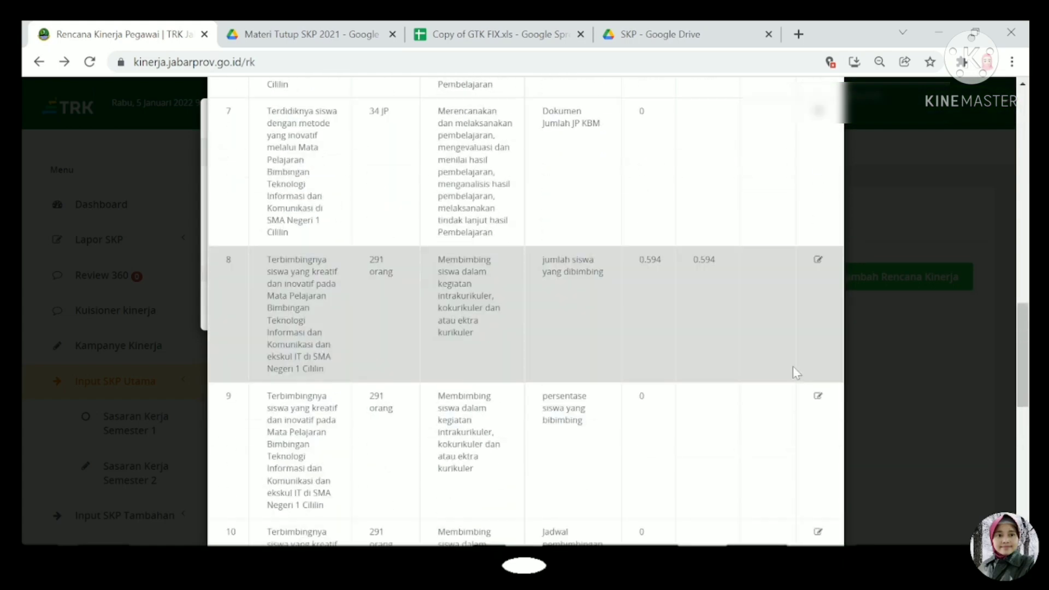
pyautogui.scroll(12, 793, 365)
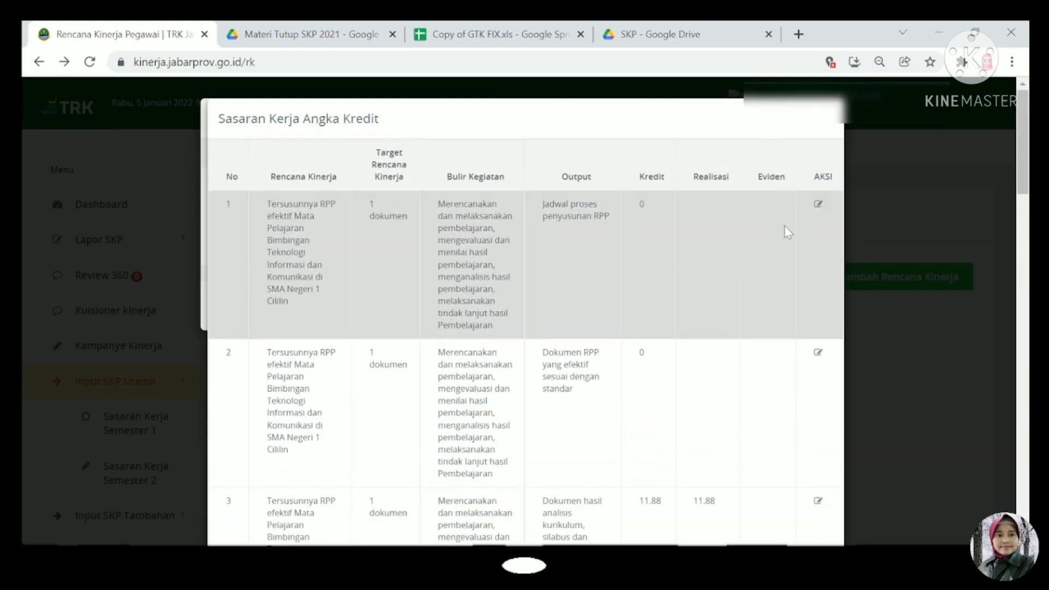
pyautogui.scroll(-6, 785, 226)
pyautogui.scroll(-6, 785, 250)
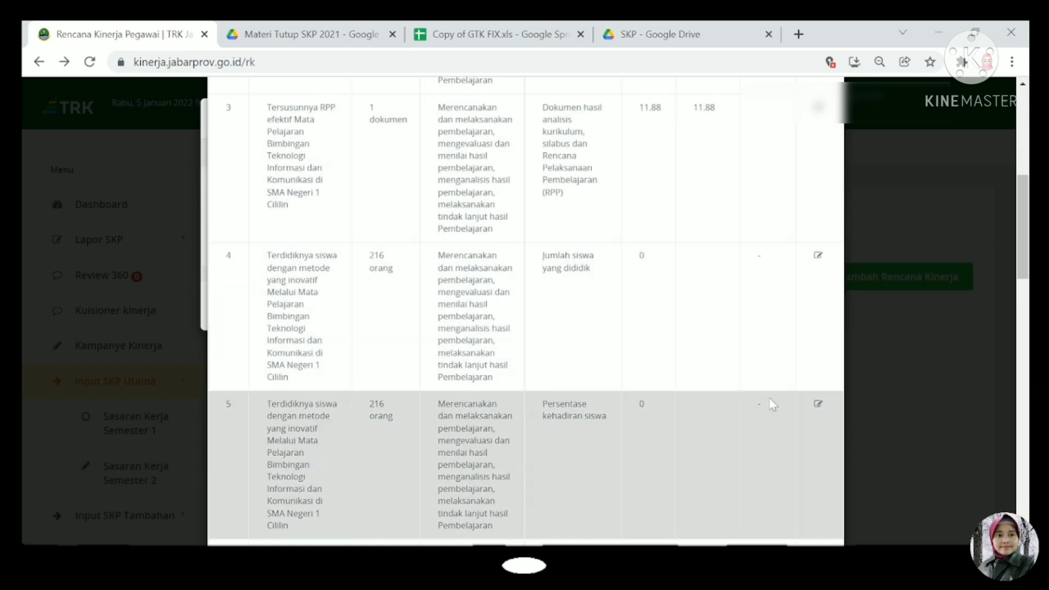
pyautogui.scroll(-2, 773, 405)
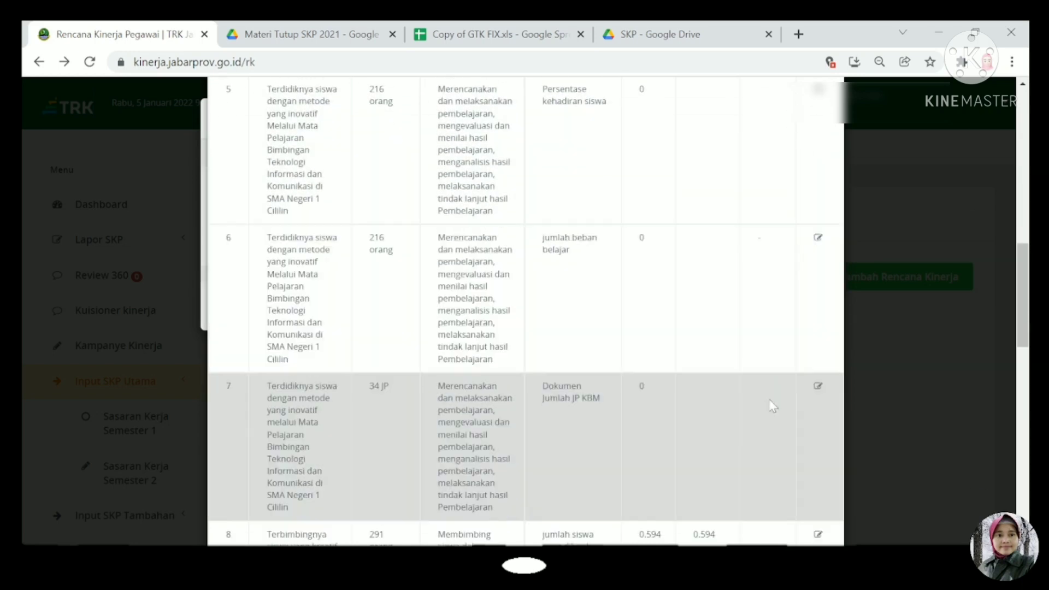
pyautogui.scroll(-2, 762, 434)
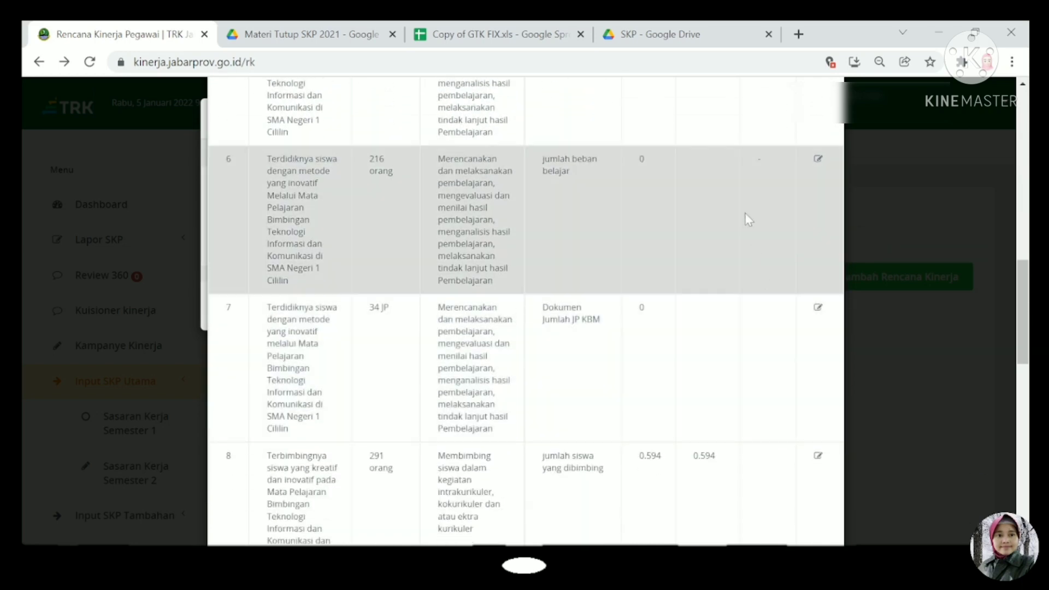
# - Set the credit realisation of the jumlah beban belajar output to 0 and save it with the Jadwal PBM PDF
pyautogui.click(818, 163)
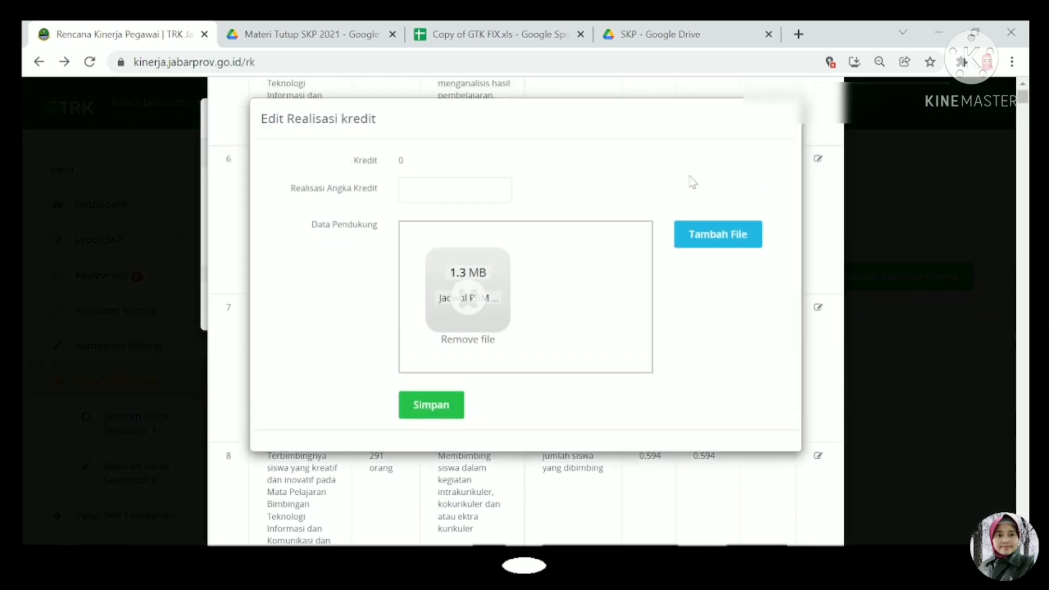
pyautogui.moveTo(471, 261)
pyautogui.click(445, 191)
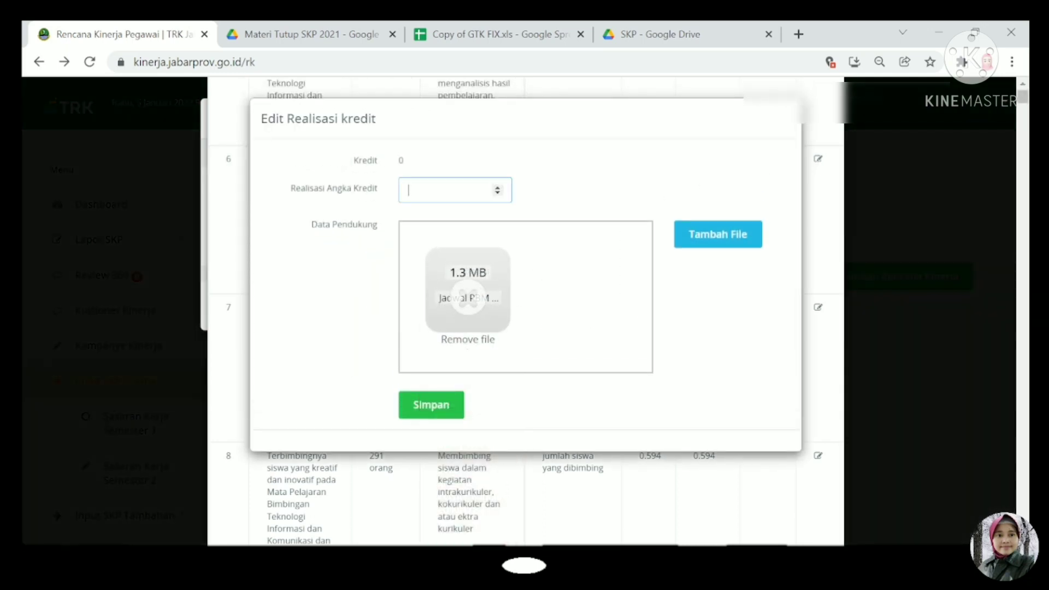
pyautogui.click(421, 410)
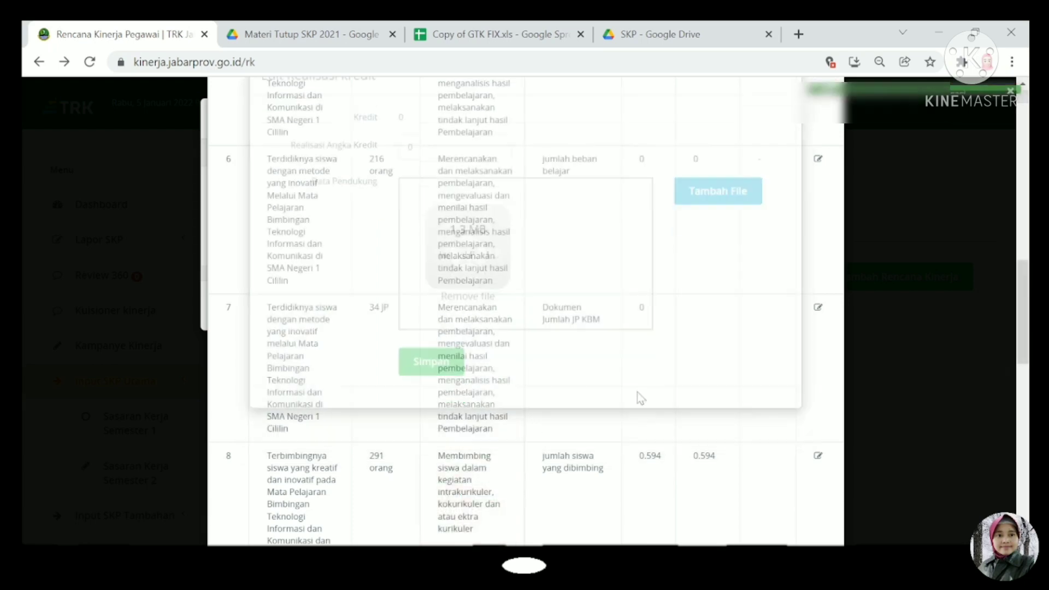
pyautogui.scroll(3, 797, 206)
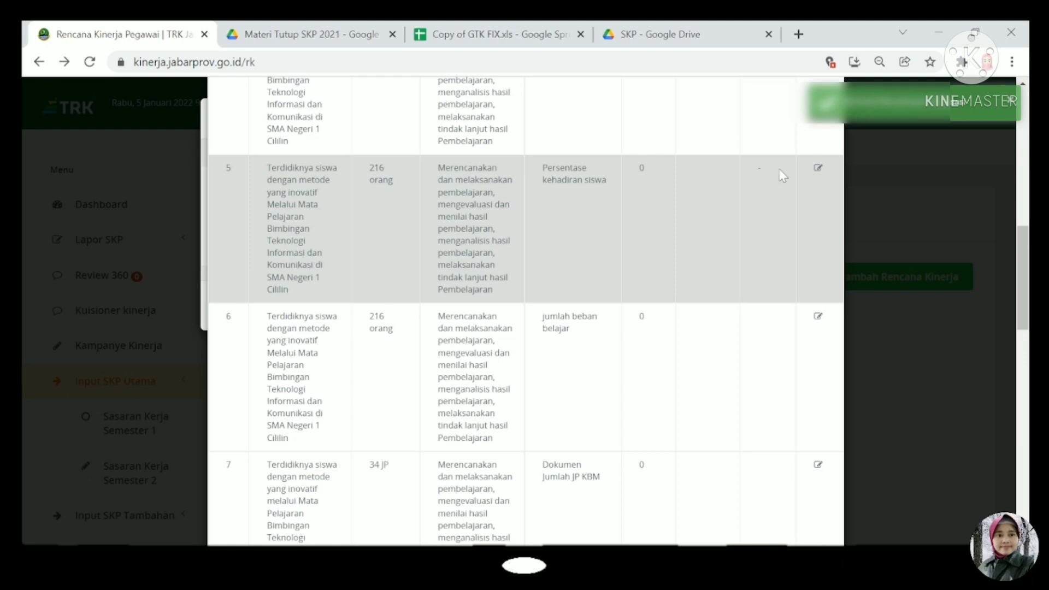
# - Fill in the credit realisation of the Persentase kehadiran siswa output and save it with the Jadwal PBM PDF
pyautogui.click(819, 170)
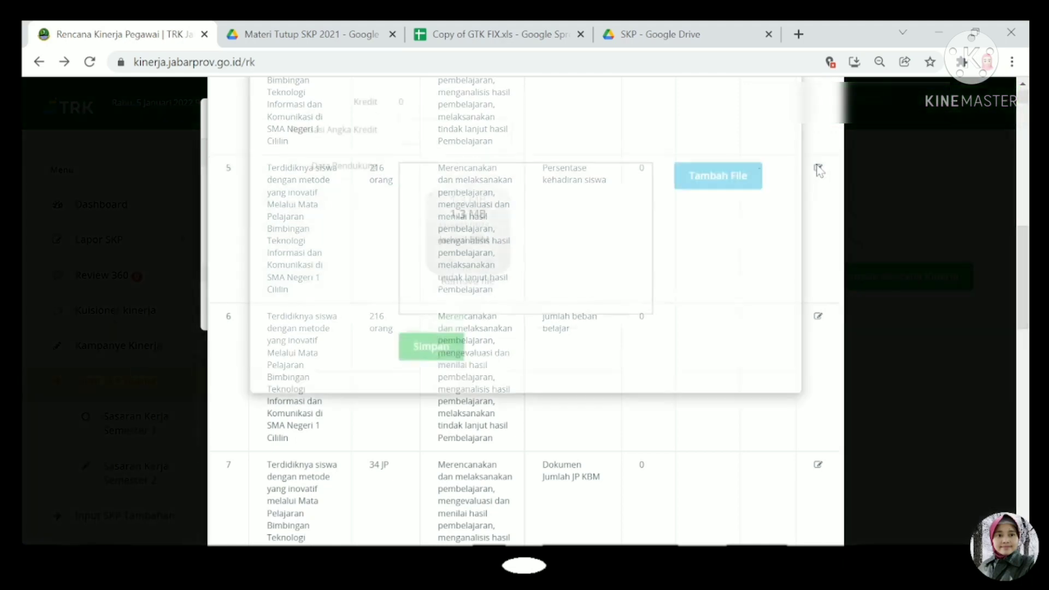
pyautogui.click(408, 191)
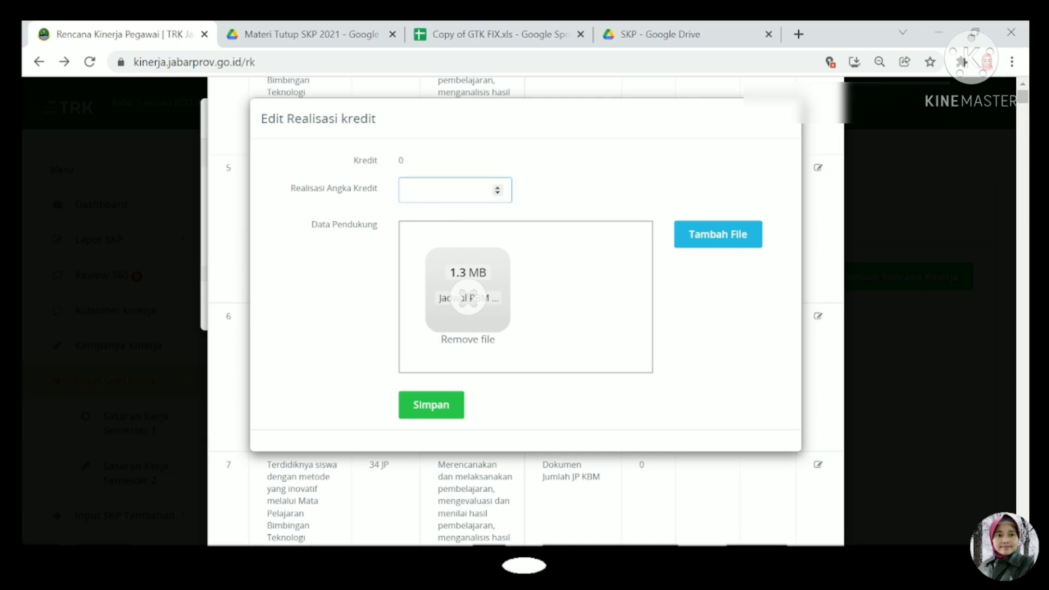
pyautogui.click(418, 407)
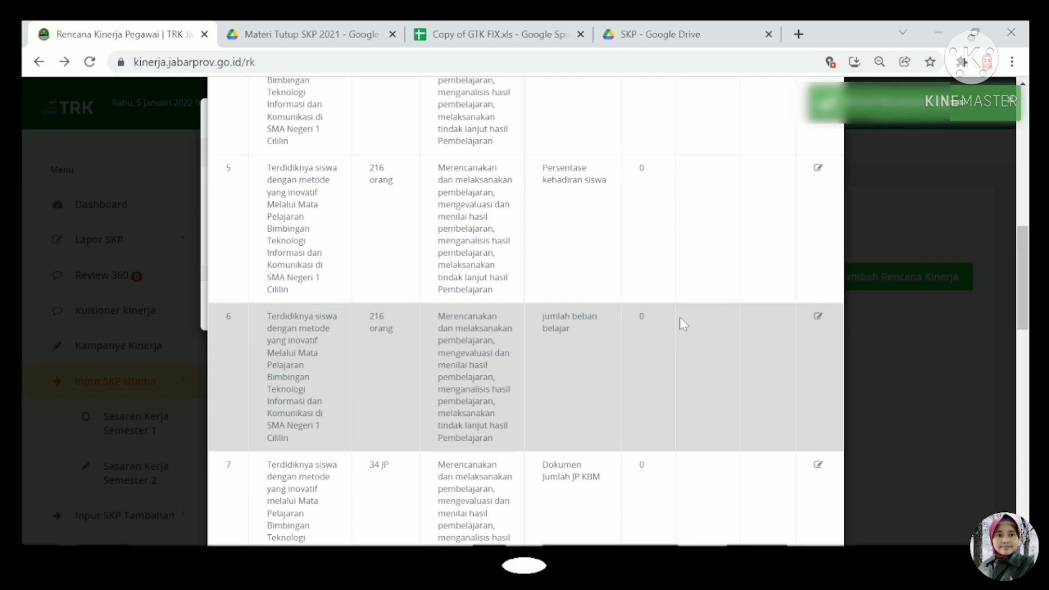
# - For the jumlah beban belajar output, set the credit realisation to 0, replace the Jadwal PBM file with the SK Mengajar PDF, and save
pyautogui.click(818, 317)
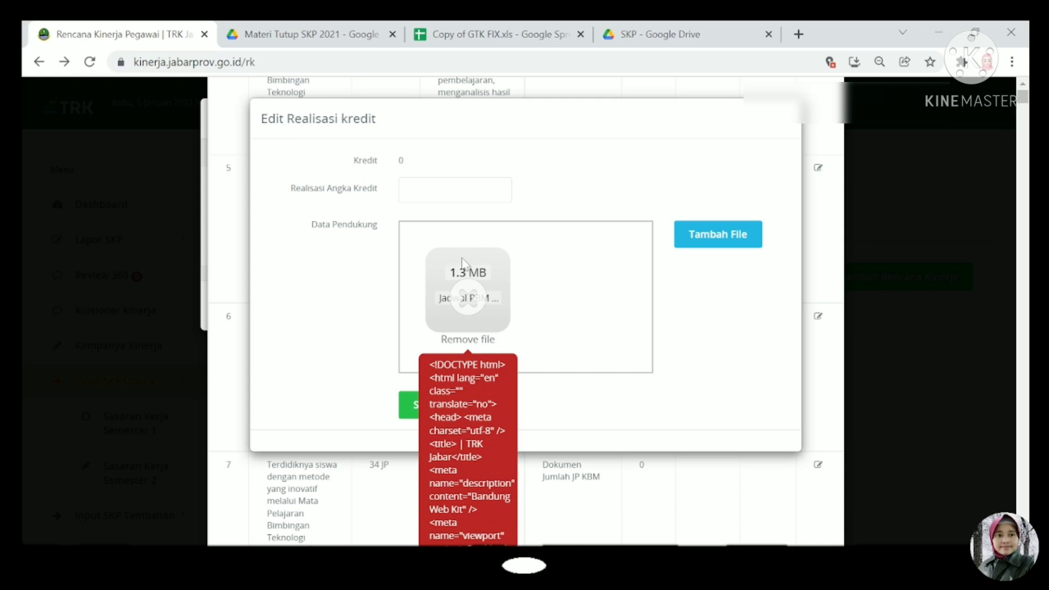
pyautogui.click(469, 339)
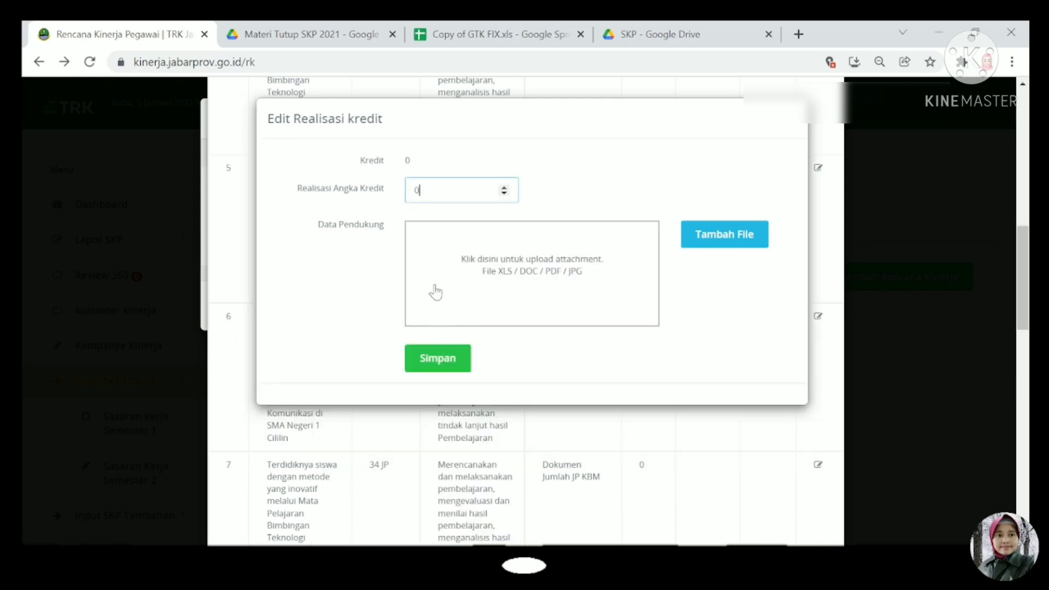
pyautogui.click(519, 279)
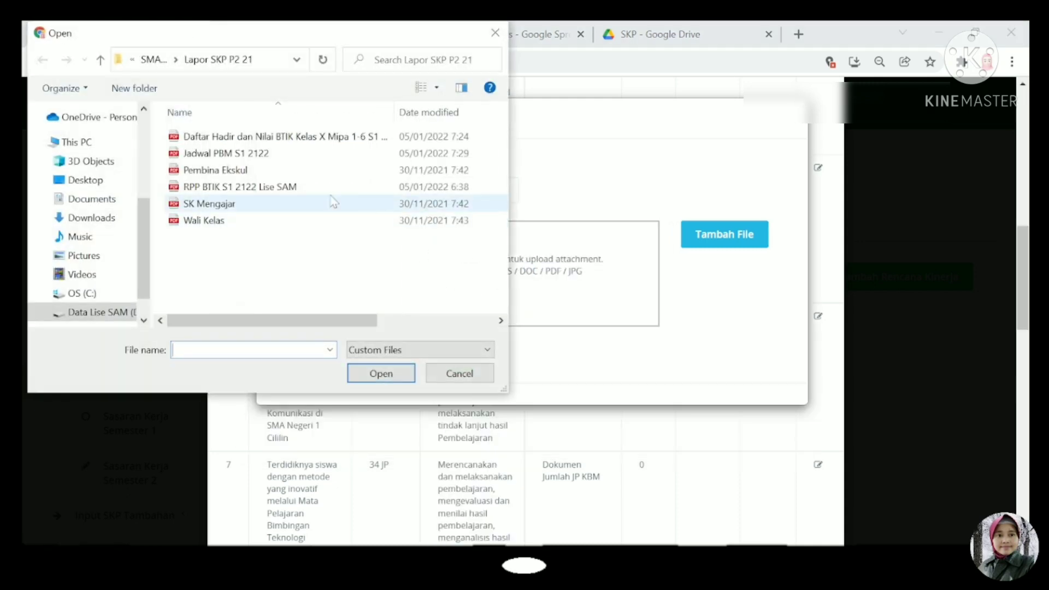
pyautogui.doubleClick(250, 205)
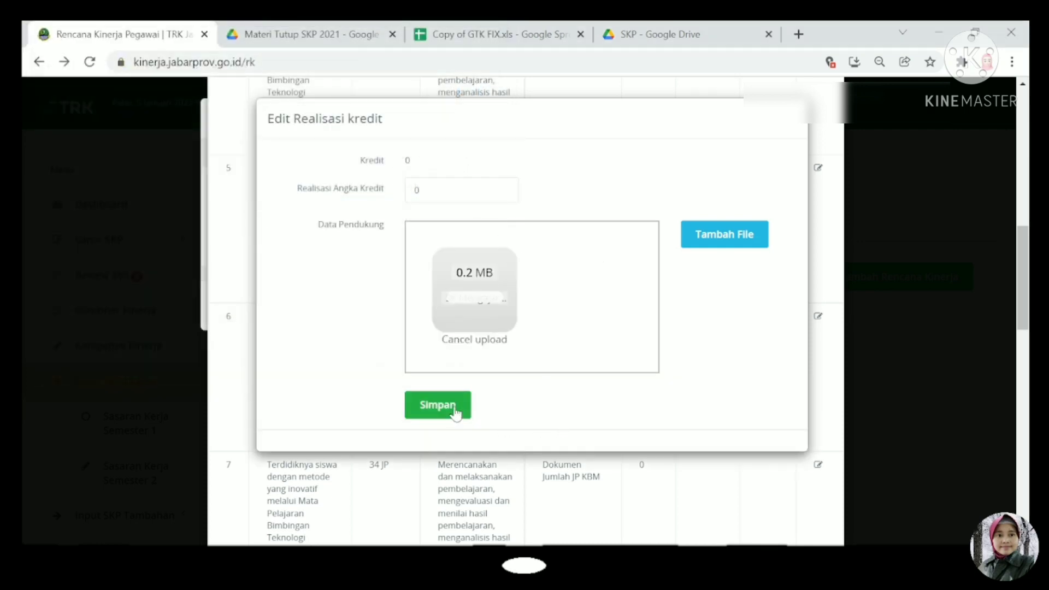
pyautogui.click(455, 409)
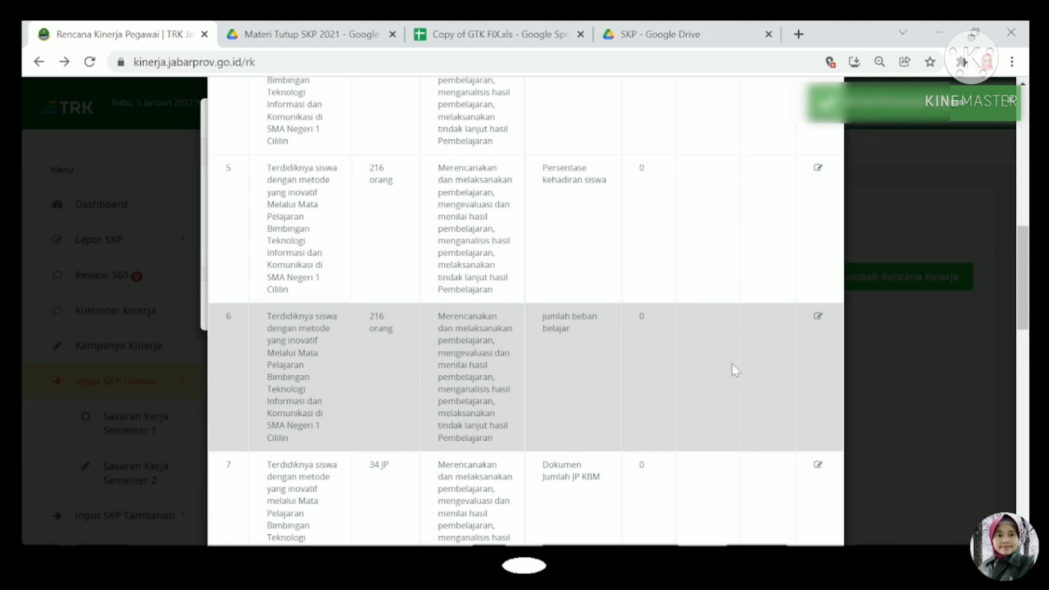
# - For the Persentase kehadiran siswa output, set the realisation to 0, replace SK Mengajar with the Daftar Hadir dan Nilai BTIK PDF, and save
pyautogui.scroll(2, 733, 365)
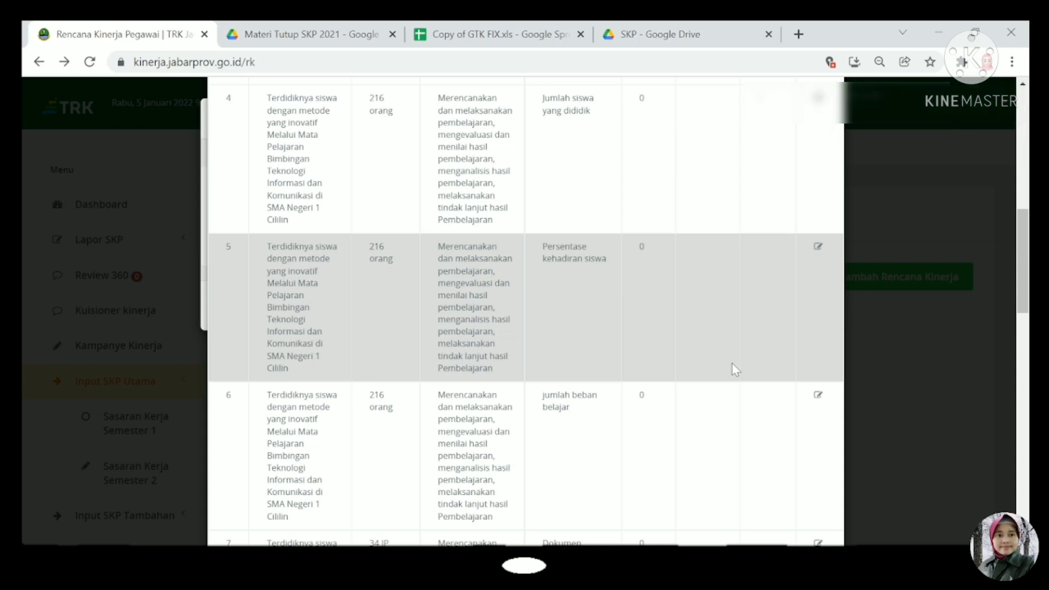
pyautogui.click(818, 247)
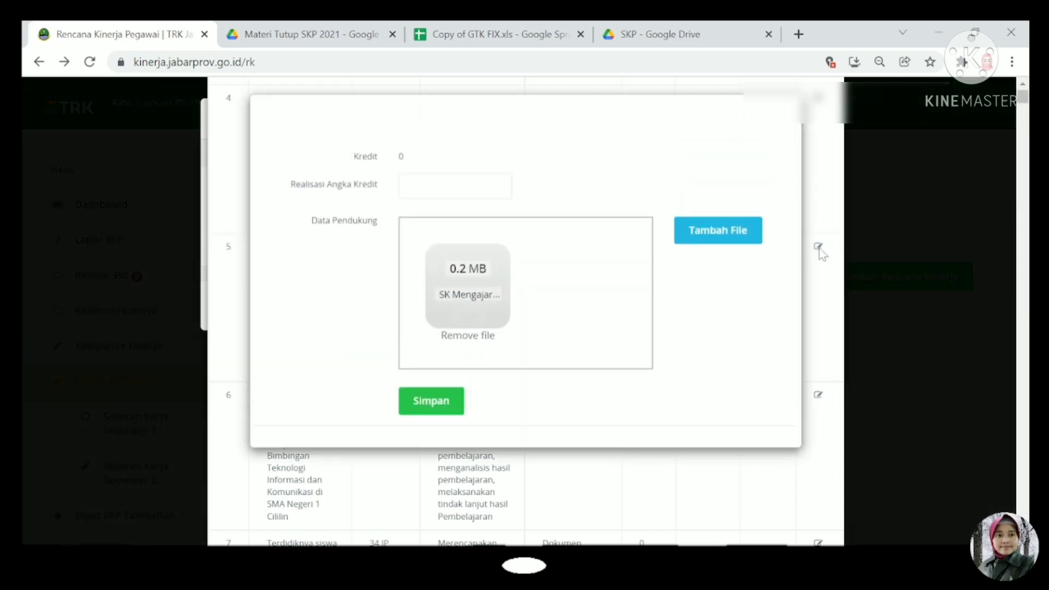
pyautogui.click(468, 340)
pyautogui.click(414, 191)
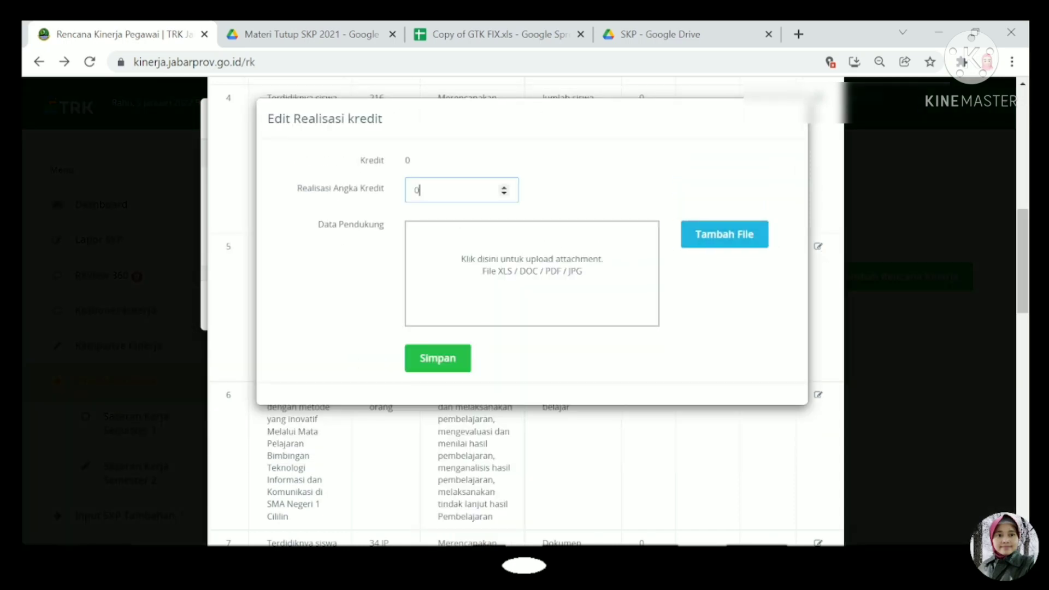
pyautogui.click(498, 267)
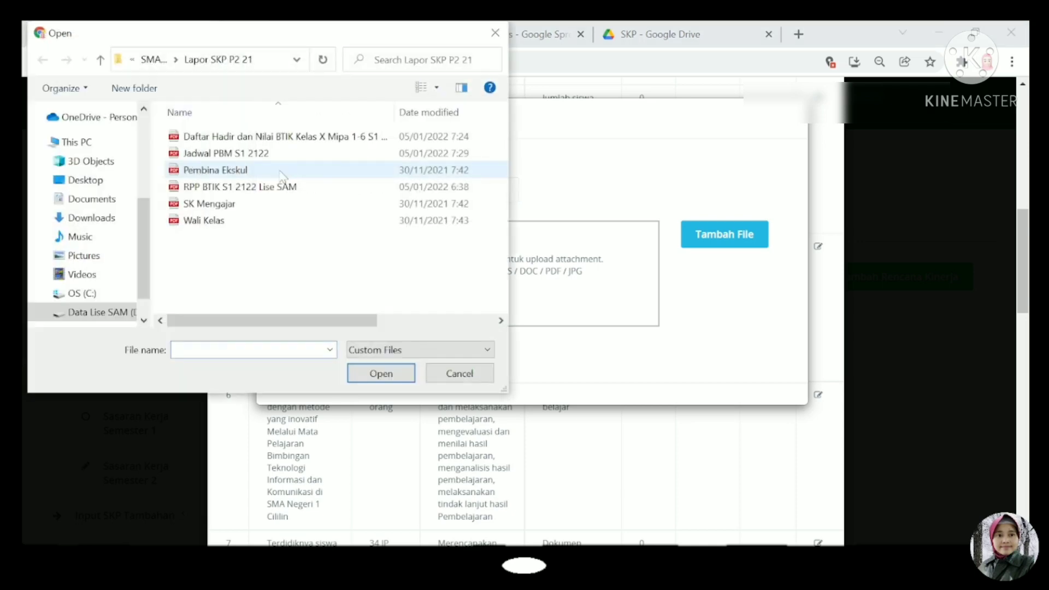
pyautogui.doubleClick(285, 136)
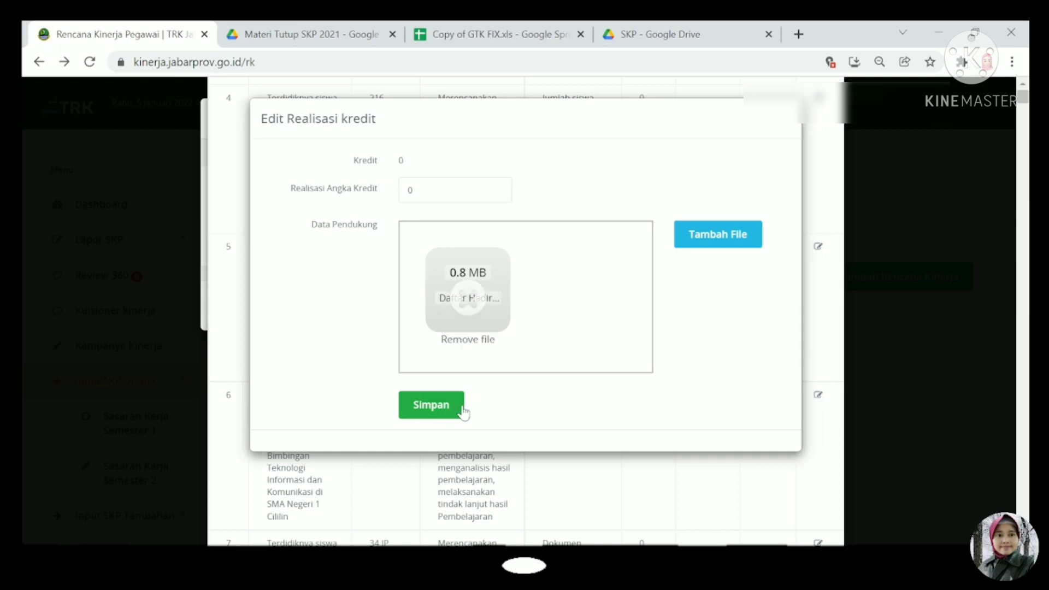
pyautogui.click(462, 409)
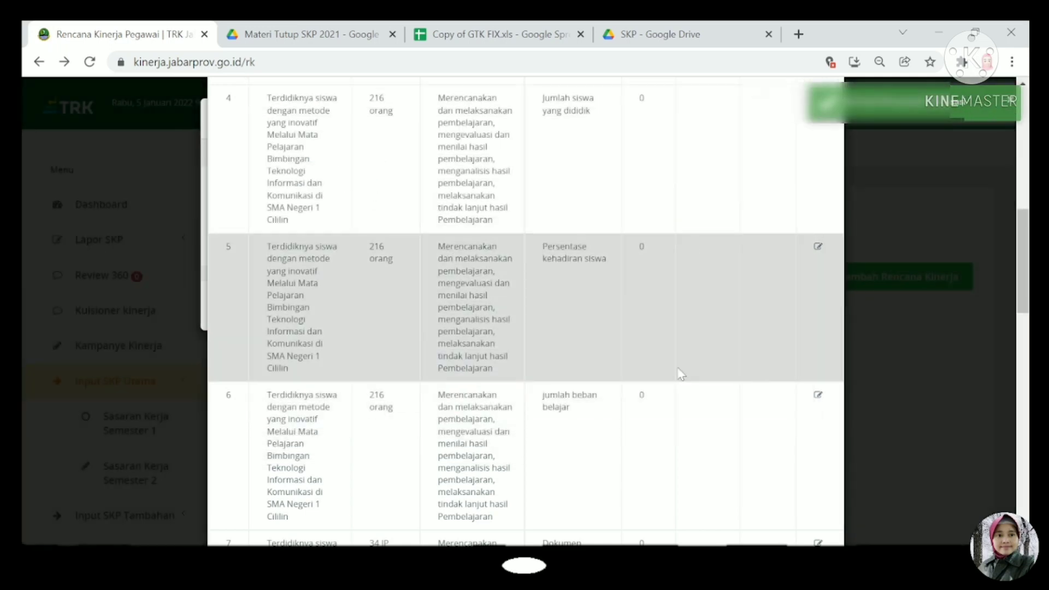
# - Set the credit realisation of the Jumlah siswa yang dididik output to 0 and save it with the Daftar Hadir PDF
pyautogui.scroll(2, 681, 374)
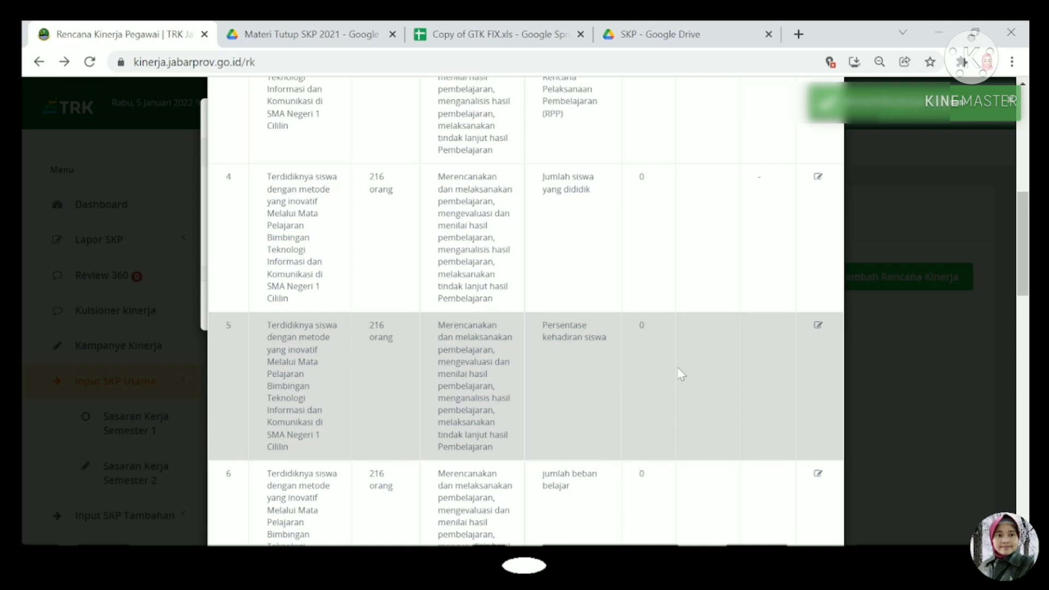
pyautogui.scroll(4, 680, 374)
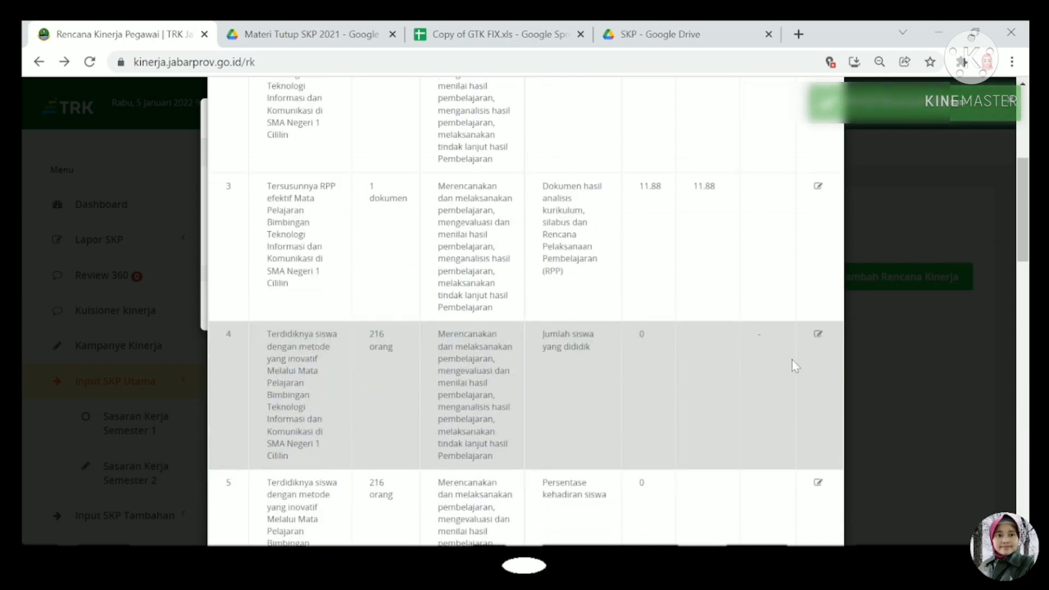
pyautogui.click(818, 334)
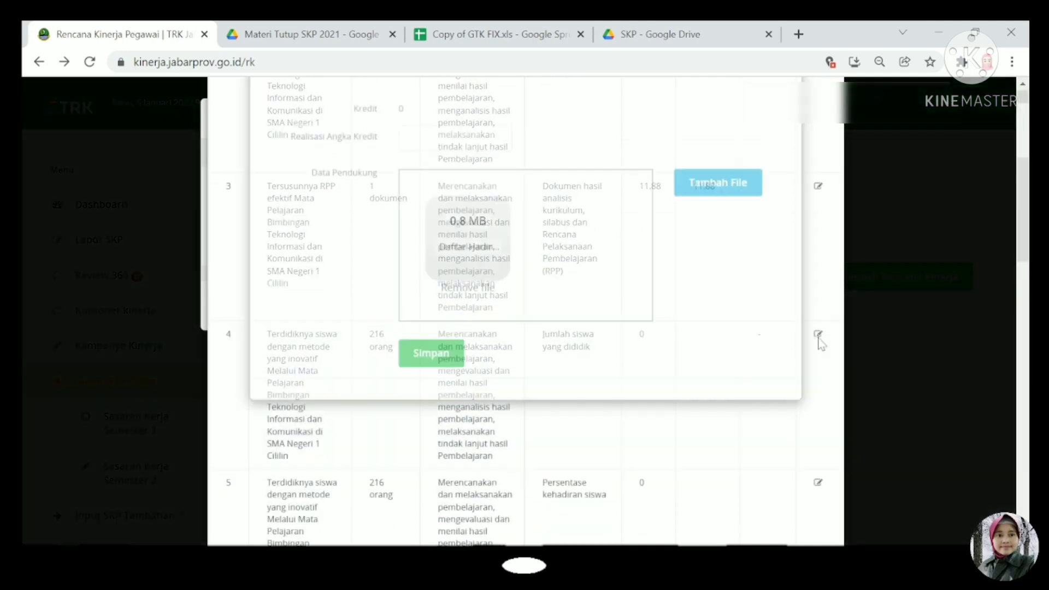
pyautogui.click(453, 190)
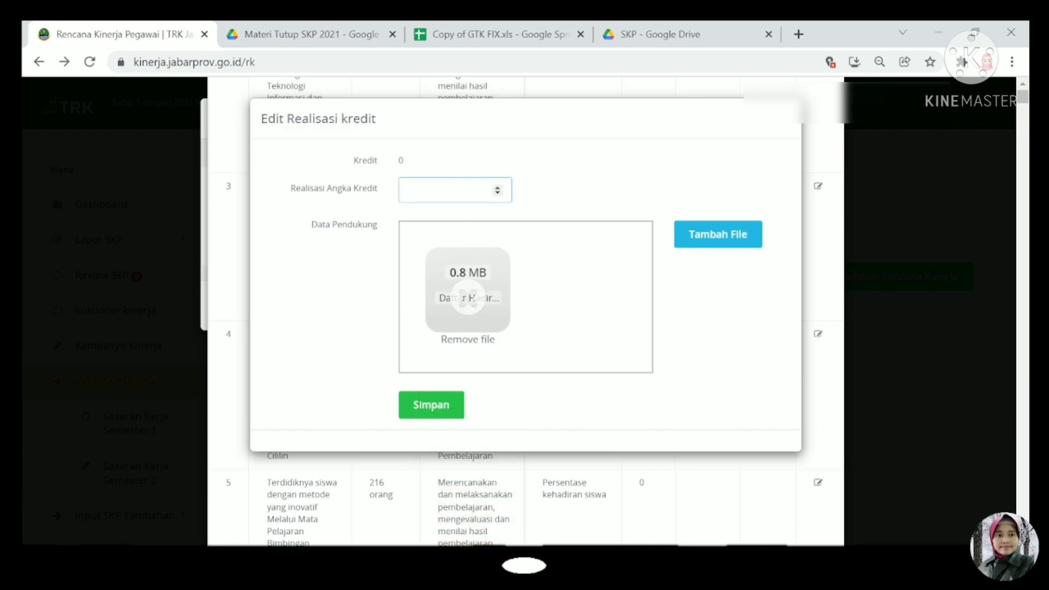
pyautogui.write('0')
pyautogui.click(412, 398)
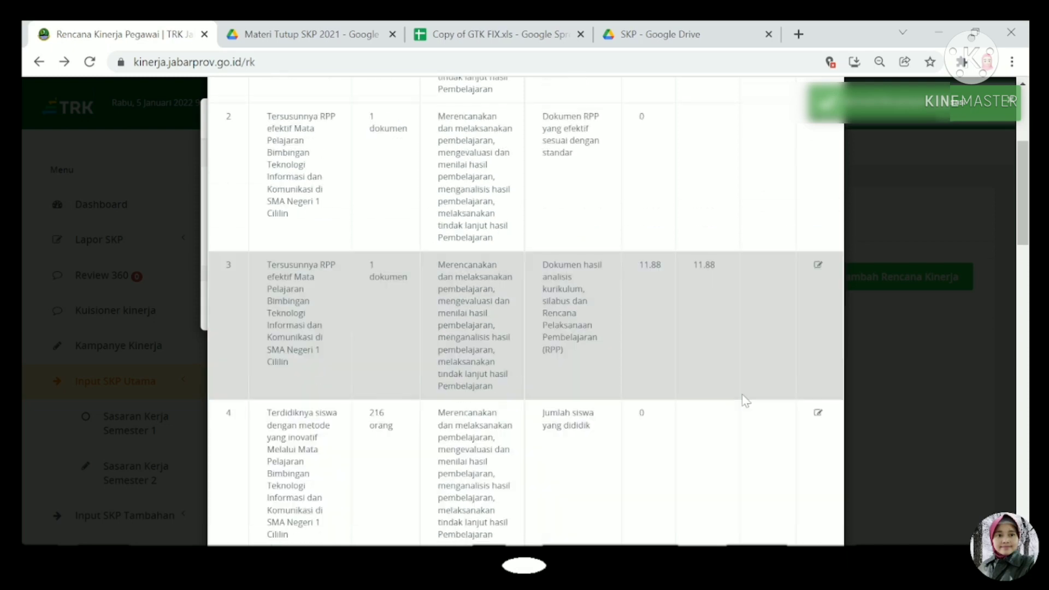
# - For the Dokumen hasil analisis kurikulum, silabus dan RPP output, replace the Daftar Hadir file with the RPP BTIK S1 2122 PDF and save
pyautogui.click(819, 268)
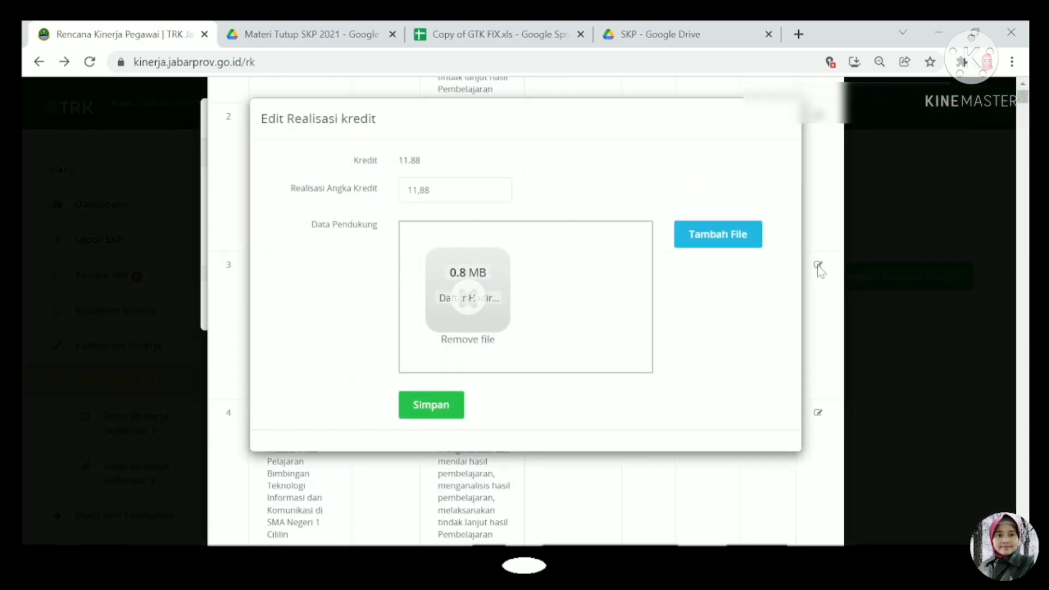
pyautogui.moveTo(476, 344)
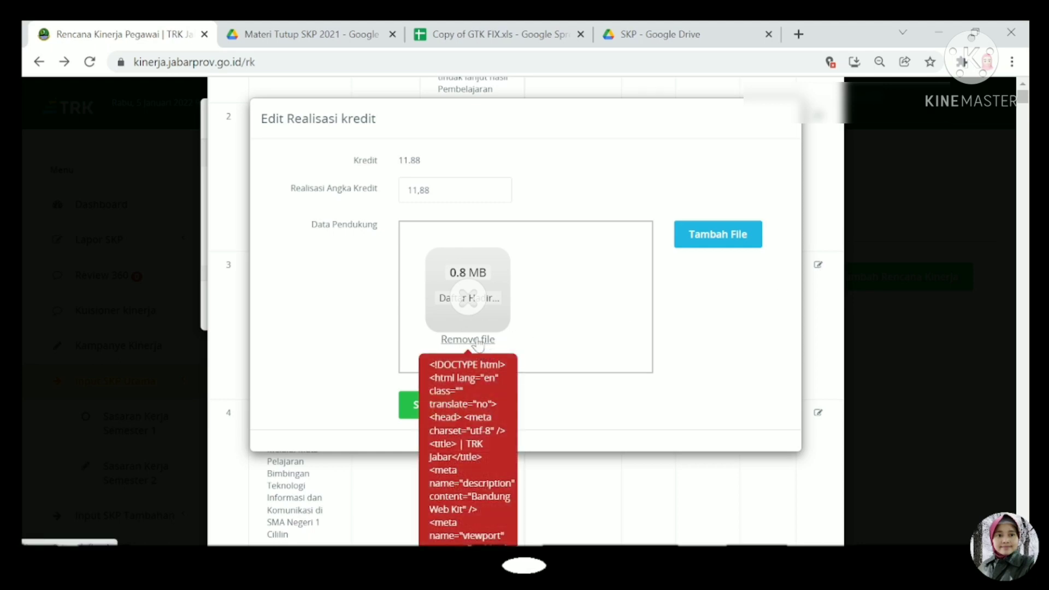
pyautogui.click(475, 340)
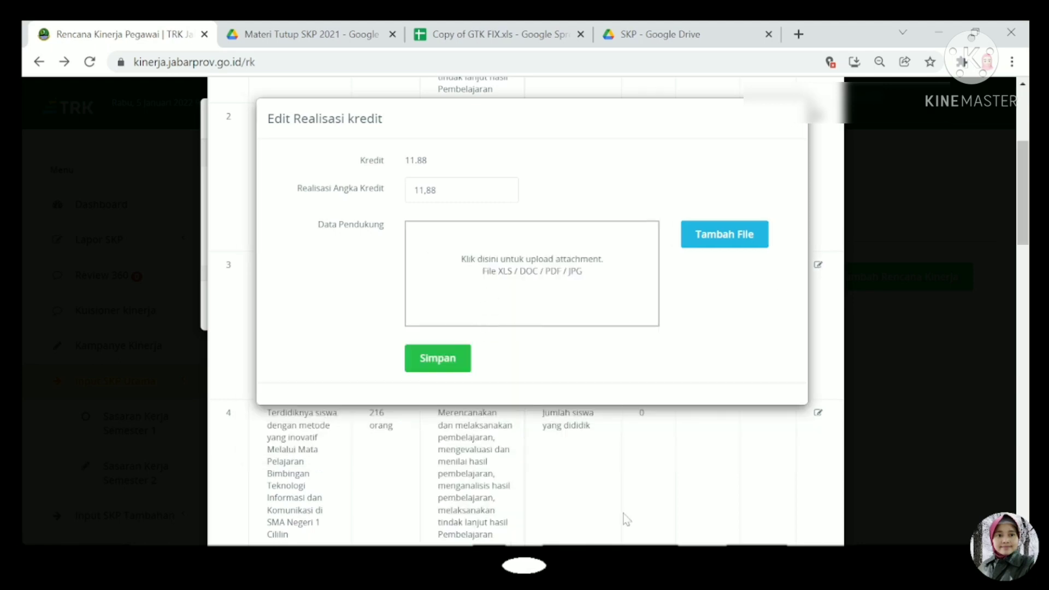
pyautogui.click(513, 268)
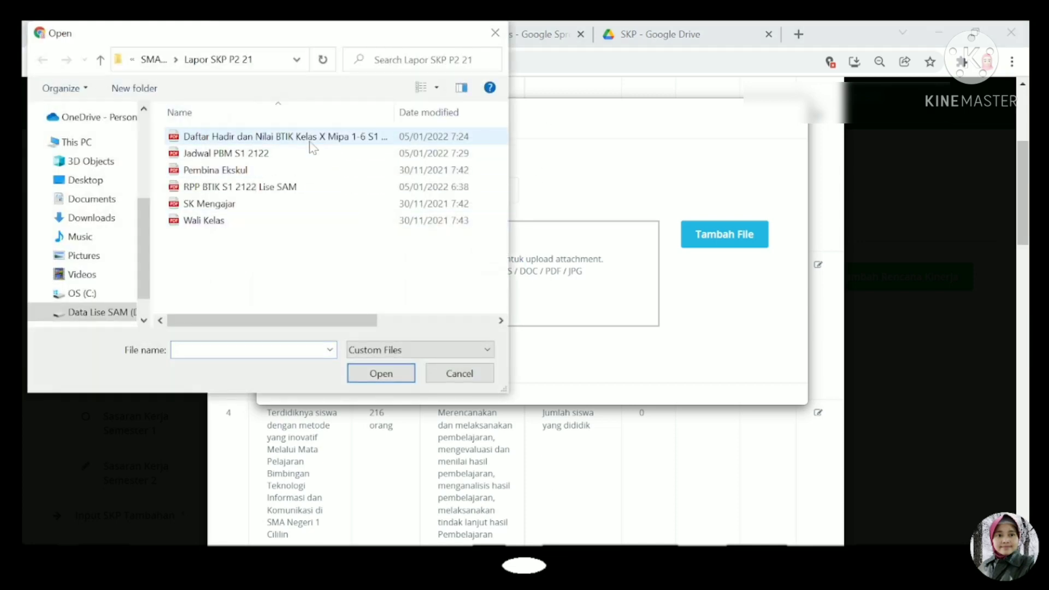
pyautogui.click(282, 200)
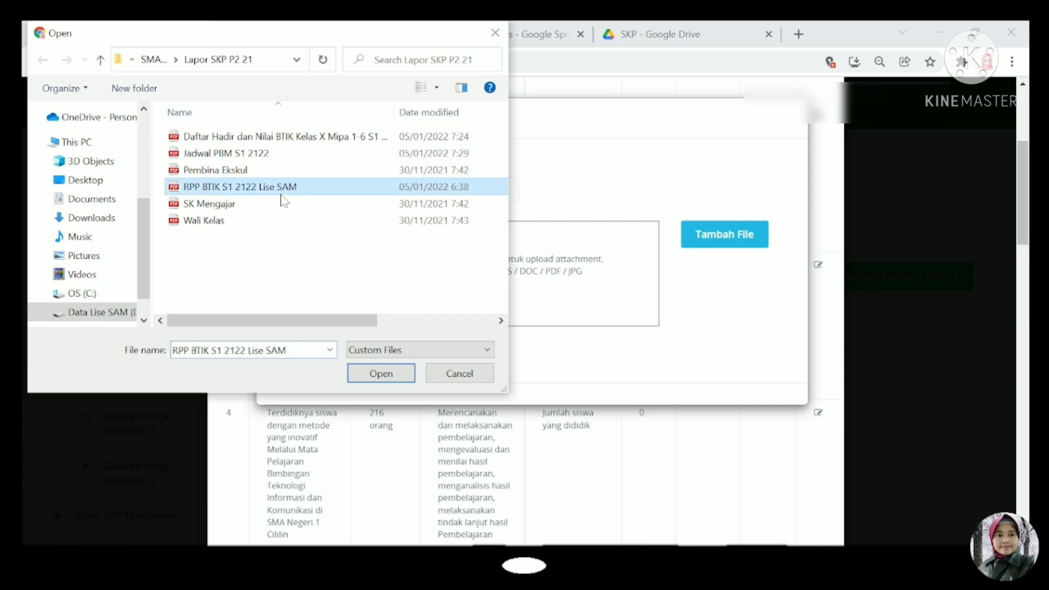
pyautogui.doubleClick(283, 199)
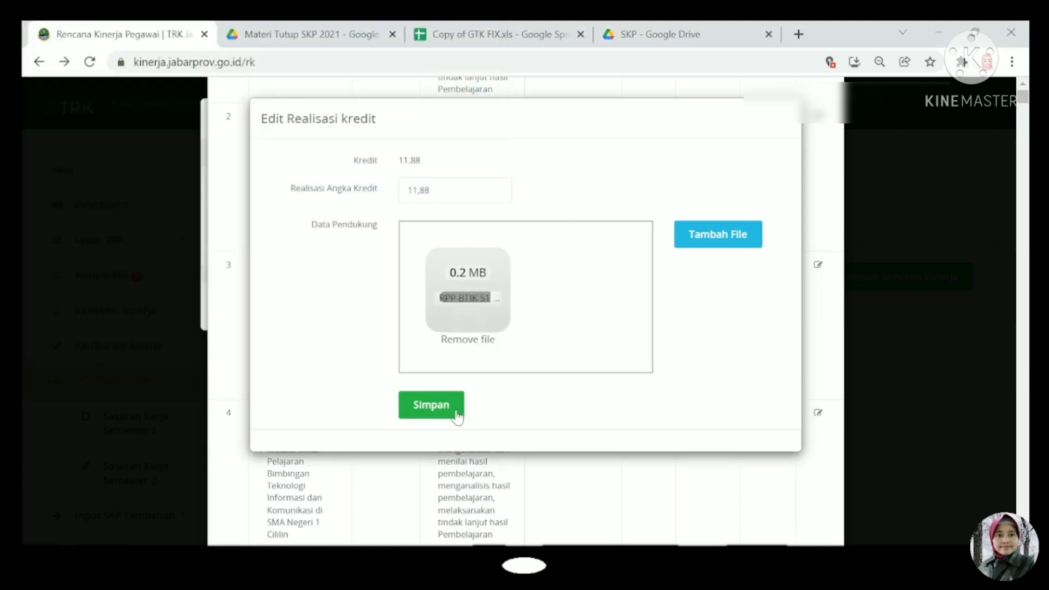
pyautogui.click(431, 405)
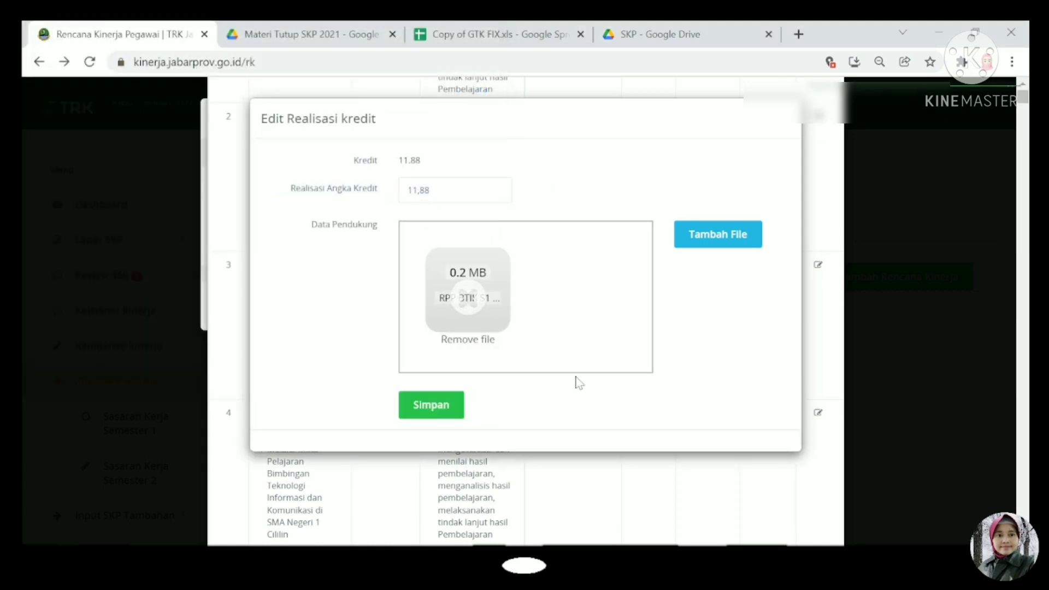
# - Fill in the credit realisation of the Dokumen RPP yang efektif sesuai dengan standar output and save it with the RPP BTIK S1 PDF
pyautogui.scroll(2, 680, 361)
pyautogui.scroll(3, 680, 361)
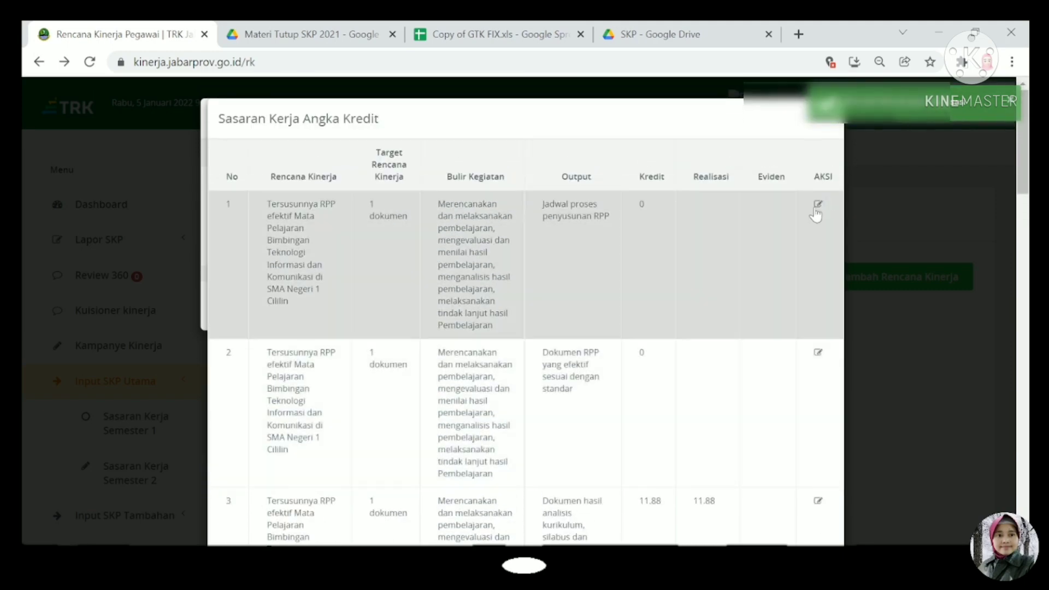
pyautogui.click(817, 208)
pyautogui.click(818, 213)
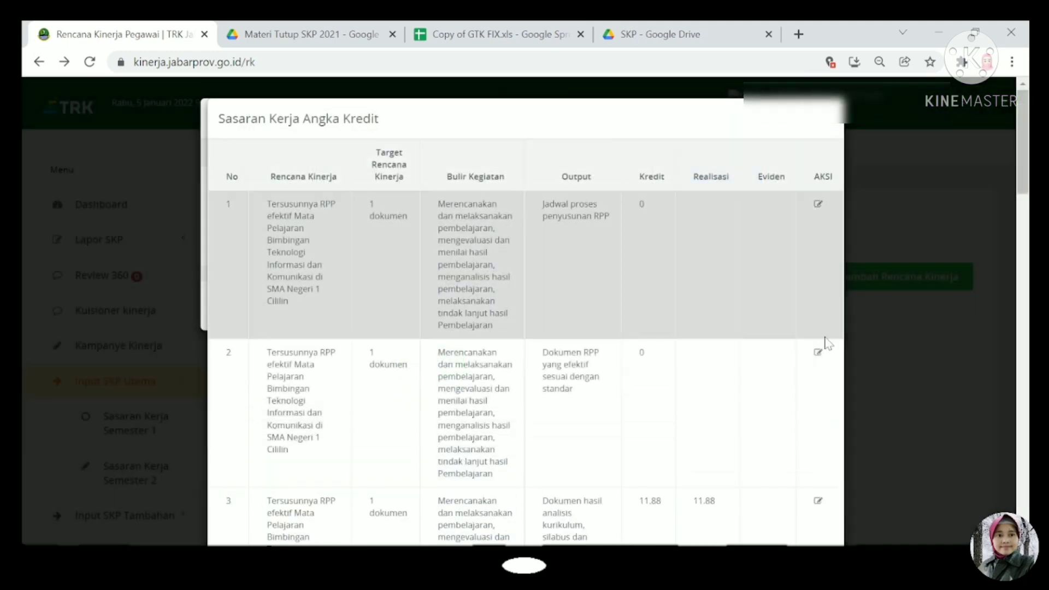
pyautogui.click(819, 356)
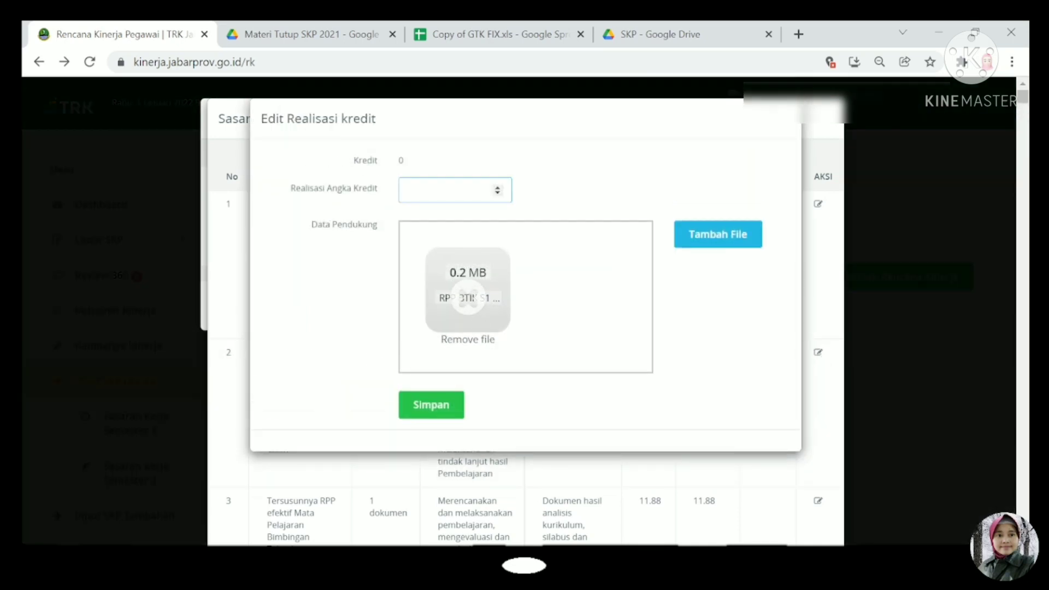
pyautogui.click(435, 409)
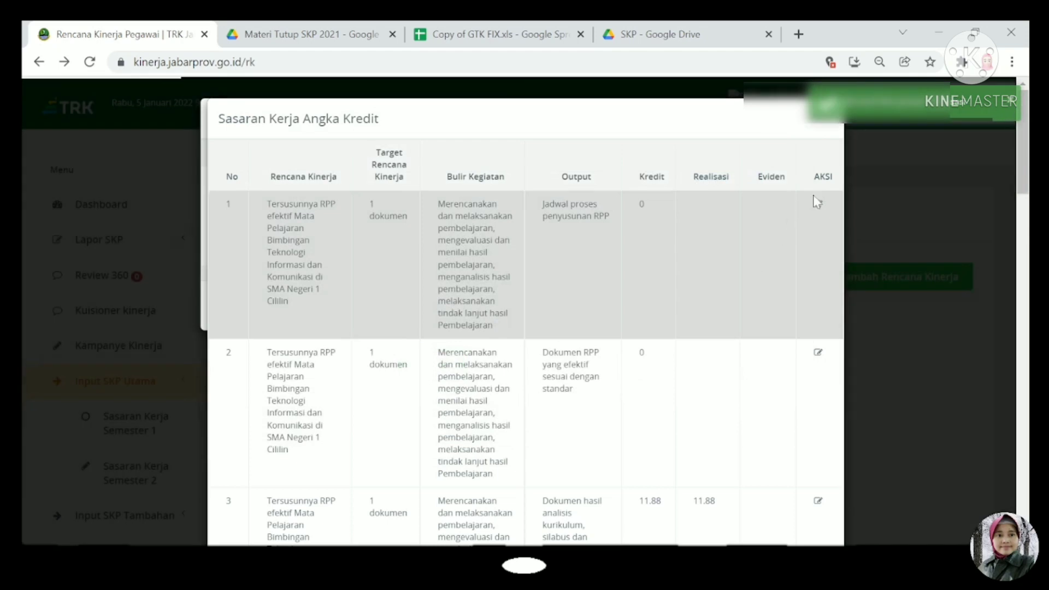
# - Set the Jadwal proses penyusunan RPP output's credit realisation to 0, save it with the RPP BTIK S1 PDF, and look over the list
pyautogui.click(819, 205)
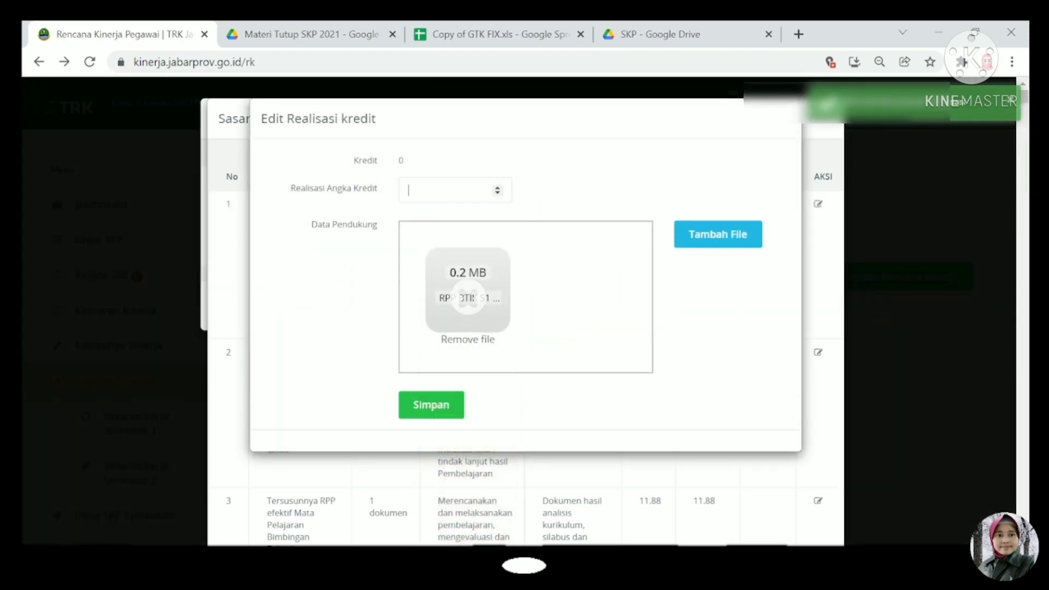
pyautogui.write('0')
pyautogui.click(425, 405)
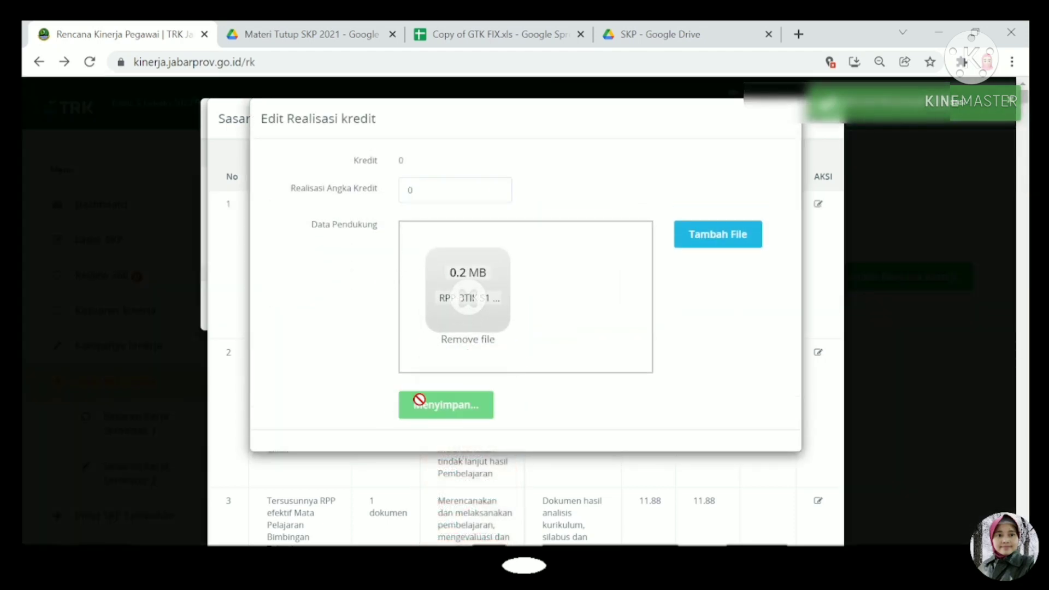
pyautogui.scroll(-2, 783, 291)
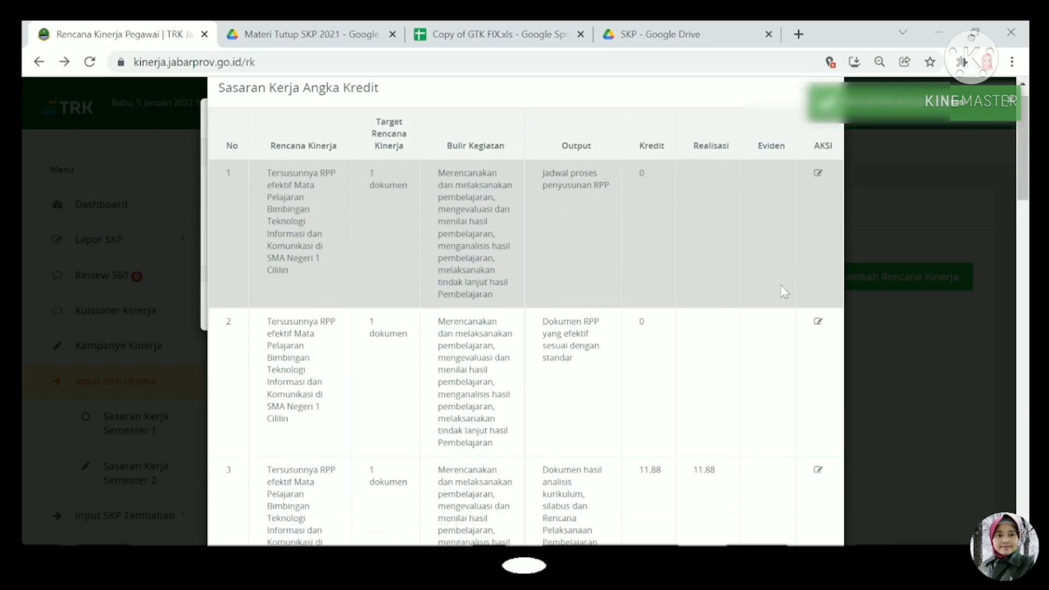
pyautogui.scroll(-6, 785, 292)
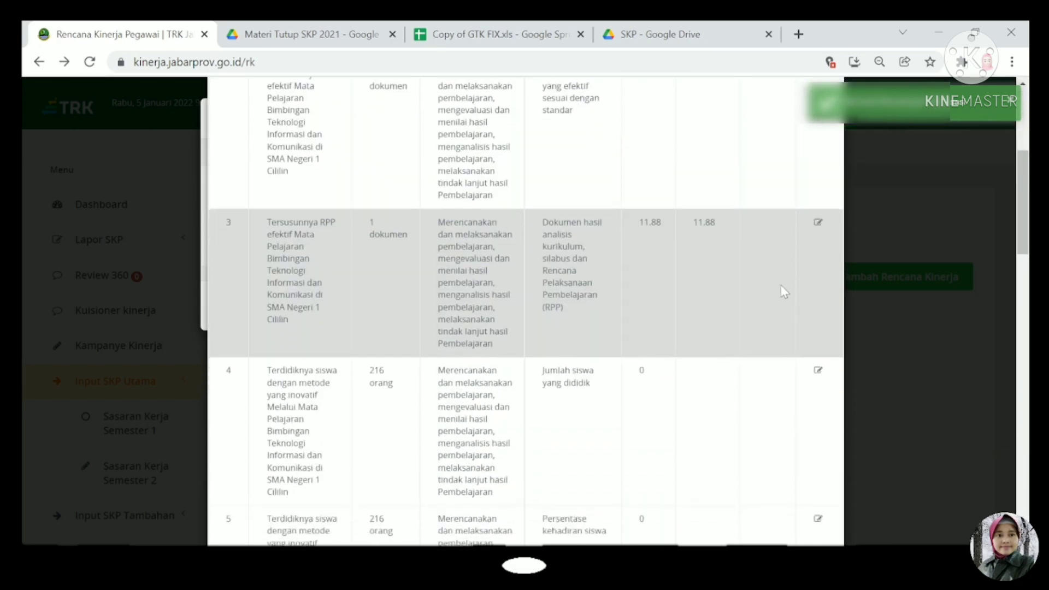
pyautogui.scroll(-7, 782, 284)
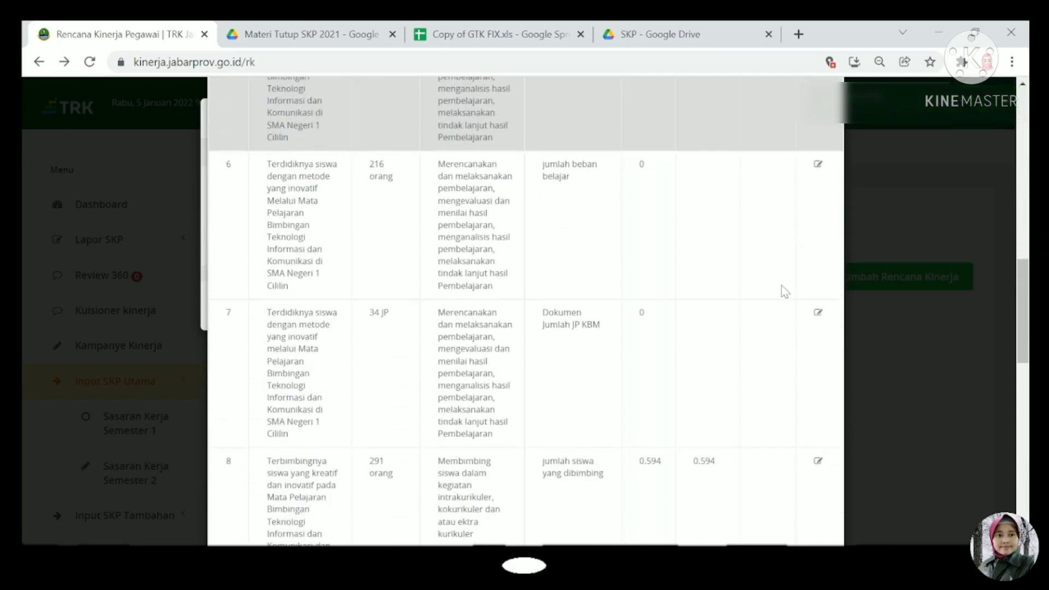
# - Review all the outputs, credits and realisations in the Angka Kredit list, and save the list
pyautogui.scroll(-4, 782, 285)
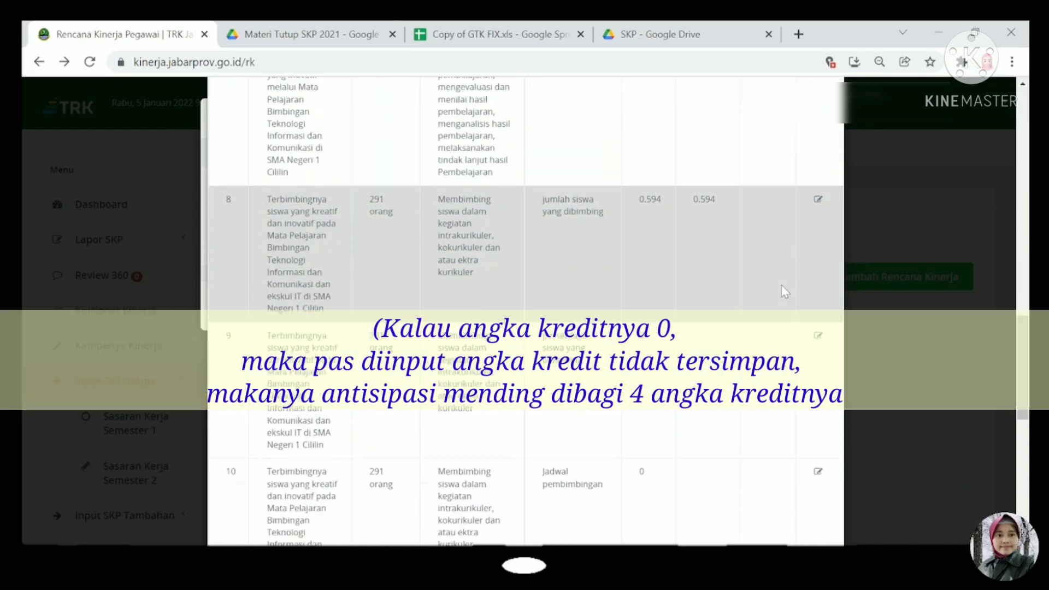
pyautogui.scroll(-7, 782, 286)
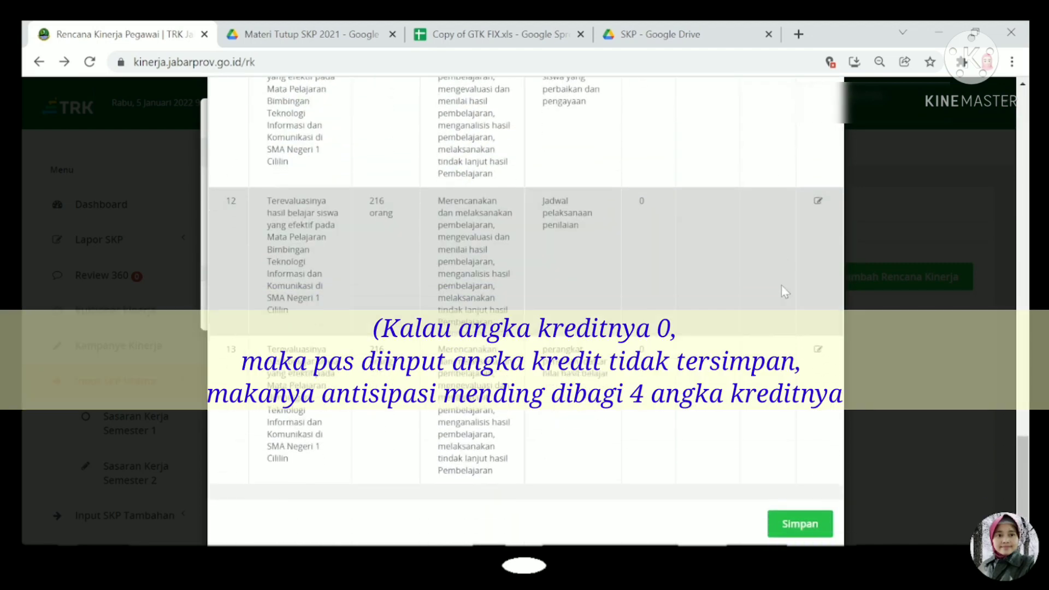
pyautogui.scroll(4, 781, 285)
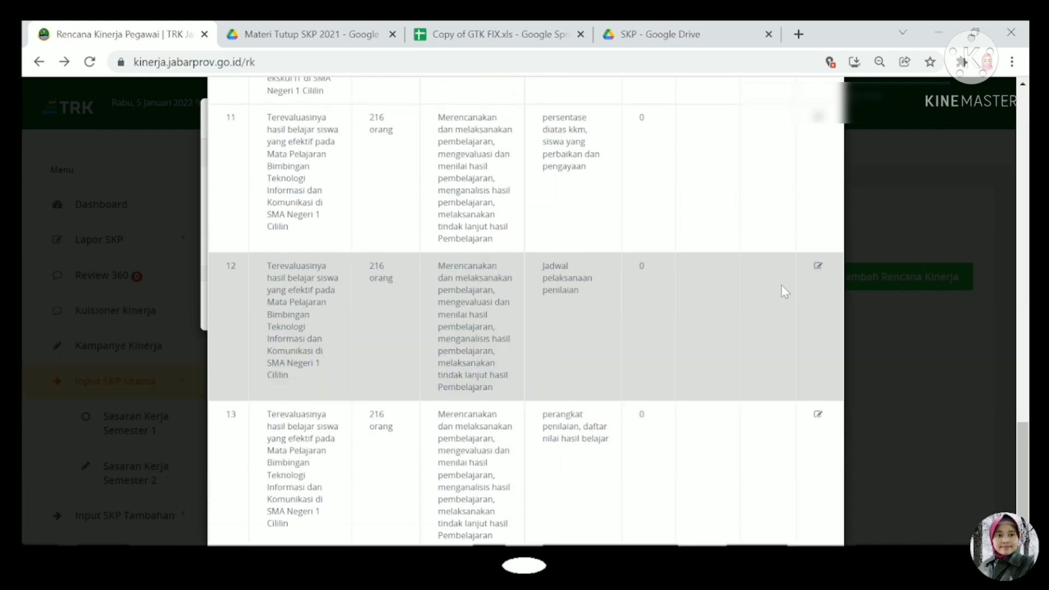
pyautogui.scroll(14, 782, 286)
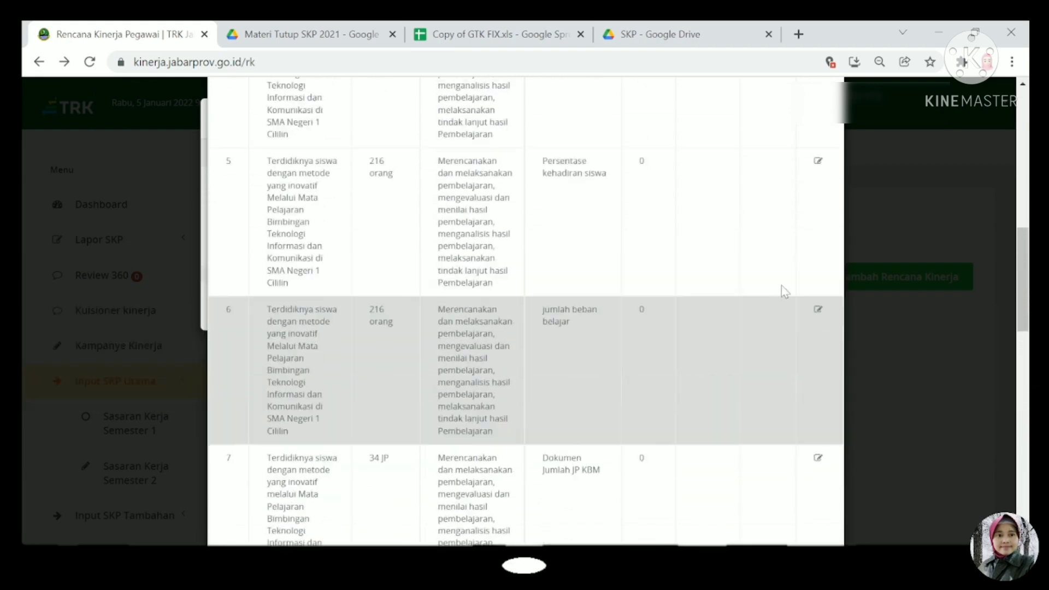
pyautogui.scroll(11, 782, 285)
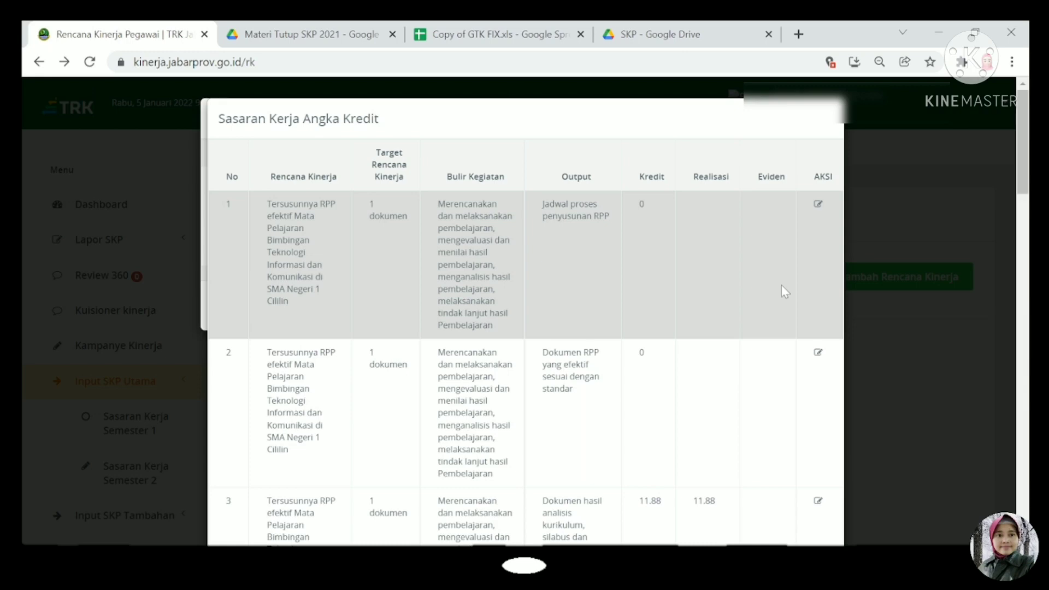
pyautogui.scroll(-15, 781, 285)
pyautogui.scroll(-10, 782, 286)
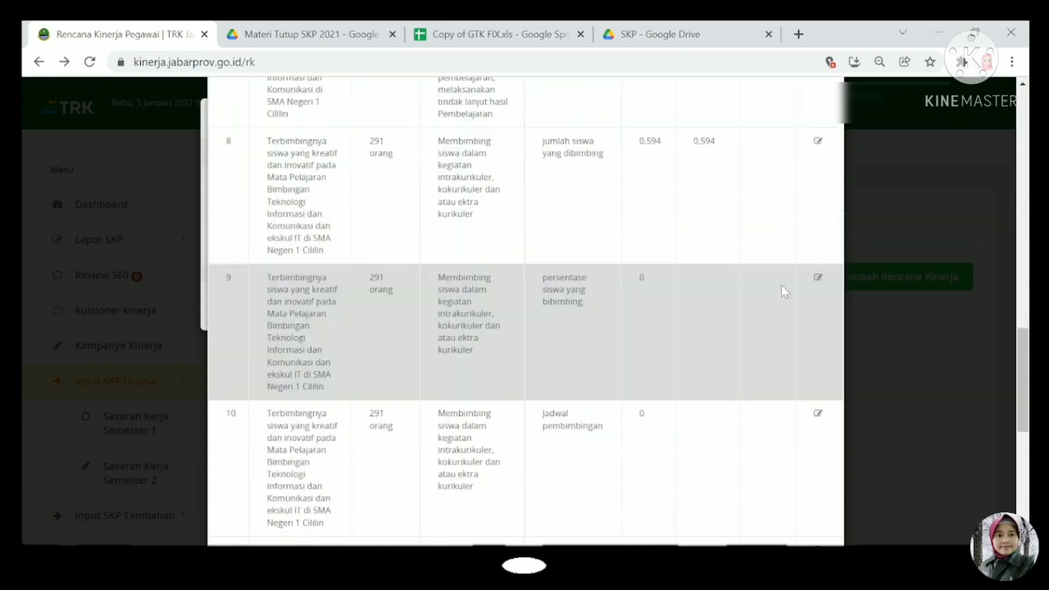
pyautogui.scroll(-3, 743, 256)
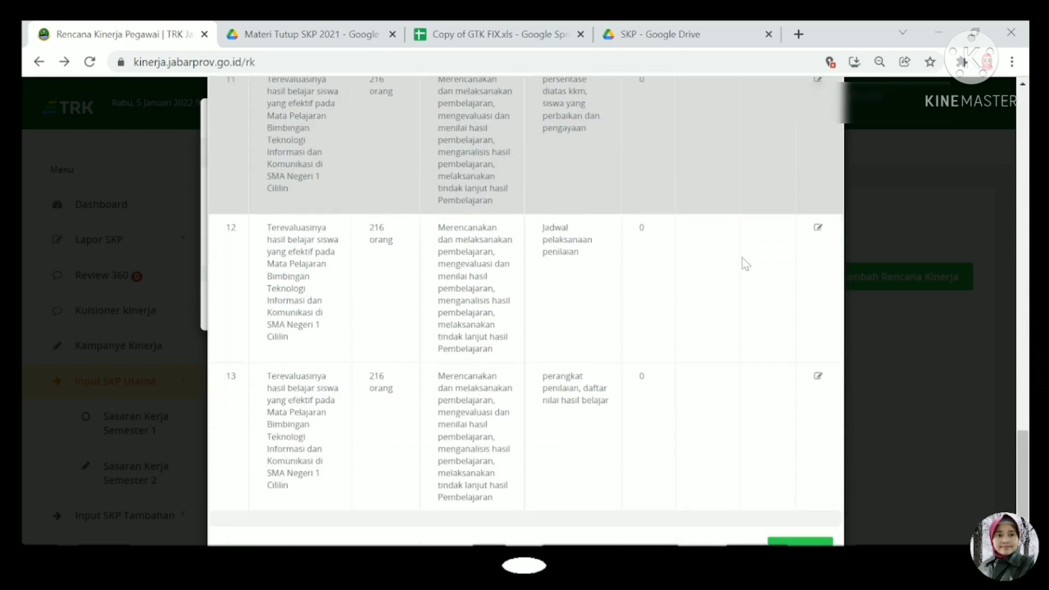
pyautogui.click(825, 511)
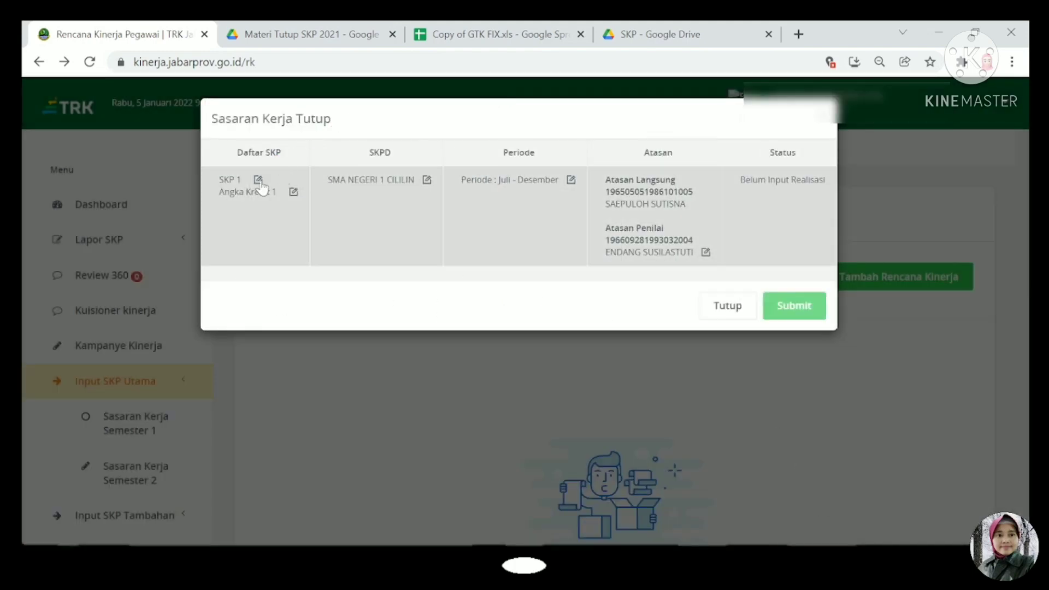
# - In SKP 1's realisation list, attach the RPP BTIK S1 2122 PDF to the Tersusunnya RPP efektif entry and save it
pyautogui.click(258, 180)
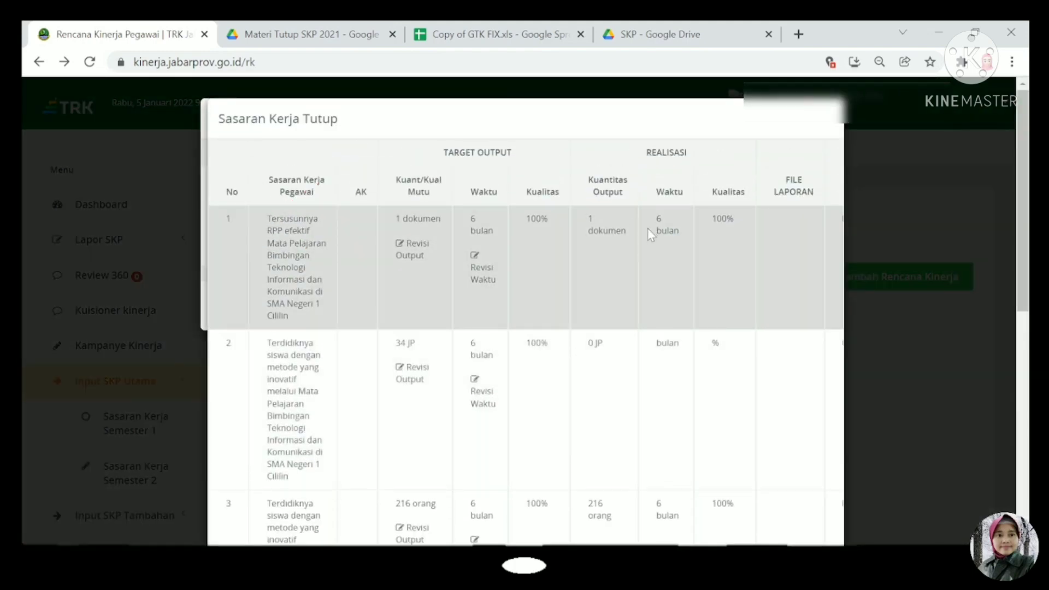
pyautogui.hscroll(1, 655, 196)
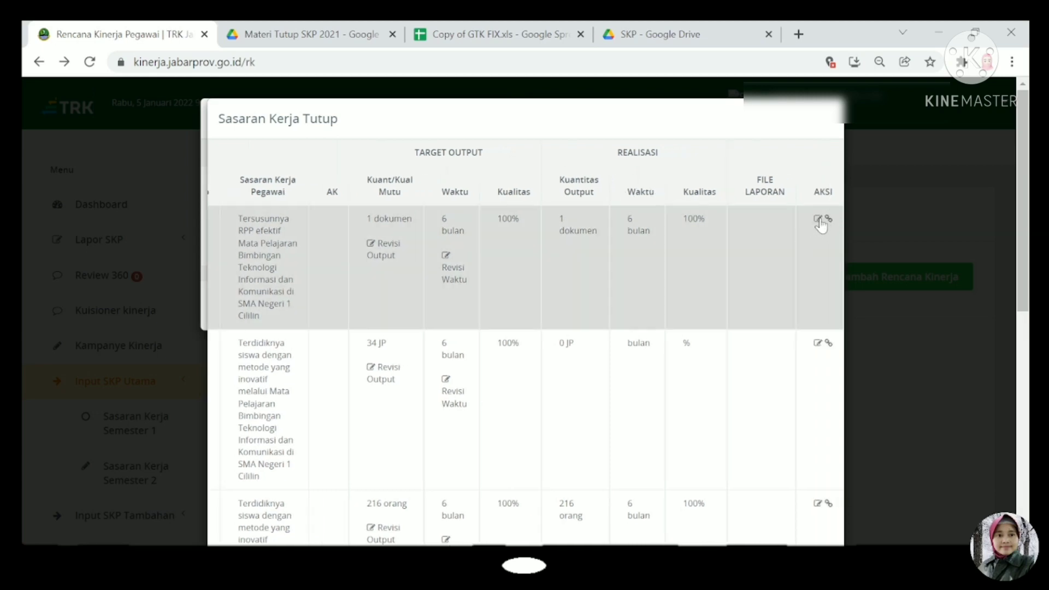
pyautogui.click(818, 219)
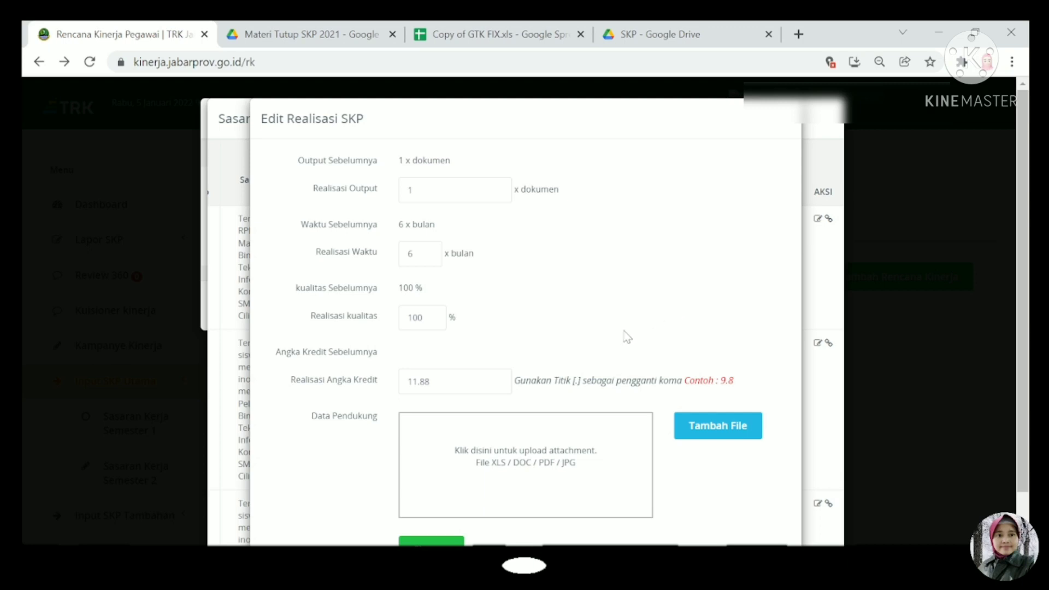
pyautogui.scroll(-2, 646, 353)
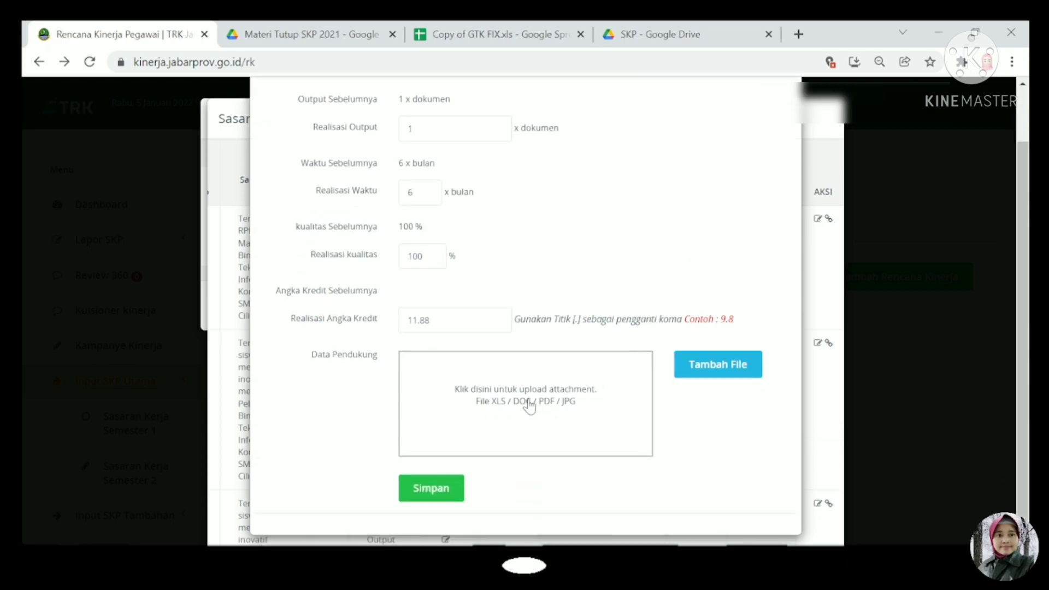
pyautogui.click(531, 406)
pyautogui.click(306, 185)
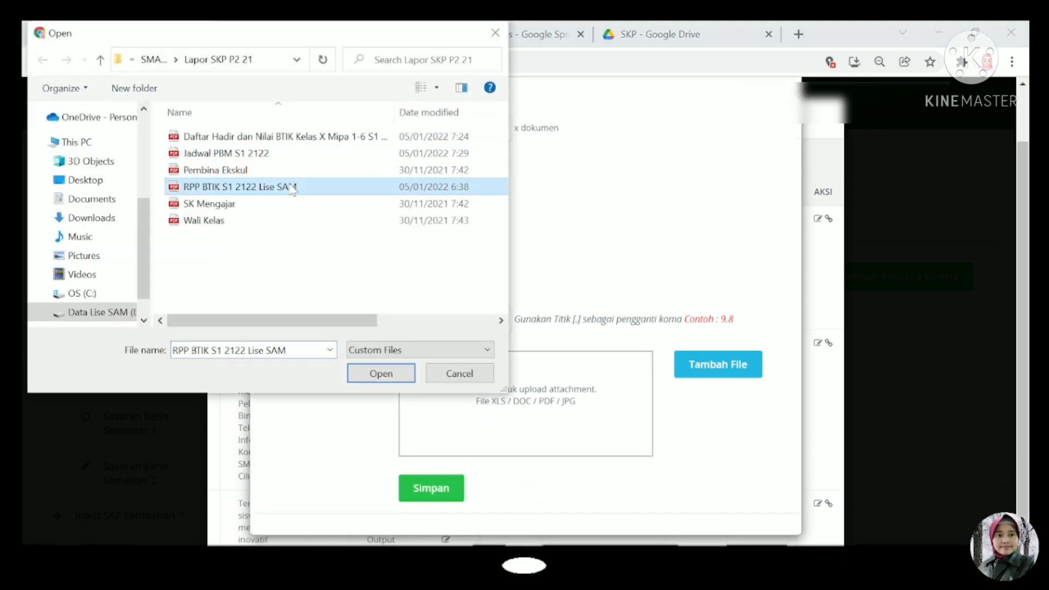
pyautogui.click(457, 463)
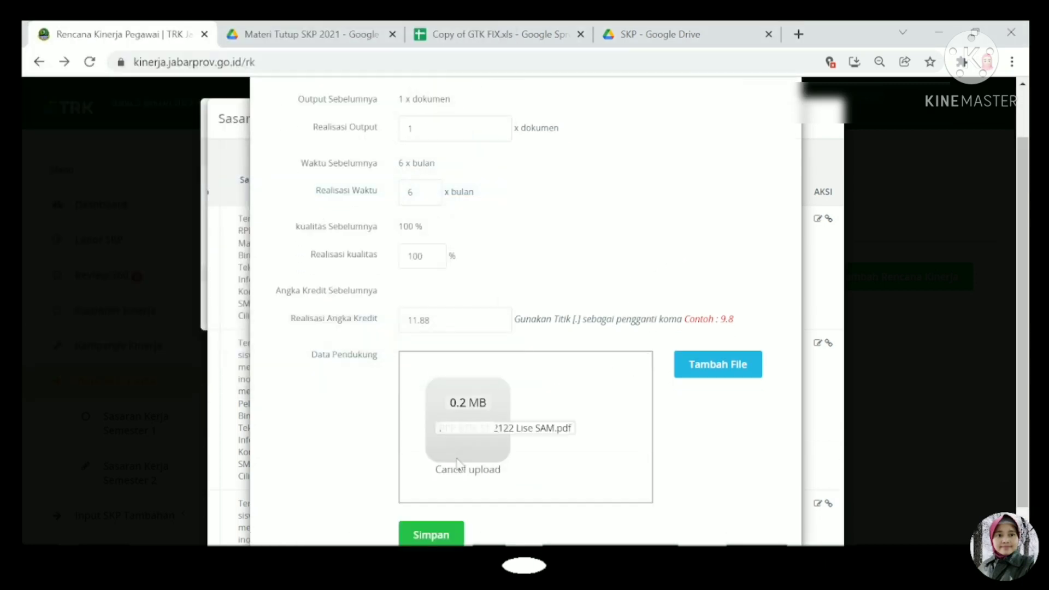
pyautogui.click(442, 535)
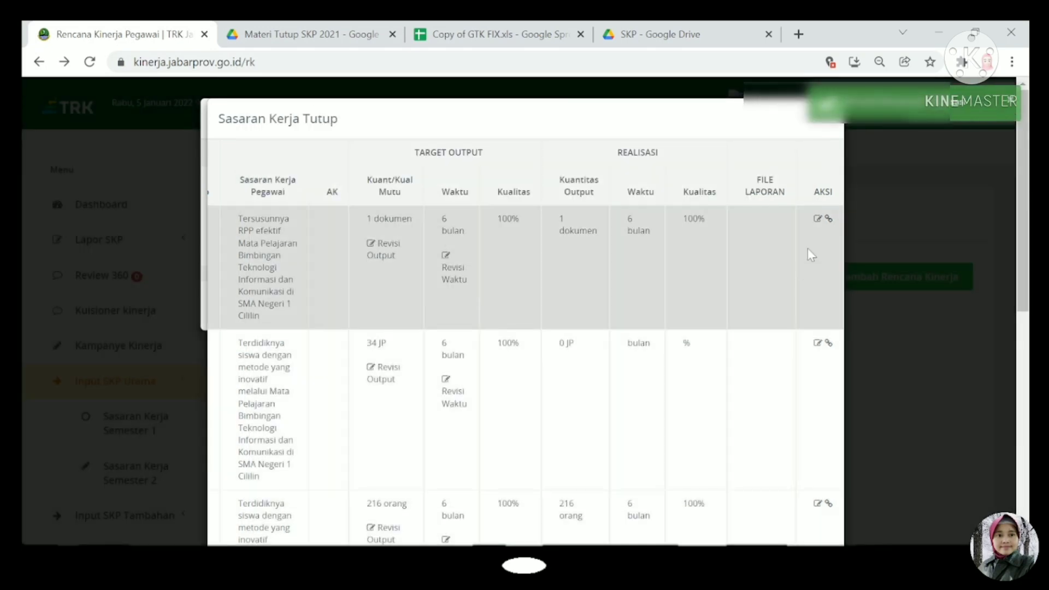
# - For the 34 JP Terdidiknya siswa entry, set the realisation to 34 JP, 6 bulan, 100% quality and 0 angka kredit
pyautogui.click(819, 345)
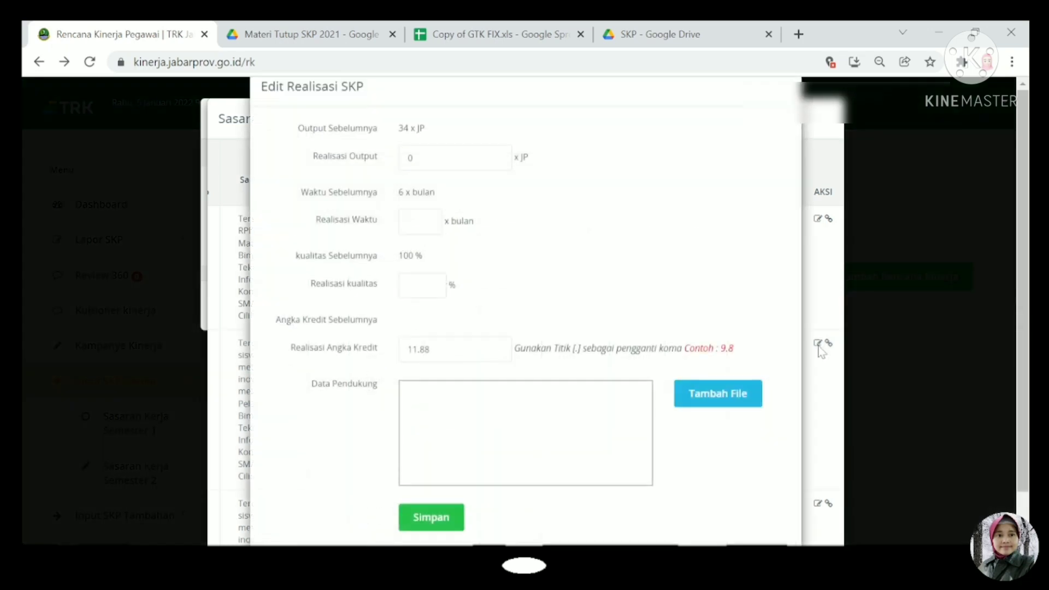
pyautogui.click(413, 190)
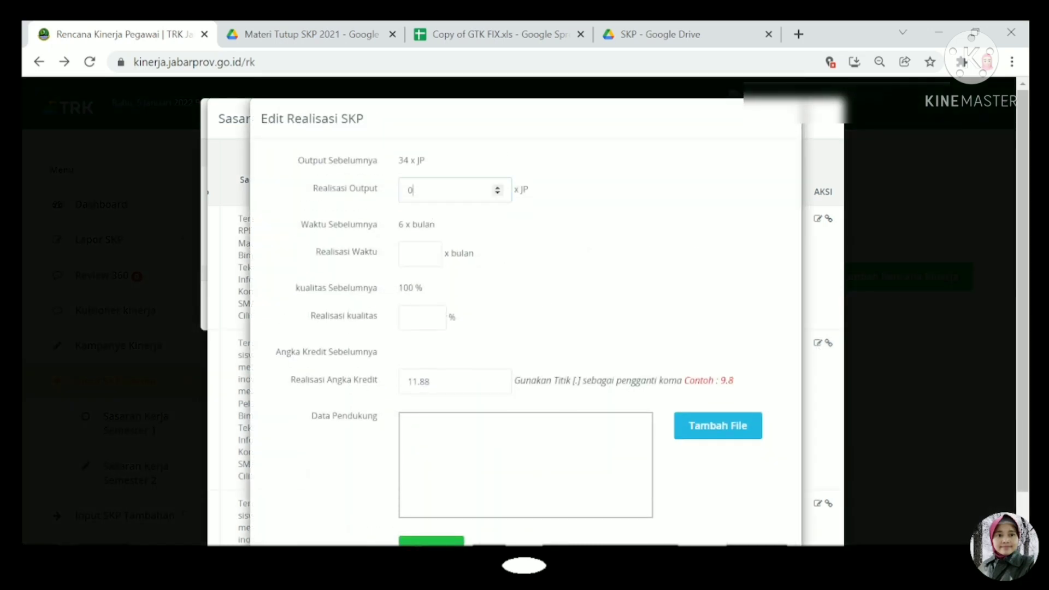
pyautogui.write('34')
pyautogui.click(410, 252)
pyautogui.click(414, 317)
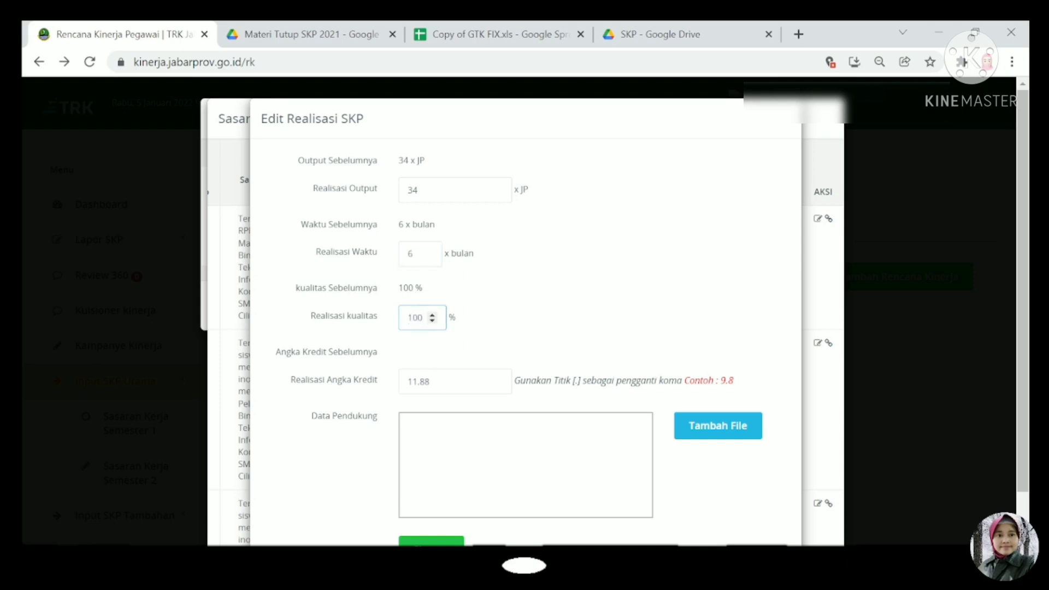
pyautogui.press('Tab')
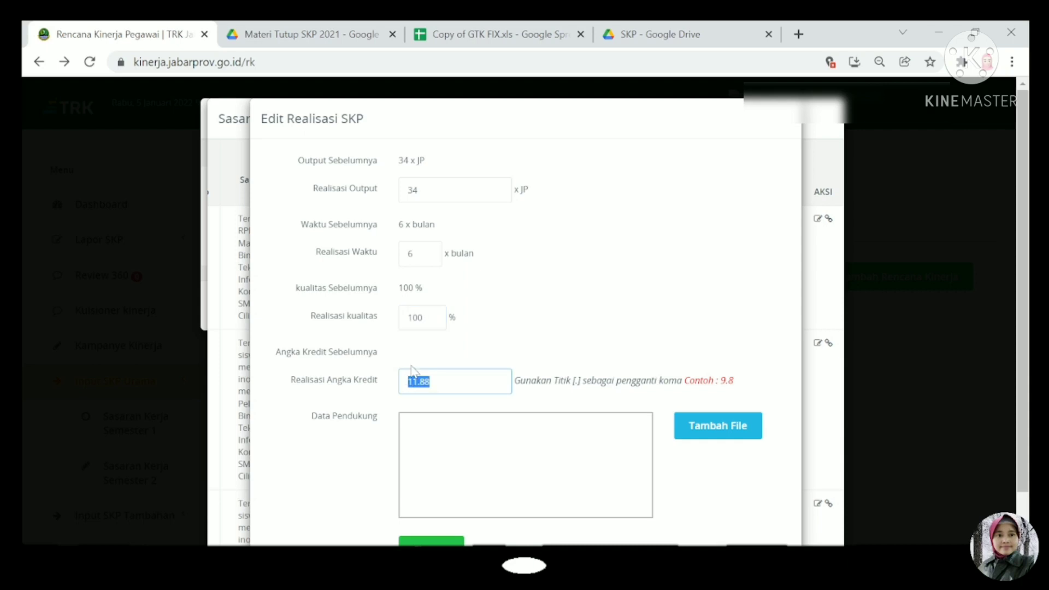
pyautogui.write('0')
pyautogui.click(454, 418)
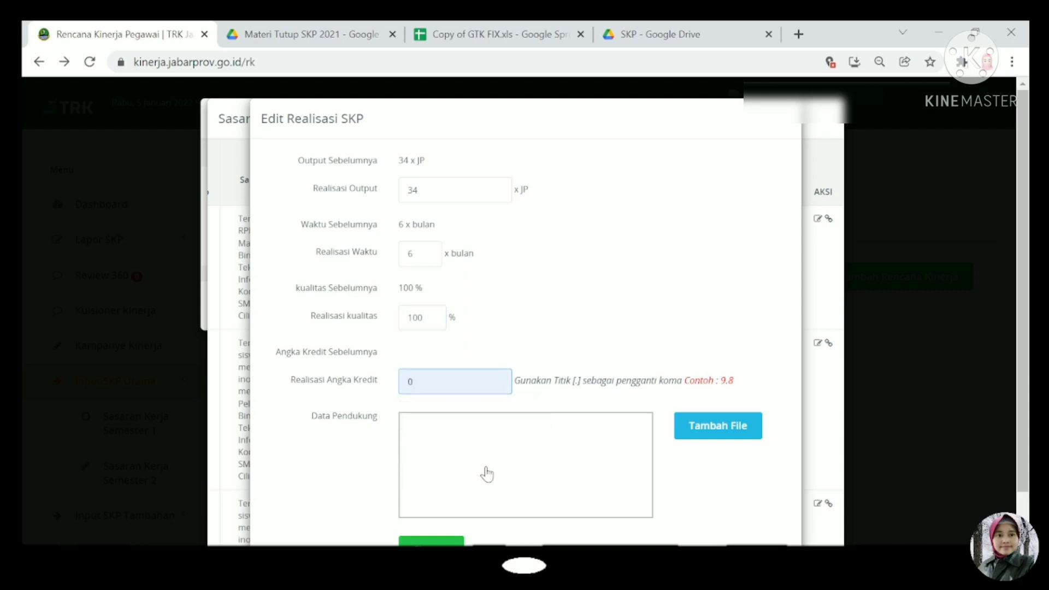
# - Attach the Daftar Hadir dan Nilai BTIK PDF to the 34 JP entry's supporting data and save the realisation
pyautogui.scroll(-1, 487, 474)
pyautogui.click(458, 436)
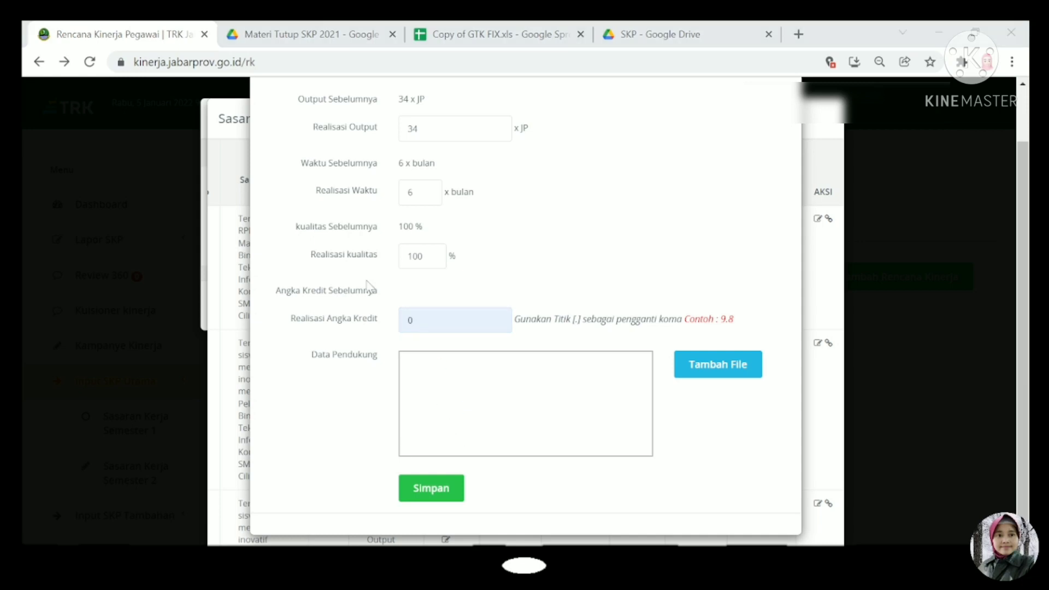
pyautogui.doubleClick(284, 138)
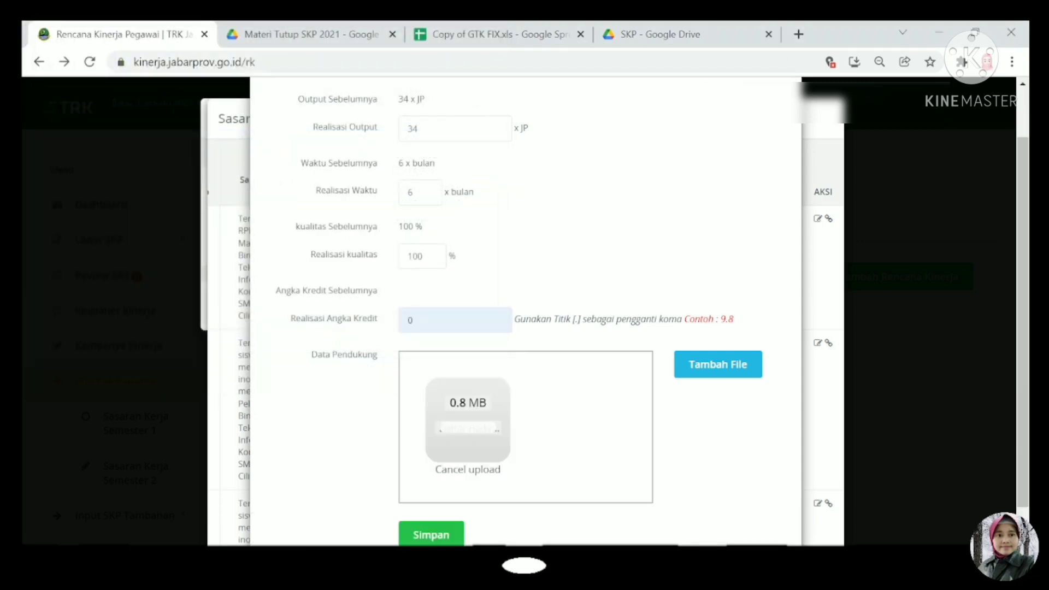
pyautogui.click(441, 536)
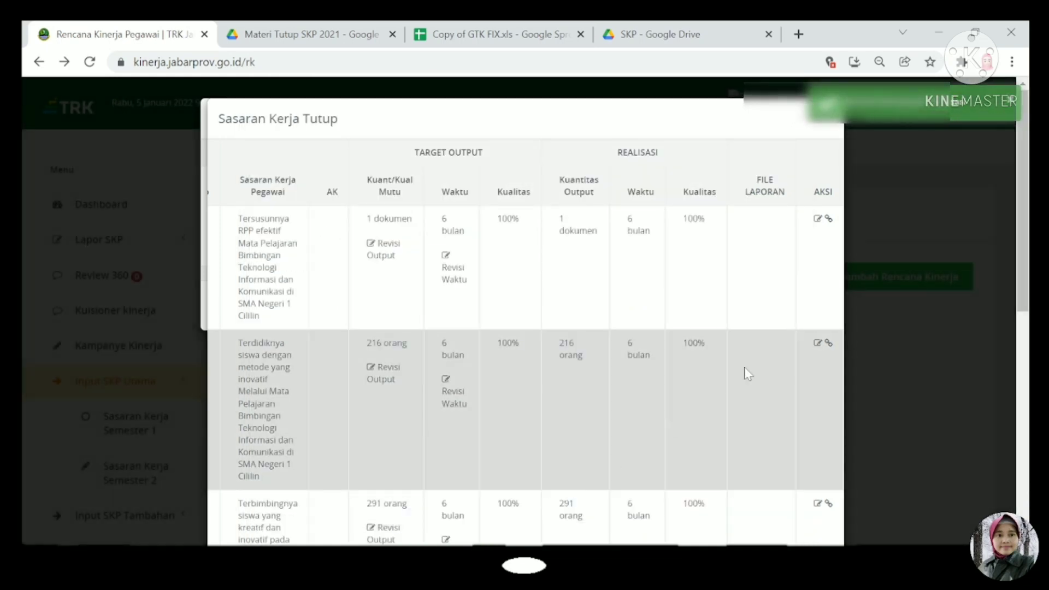
pyautogui.scroll(-3, 746, 369)
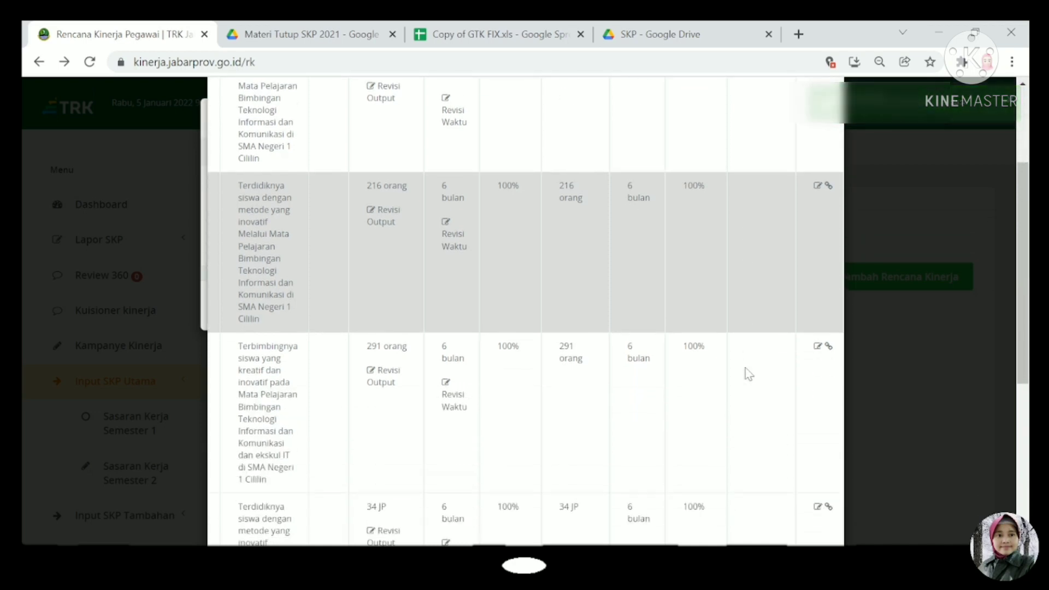
pyautogui.scroll(-1, 746, 369)
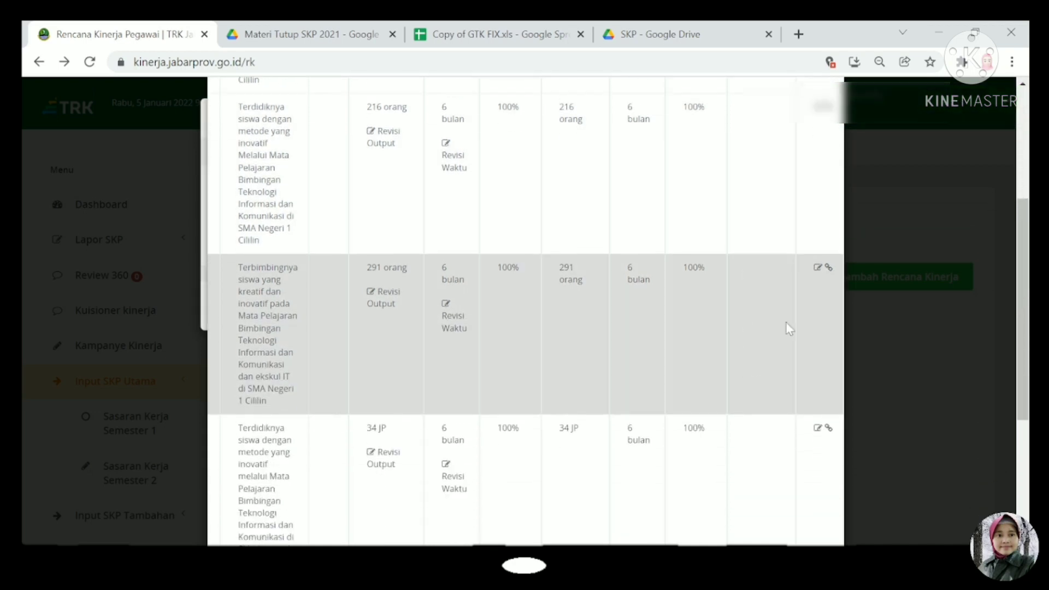
pyautogui.click(819, 269)
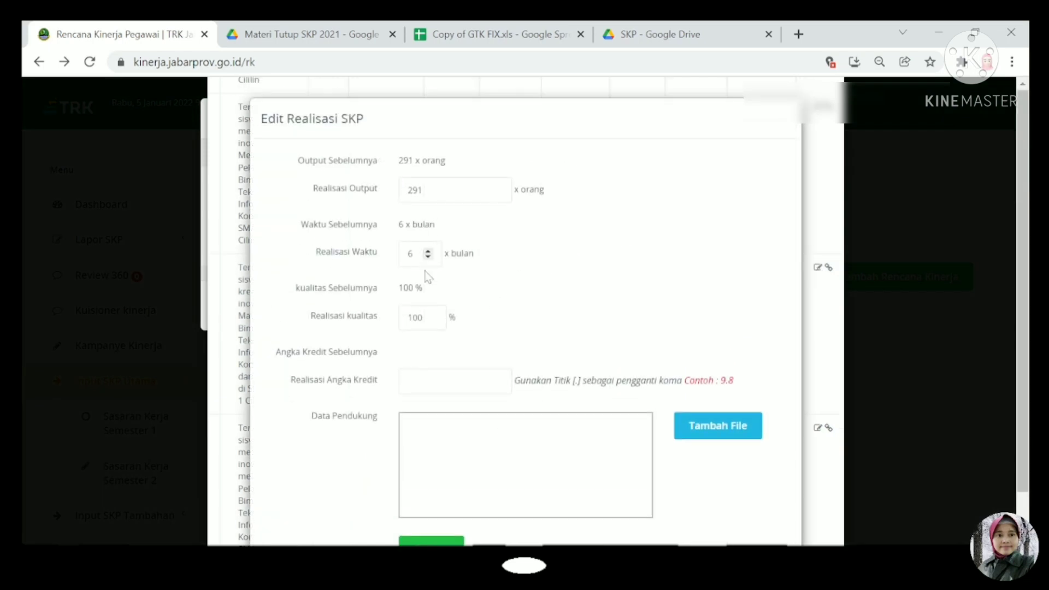
pyautogui.click(437, 382)
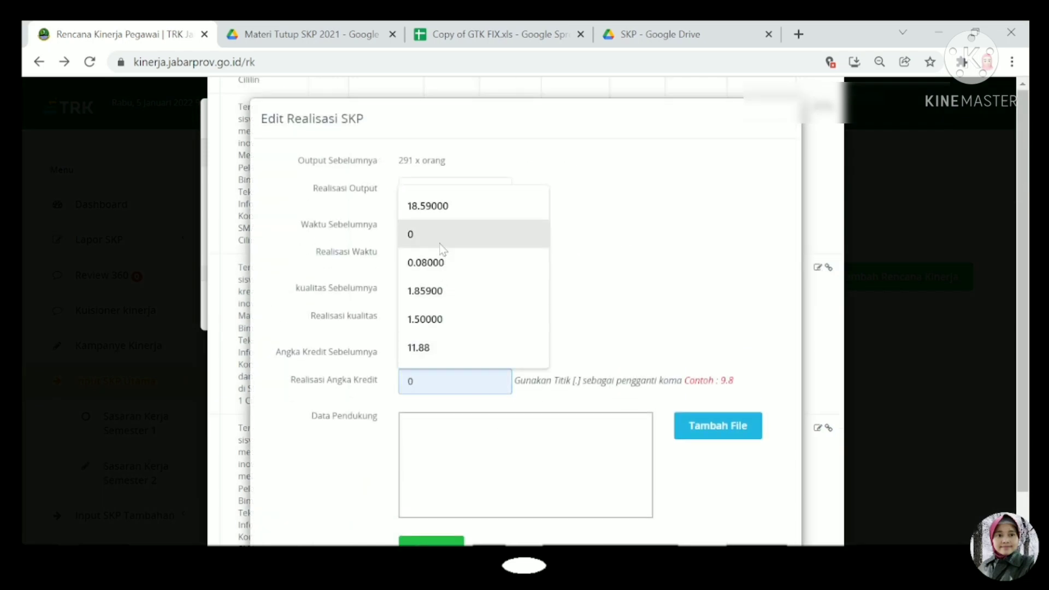
pyautogui.click(426, 235)
pyautogui.scroll(-1, 598, 332)
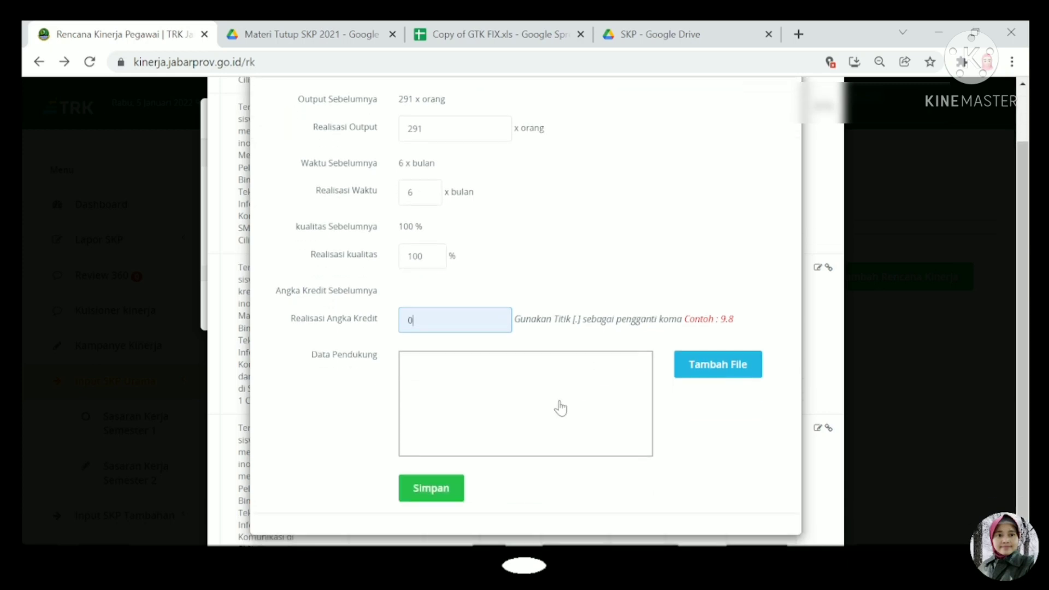
pyautogui.click(562, 406)
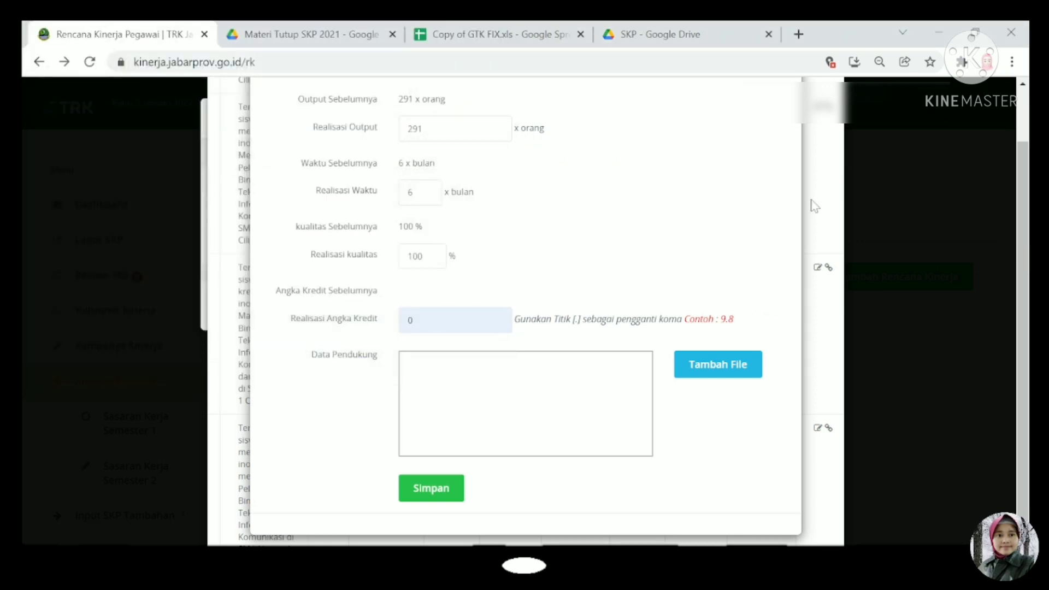
pyautogui.click(822, 206)
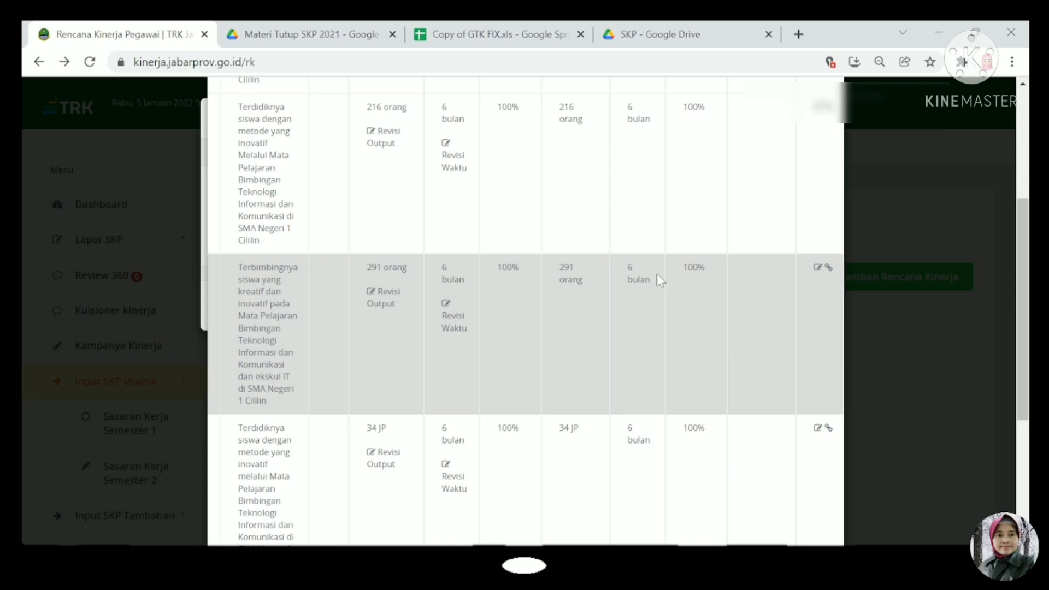
# - Set the Realisasi Angka Kredit of the 291 orang Terbimbingnya siswa entry to 0.594
pyautogui.click(818, 268)
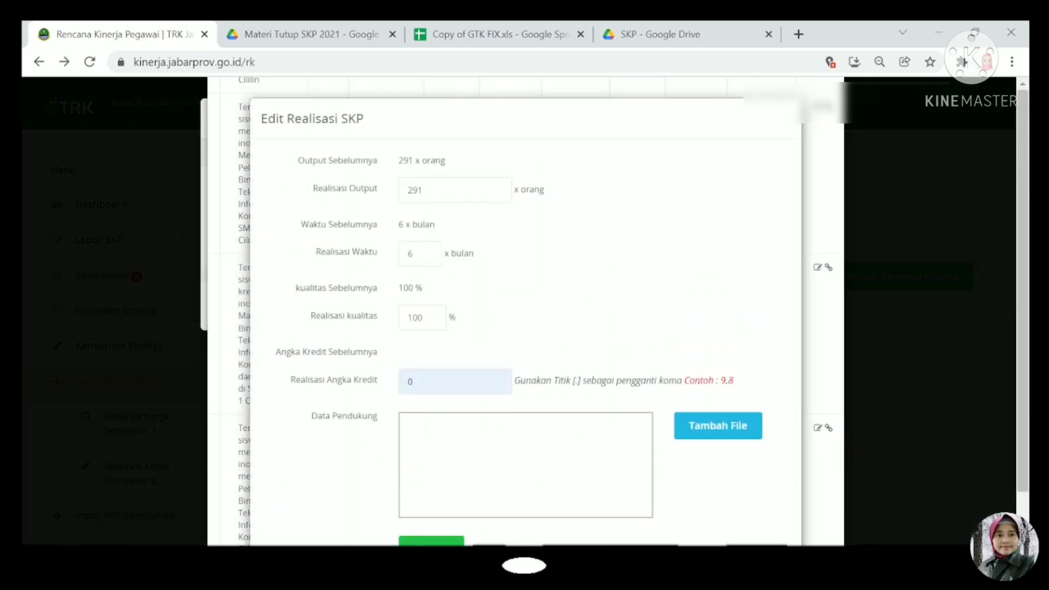
pyautogui.moveTo(415, 382); pyautogui.dragTo(395, 387)
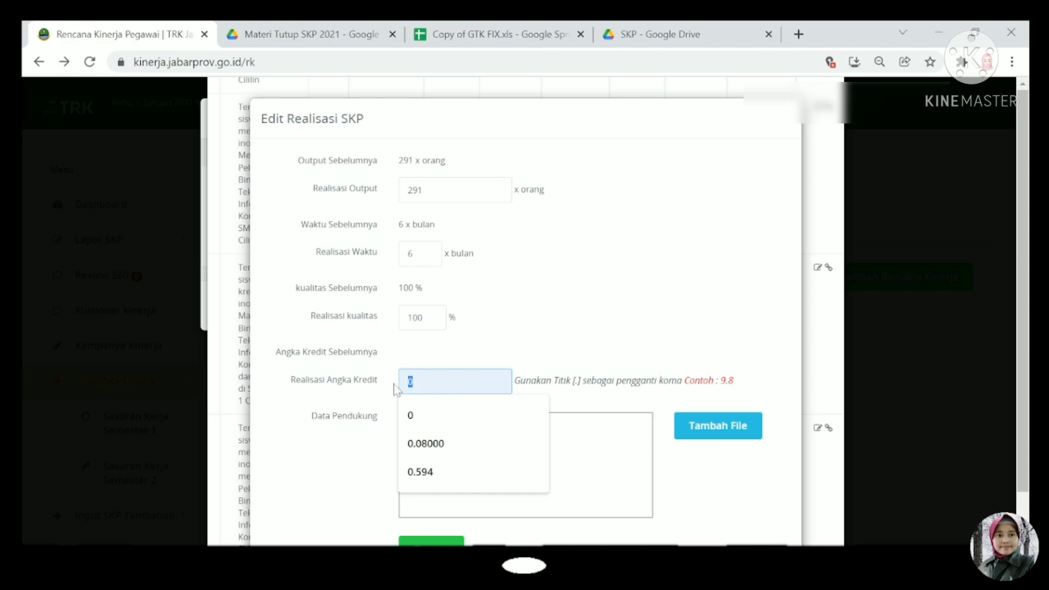
pyautogui.click(417, 474)
pyautogui.scroll(-1, 609, 410)
# - Attach the Pembina Ekskul and SK Mengajar PDFs to the 291 orang entry's supporting data and save the realisation
pyautogui.click(497, 366)
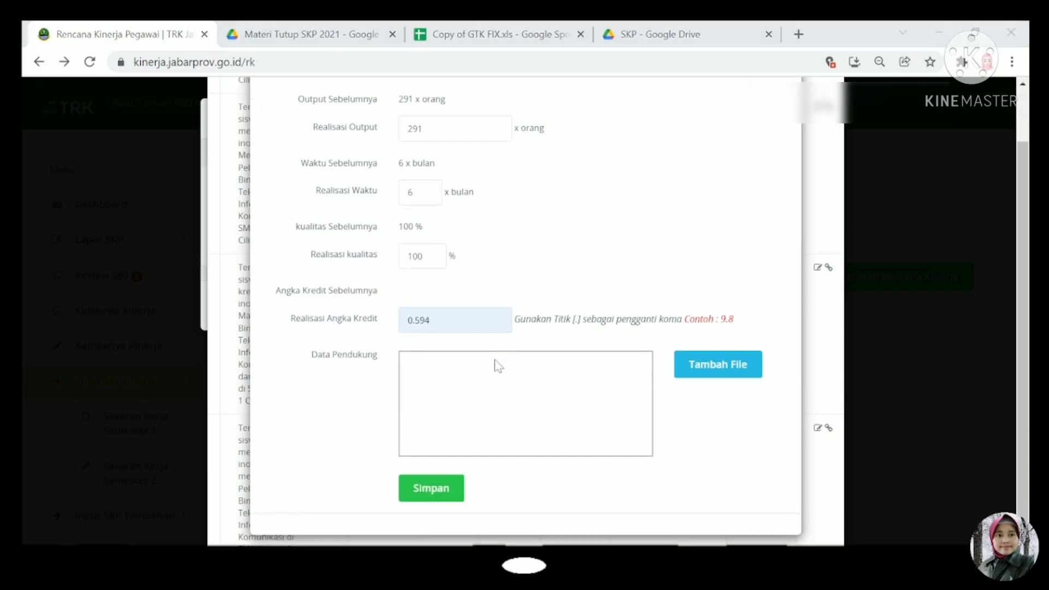
pyautogui.click(241, 206)
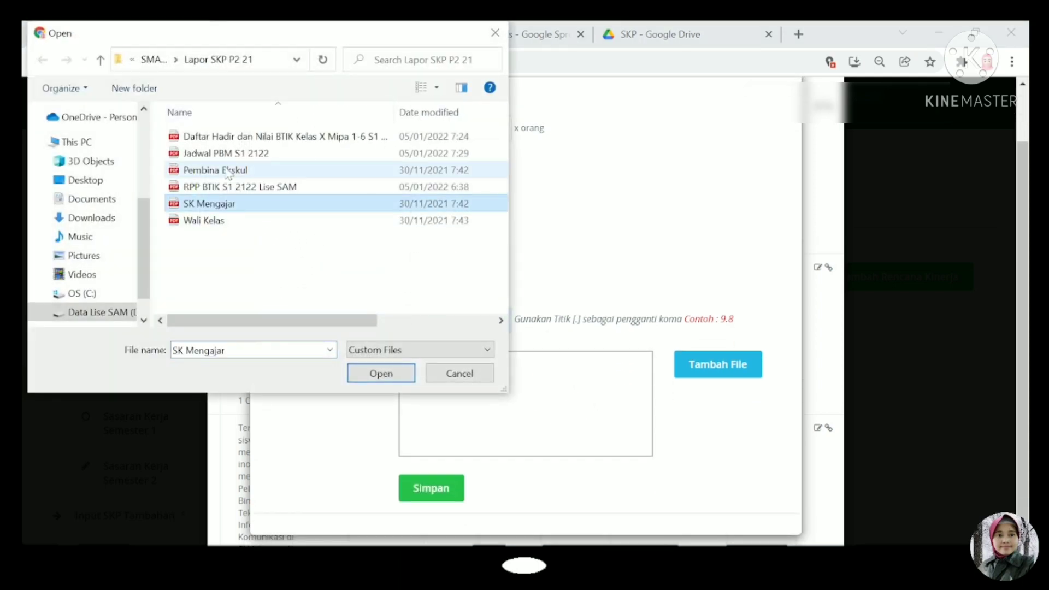
pyautogui.keyDown('ctrl'); pyautogui.click(240, 170); pyautogui.keyUp('ctrl')
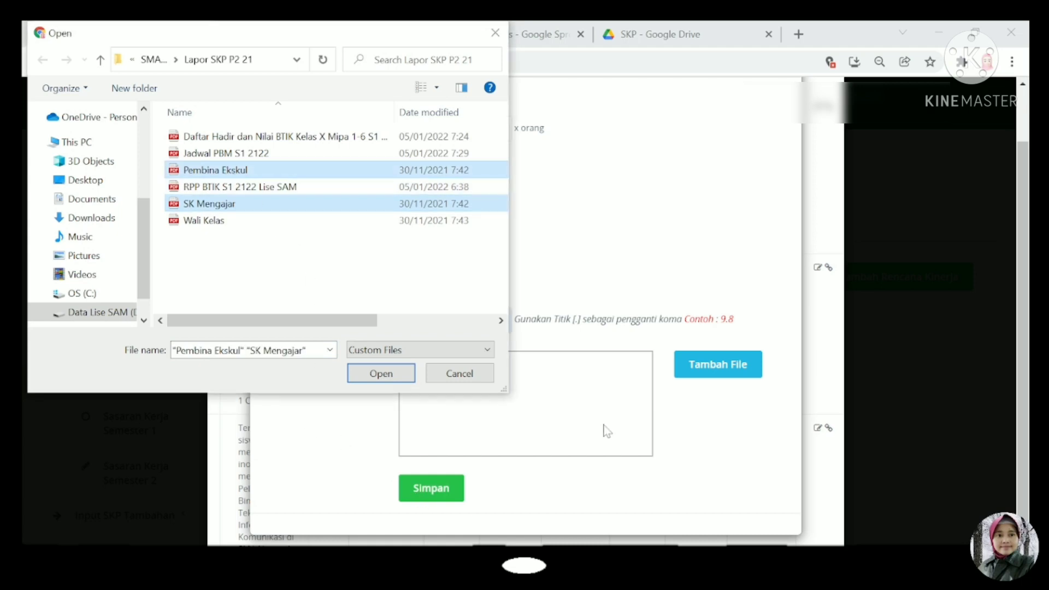
pyautogui.click(381, 373)
pyautogui.scroll(-1, 456, 432)
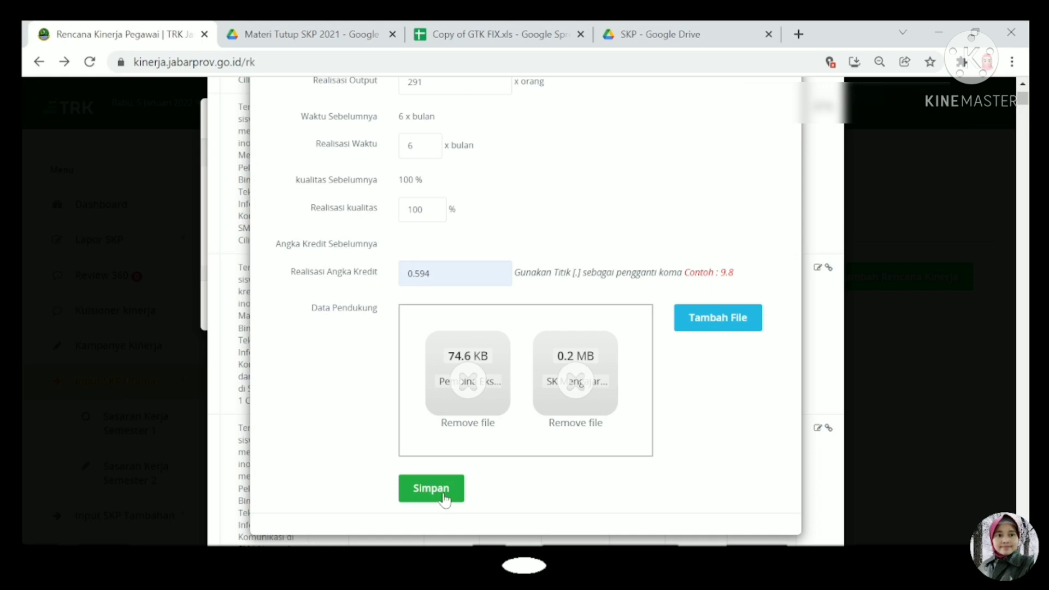
pyautogui.click(431, 489)
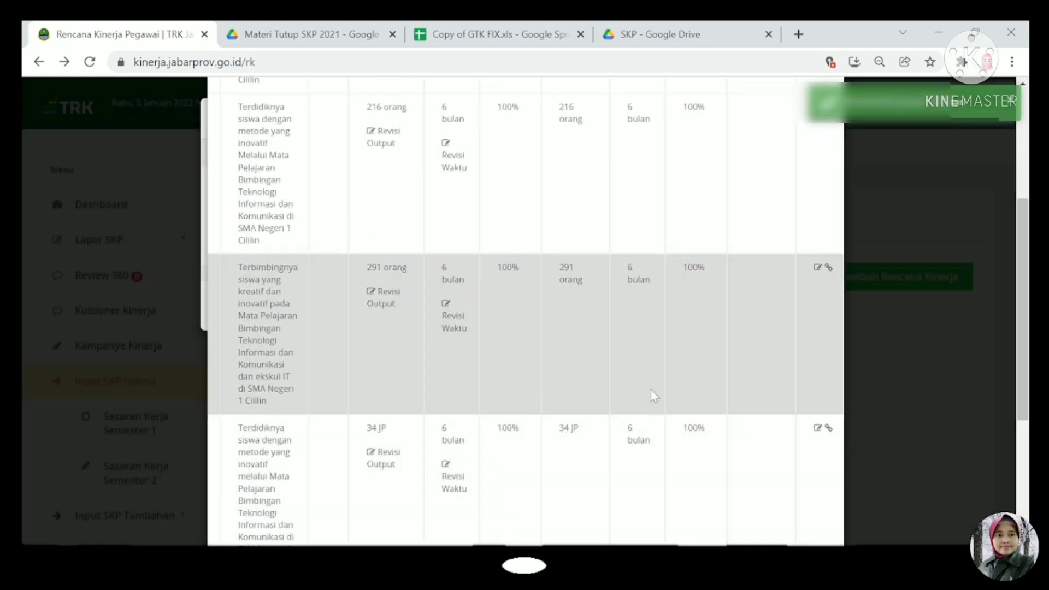
# - Edit the 34 JP Terdidiknya siswa entry's realisation and set its Realisasi Angka Kredit to 0
pyautogui.scroll(-3, 664, 378)
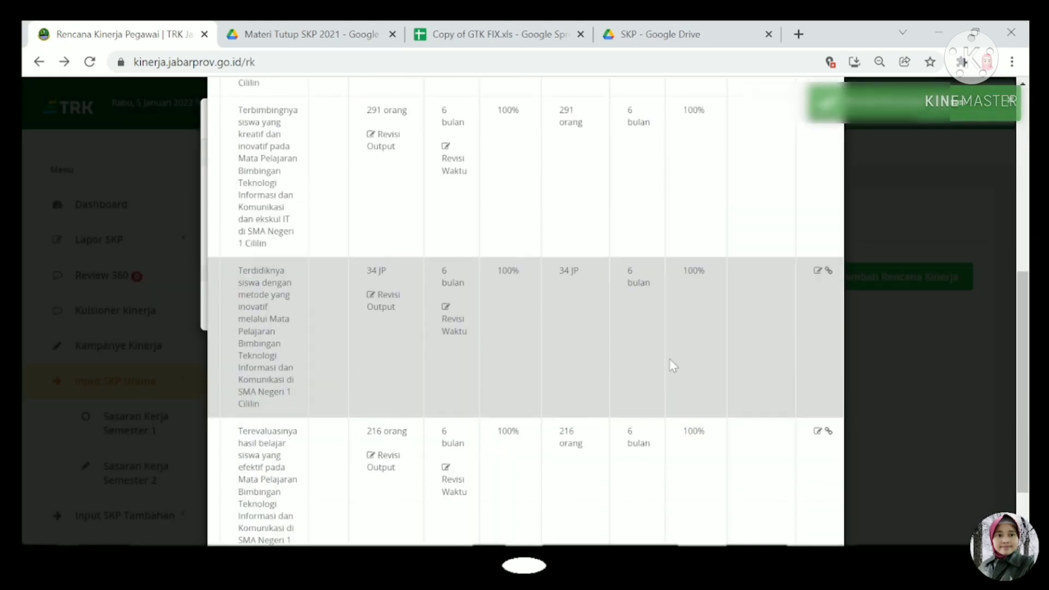
pyautogui.click(818, 273)
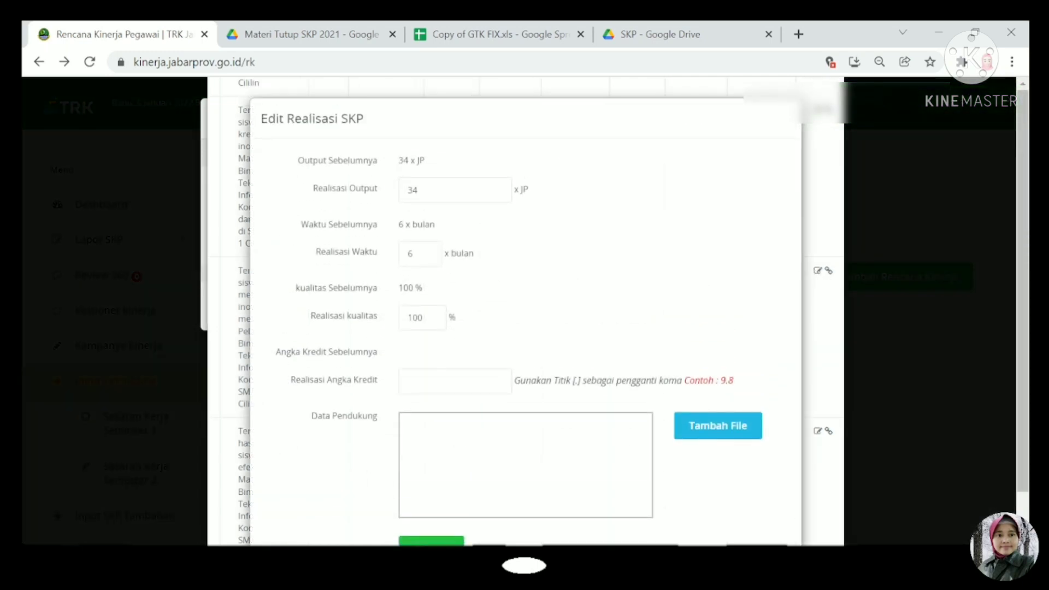
pyautogui.click(455, 381)
pyautogui.write('0')
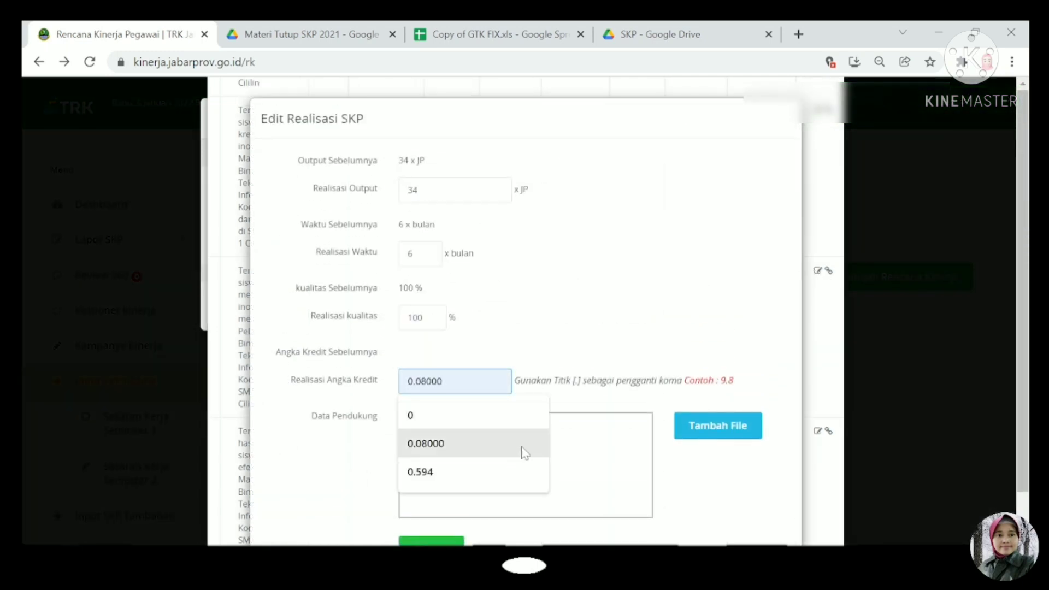
pyautogui.click(489, 417)
# - Attach the Jadwal PBM S1 2122 PDF to the 34 JP entry's supporting data and save the realisation
pyautogui.click(546, 458)
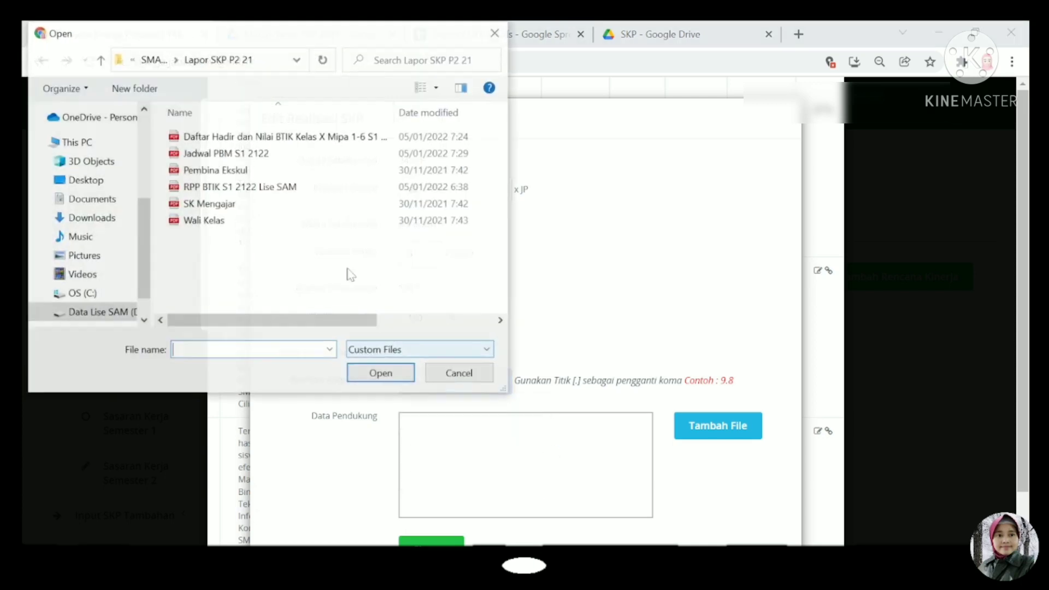
pyautogui.doubleClick(253, 154)
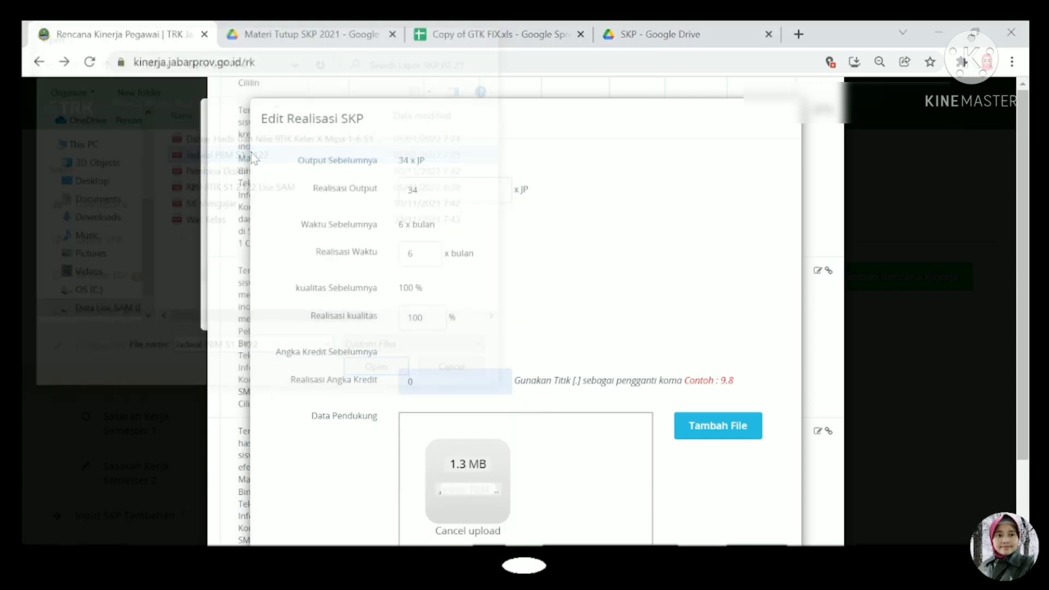
pyautogui.scroll(-1, 540, 433)
pyautogui.scroll(-1, 541, 439)
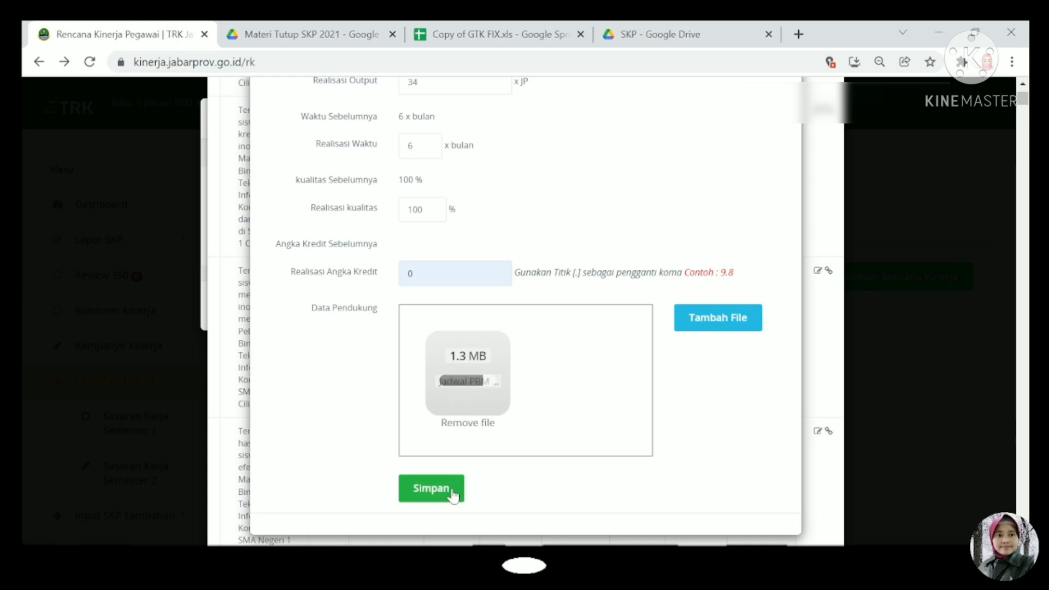
pyautogui.click(452, 493)
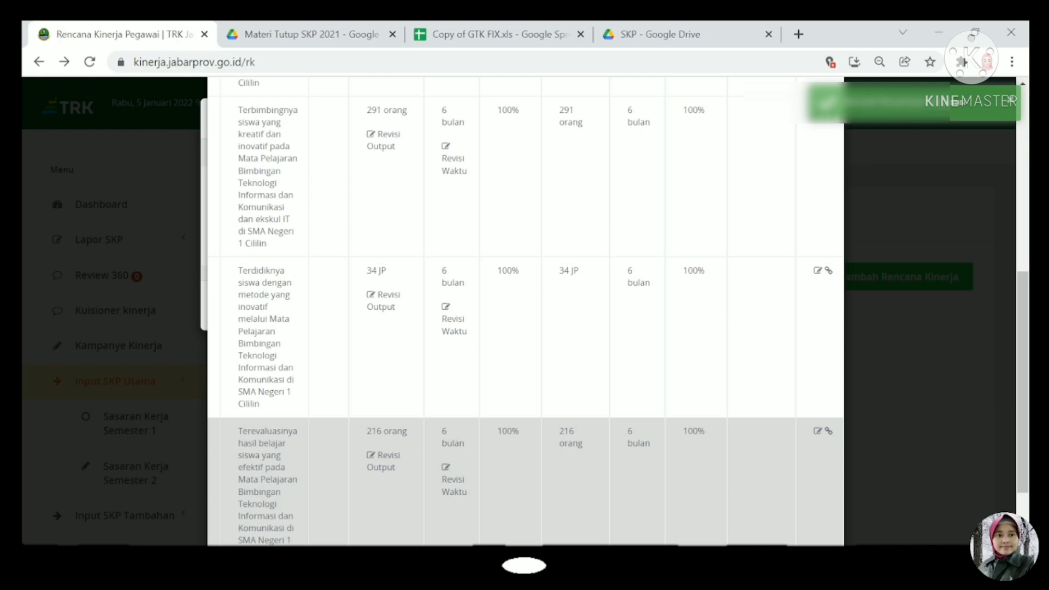
# - For the 216 orang Terevaluasinya hasil belajar entry, set 0 angka kredit, attach the Daftar Hadir dan Nilai BTIK PDF and save
pyautogui.scroll(-2, 568, 448)
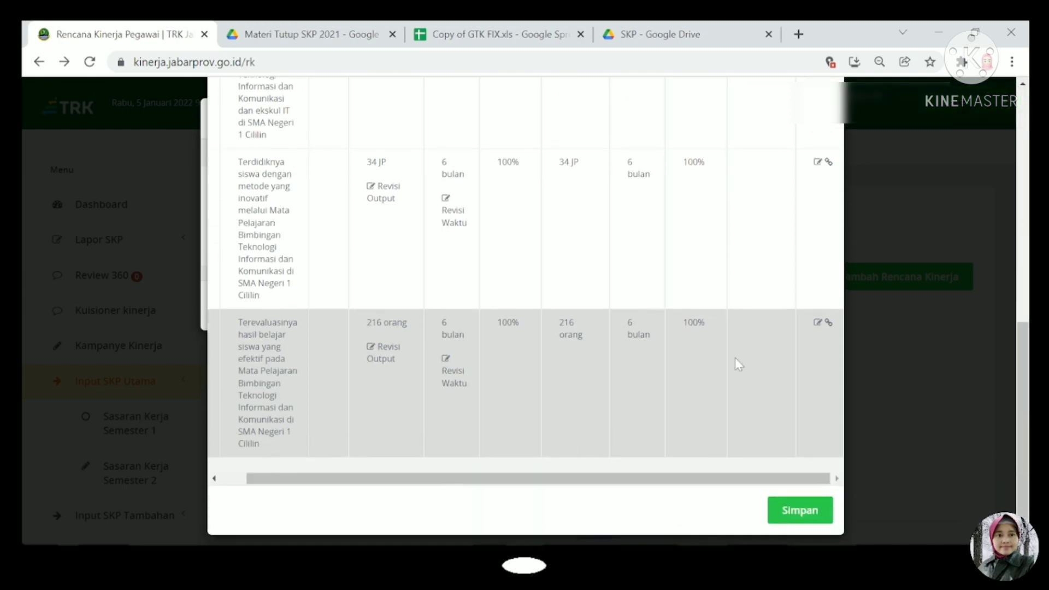
pyautogui.click(818, 324)
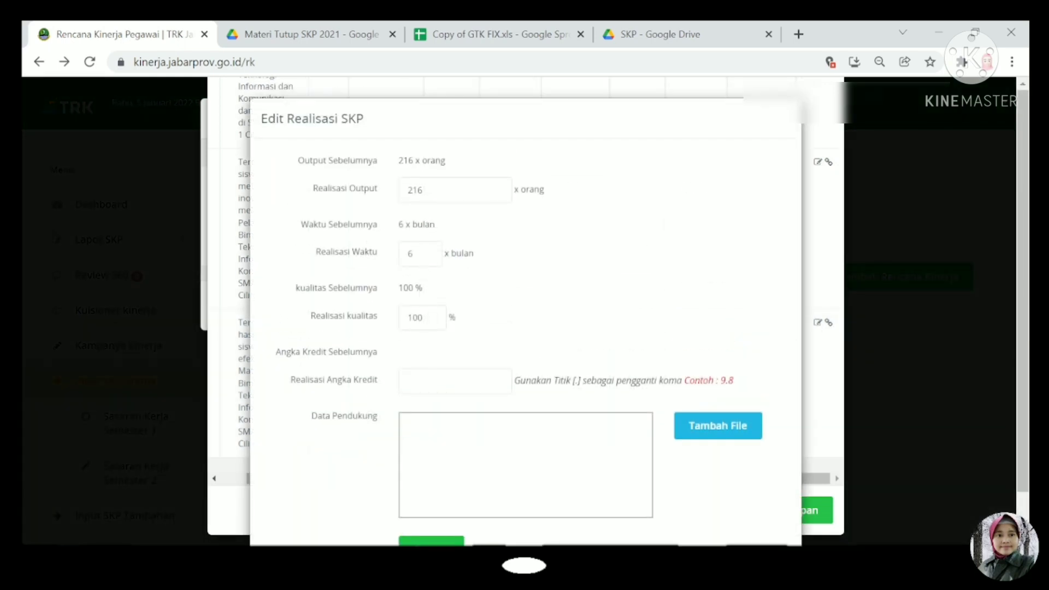
pyautogui.click(408, 381)
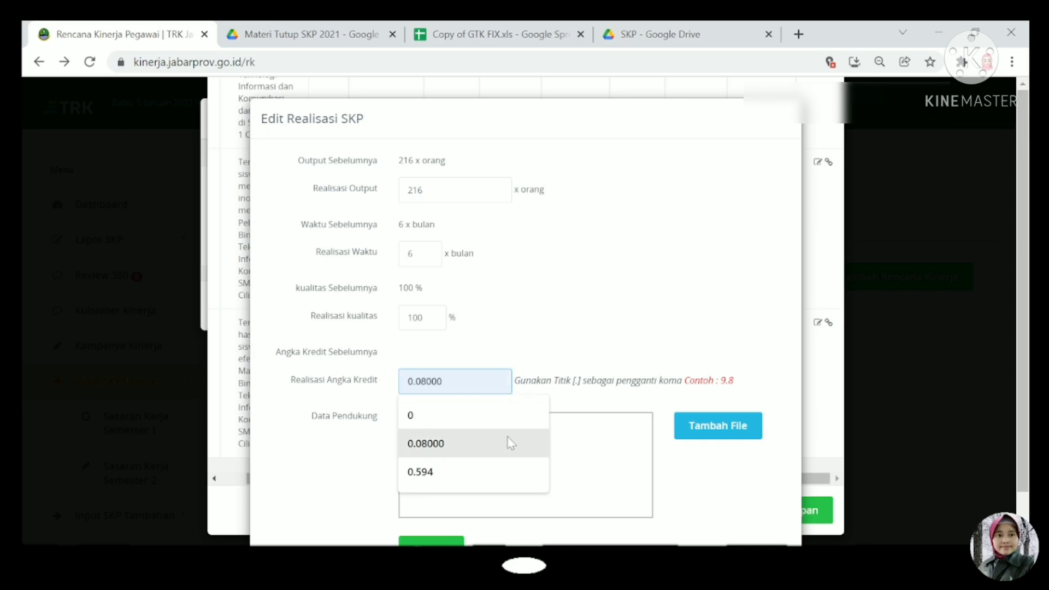
pyautogui.click(475, 426)
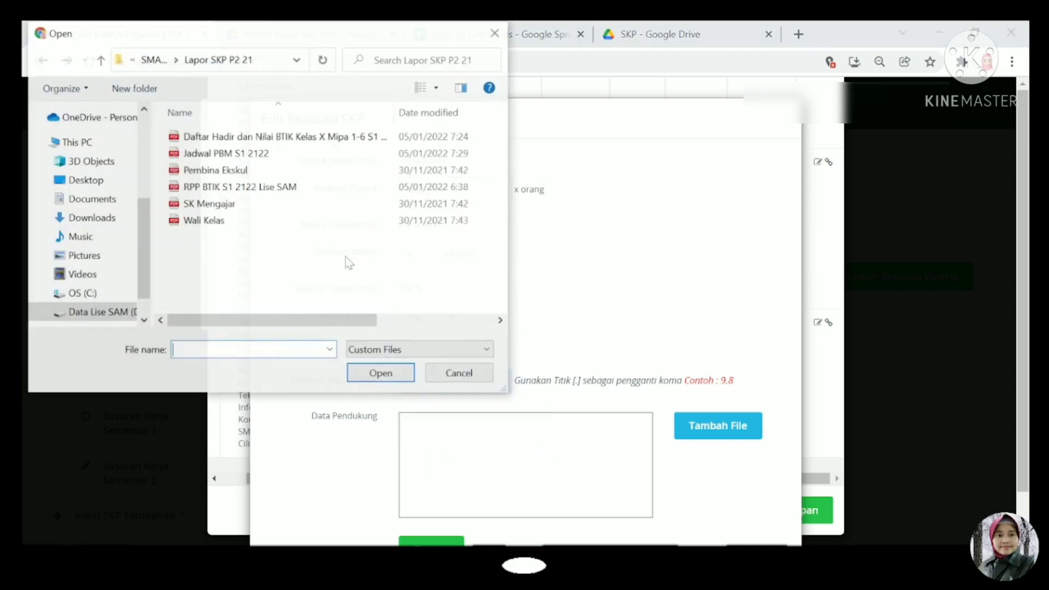
pyautogui.click(269, 138)
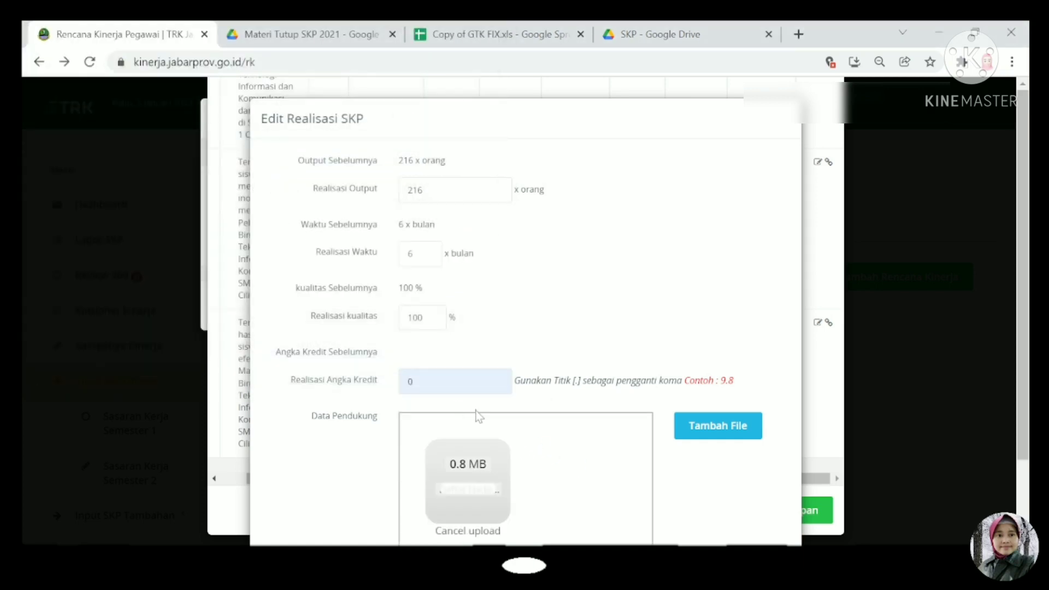
pyautogui.scroll(-2, 475, 419)
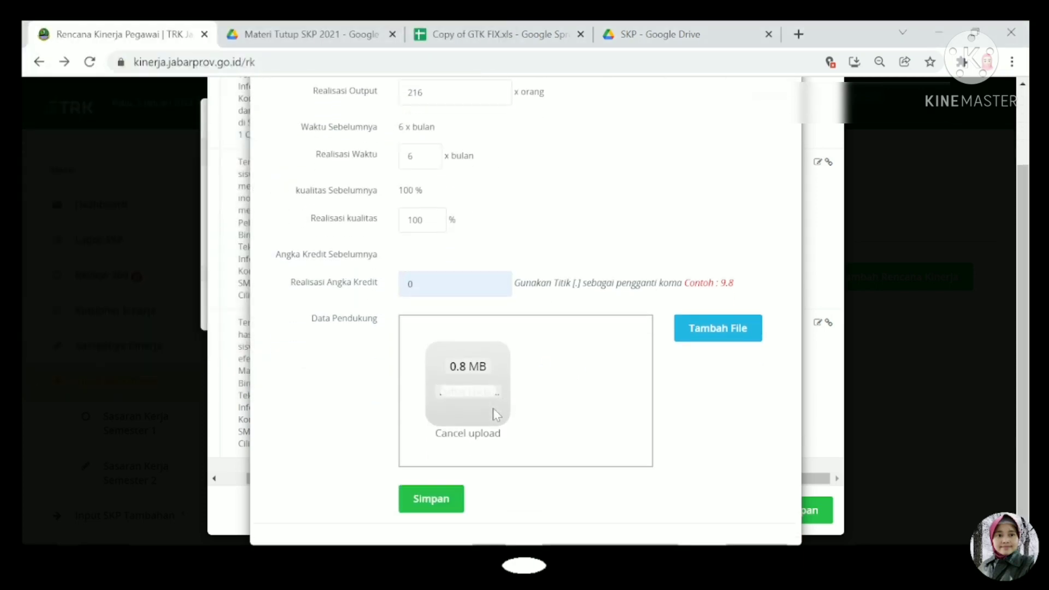
pyautogui.click(436, 496)
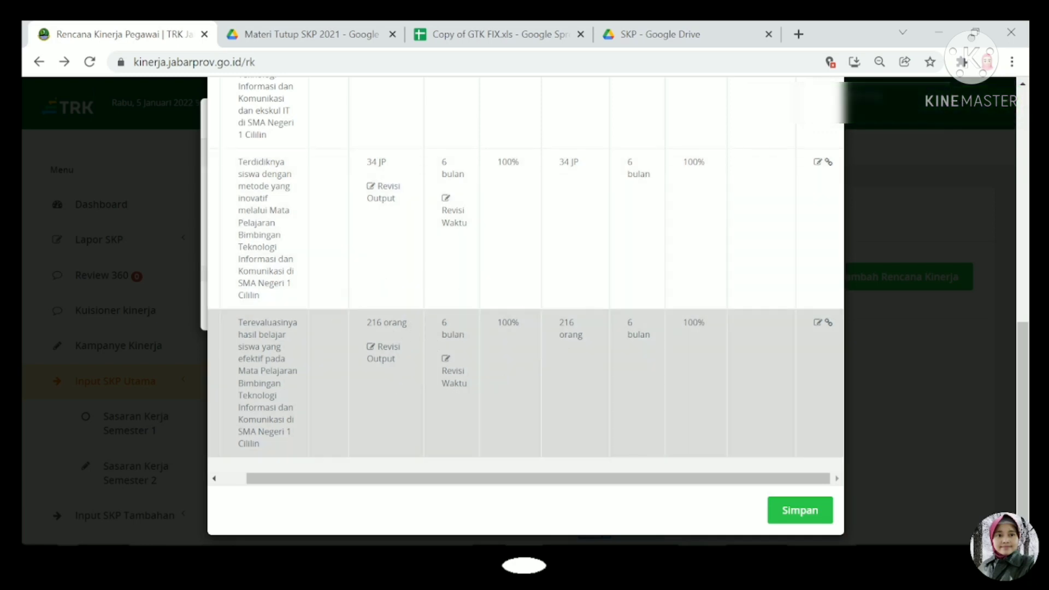
# - Review the target outputs and realisations of all entries in the Sasaran Kerja Tutup list, and save the list
pyautogui.scroll(1, 693, 337)
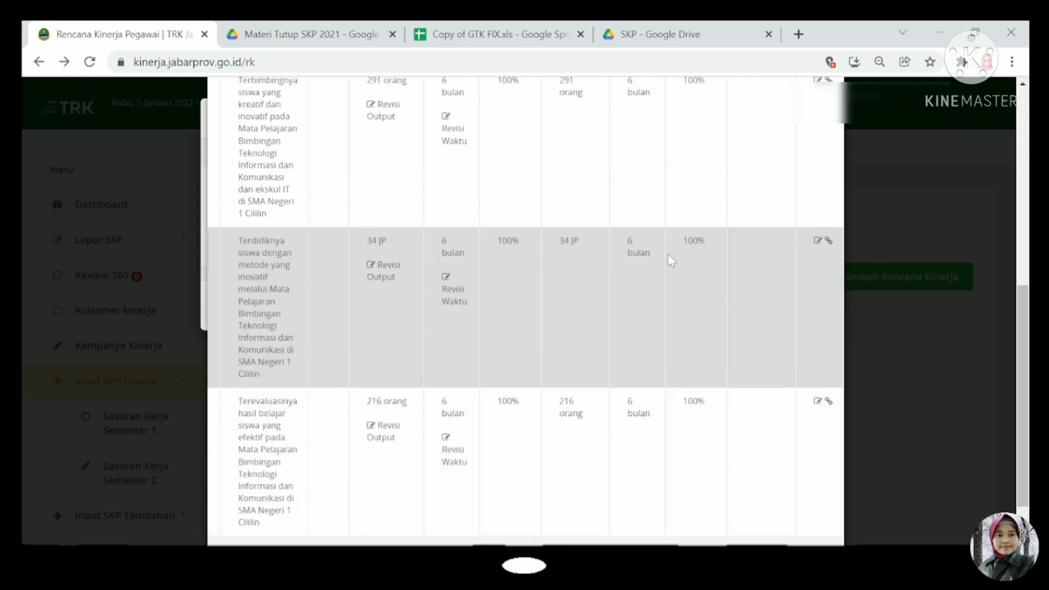
pyautogui.scroll(1, 690, 258)
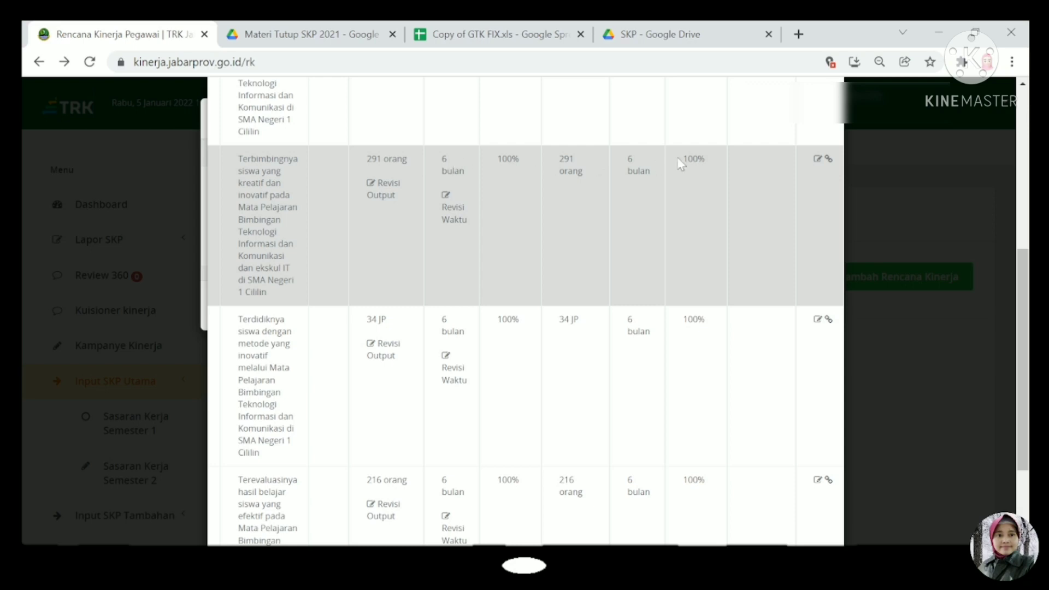
pyautogui.scroll(3, 680, 164)
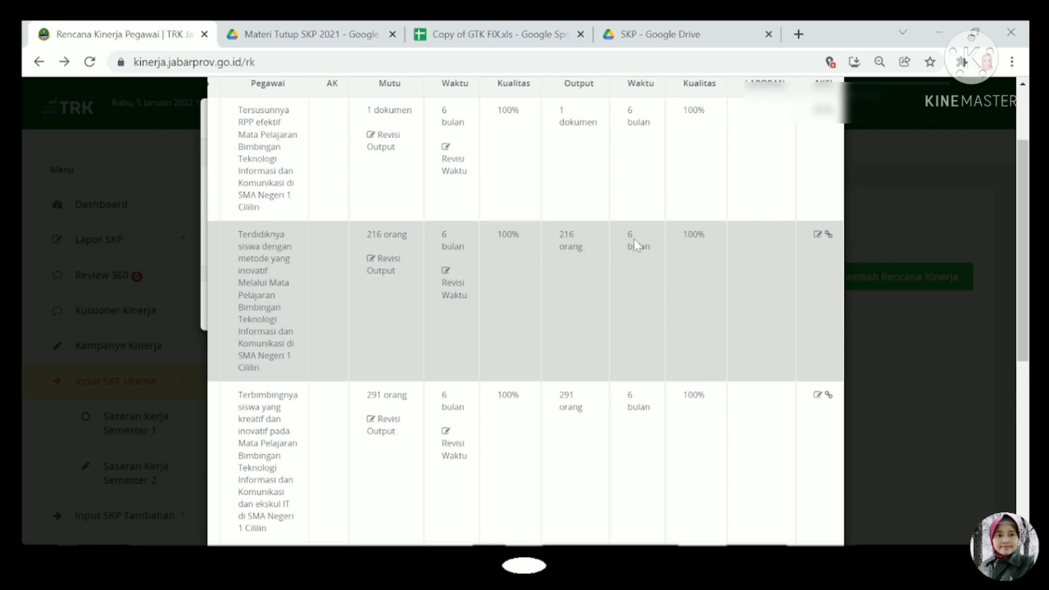
pyautogui.scroll(2, 634, 238)
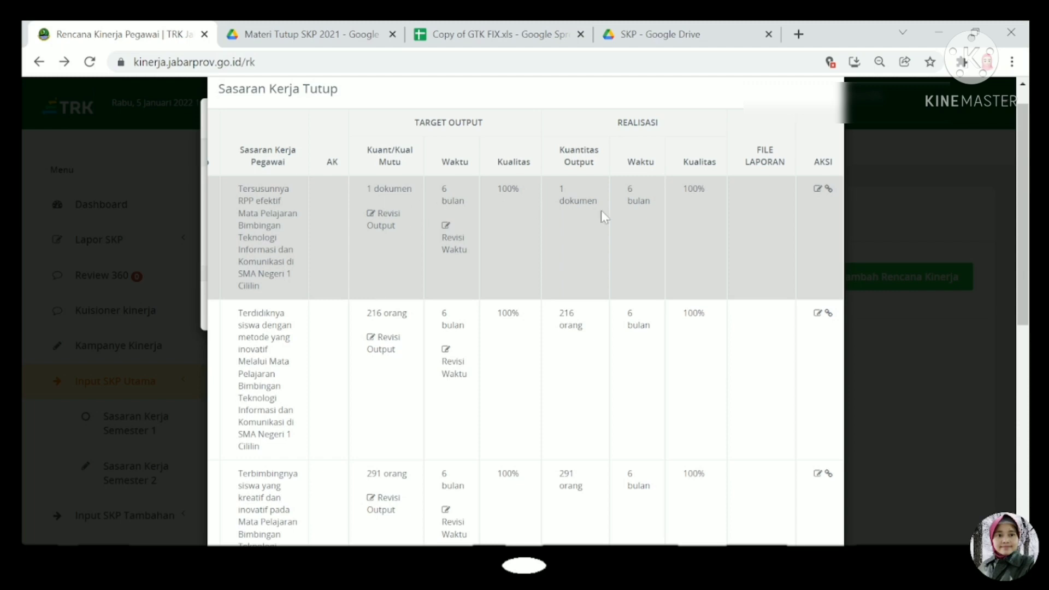
pyautogui.scroll(-10, 602, 211)
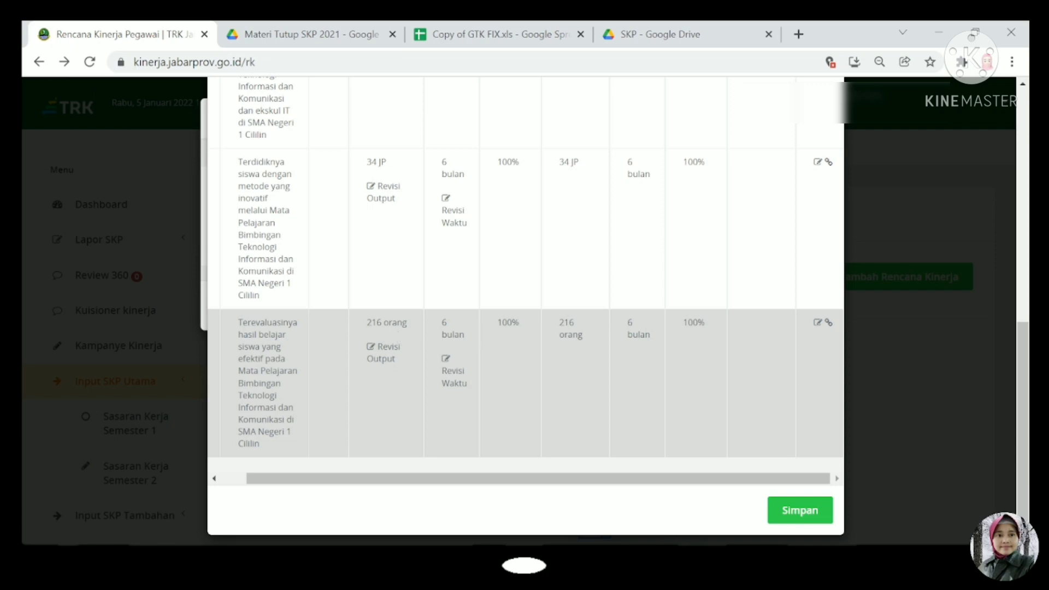
pyautogui.scroll(8, 431, 219)
pyautogui.scroll(2, 431, 221)
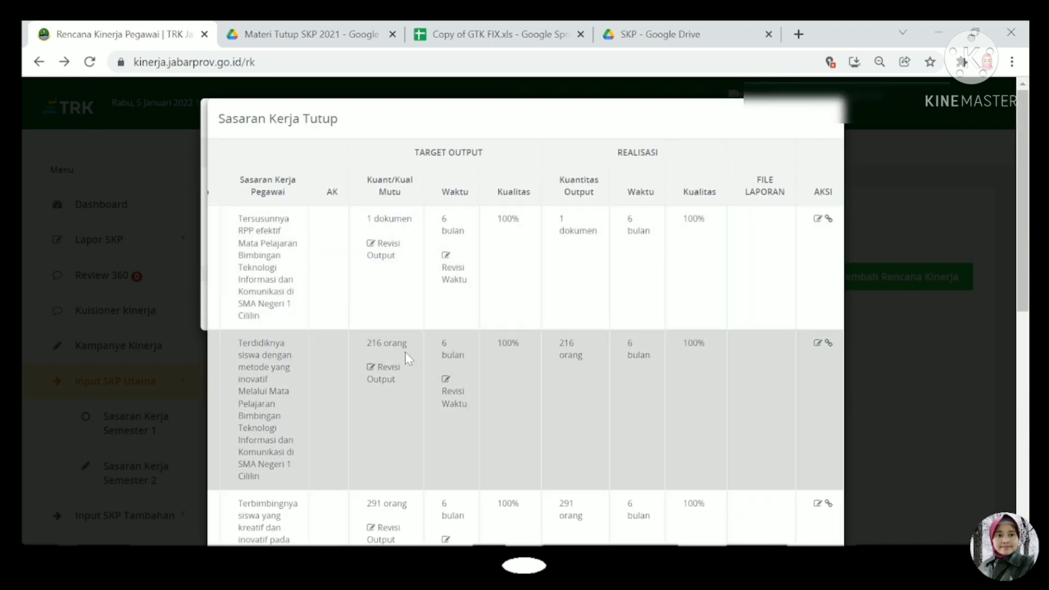
pyautogui.scroll(-10, 534, 363)
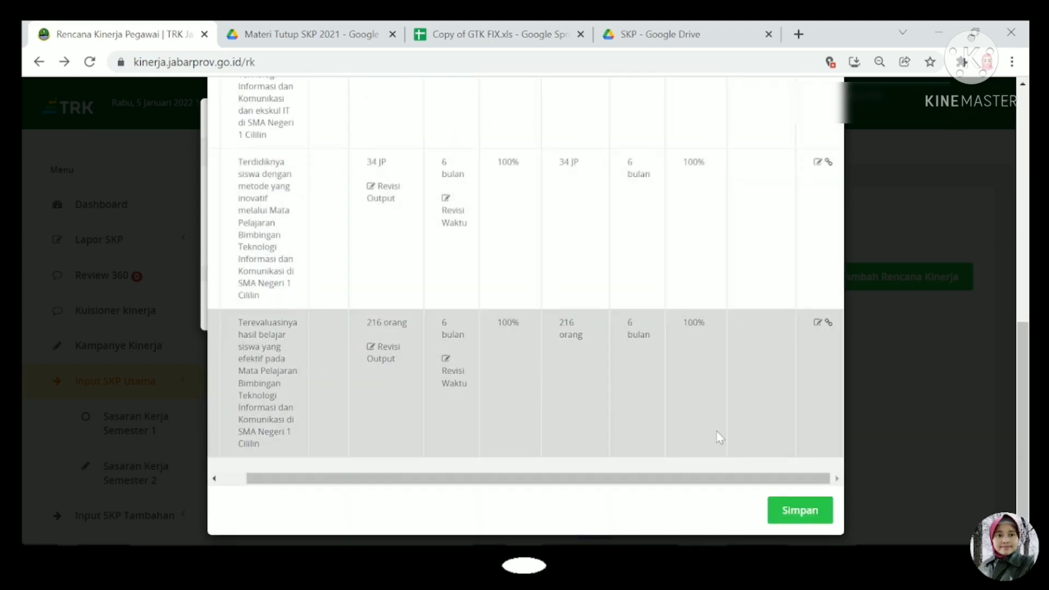
pyautogui.click(799, 511)
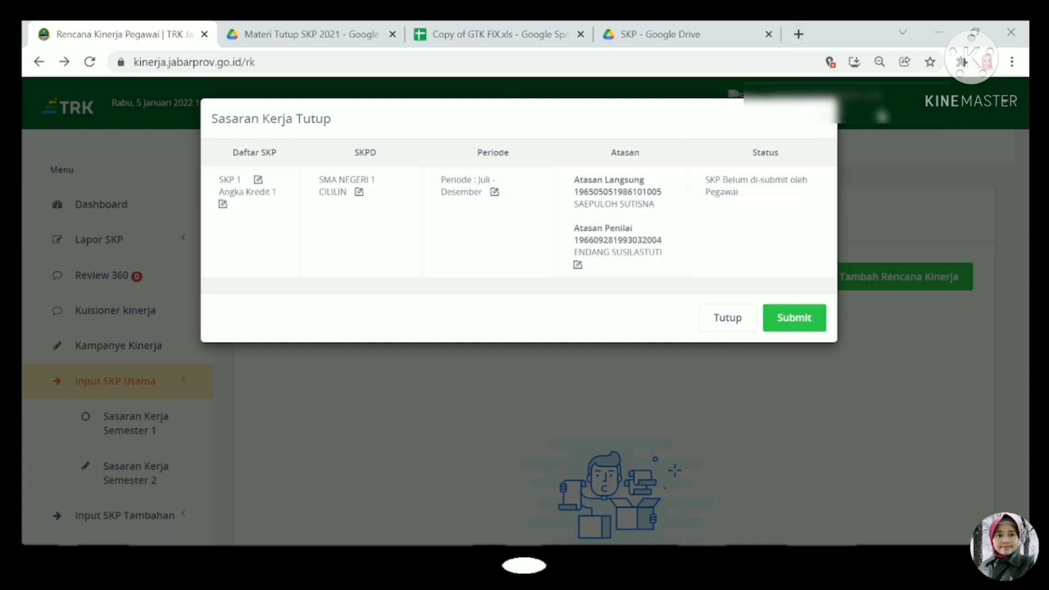
# - Close the Sasaran Kerja Tutup summary and open the list of already closed SKPs
pyautogui.click(826, 122)
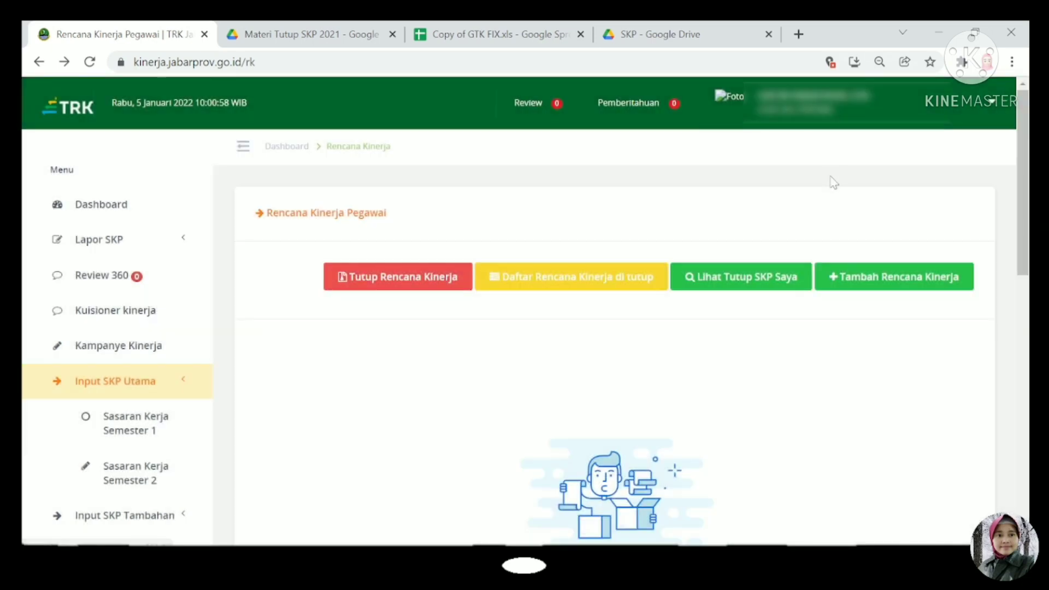
pyautogui.click(762, 277)
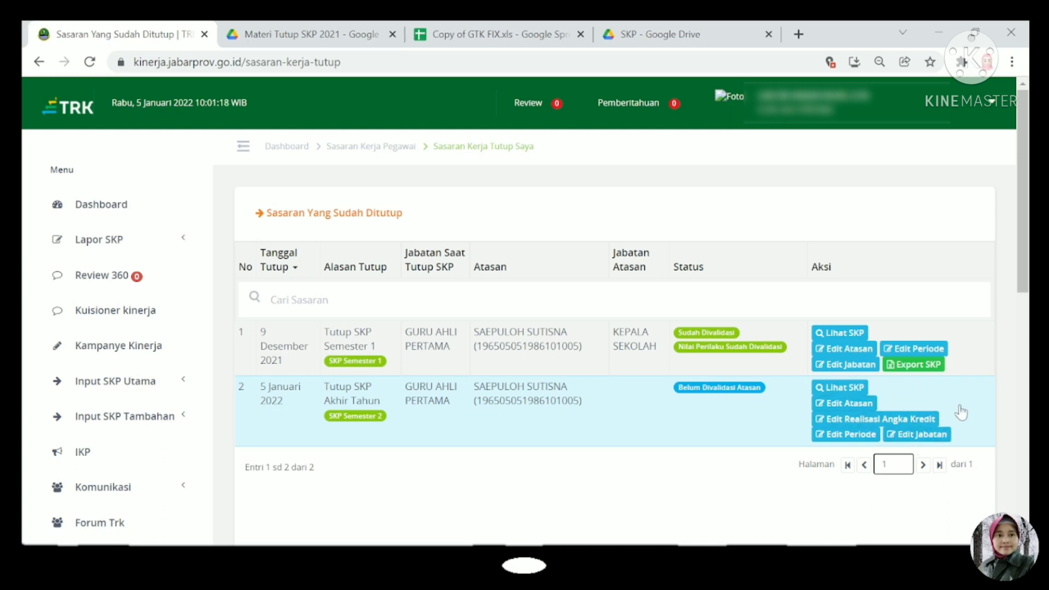
# - Open the export date form for the SKP Semester 1 entry and set Tanggal Form SKP to 2022-07-01
pyautogui.click(917, 366)
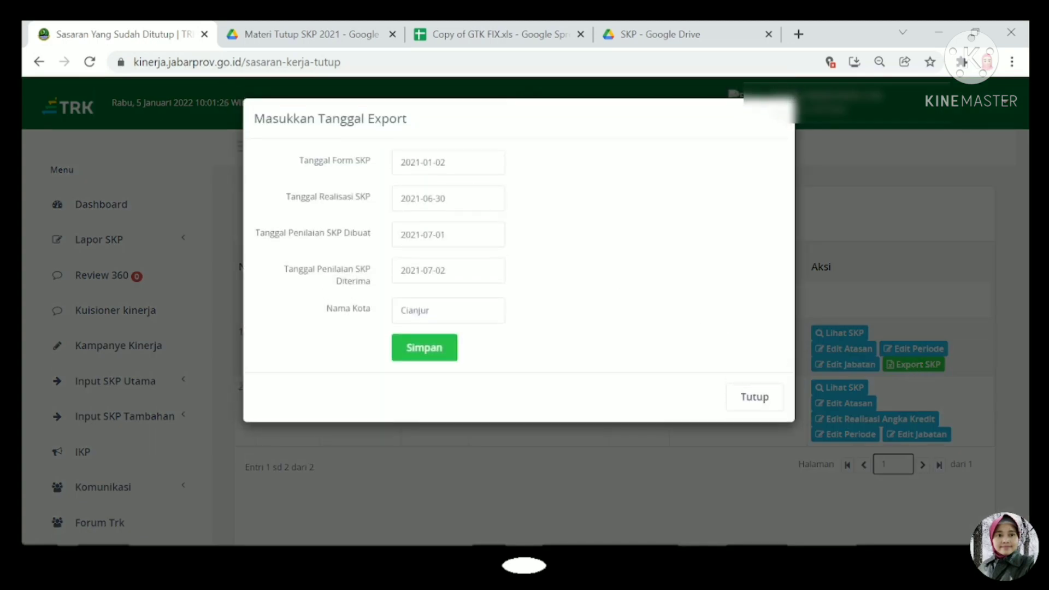
pyautogui.click(449, 162)
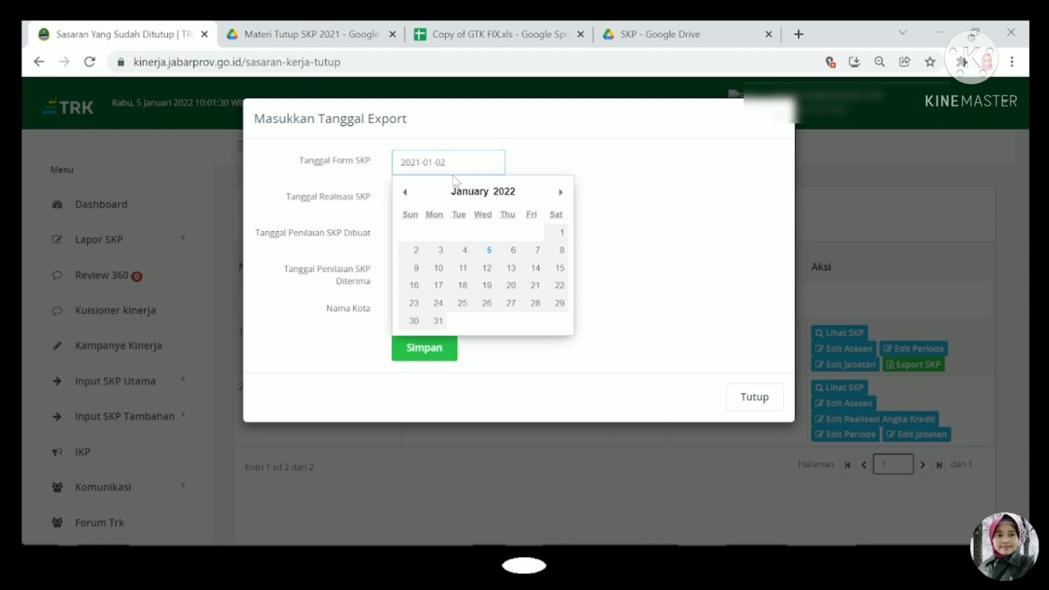
pyautogui.click(462, 192)
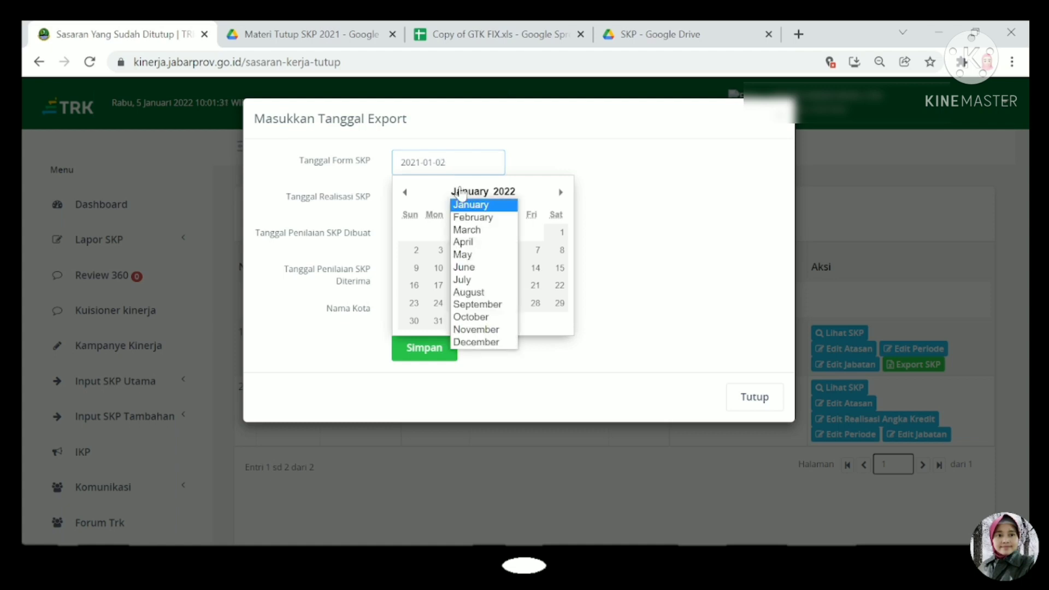
pyautogui.click(473, 280)
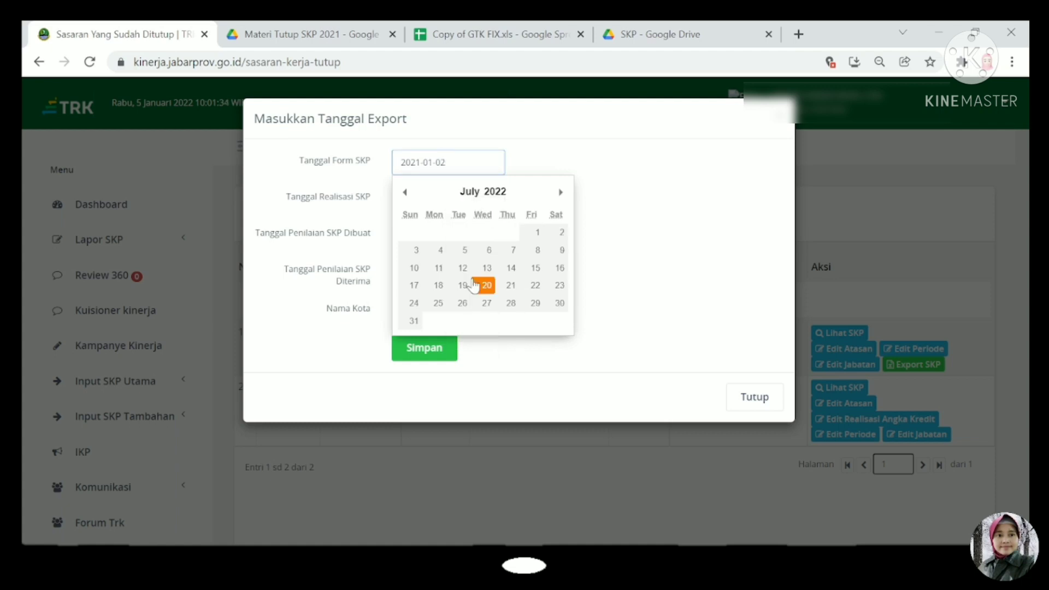
pyautogui.click(537, 233)
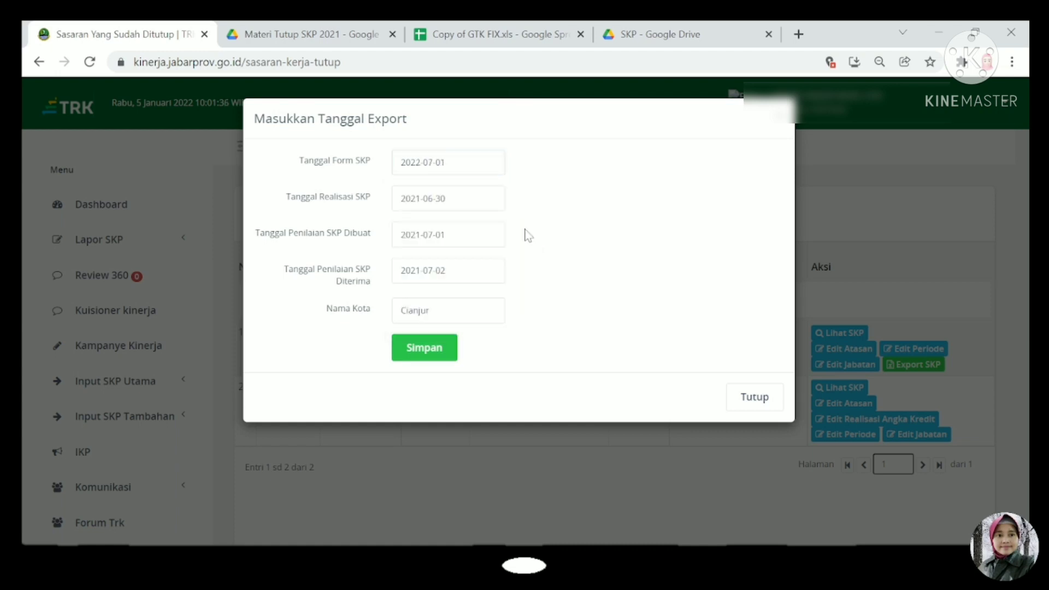
# - Correct the year of Tanggal Form SKP so the date is 2021-07-01
pyautogui.click(449, 199)
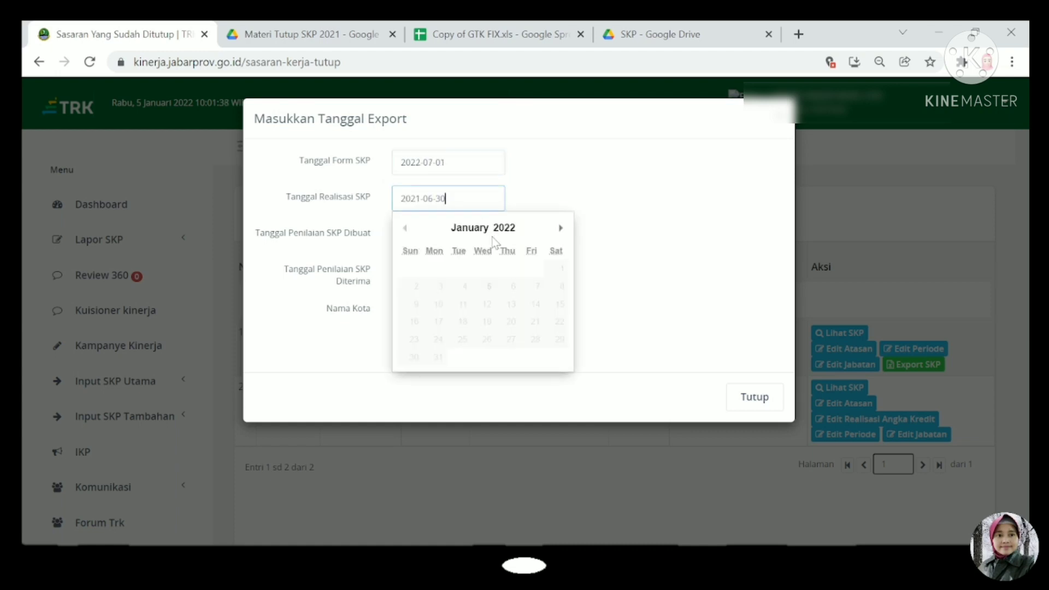
pyautogui.click(468, 229)
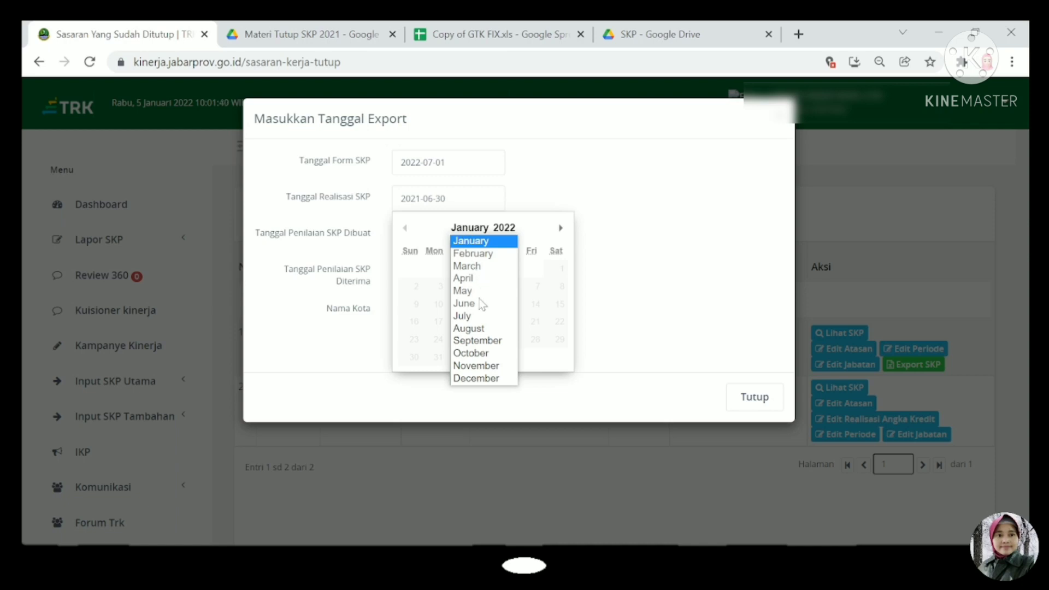
pyautogui.click(464, 316)
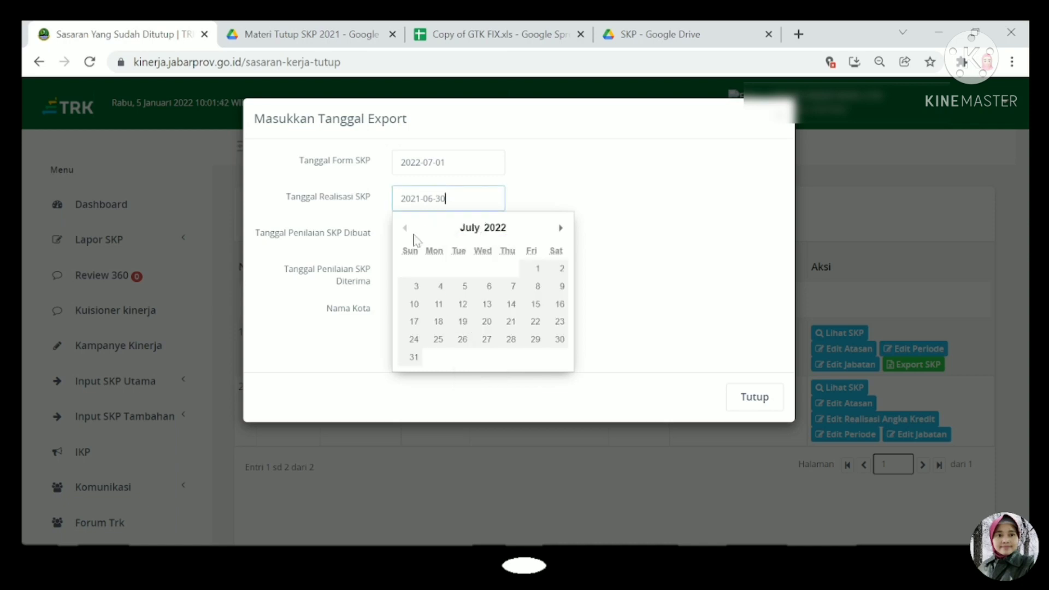
pyautogui.click(423, 162)
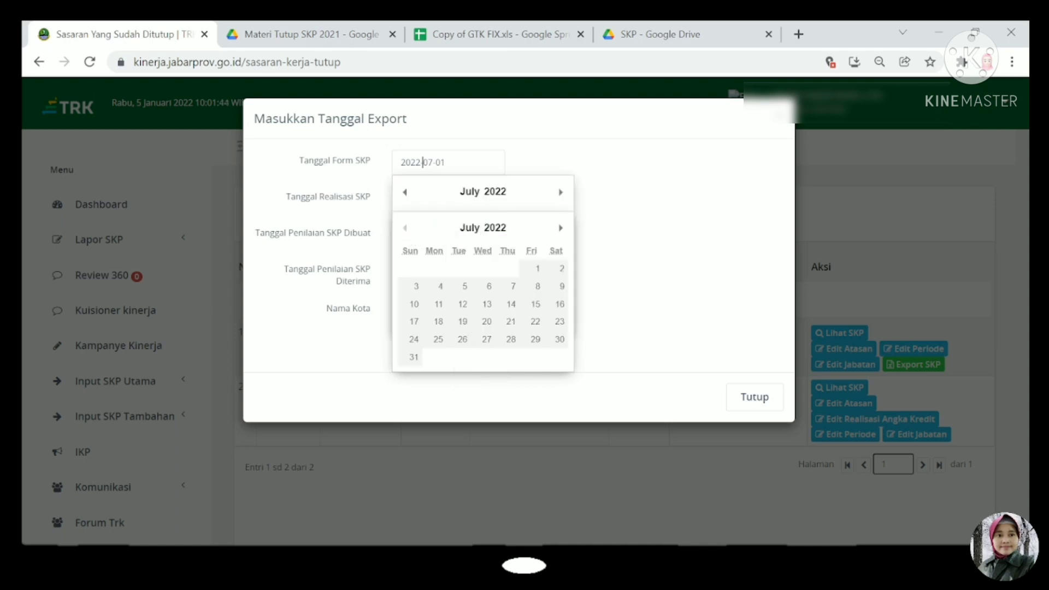
pyautogui.click(499, 196)
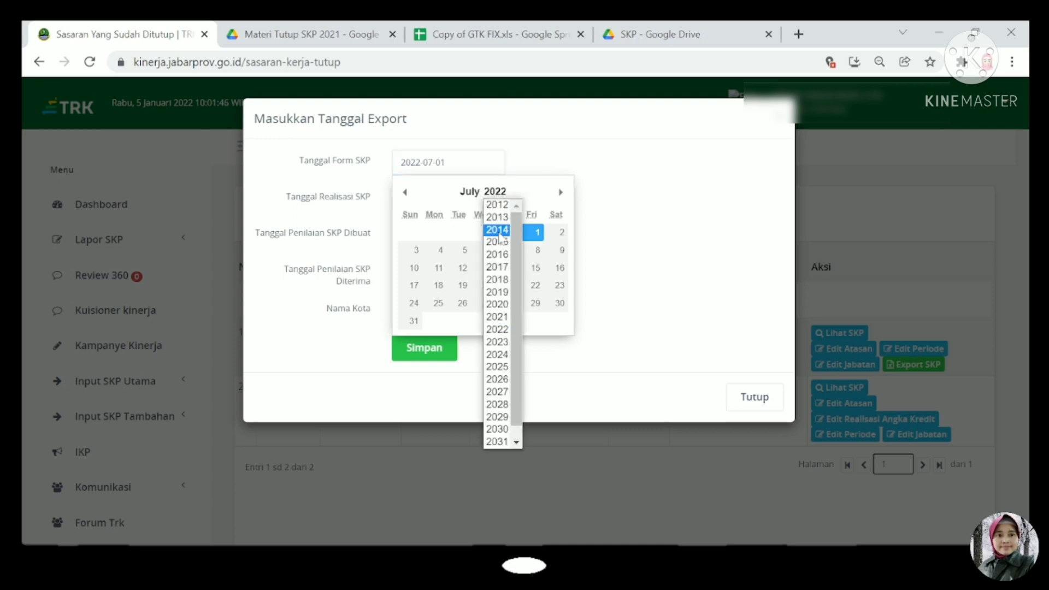
pyautogui.click(497, 308)
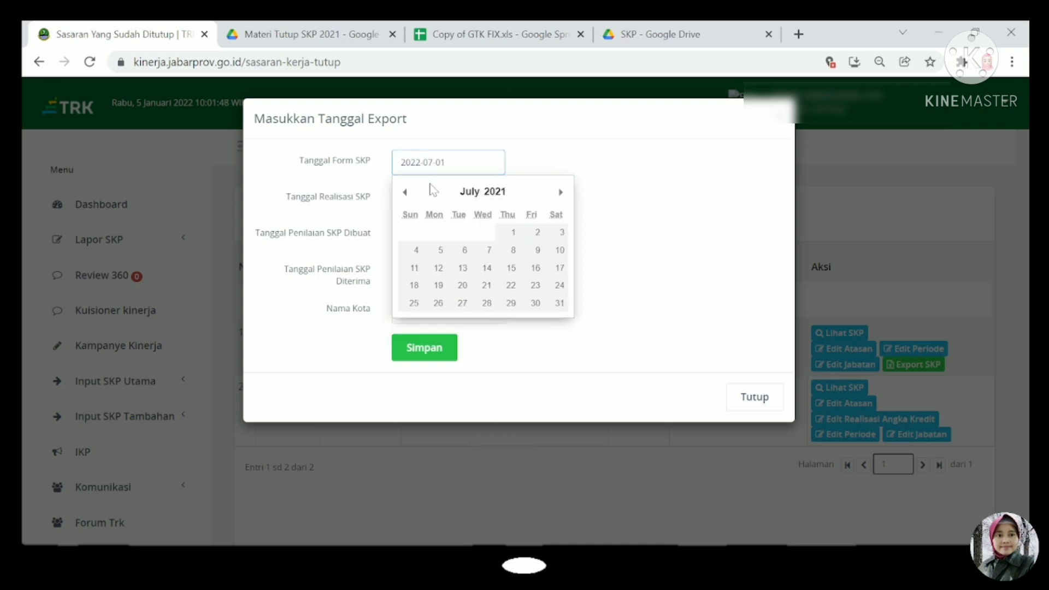
pyautogui.press('BackSpace')
pyautogui.write('1')
pyautogui.click(600, 179)
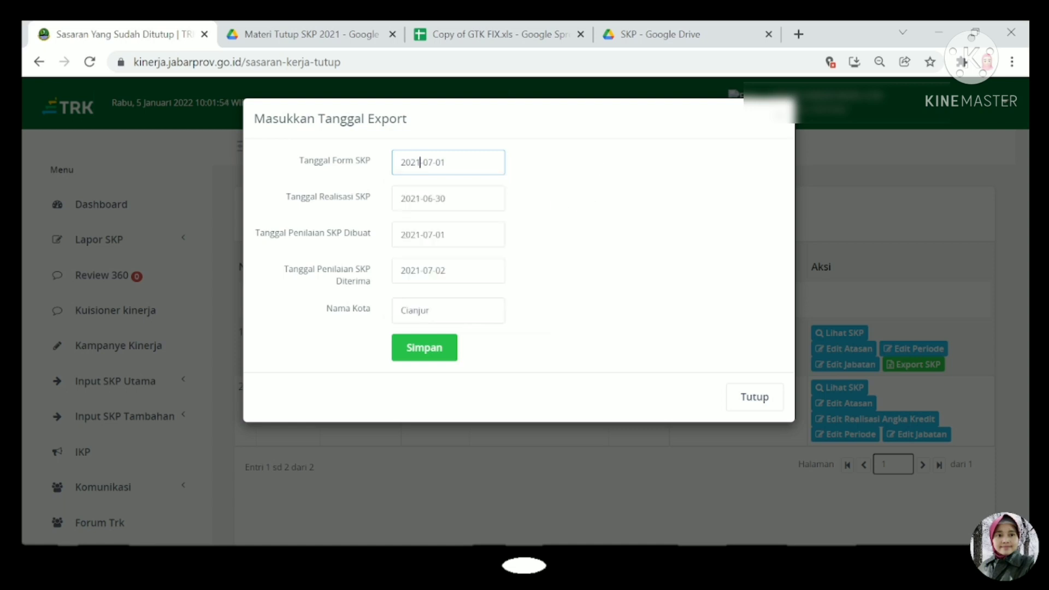
# - Set Tanggal Realisasi SKP to 2021-07-02
pyautogui.click(433, 198)
pyautogui.press('BackSpace')
pyautogui.write('7')
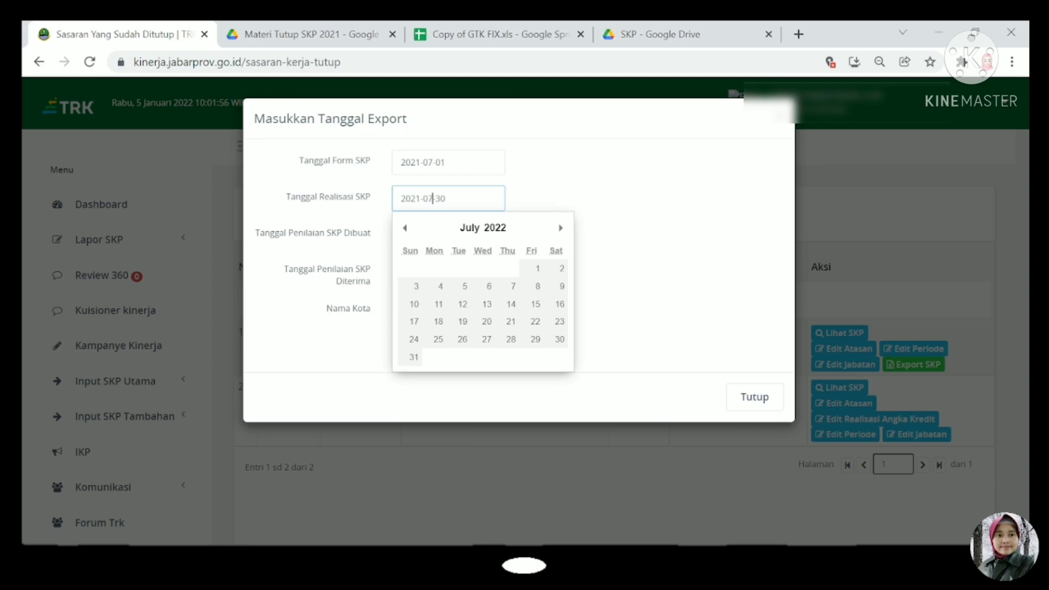
pyautogui.press('BackSpace')
pyautogui.write('2')
pyautogui.click(560, 268)
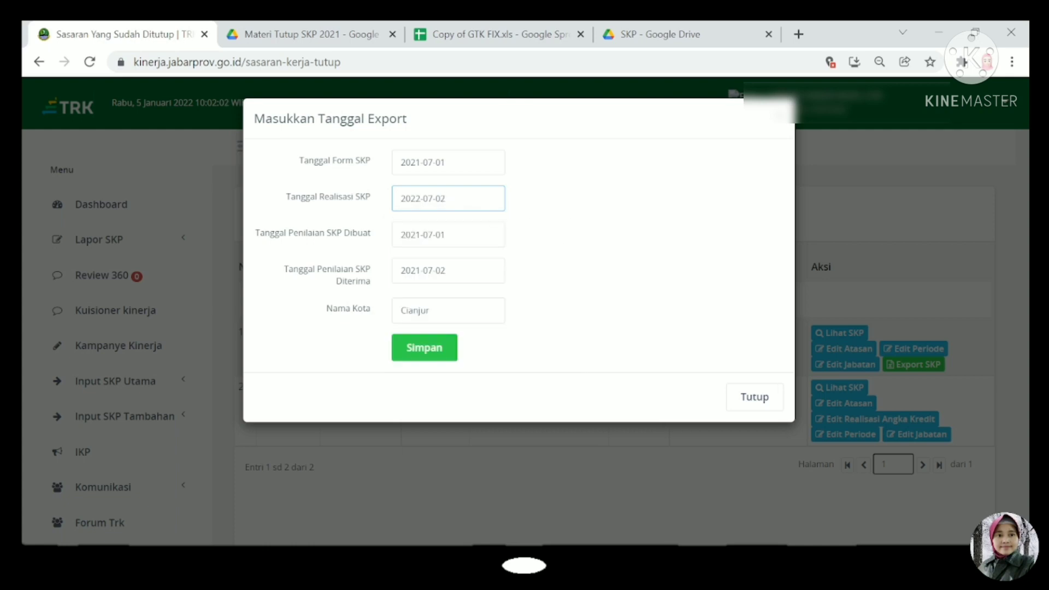
pyautogui.click(422, 200)
pyautogui.press('BackSpace')
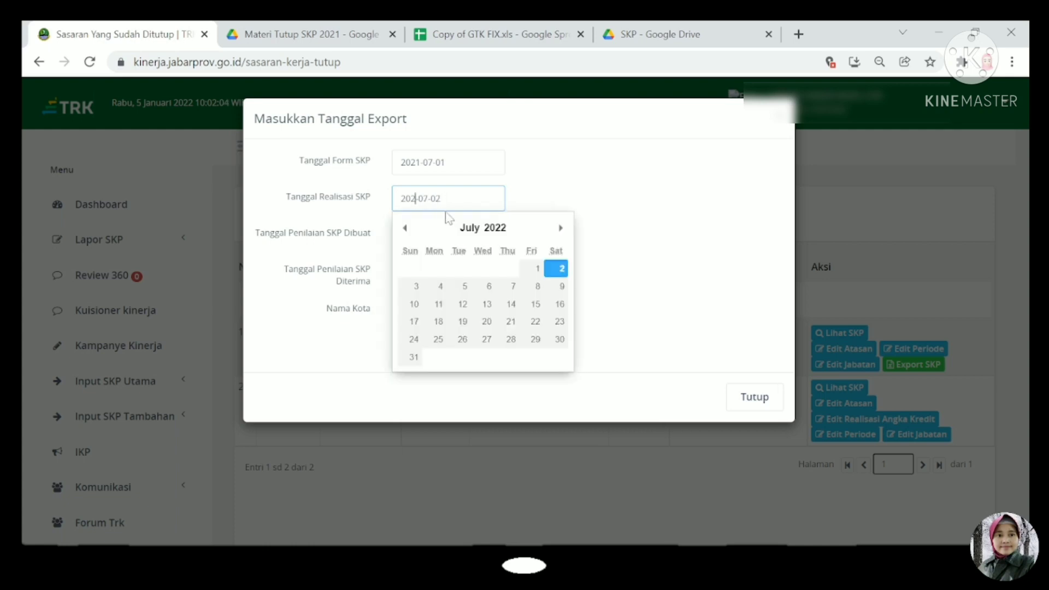
pyautogui.write('1')
pyautogui.click(626, 193)
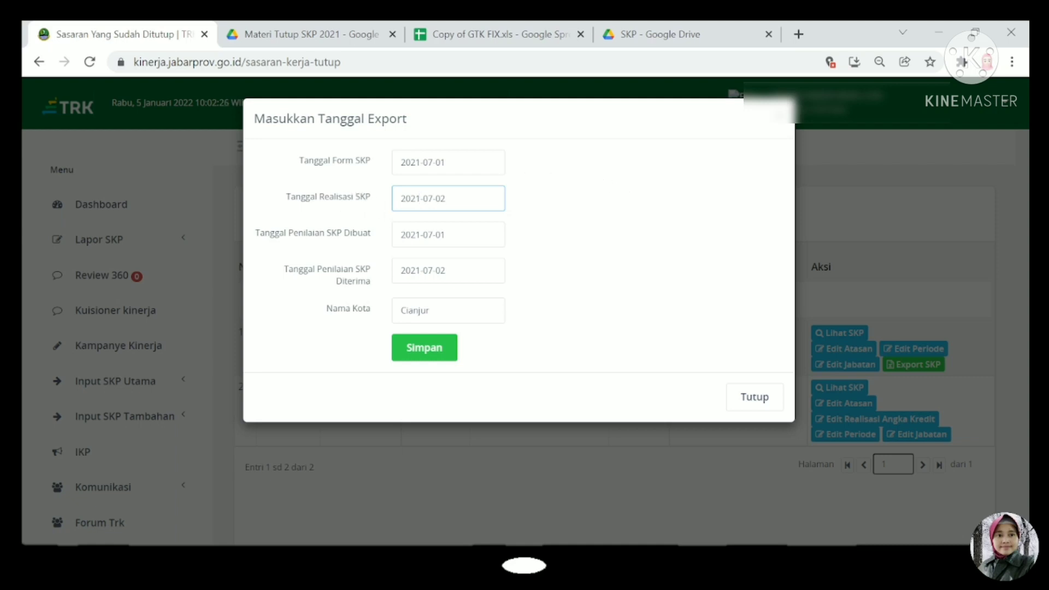
# - Set Tanggal Realisasi SKP to 2021-12-31
pyautogui.click(420, 198)
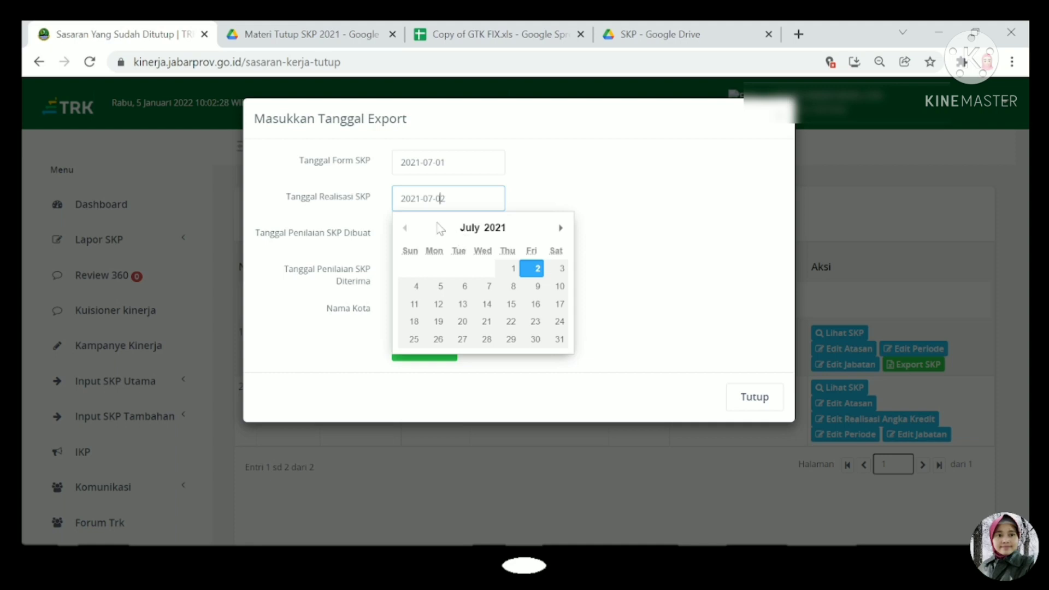
pyautogui.click(473, 232)
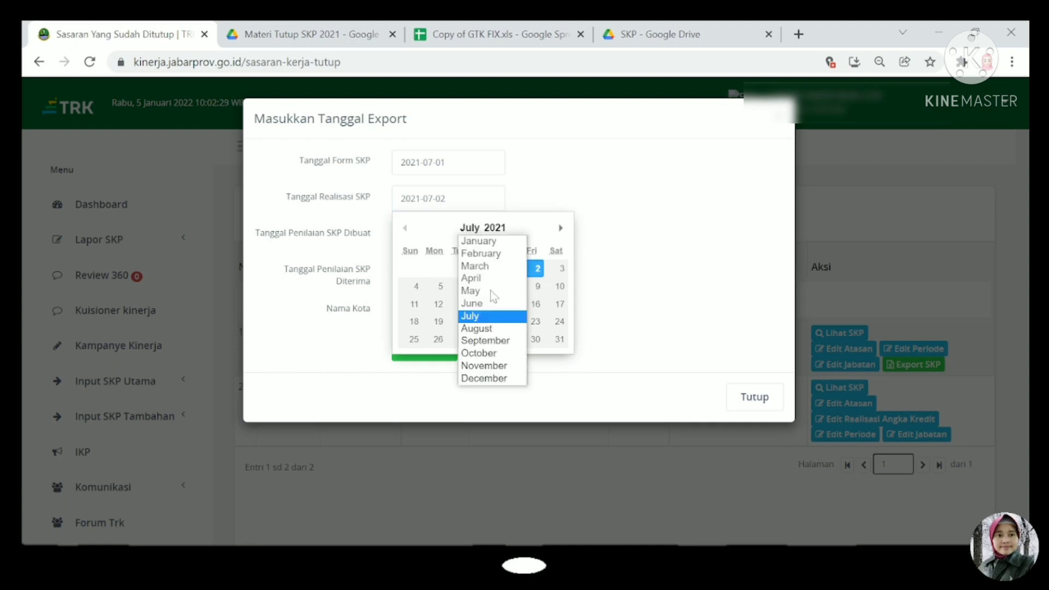
pyautogui.click(508, 366)
pyautogui.click(474, 227)
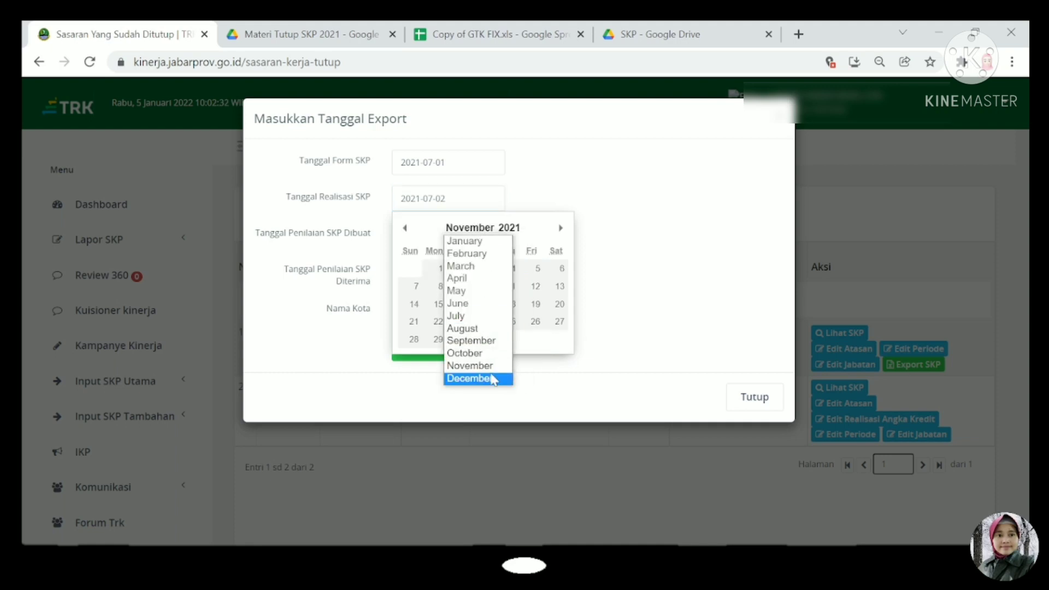
pyautogui.click(474, 378)
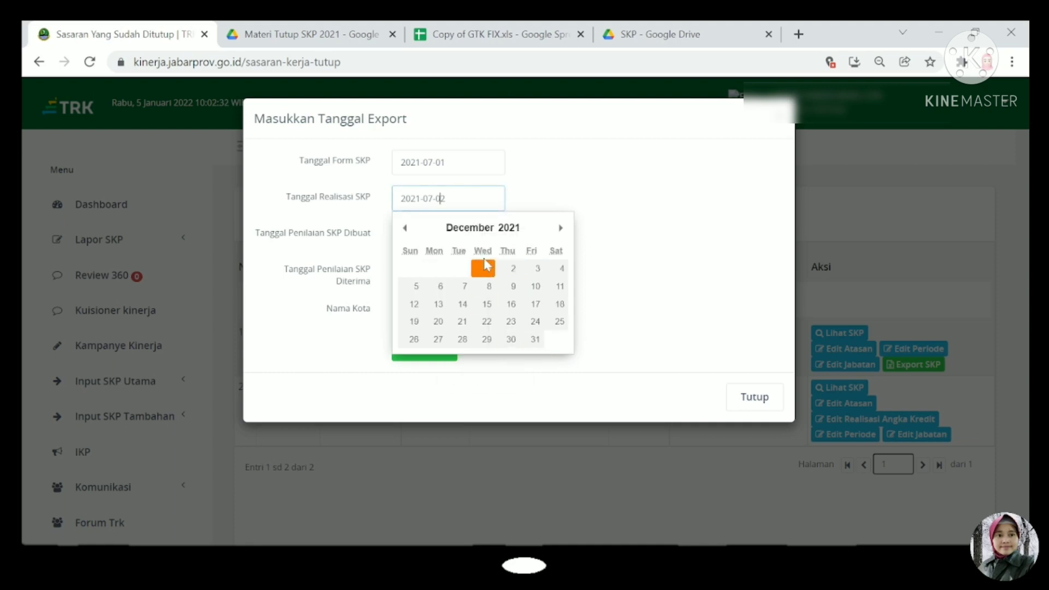
pyautogui.click(535, 340)
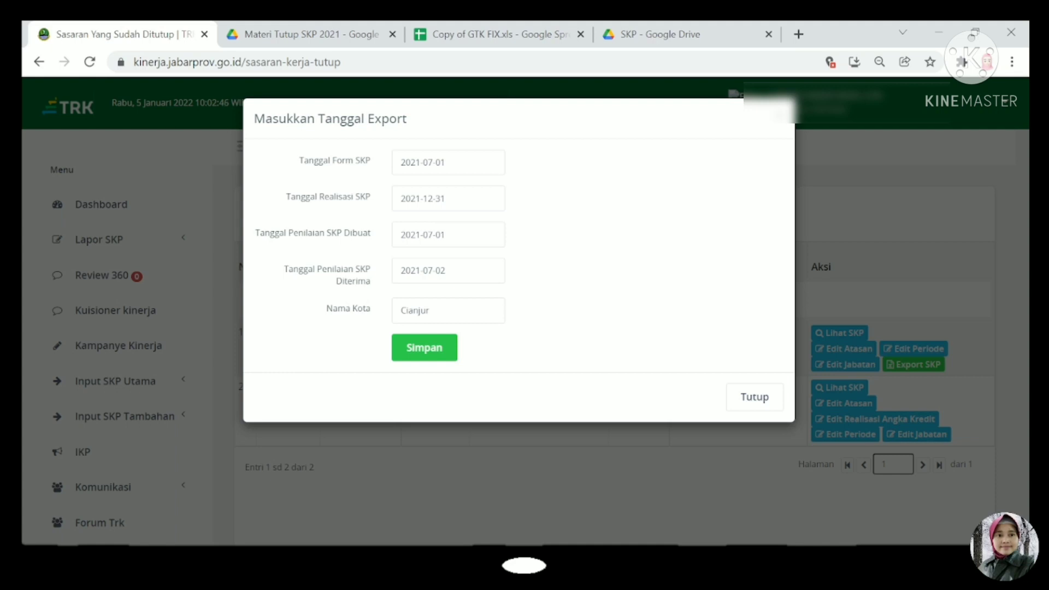
# - Set Tanggal Penilaian SKP Dibuat to 2021-12-31
pyautogui.click(433, 235)
pyautogui.press('BackSpace')
pyautogui.press('BackSpace')
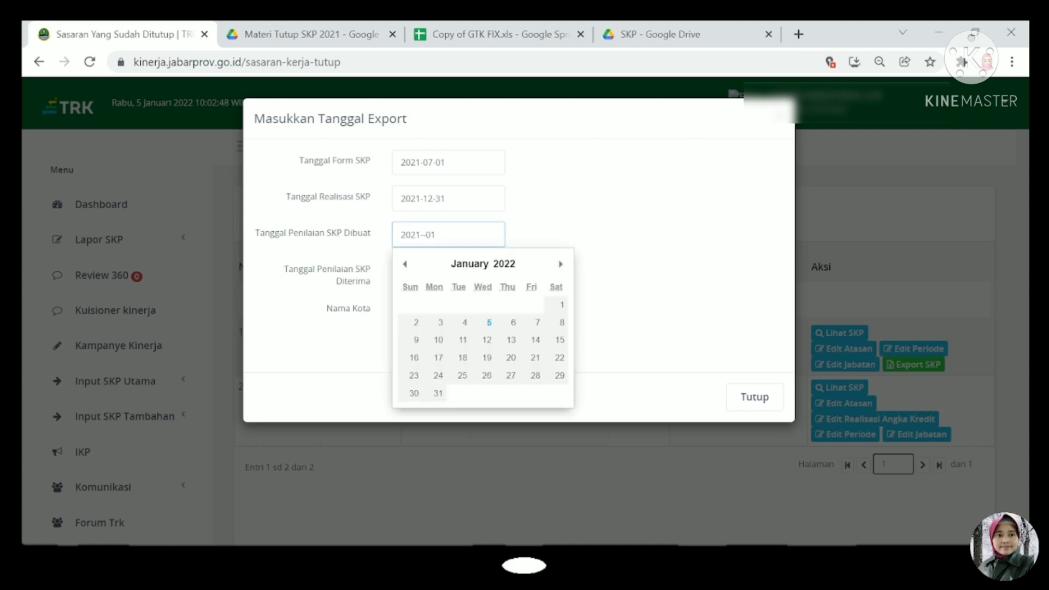
pyautogui.write('12')
pyautogui.press('Right')
pyautogui.press('Right')
pyautogui.press('BackSpace')
pyautogui.write('3')
pyautogui.click(405, 265)
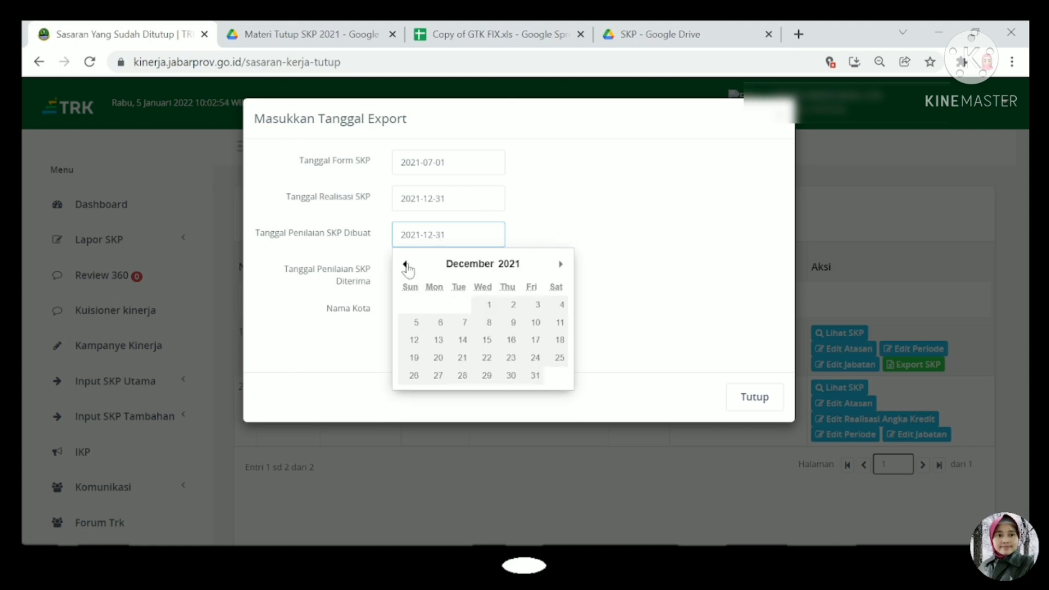
pyautogui.click(534, 376)
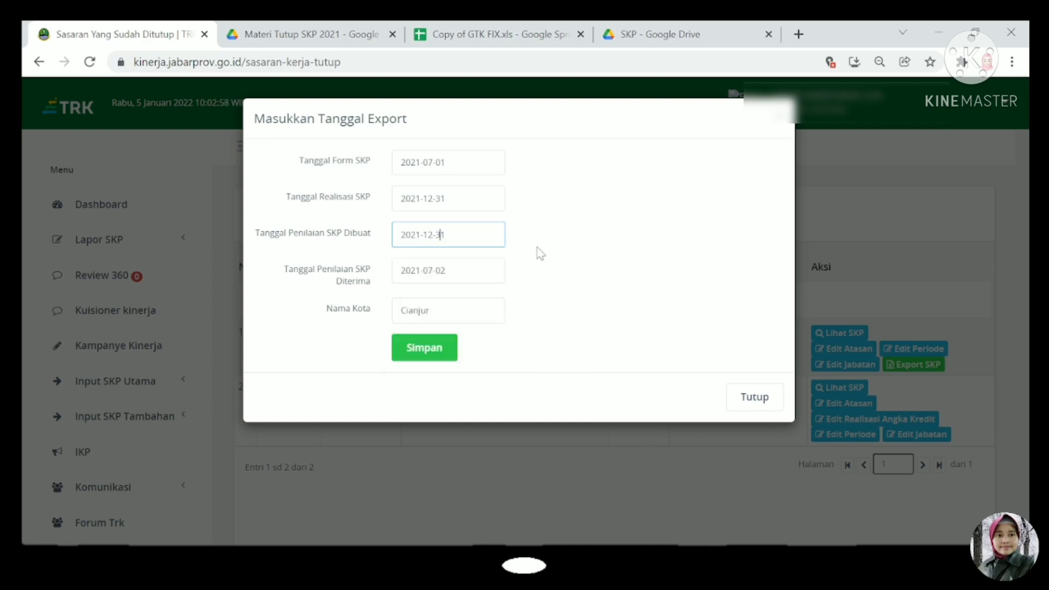
# - Set Tanggal Penilaian SKP Diterima to 2021-12-31
pyautogui.click(435, 271)
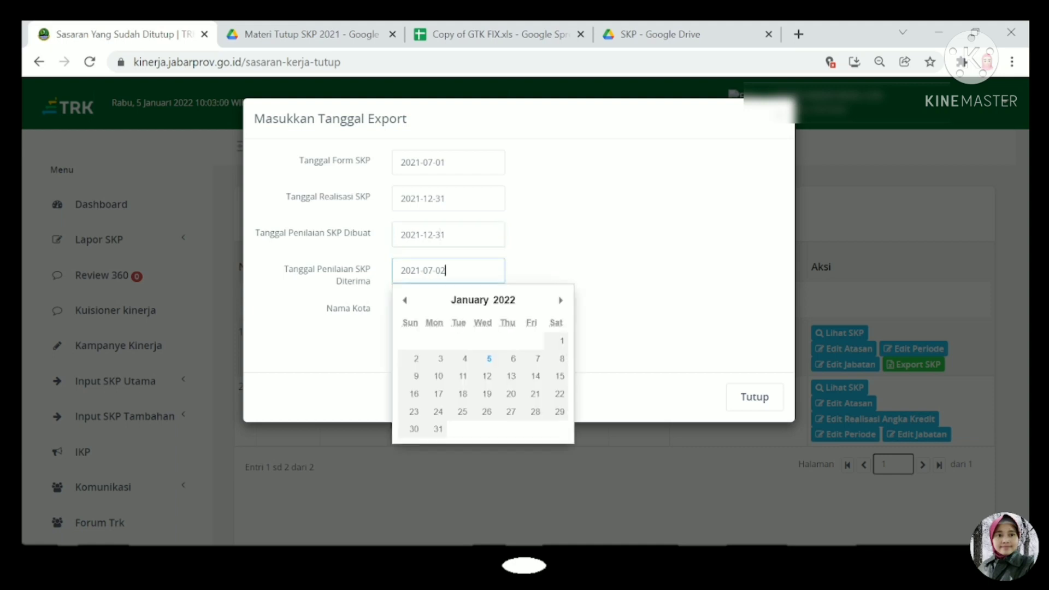
pyautogui.click(407, 301)
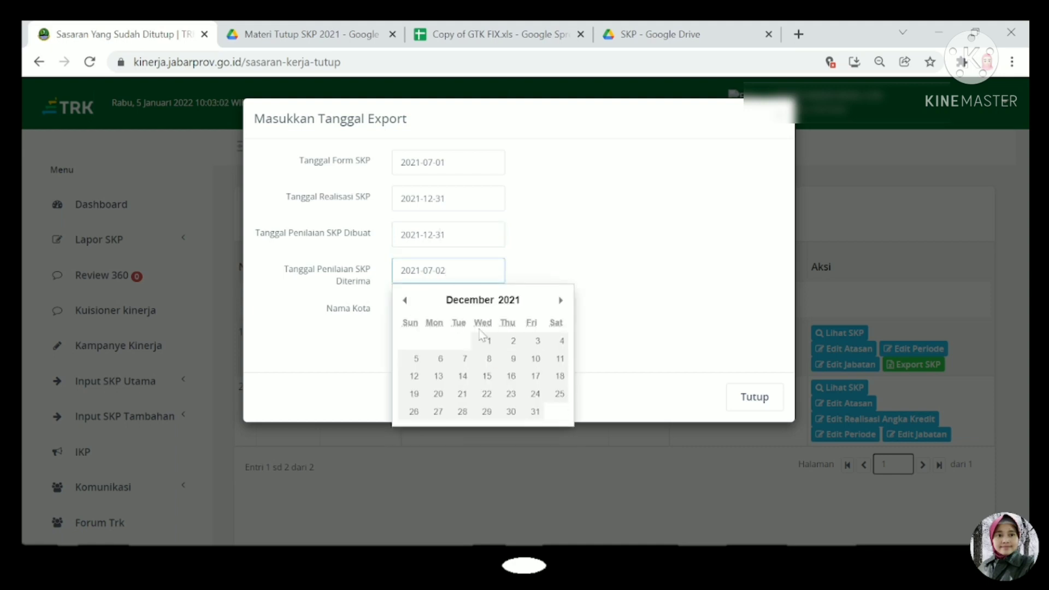
pyautogui.click(534, 411)
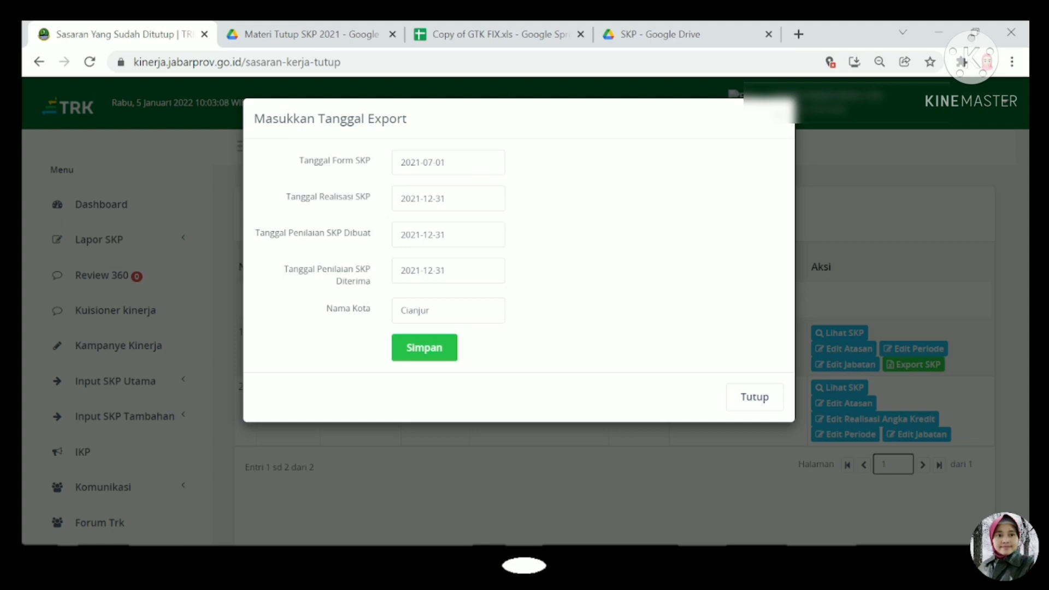
# - Replace Nama Kota with Bandung Barat and close the export date form
pyautogui.doubleClick(416, 311)
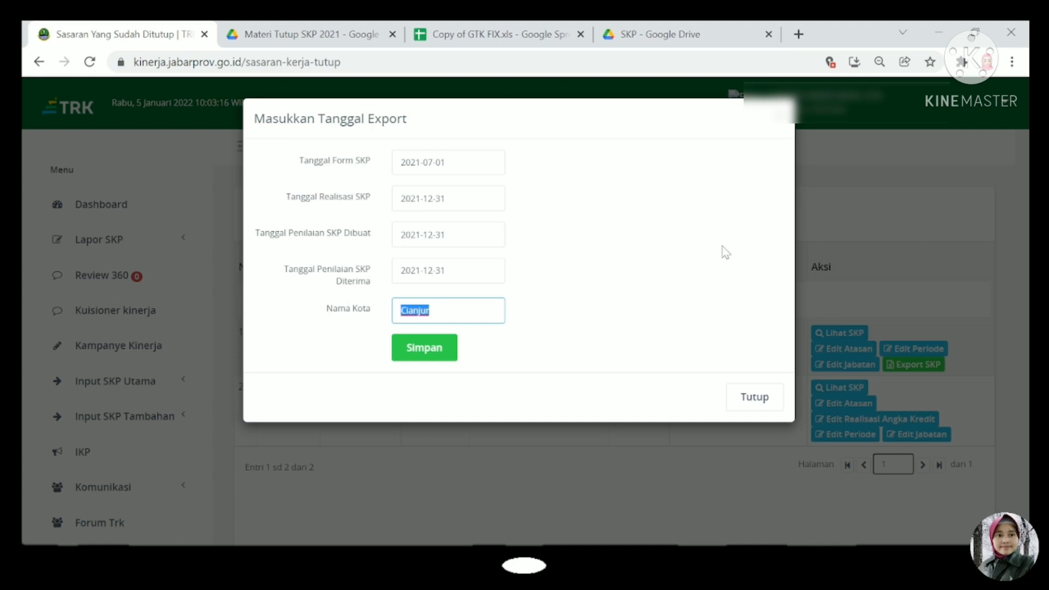
pyautogui.write('Bandung Barat')
pyautogui.click(813, 241)
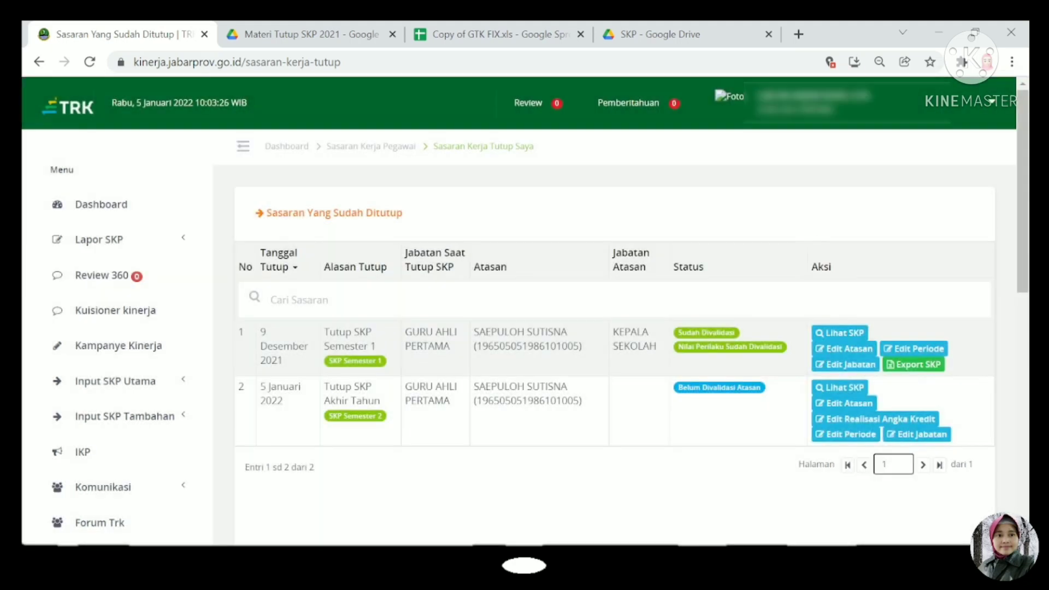